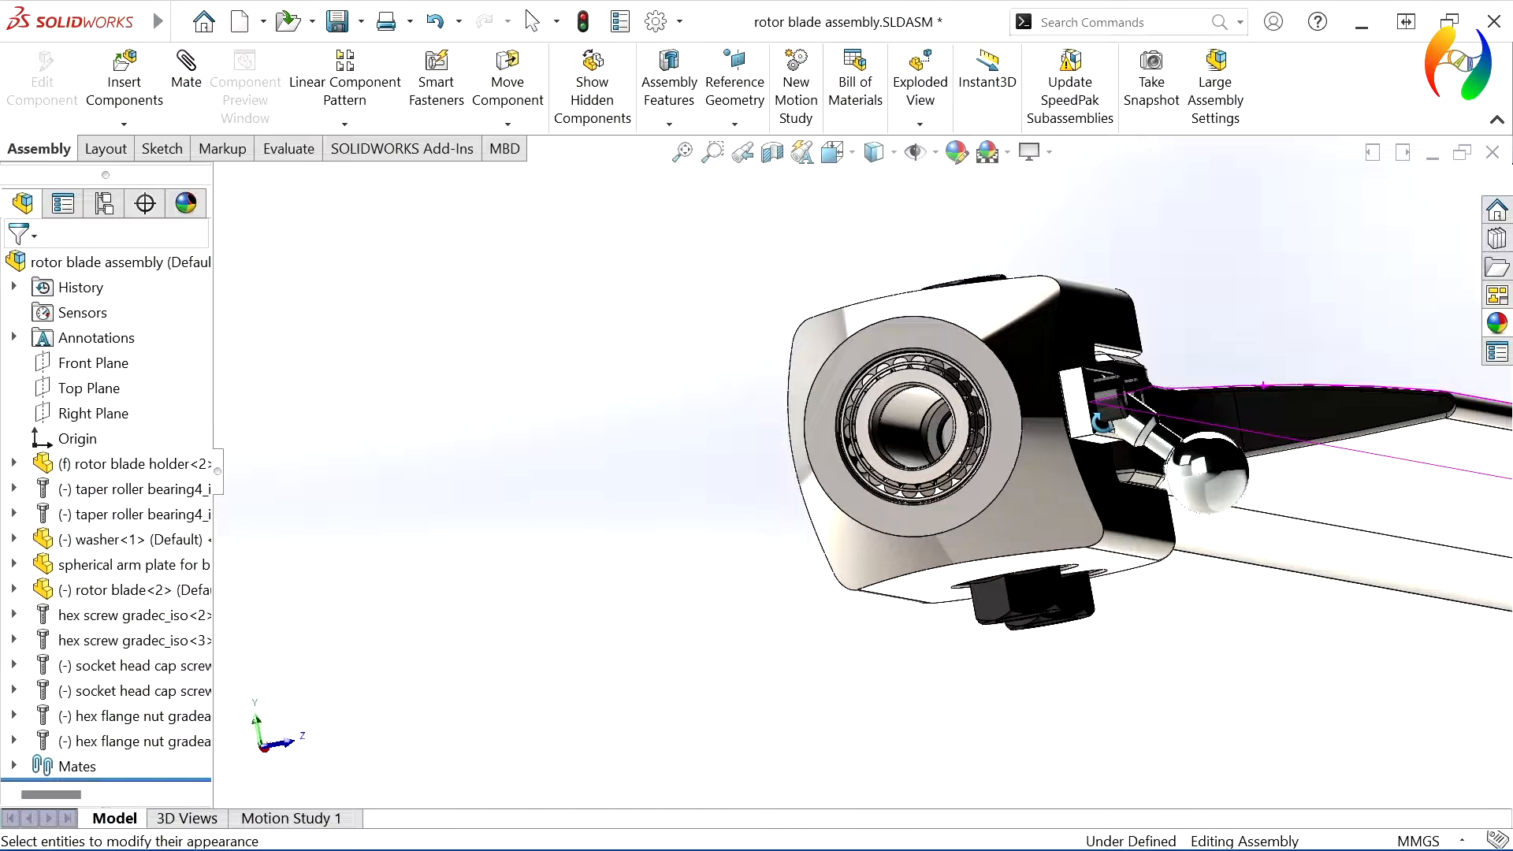
Examine the tapered roller bearing seated in the blade holder's round bore on the finished assembly.
middle_drag(1100, 423, 1073, 470)
click(1073, 470)
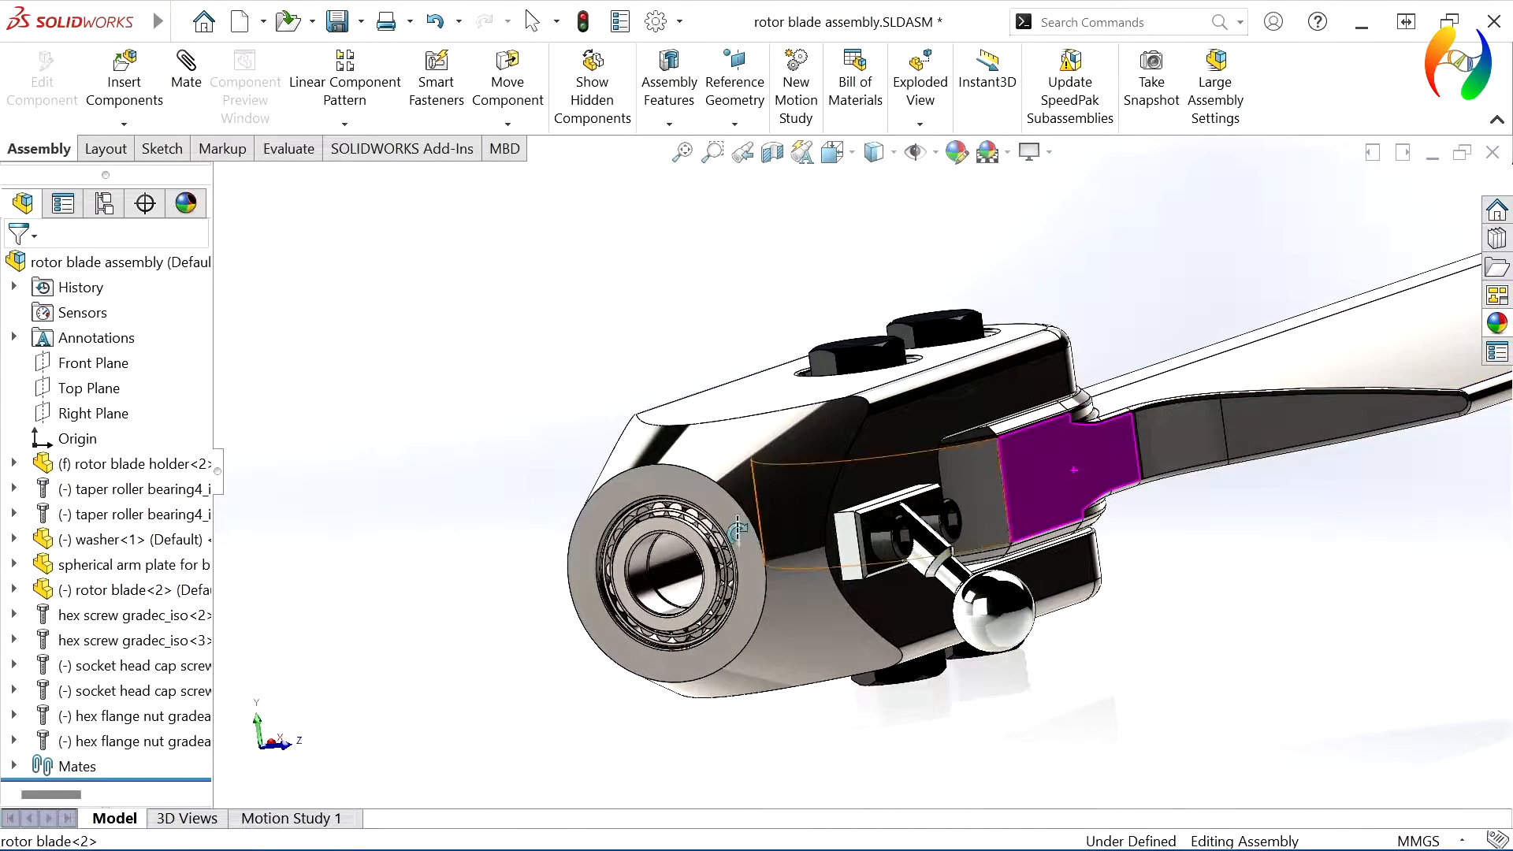
click(657, 533)
drag(688, 583, 672, 621)
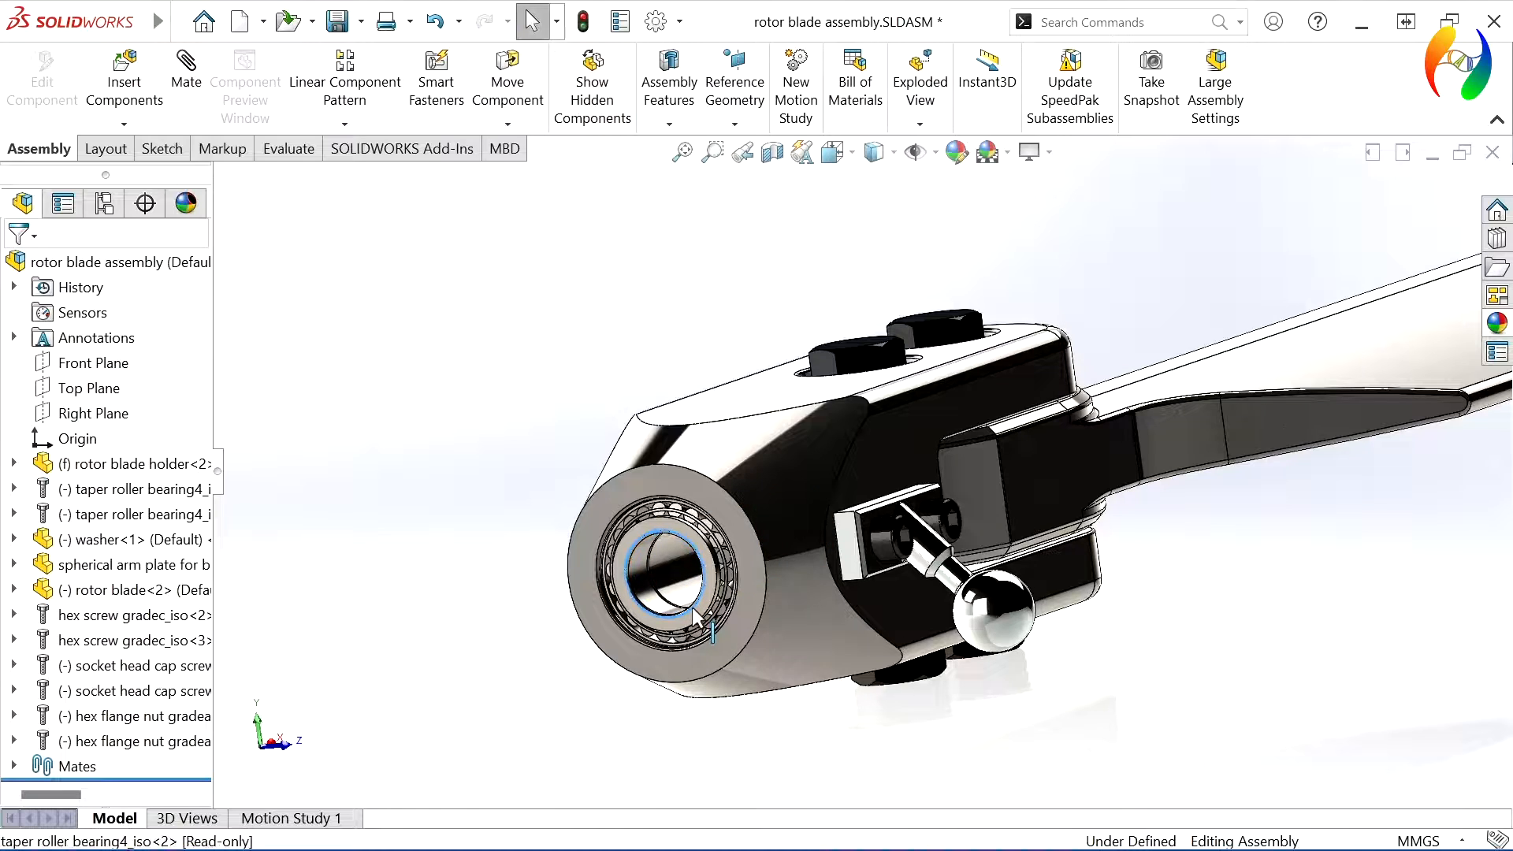
drag(621, 561, 664, 534)
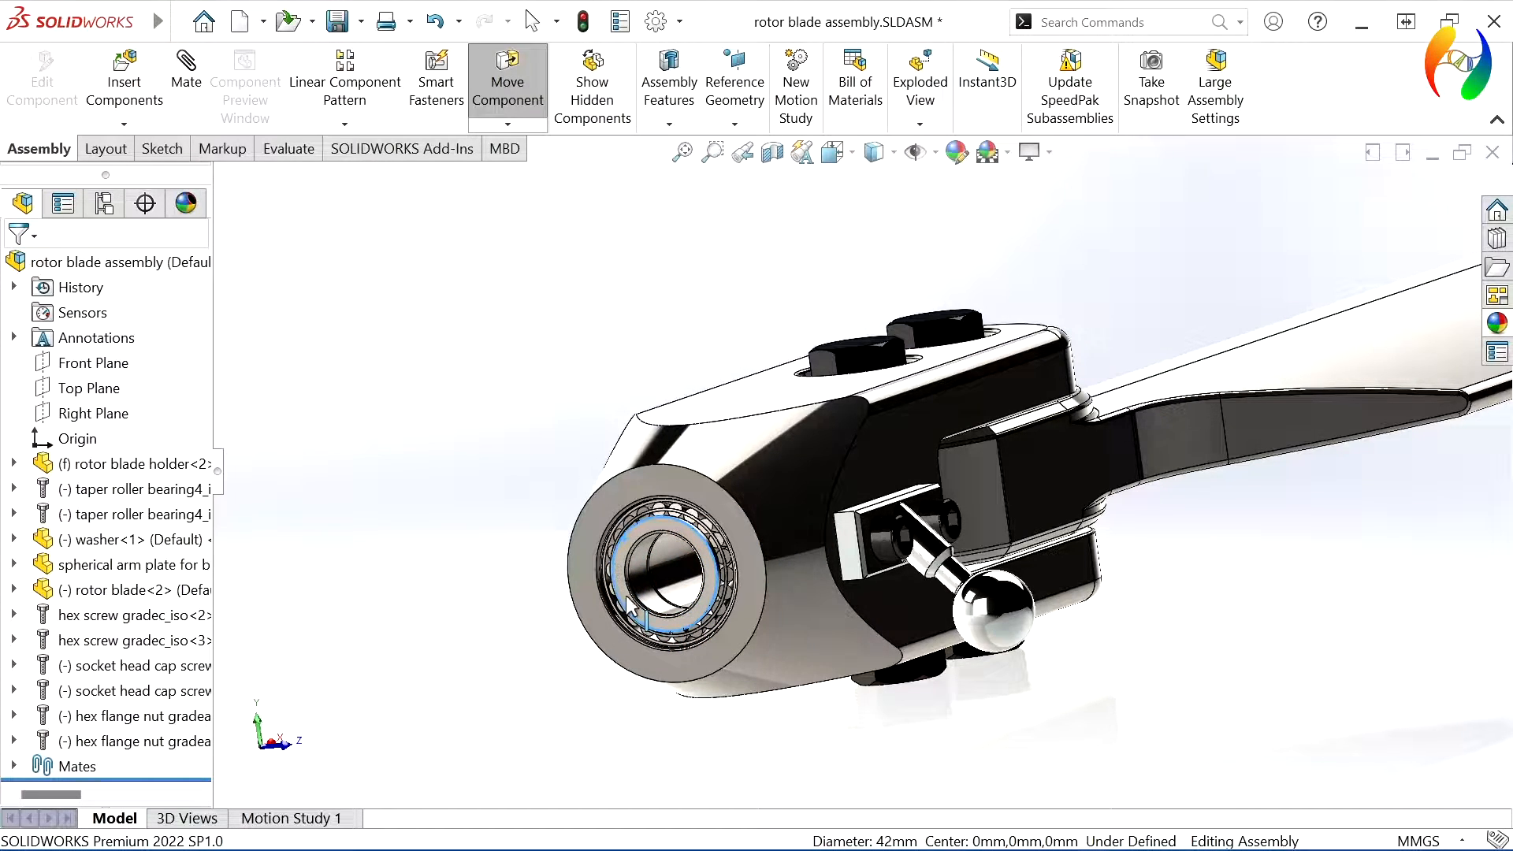
drag(632, 599, 626, 546)
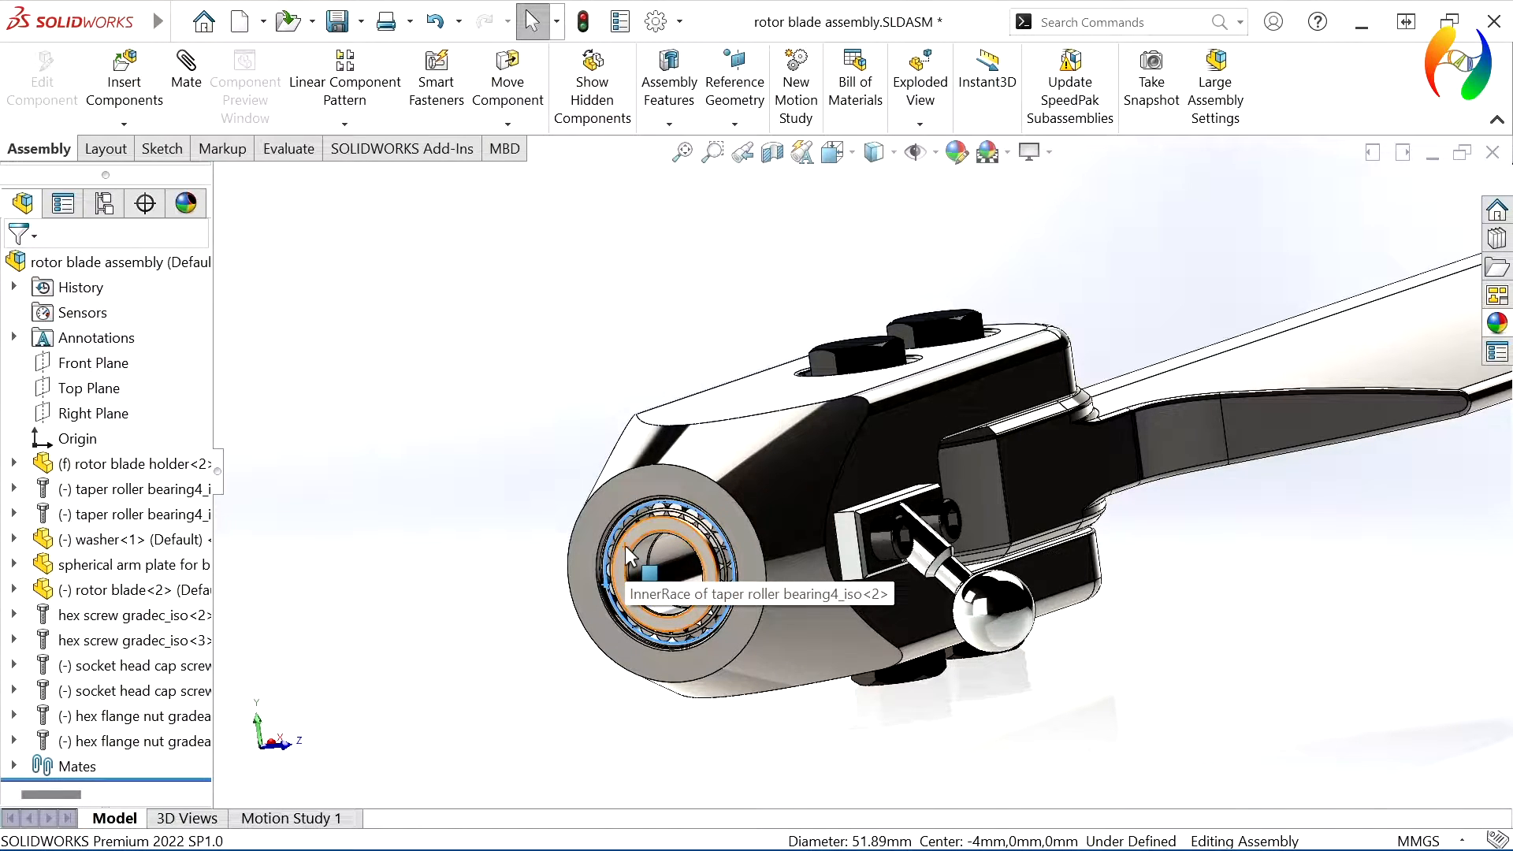
click(626, 545)
drag(693, 623, 630, 521)
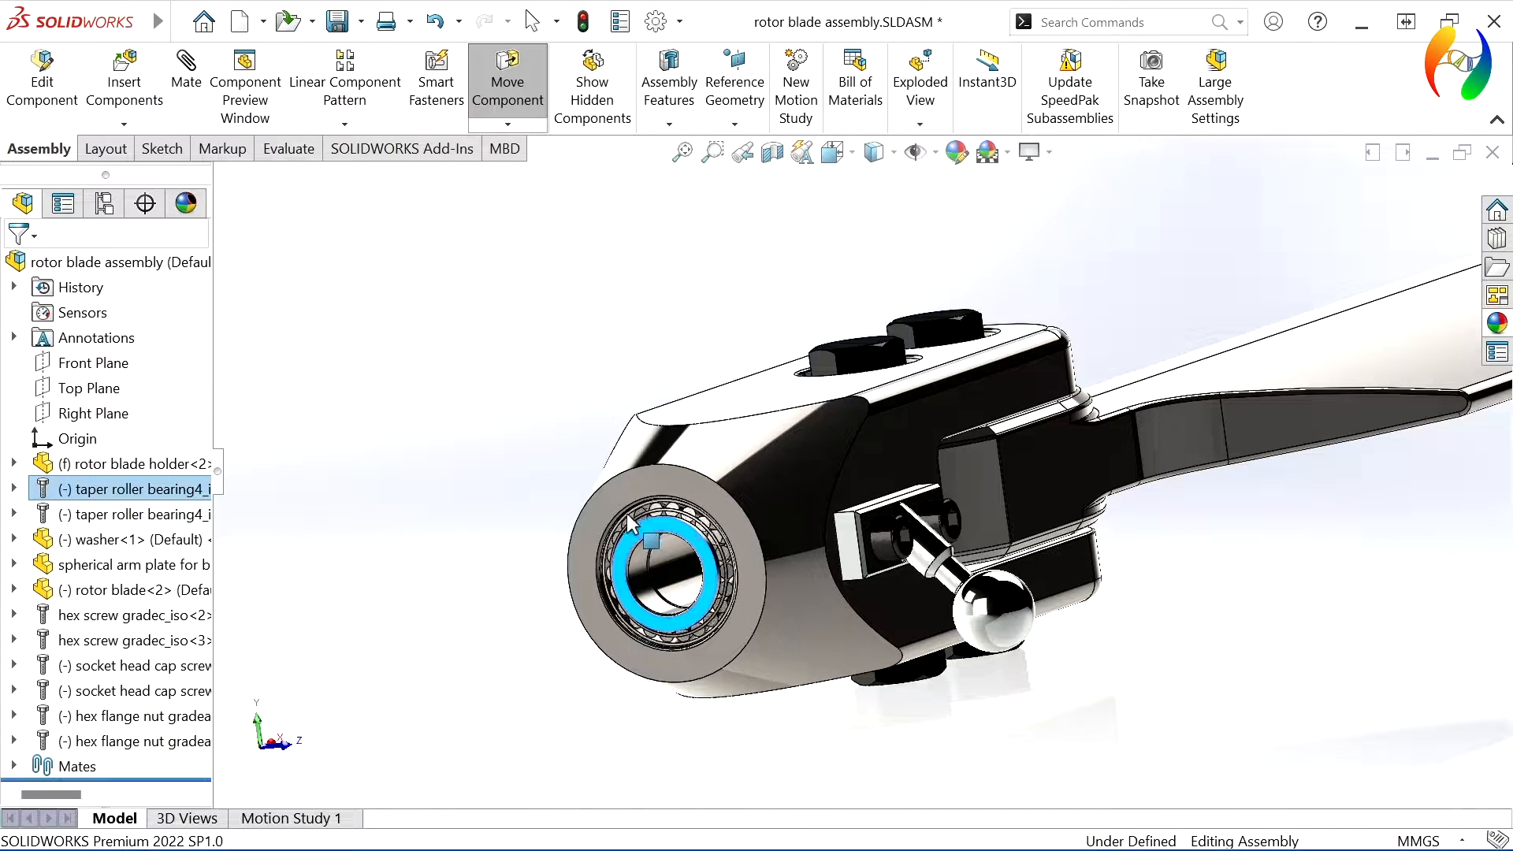
drag(635, 659, 698, 644)
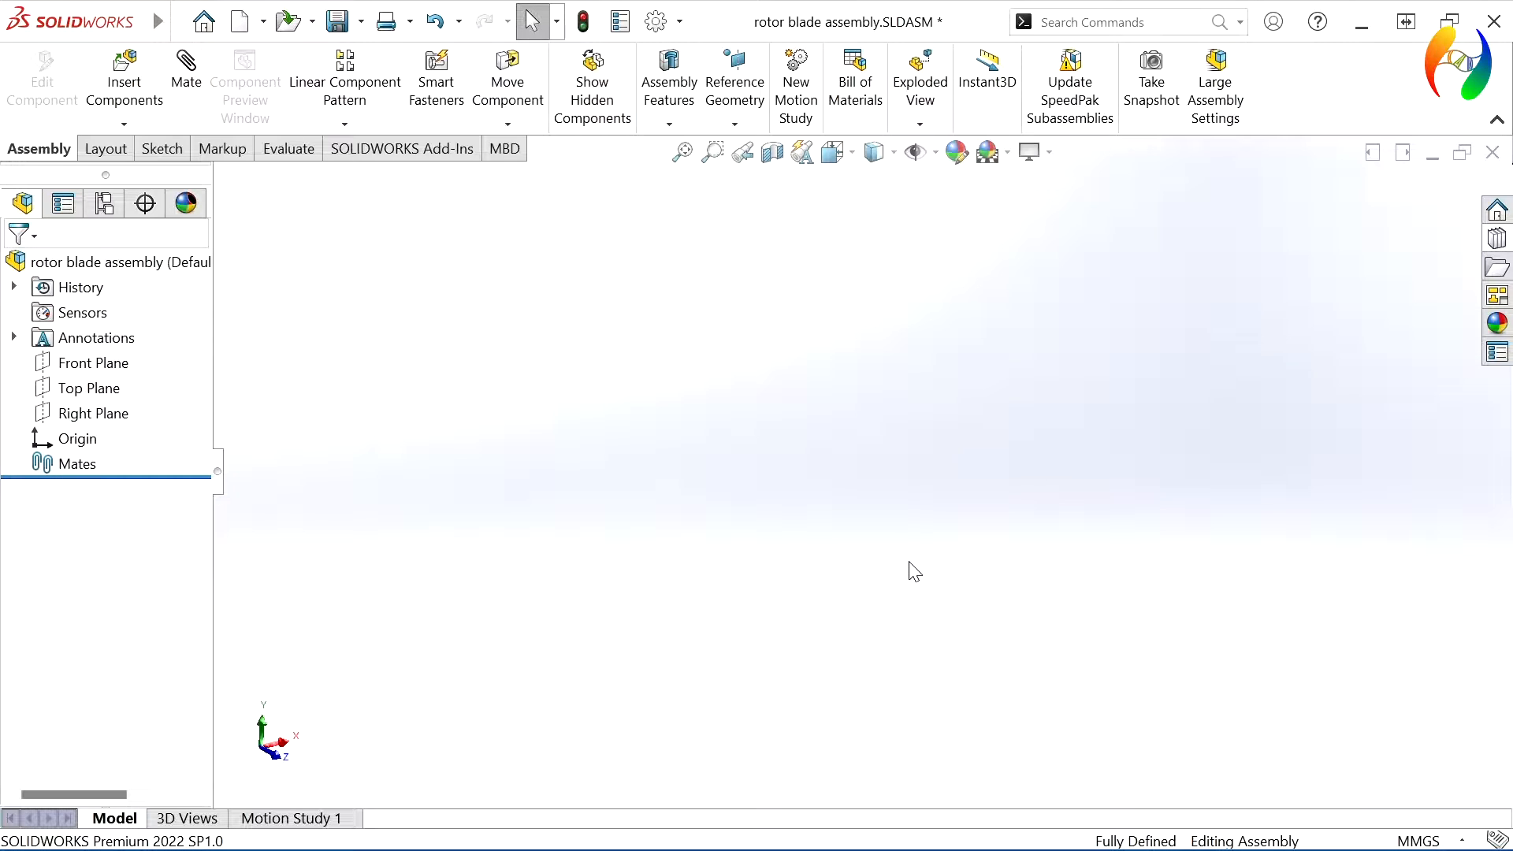
Insert rotor blade holder.SLDPRT at the assembly origin, showing the origins for placement and hiding them again.
click(934, 152)
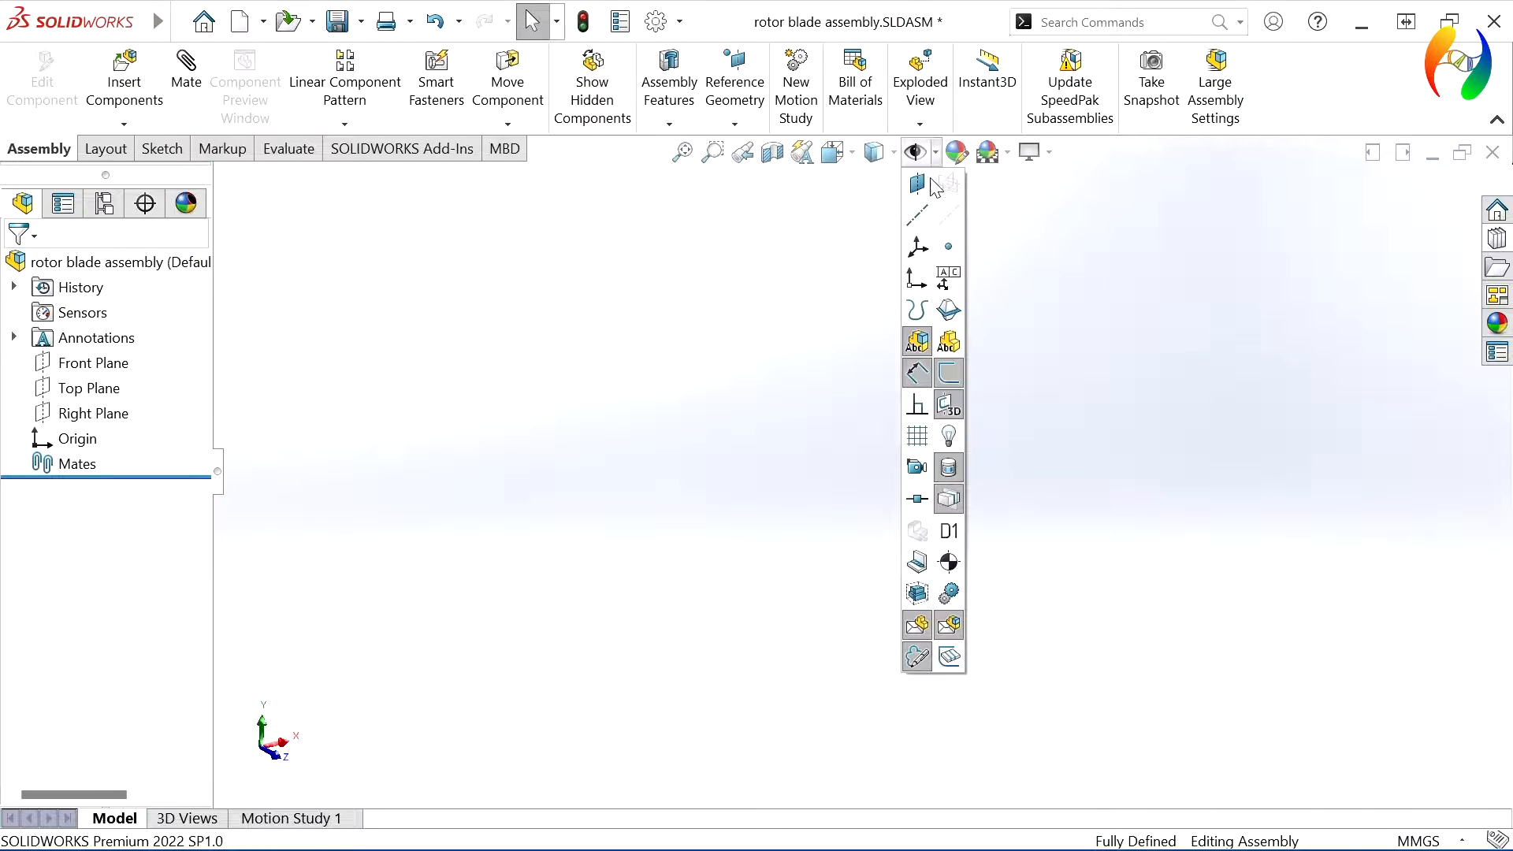
click(737, 375)
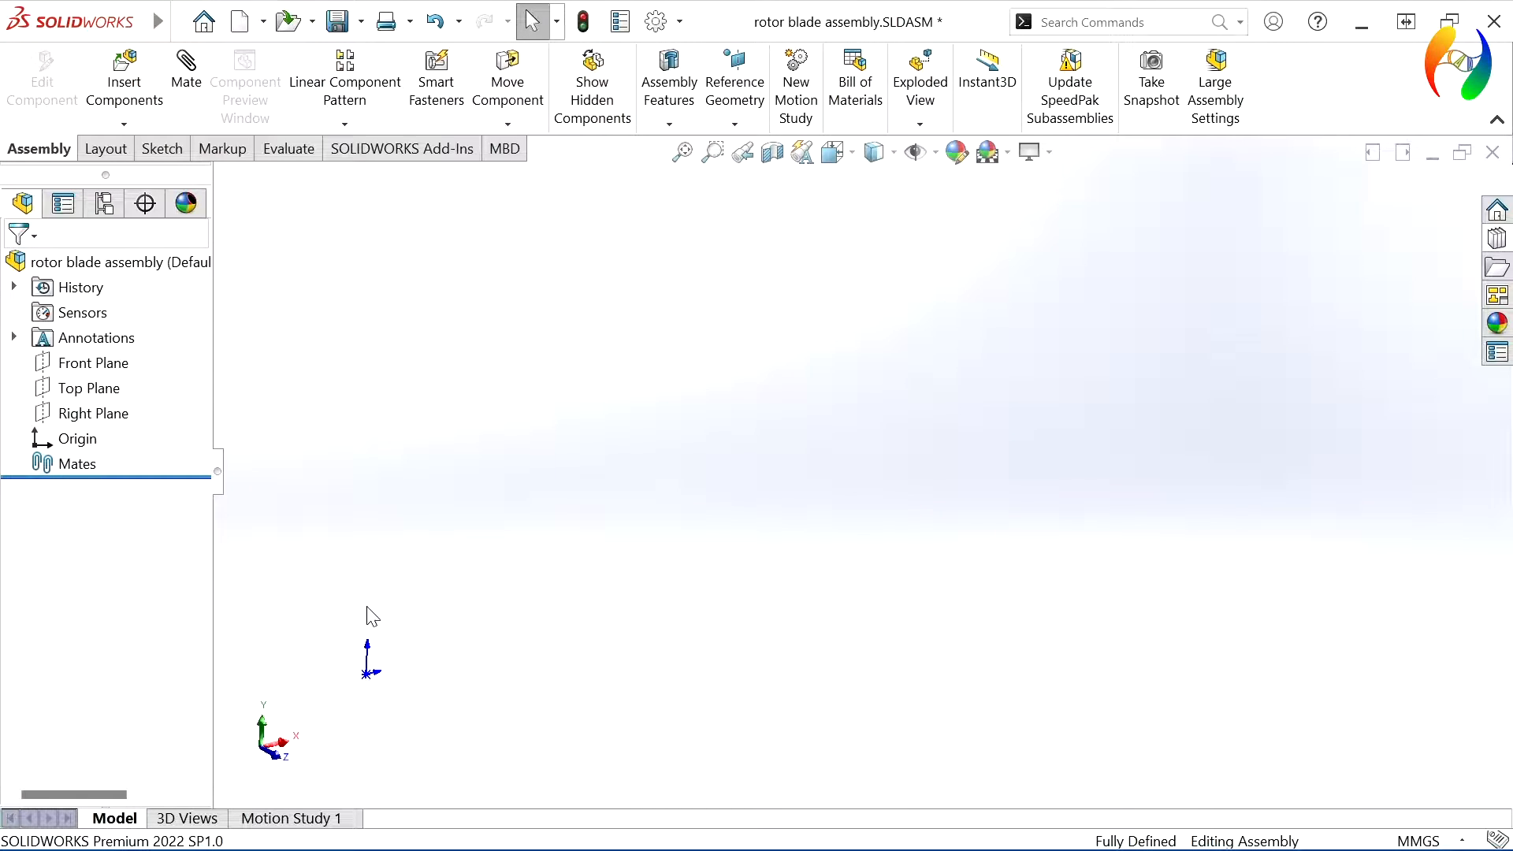
click(131, 112)
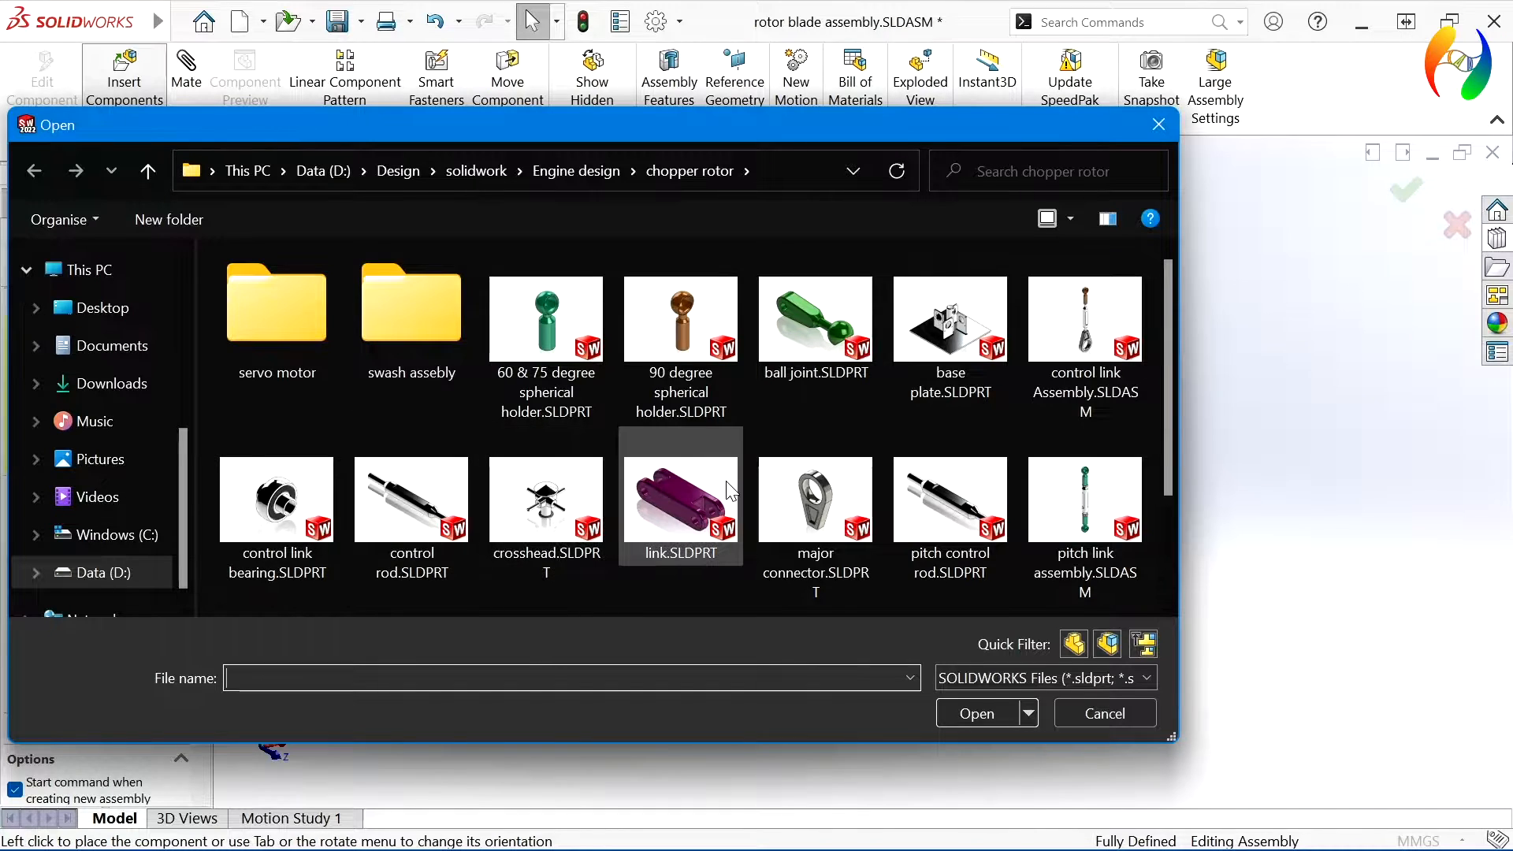
scroll(725, 485, down, 2)
click(397, 516)
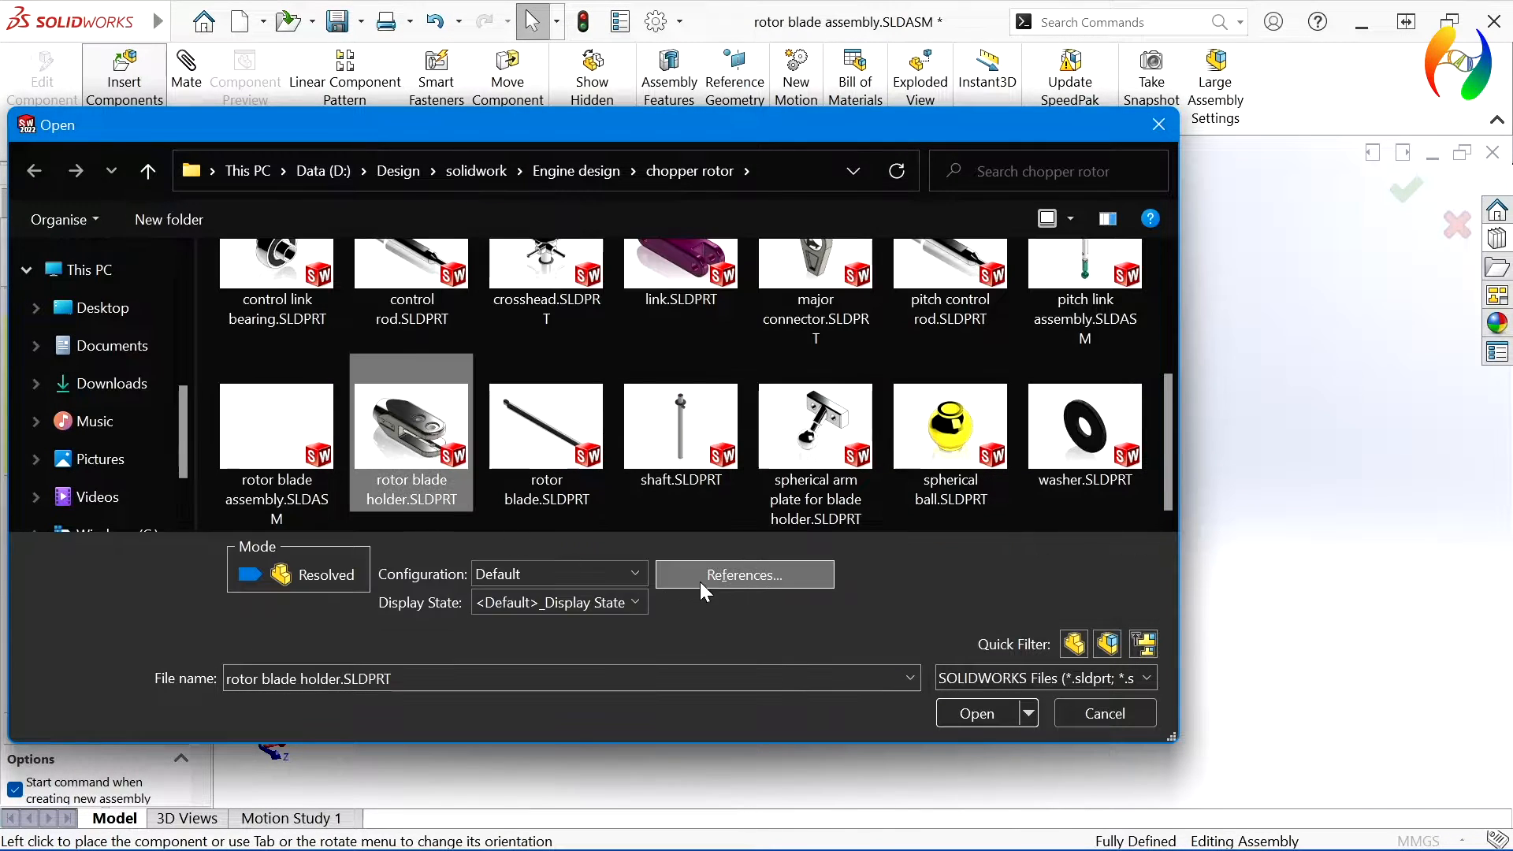
click(974, 714)
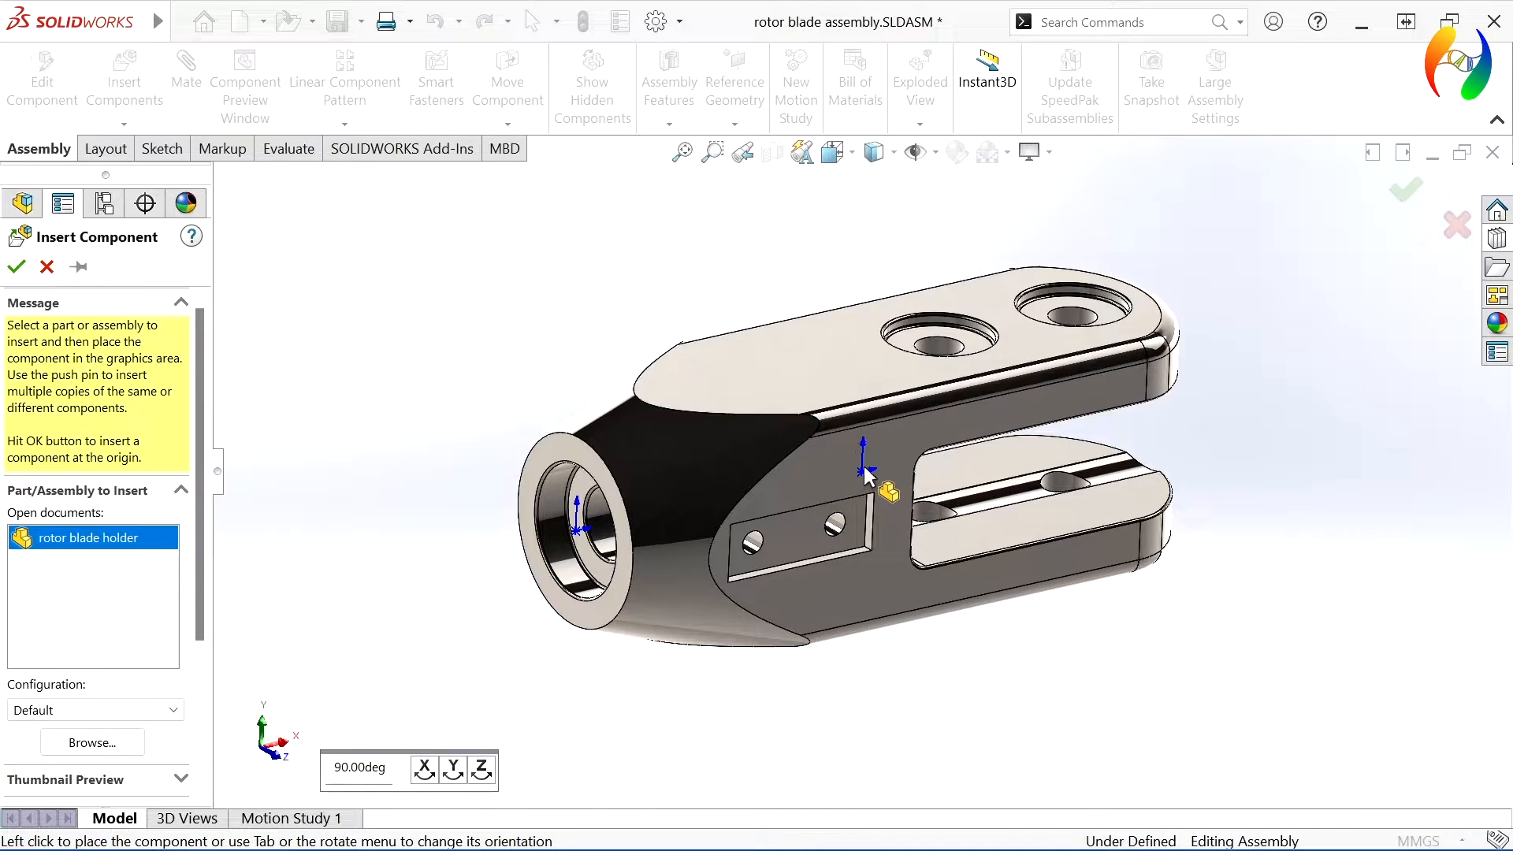
click(864, 473)
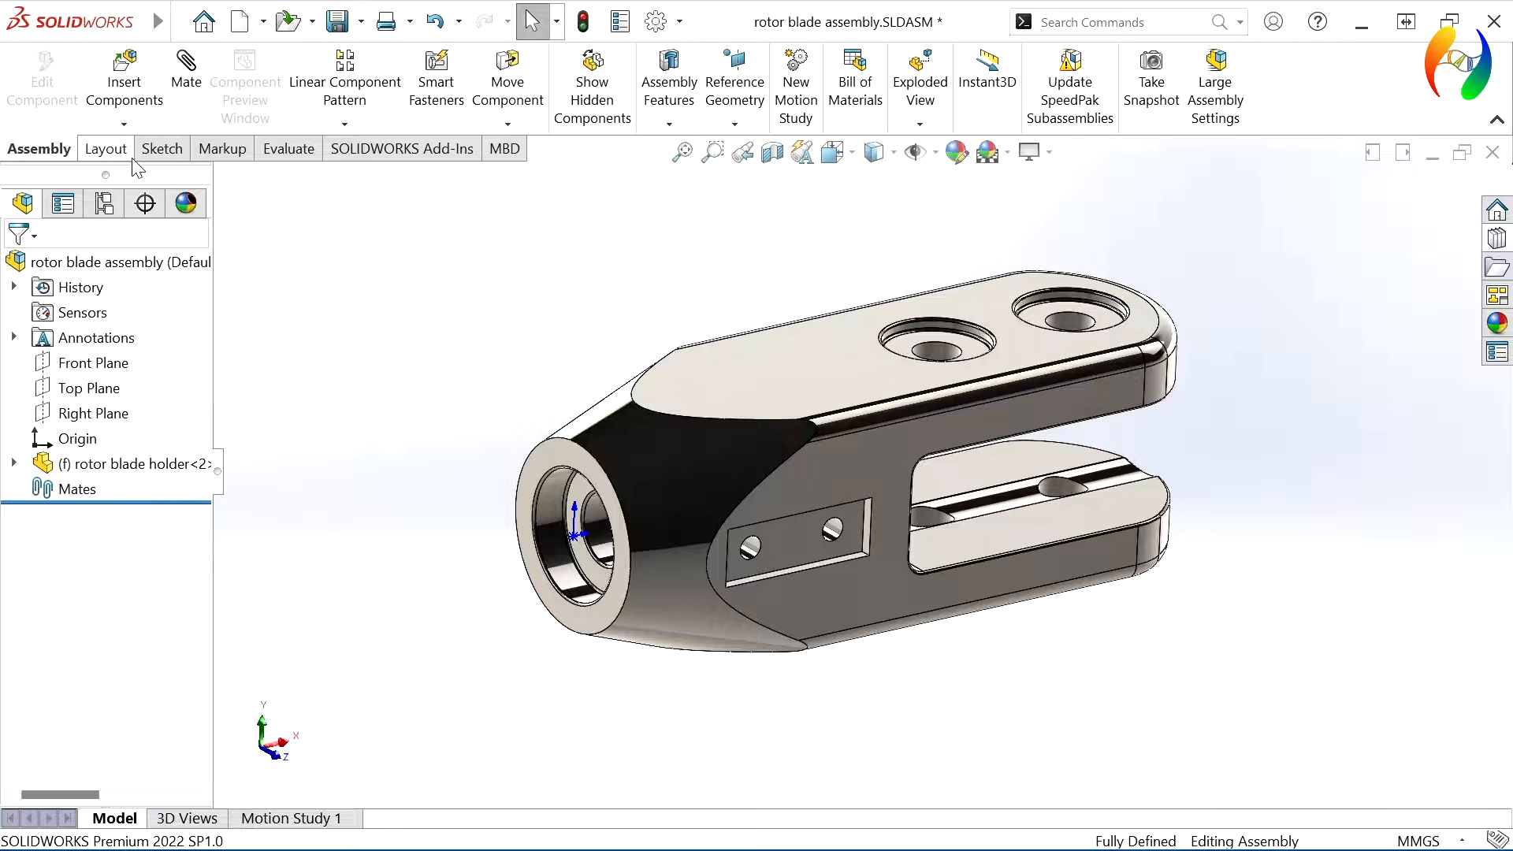
click(935, 152)
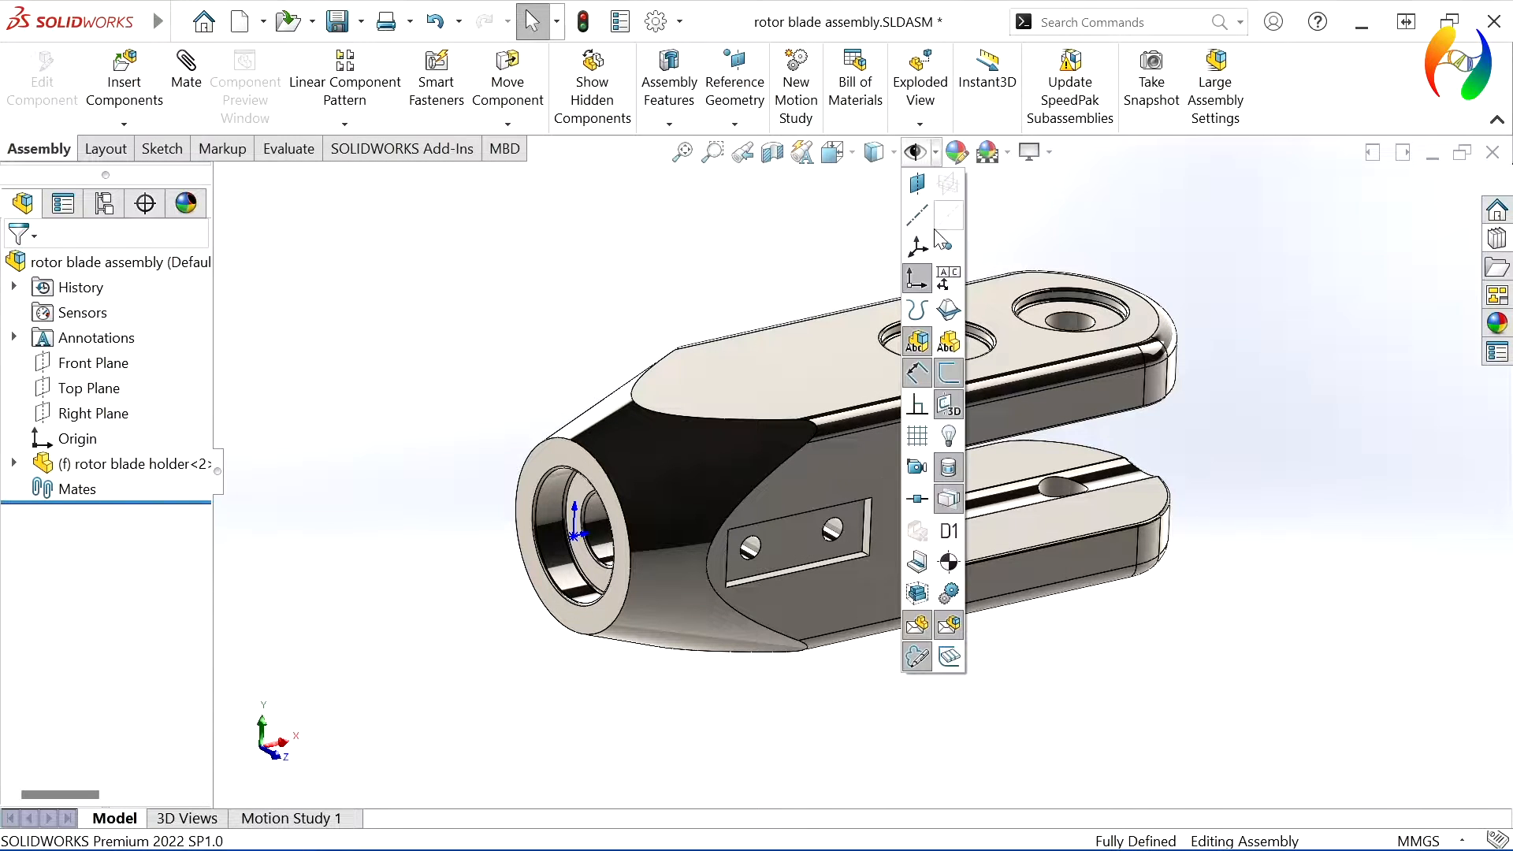
click(1296, 296)
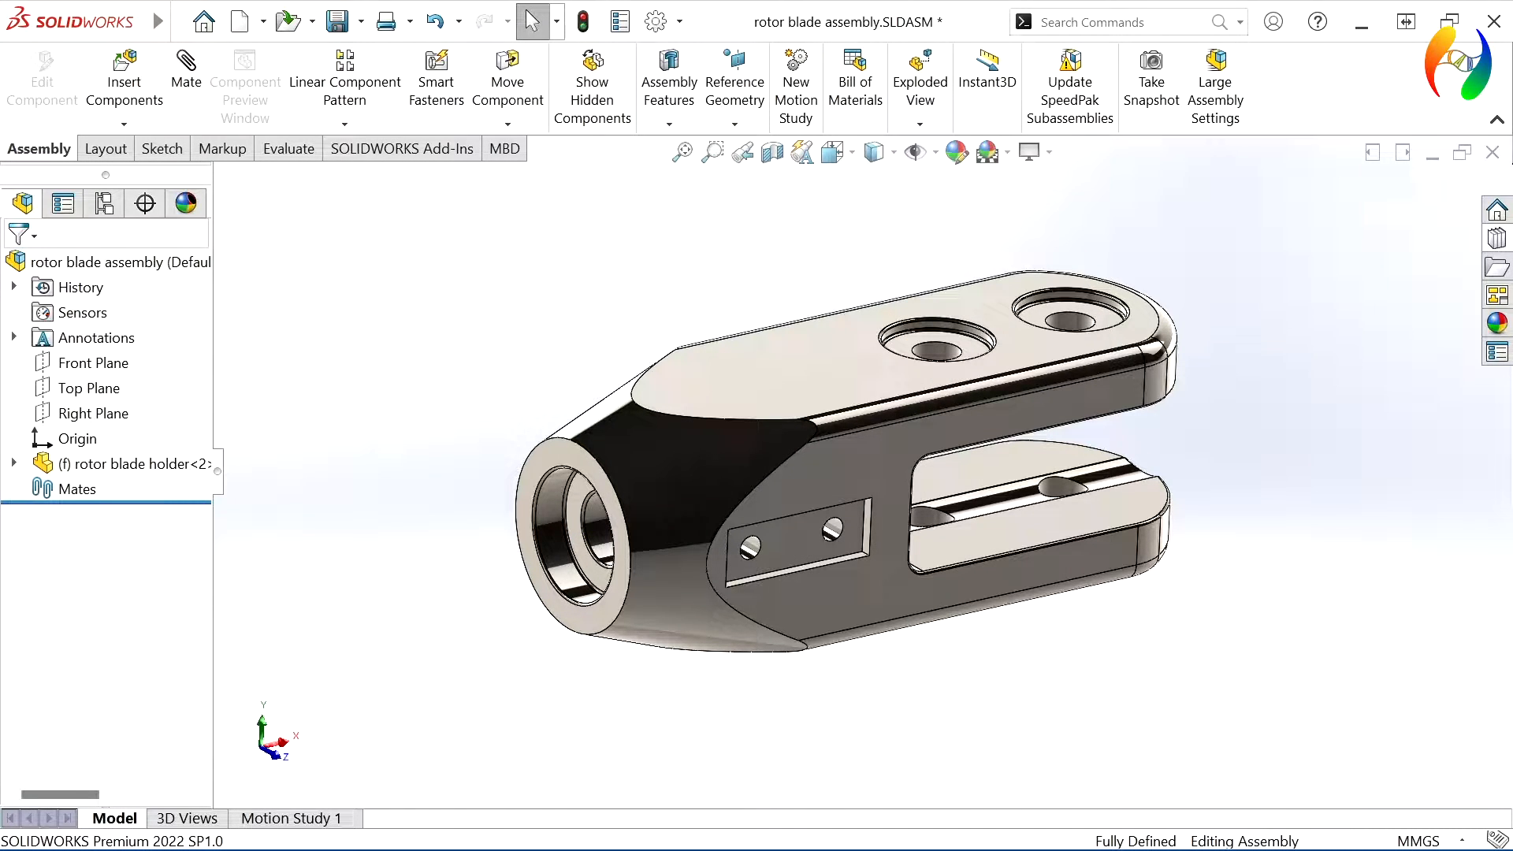
Browse the Toolbox library to the ISO roller bearings.
click(1497, 238)
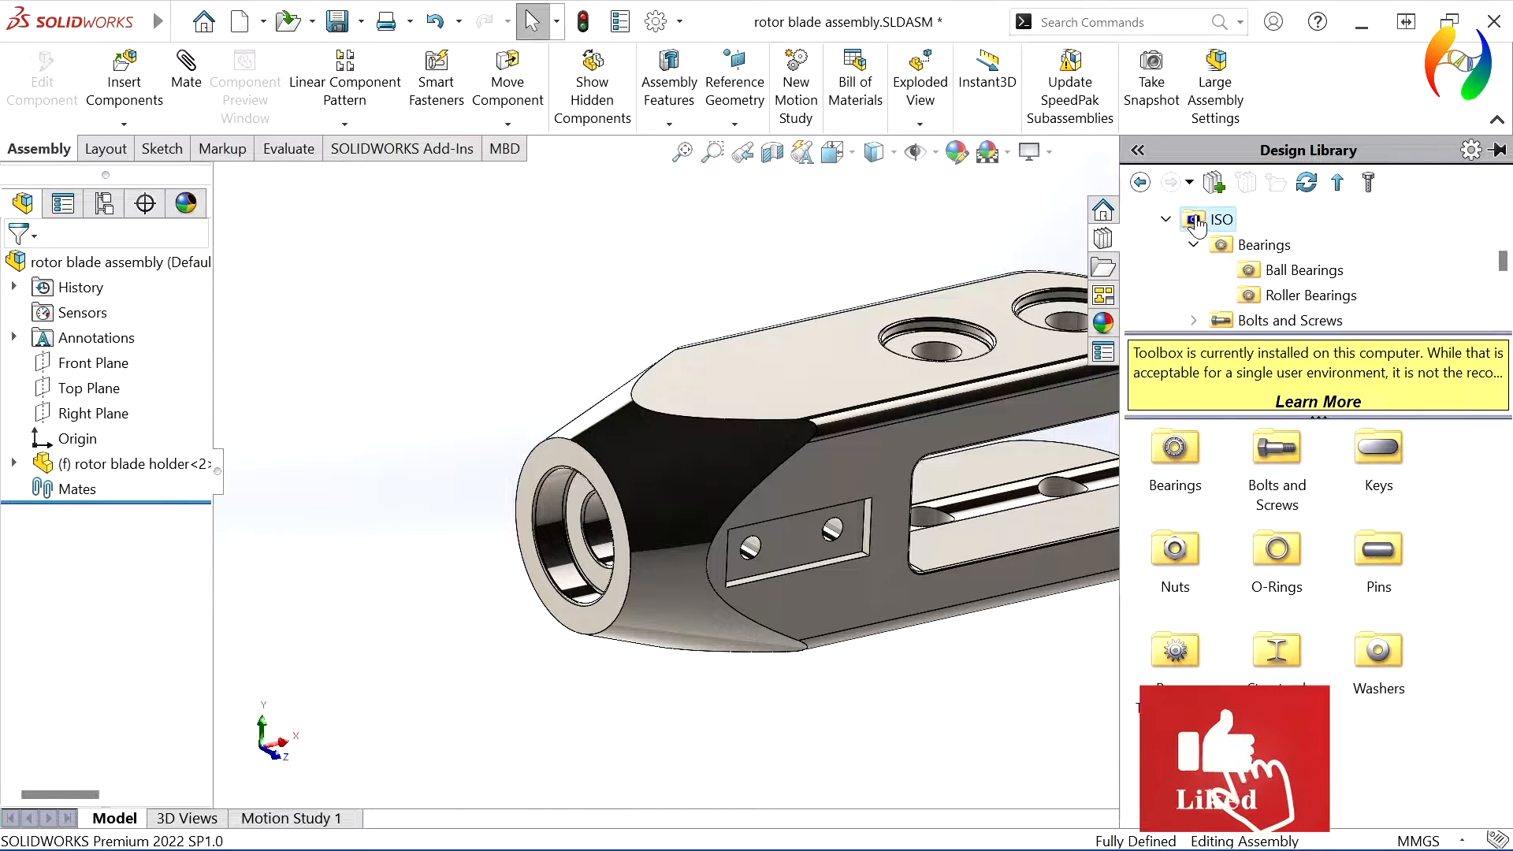
click(1310, 296)
click(1140, 183)
click(1139, 183)
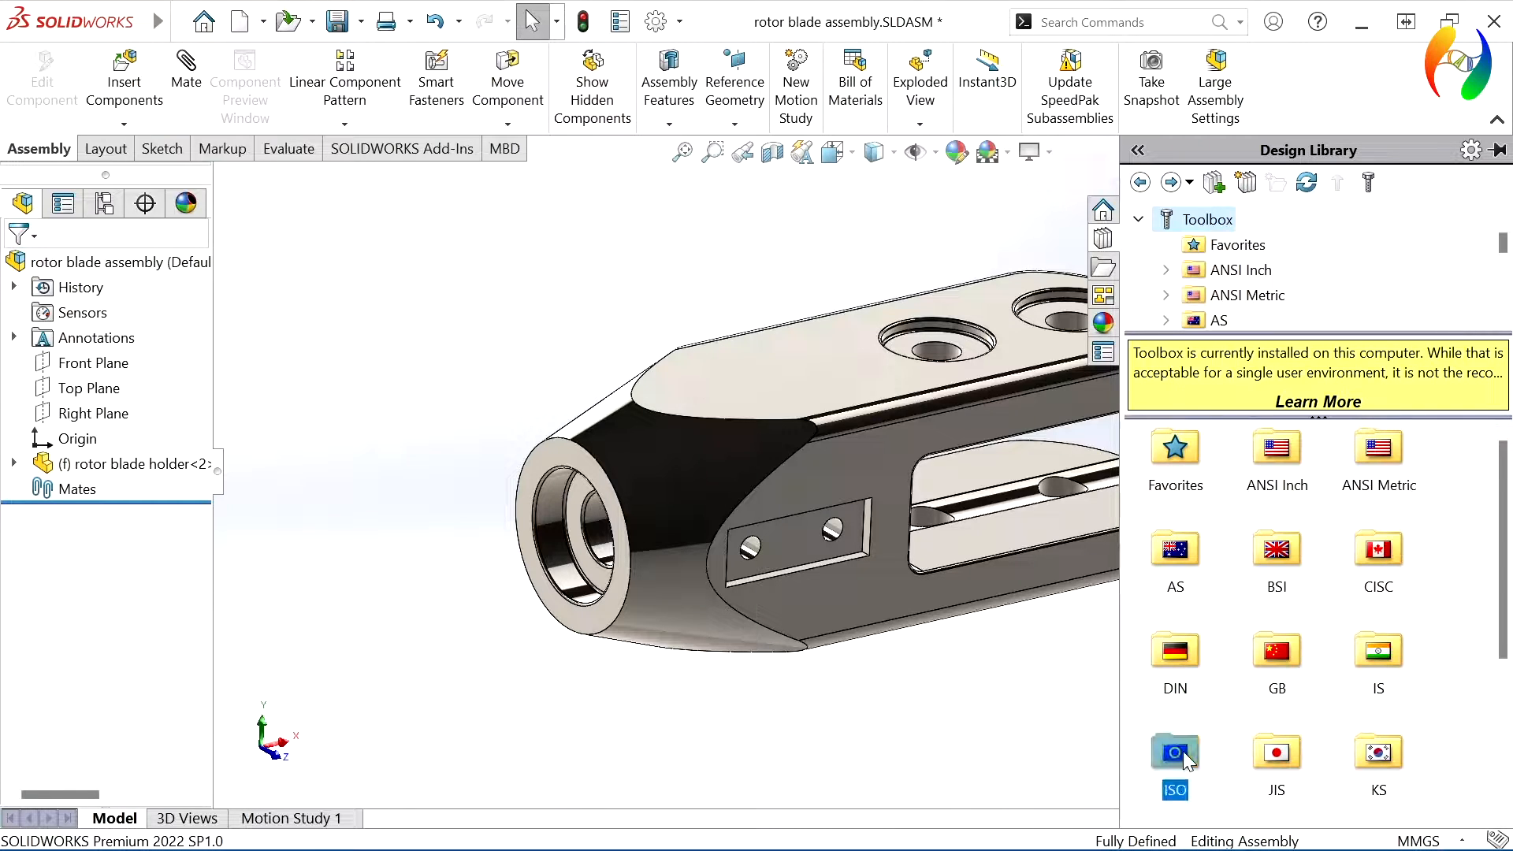
double_click(1184, 750)
double_click(1190, 455)
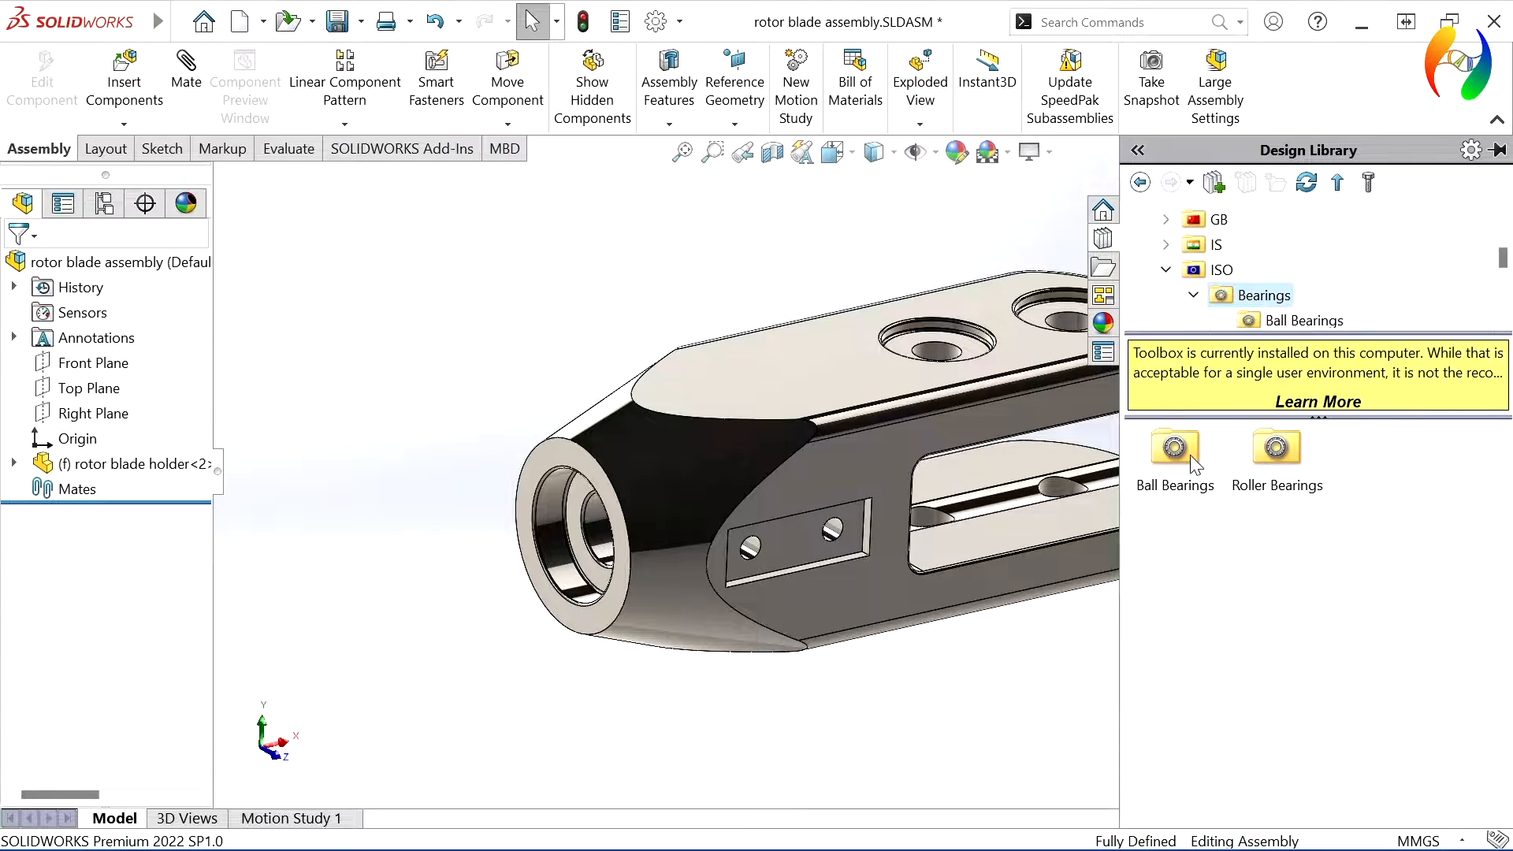
double_click(1171, 452)
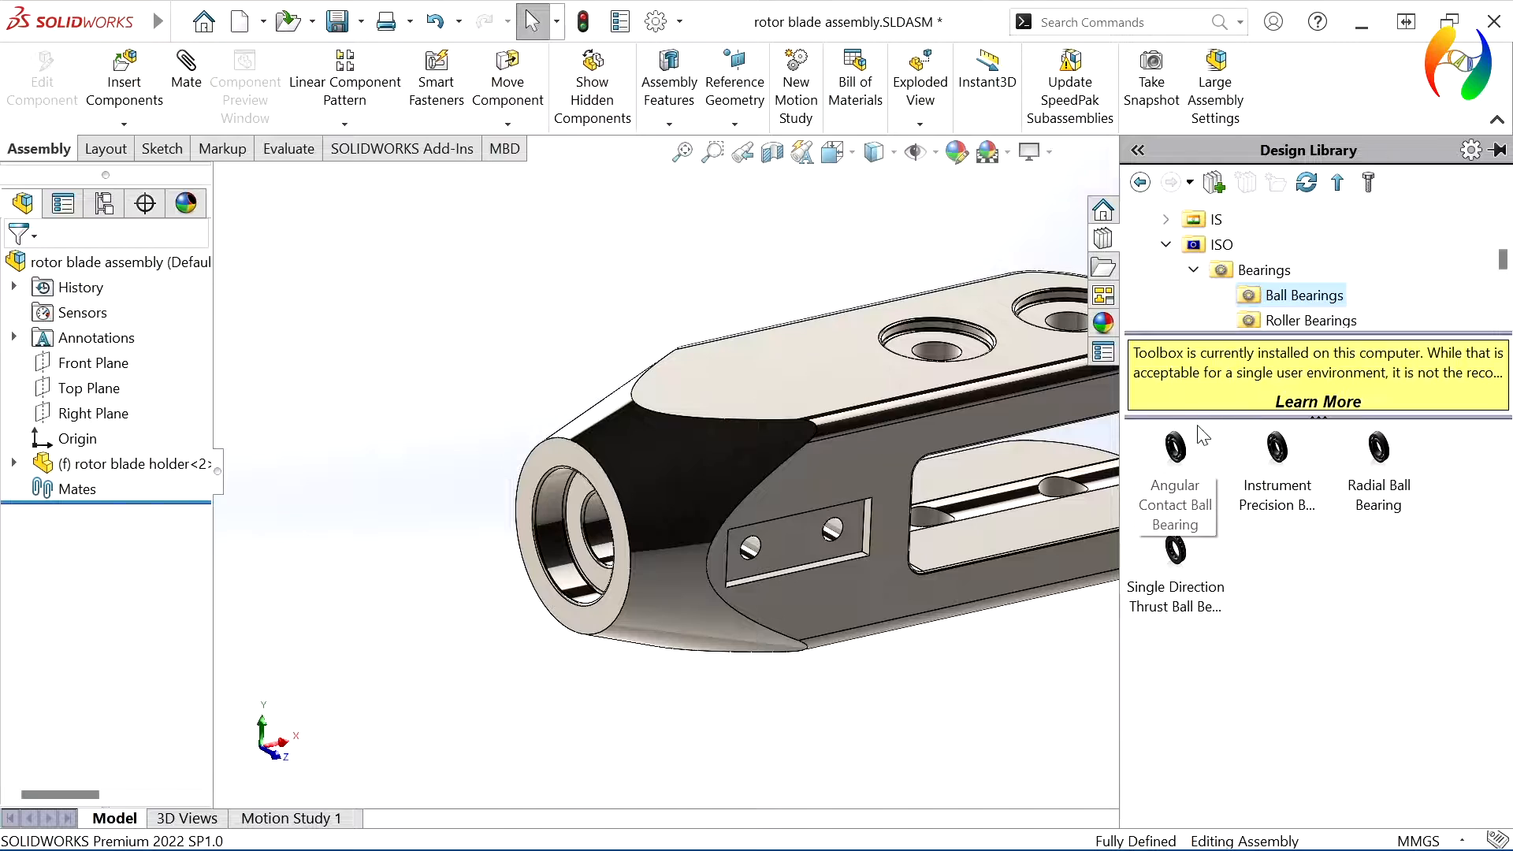
click(1140, 183)
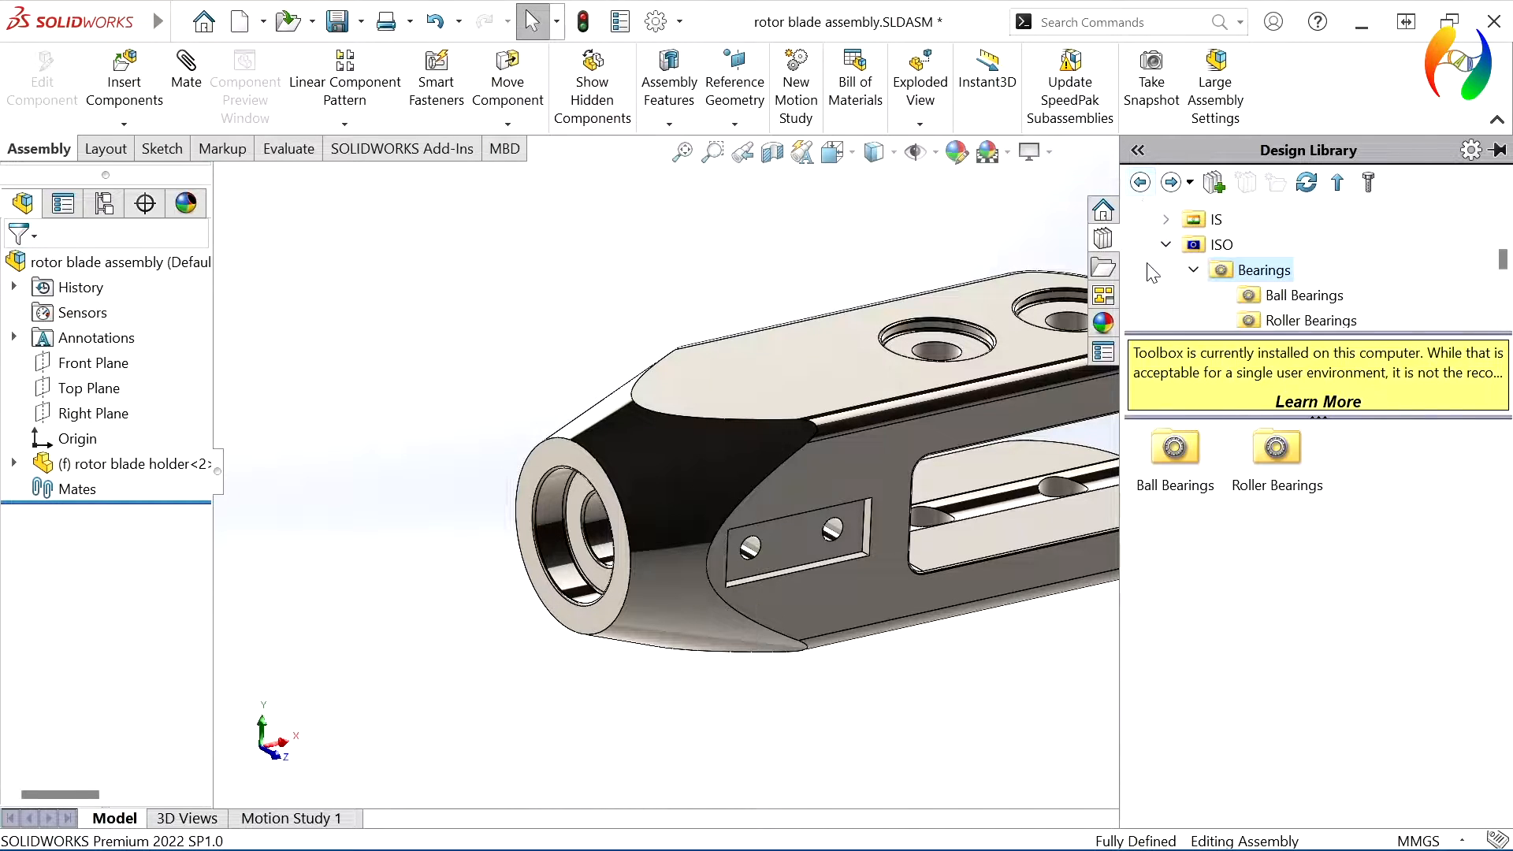
double_click(1275, 451)
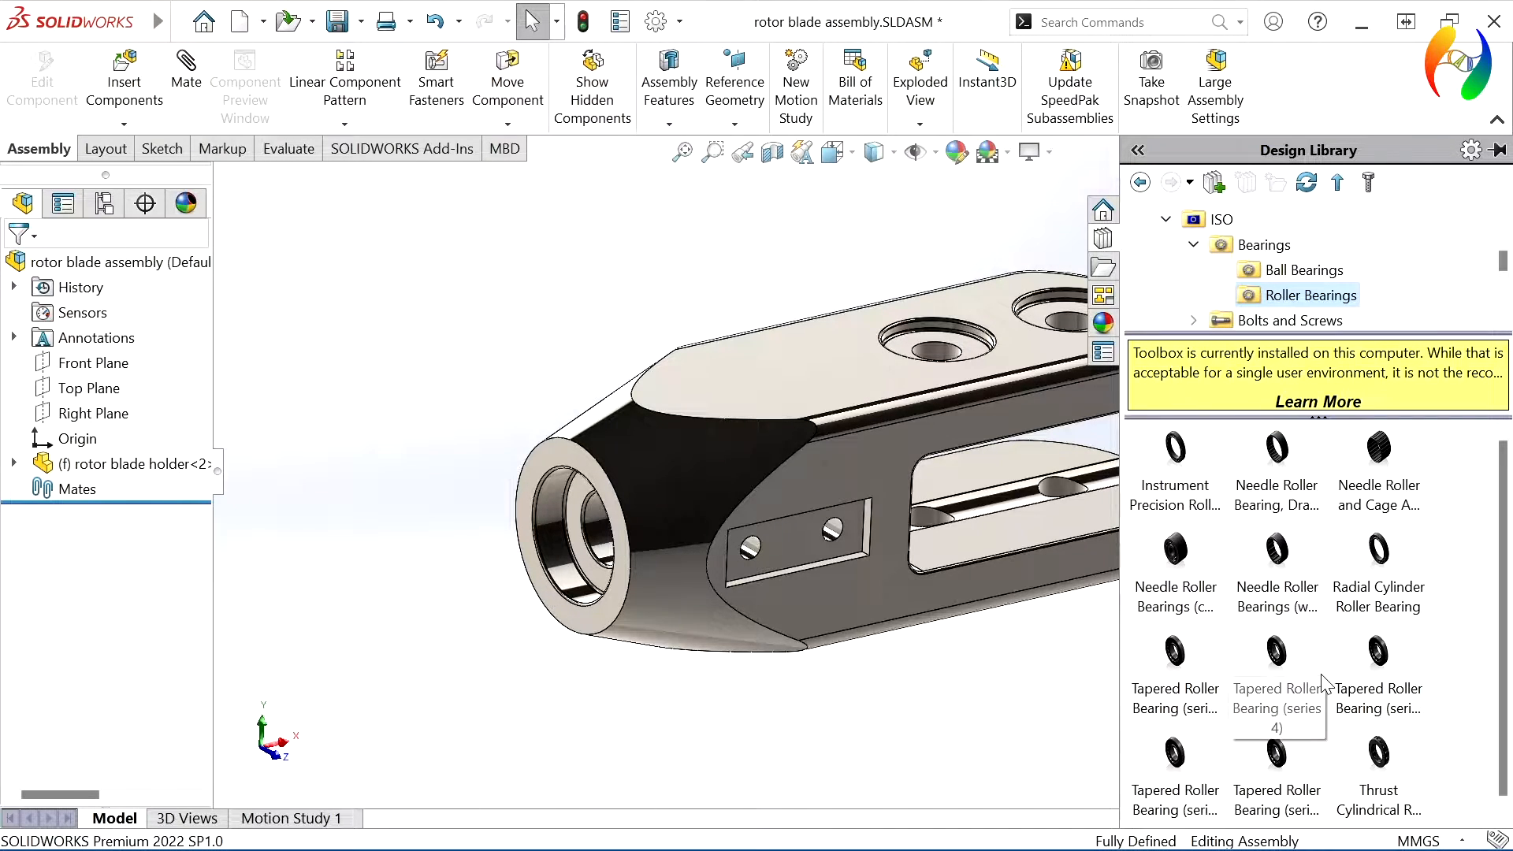
Place a Tapered Roller Bearing (series 4) in front of the holder's round bore.
mouse_move(1292, 668)
drag(1286, 661, 676, 586)
drag(553, 546, 553, 543)
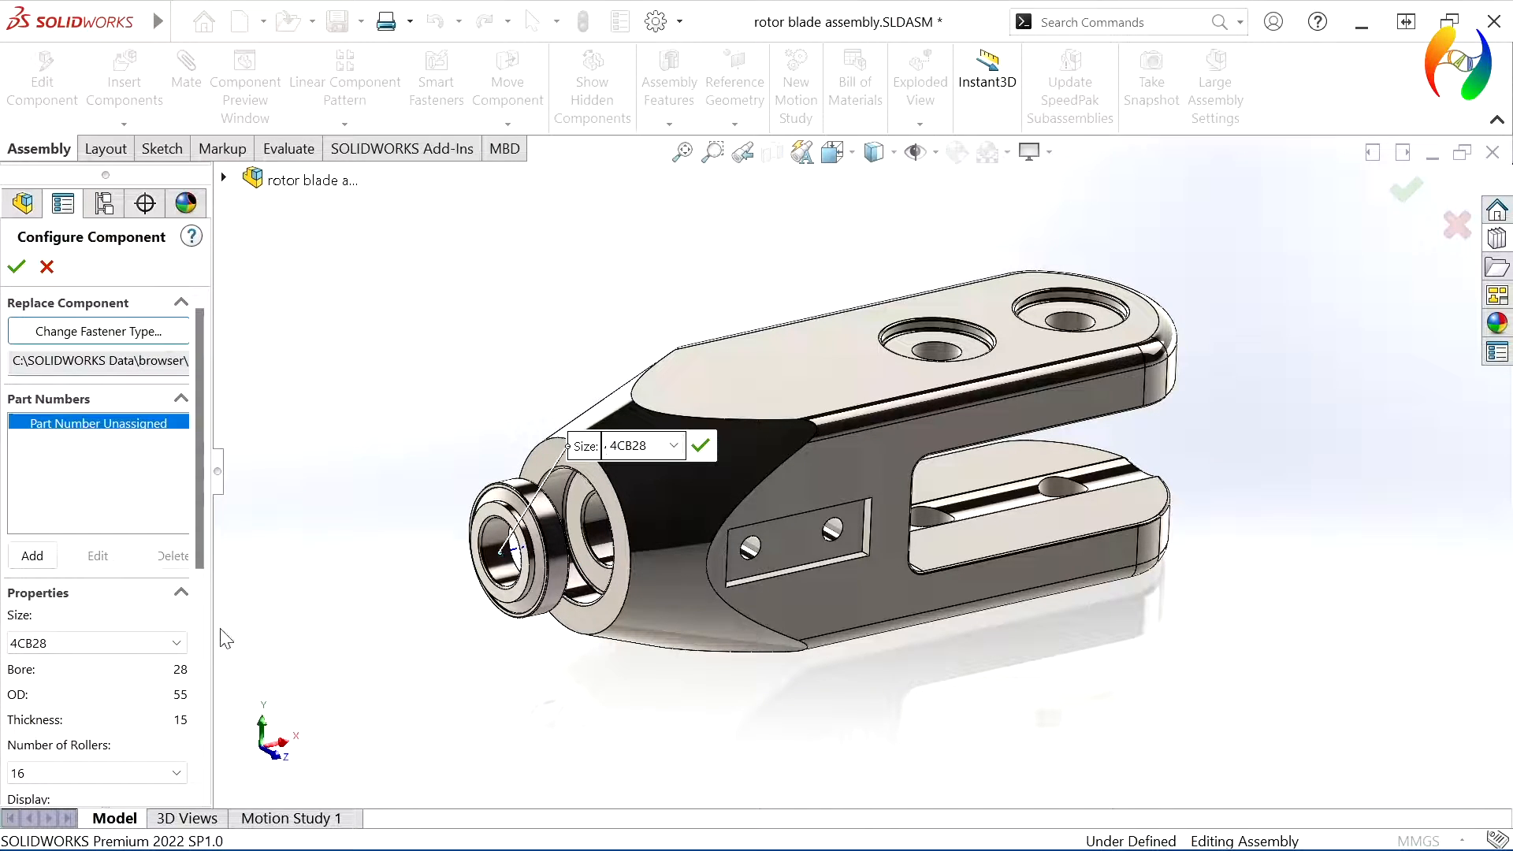
Configure the bearing as size 4CC30 with Full number of rollers, Detailed display and an added cage.
click(176, 643)
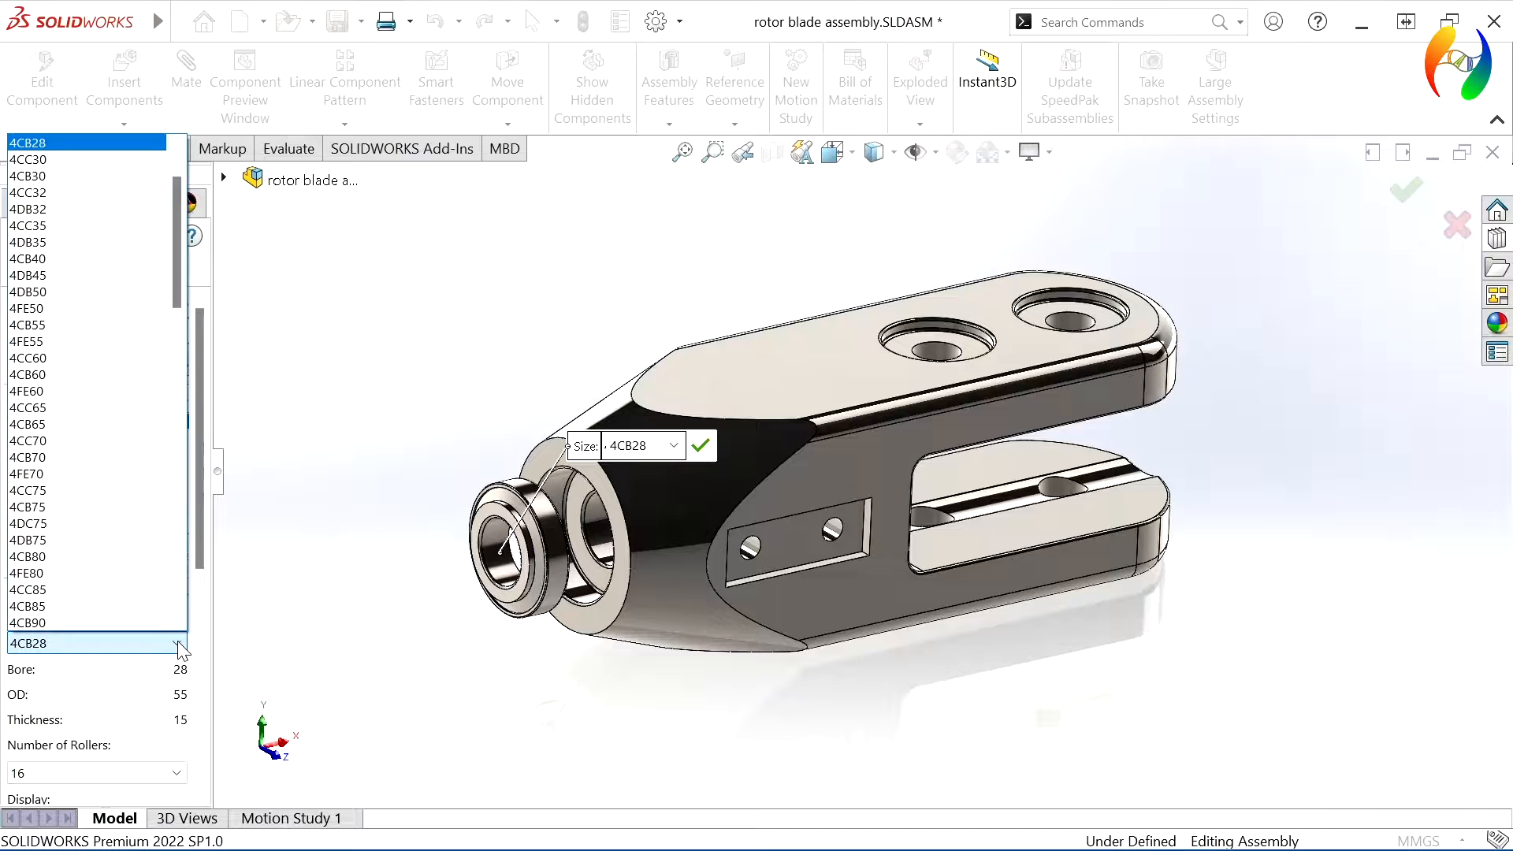
click(119, 159)
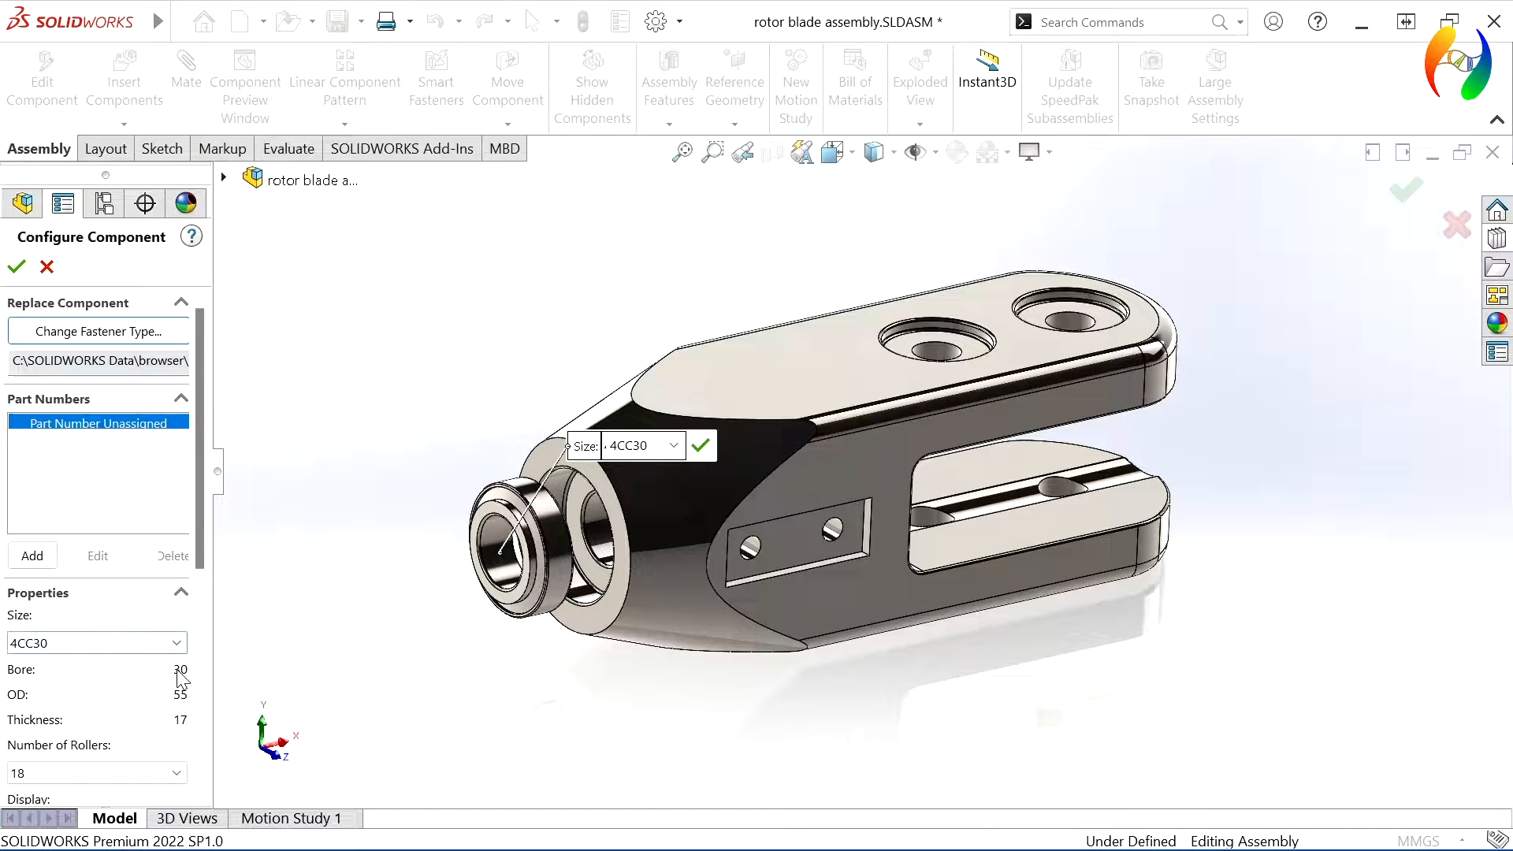
drag(195, 554, 205, 640)
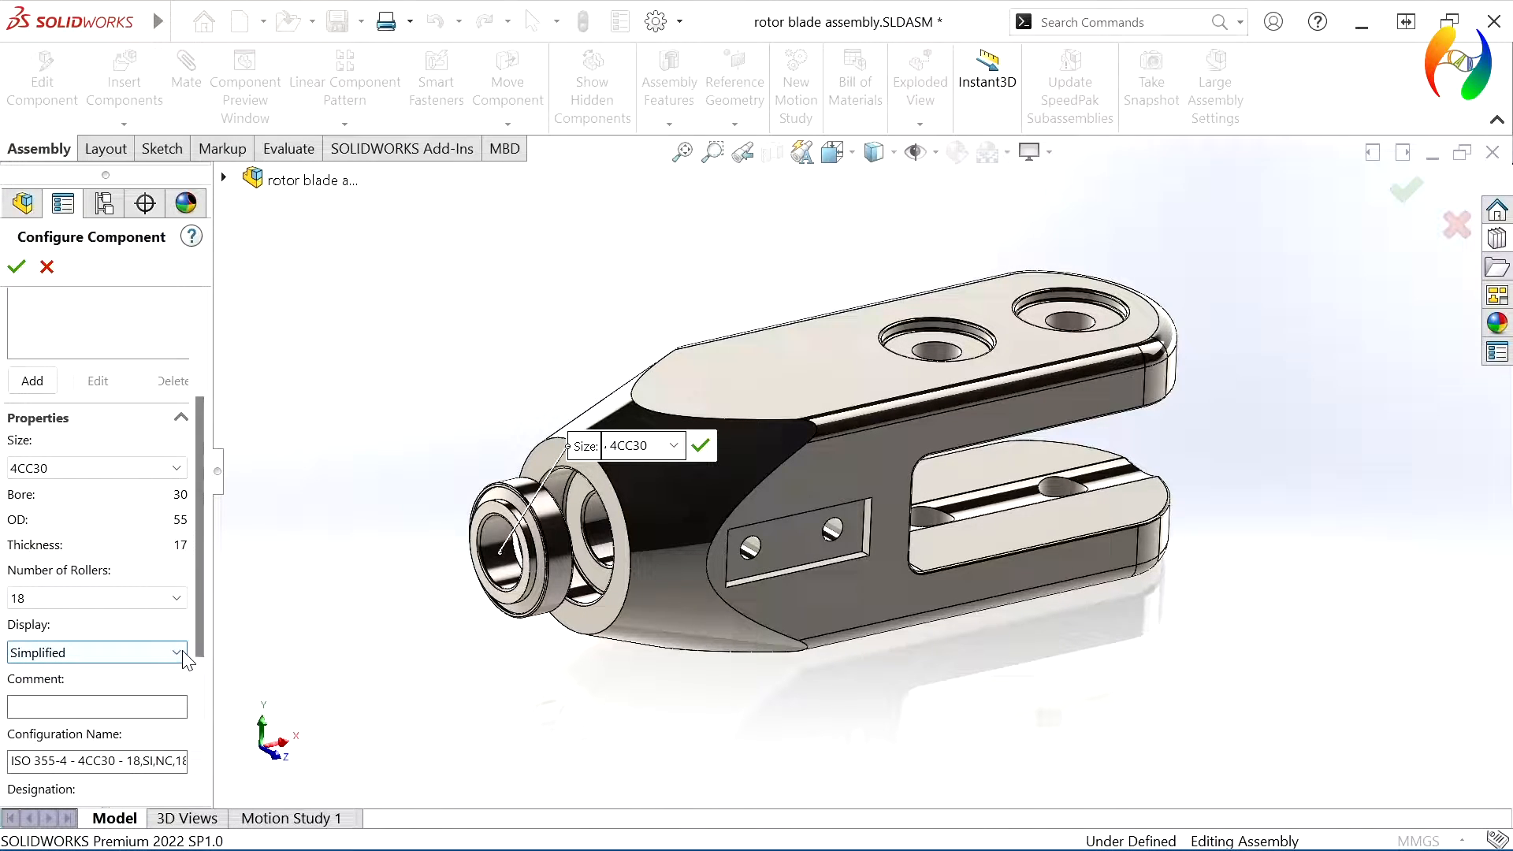
click(177, 653)
click(152, 688)
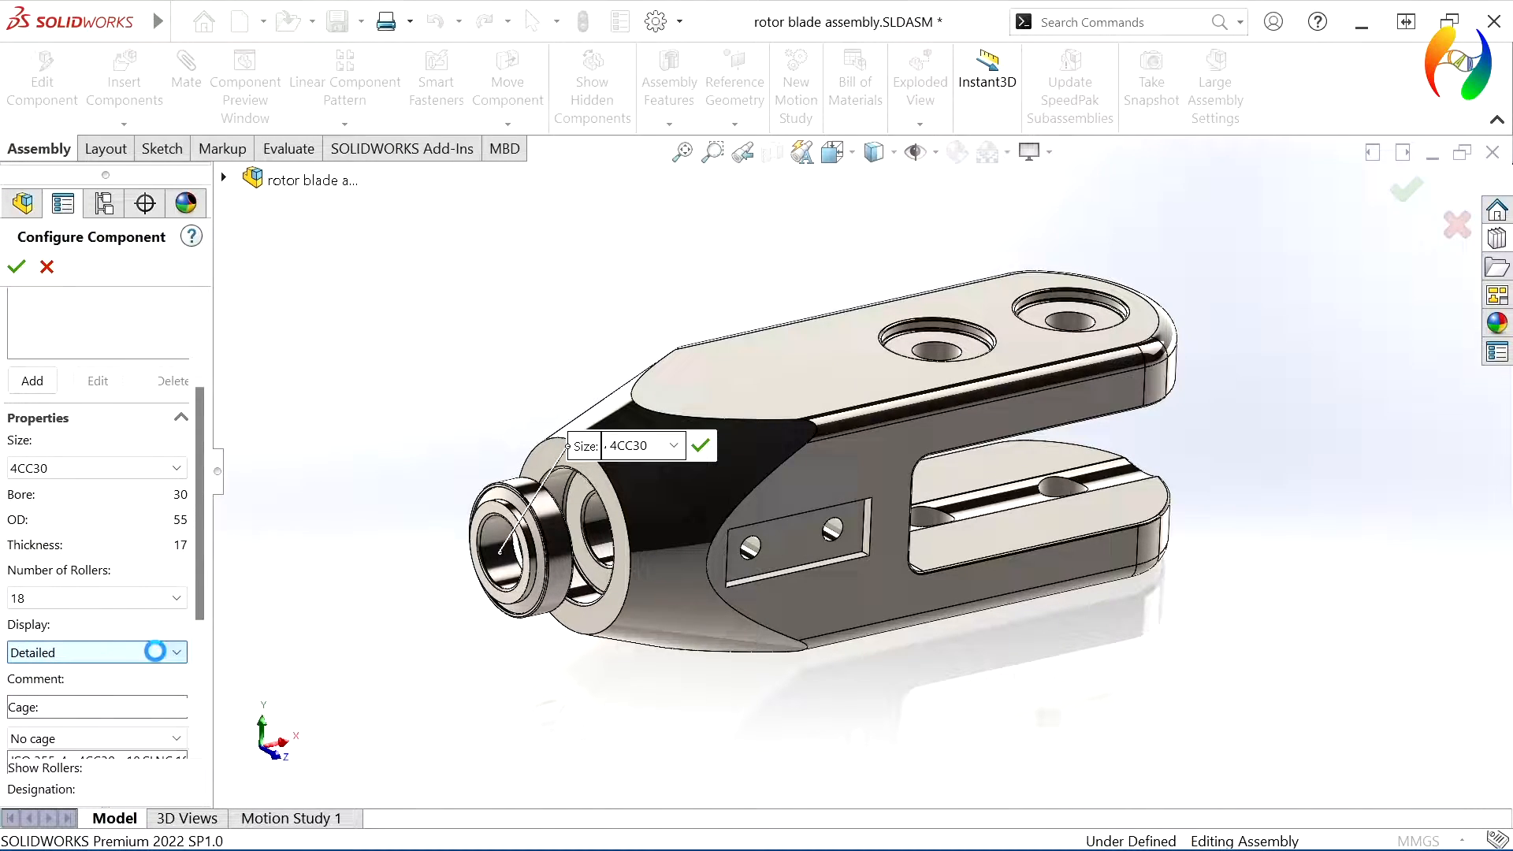
click(177, 599)
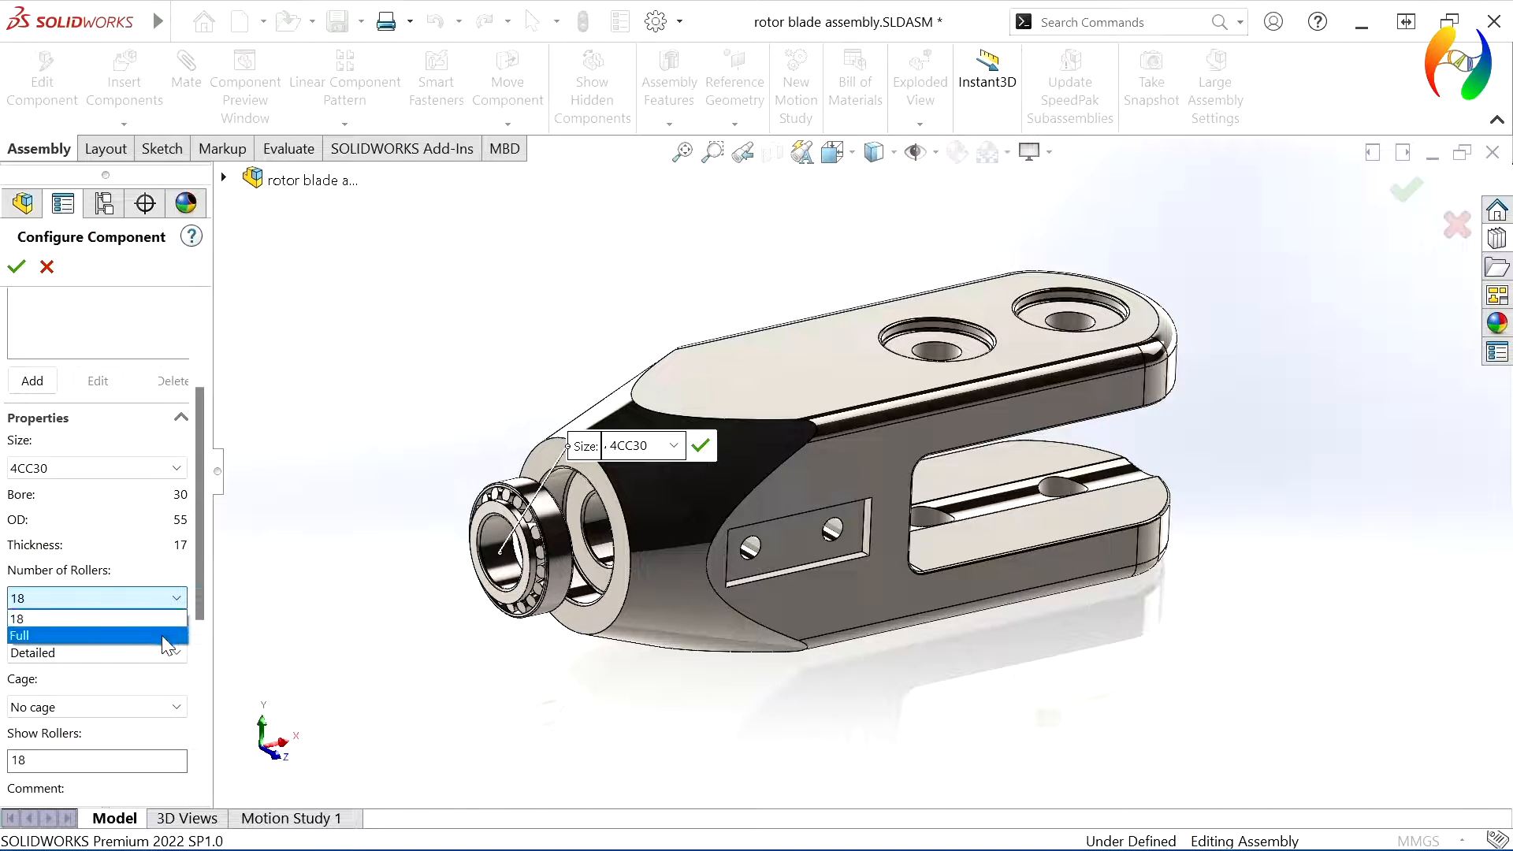
click(168, 635)
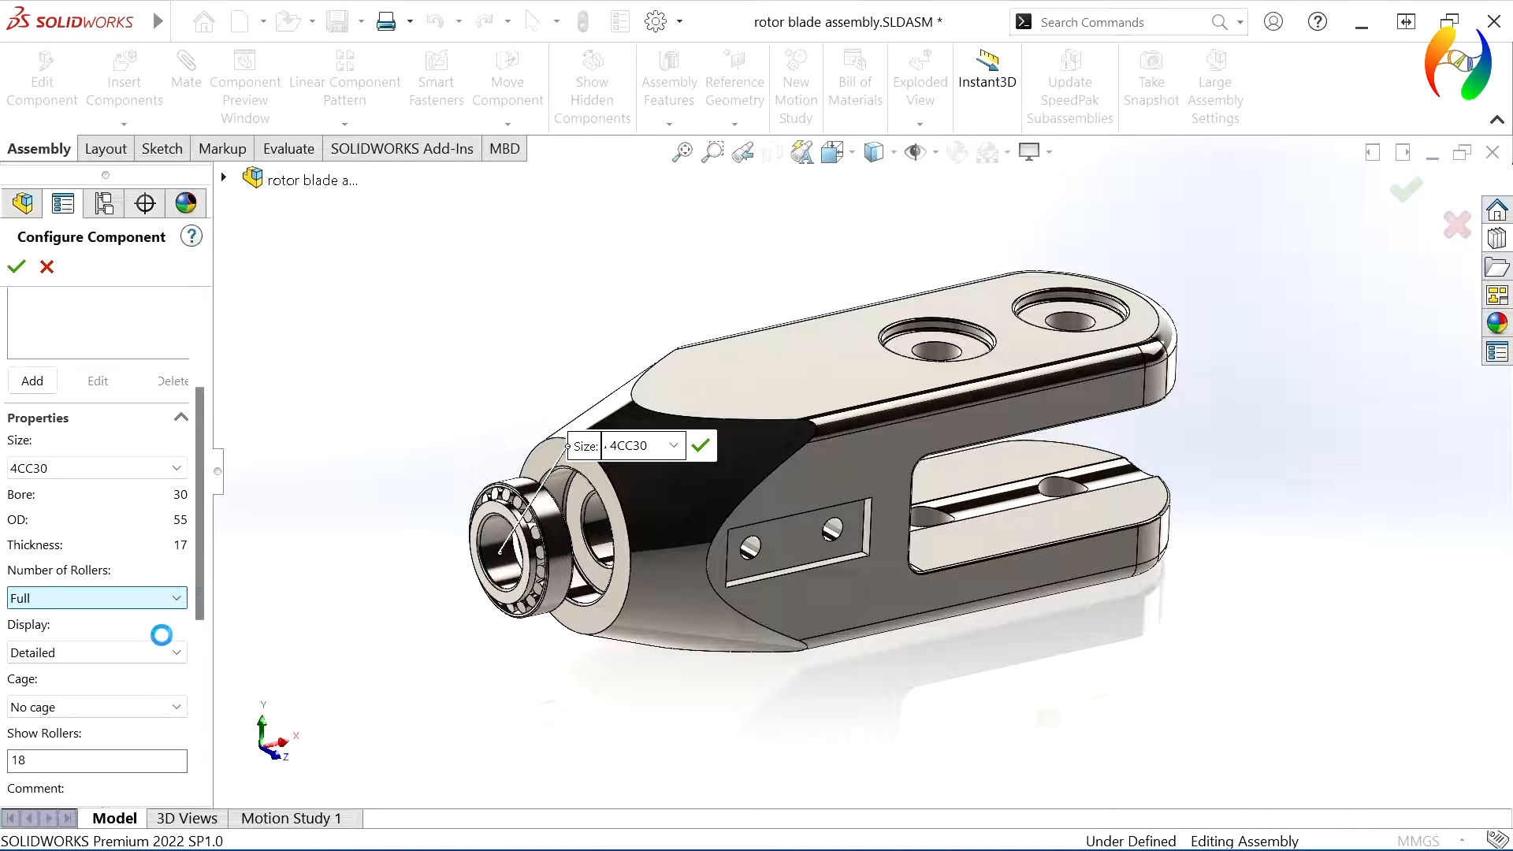
click(173, 708)
click(111, 740)
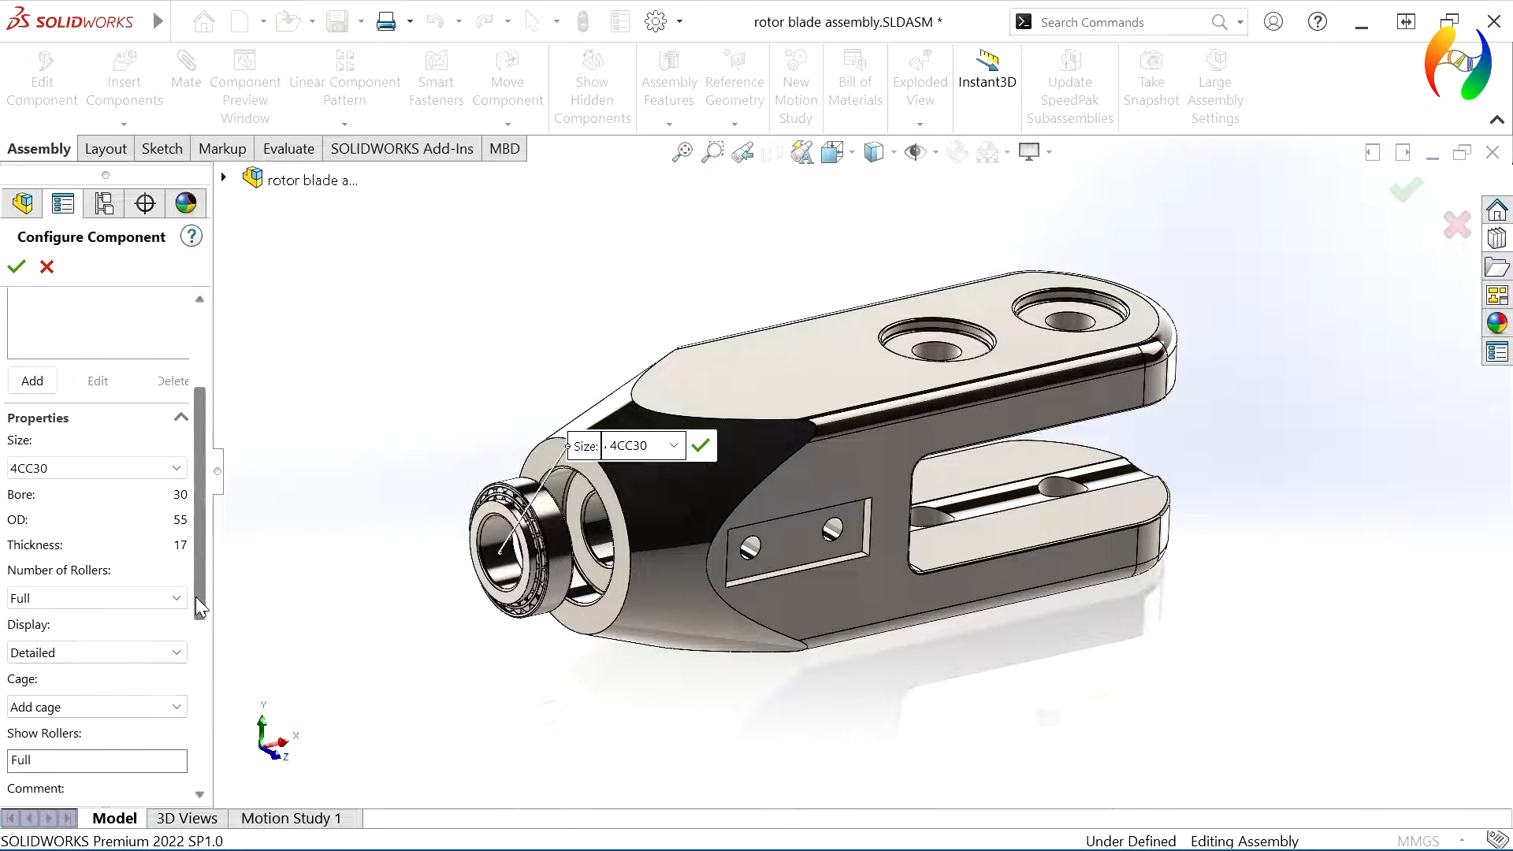
mouse_move(195, 597)
mouse_down()
mouse_move(200, 735)
mouse_move(199, 541)
mouse_move(202, 610)
mouse_up()
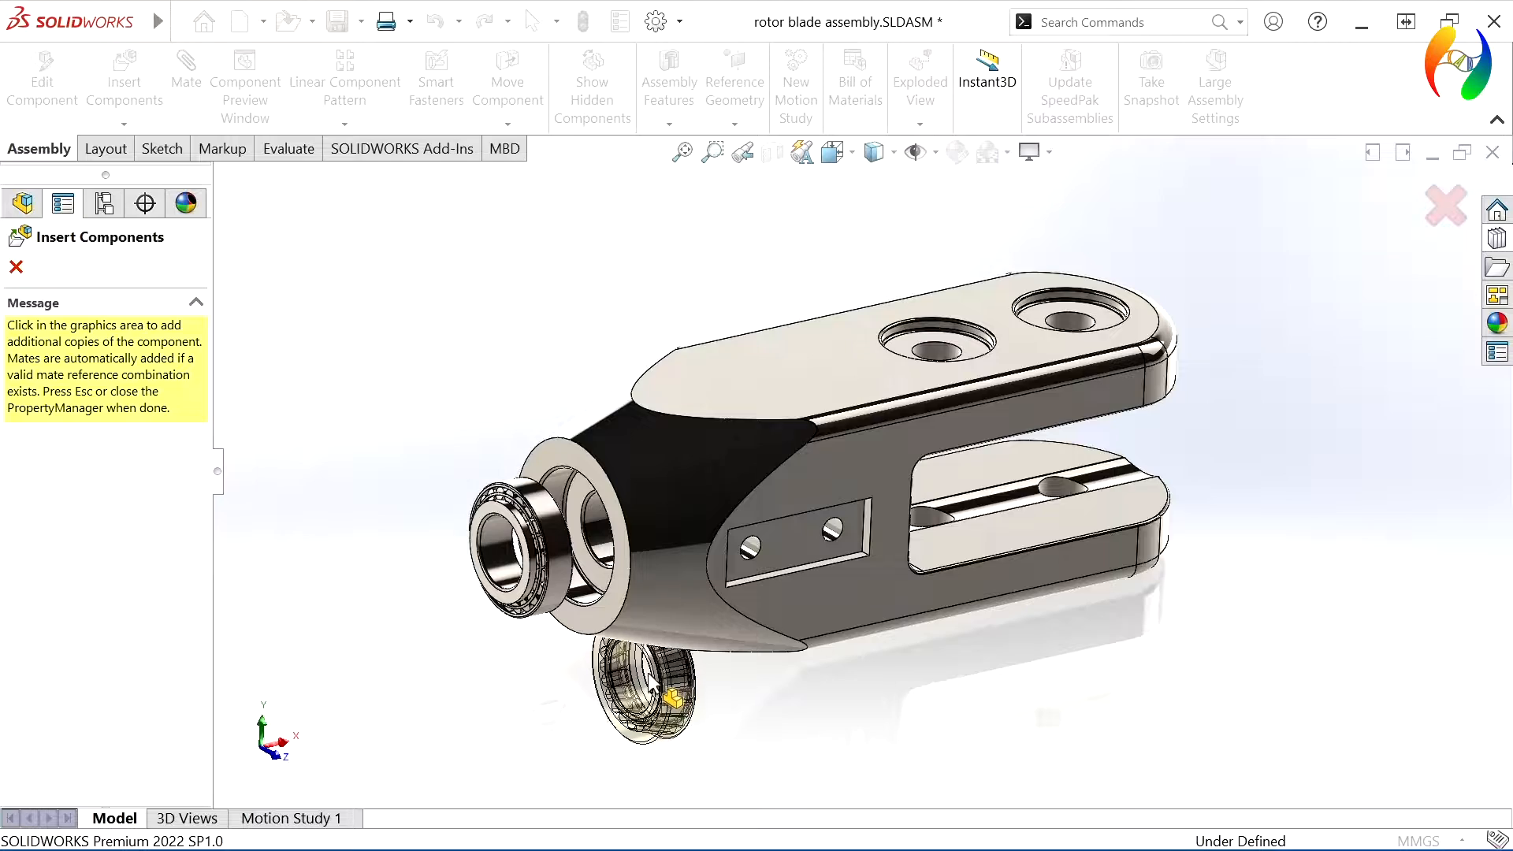
Place a second copy of the bearing between the holder's fork arms and finish inserting copies.
middle_drag(672, 697, 574, 599)
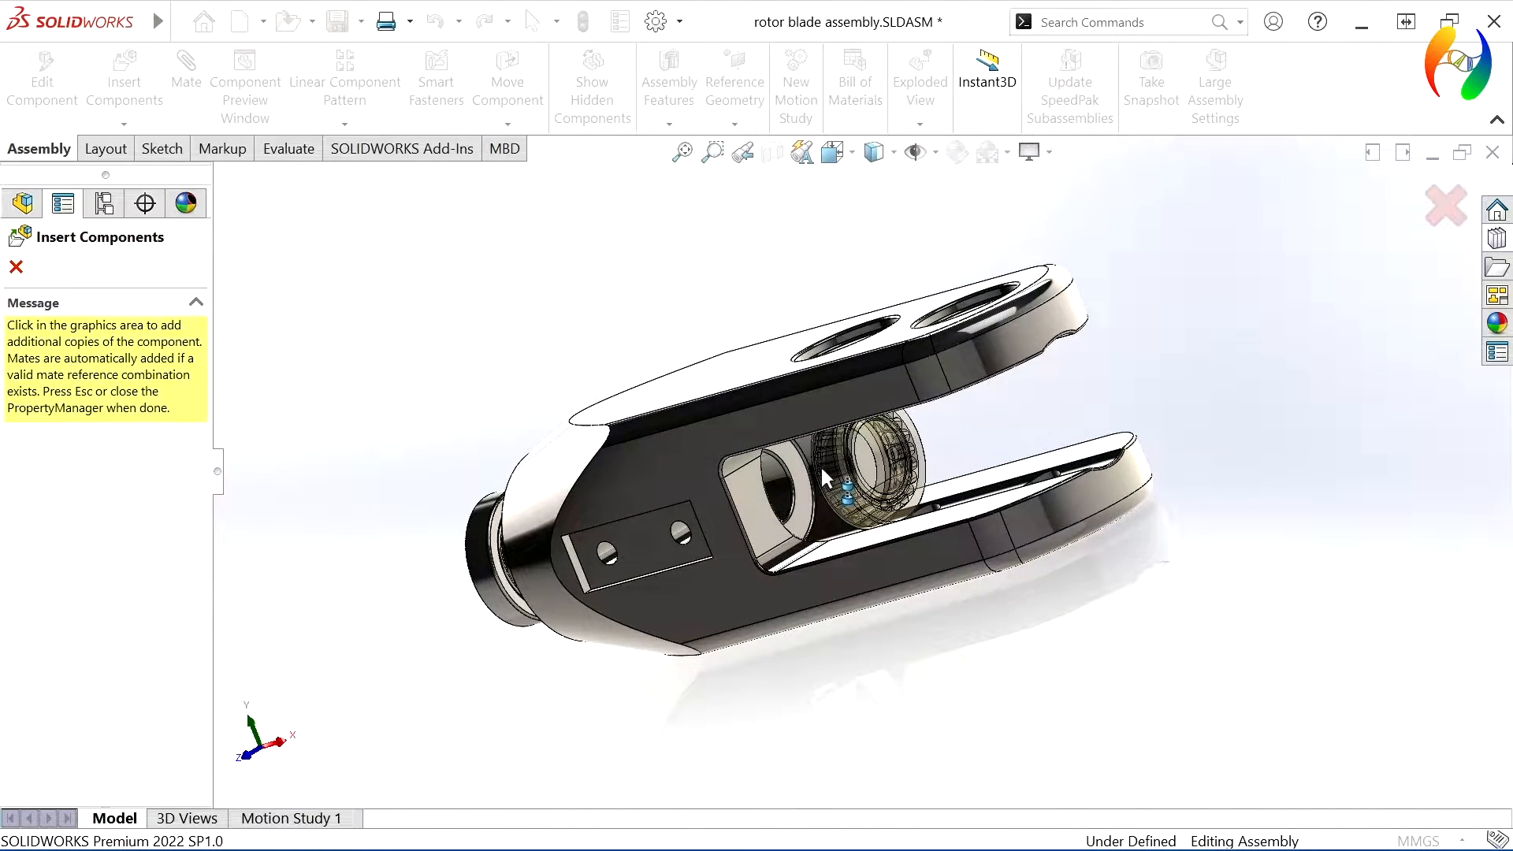
click(821, 465)
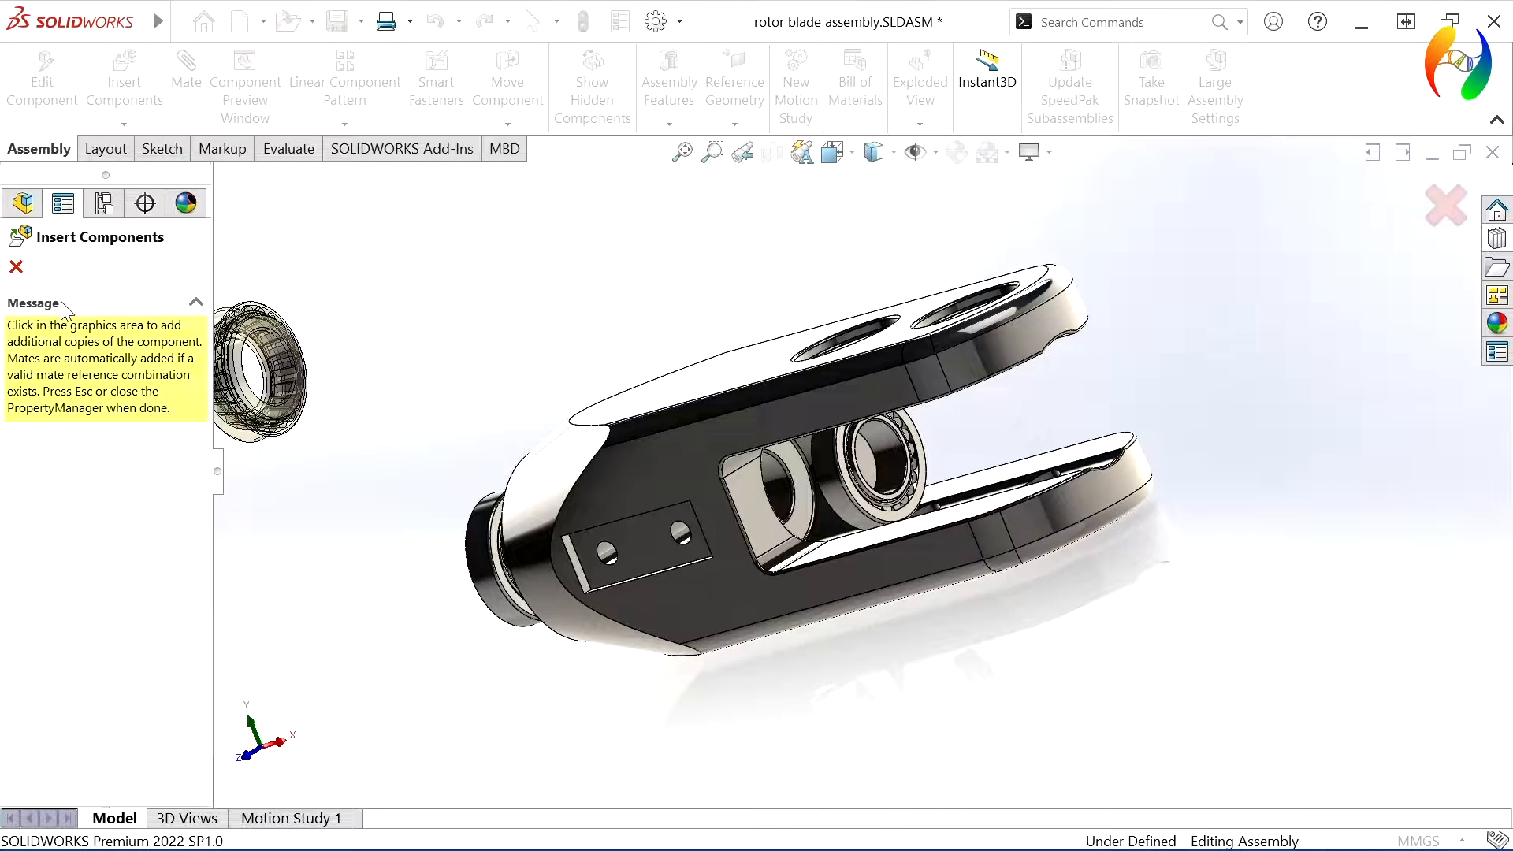
click(16, 268)
Add a coincident mate between the shoulder face inside the holder's round bore and the facing side of the front bearing.
middle_drag(495, 709, 670, 693)
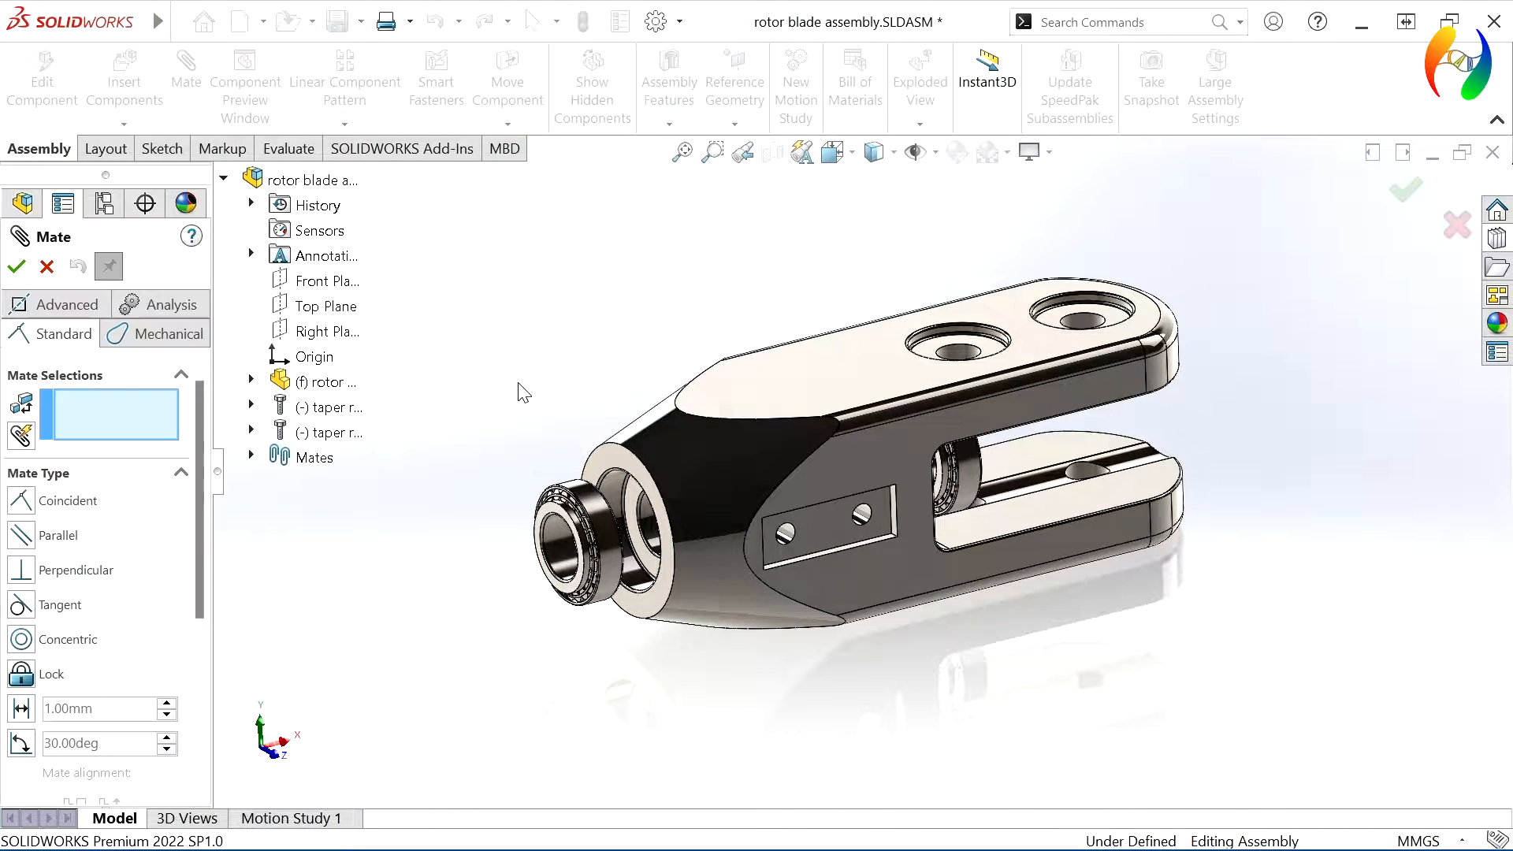
click(635, 498)
middle_drag(634, 498, 518, 478)
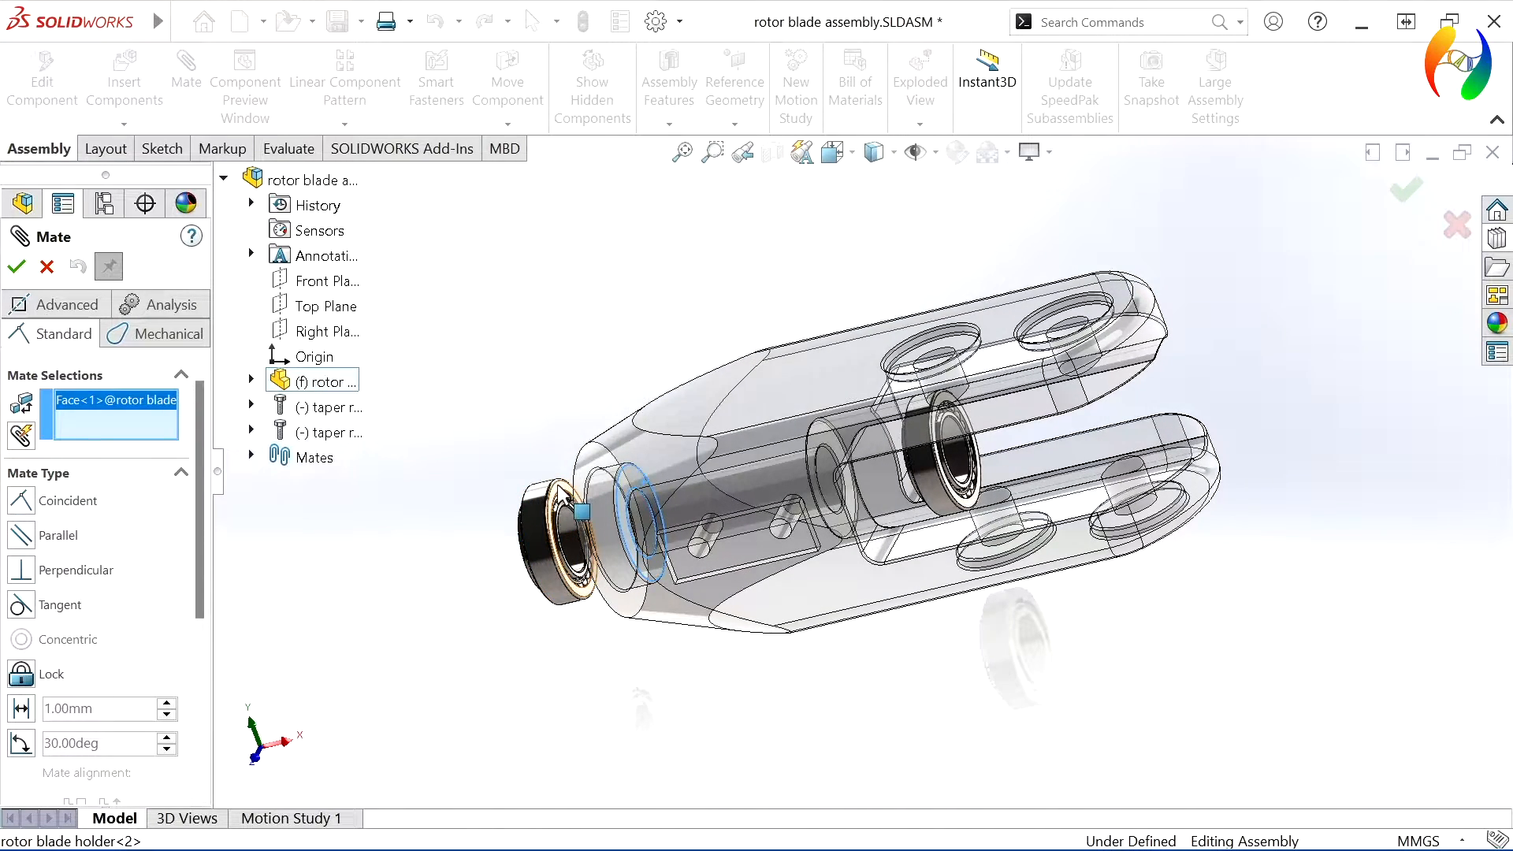
click(561, 495)
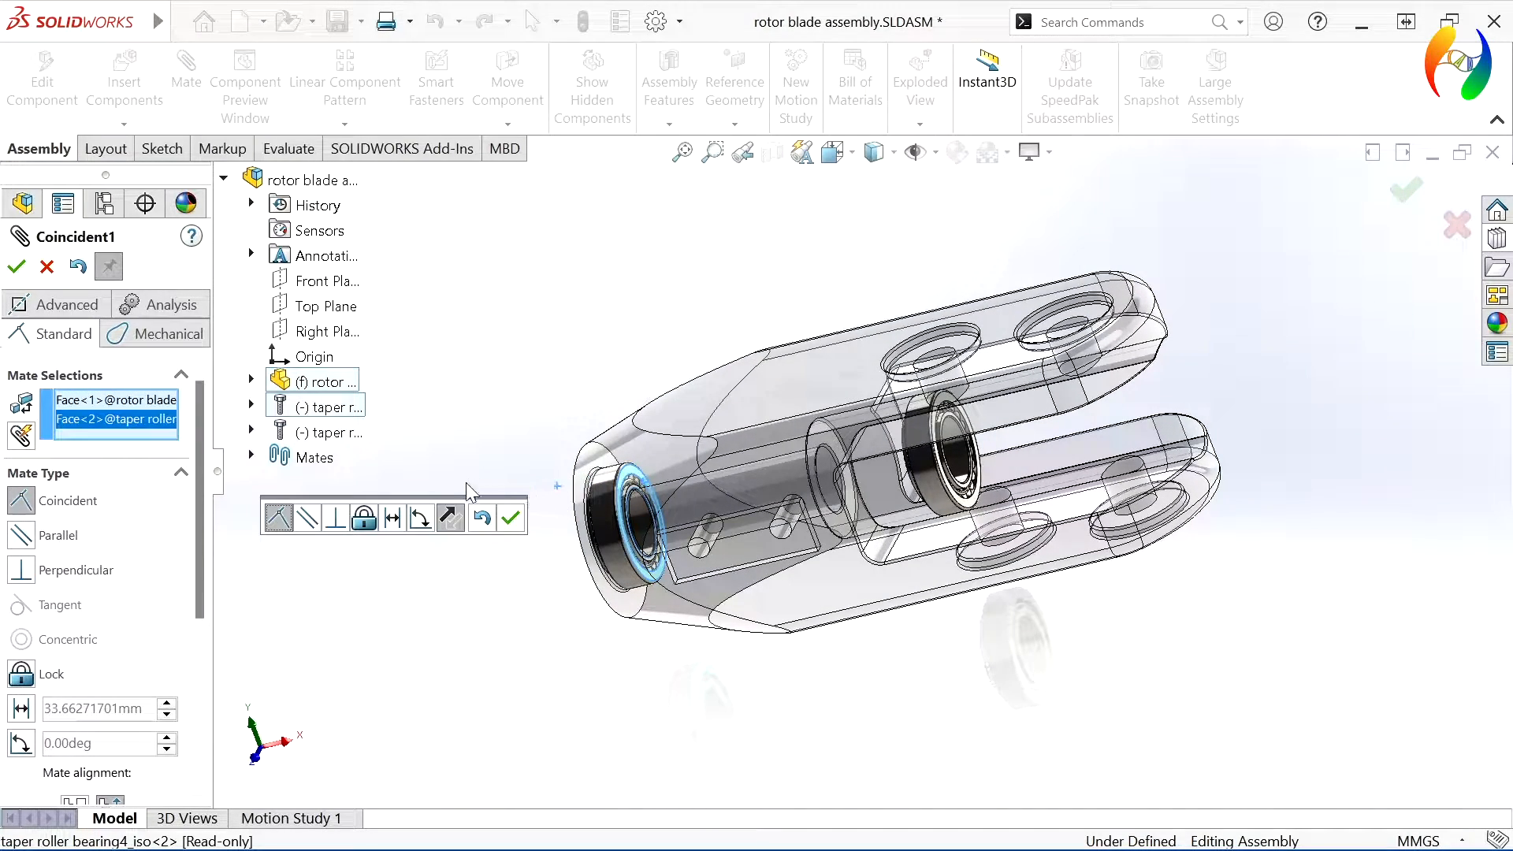
click(511, 519)
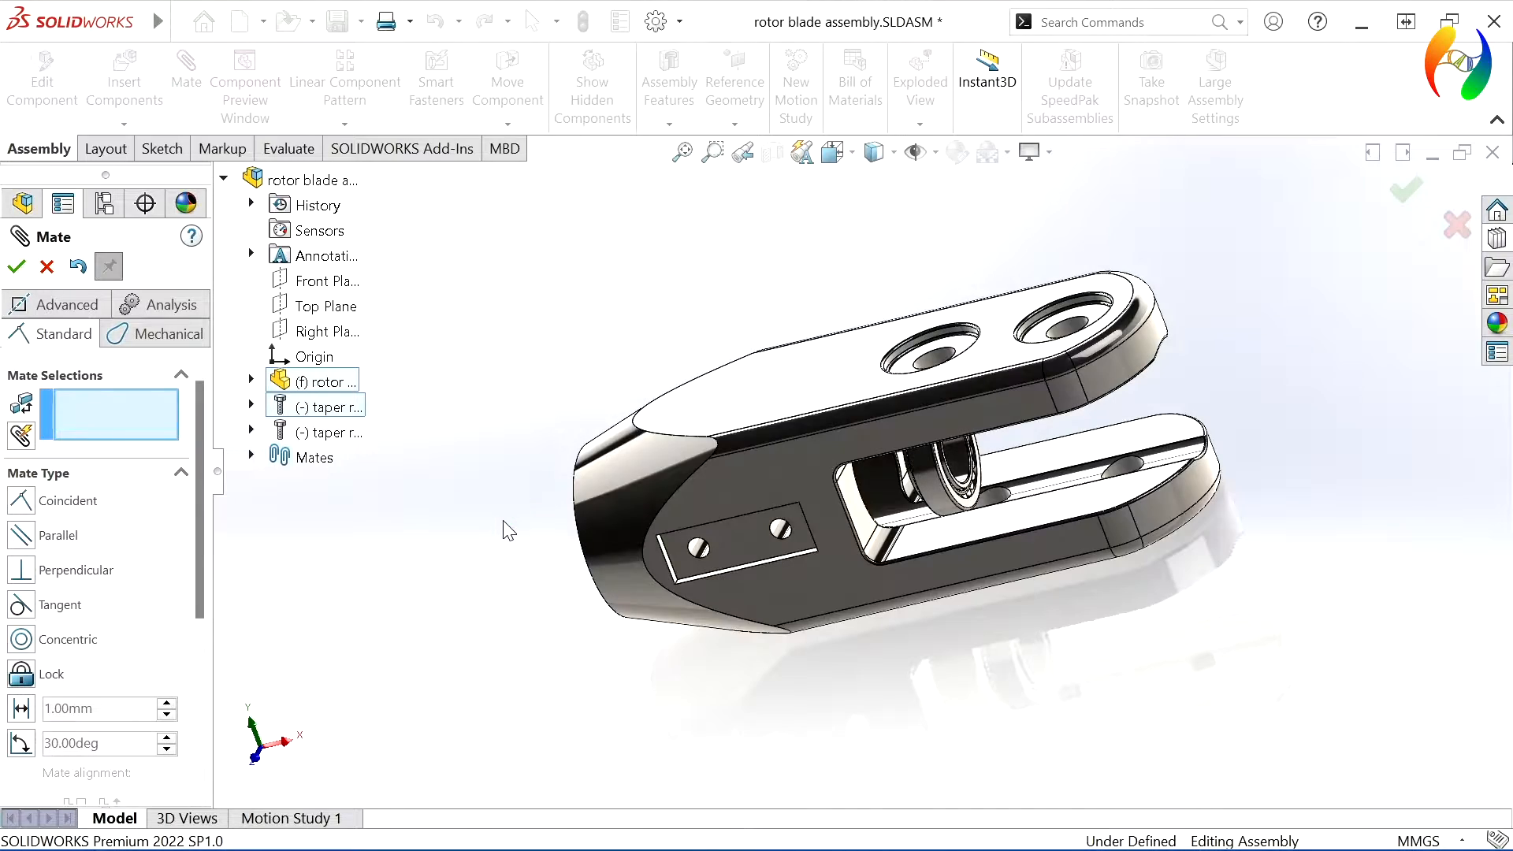
Add a coincident mate with flipped alignment between the second bearing's face and the shoulder face of the holder's bore on the fork side.
middle_drag(560, 618, 513, 617)
scroll(928, 520, down, 3)
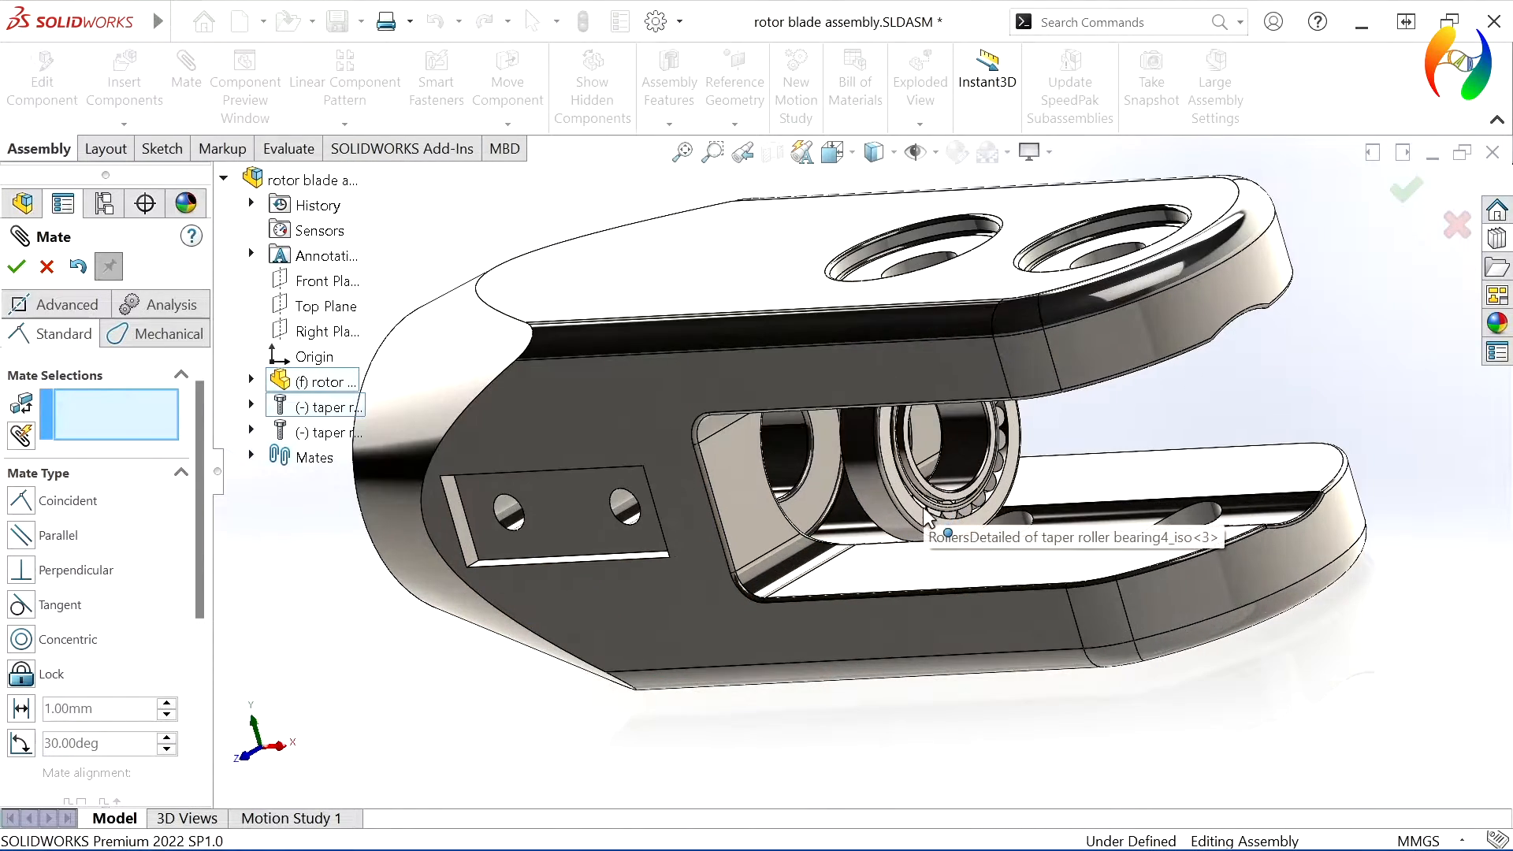
click(917, 512)
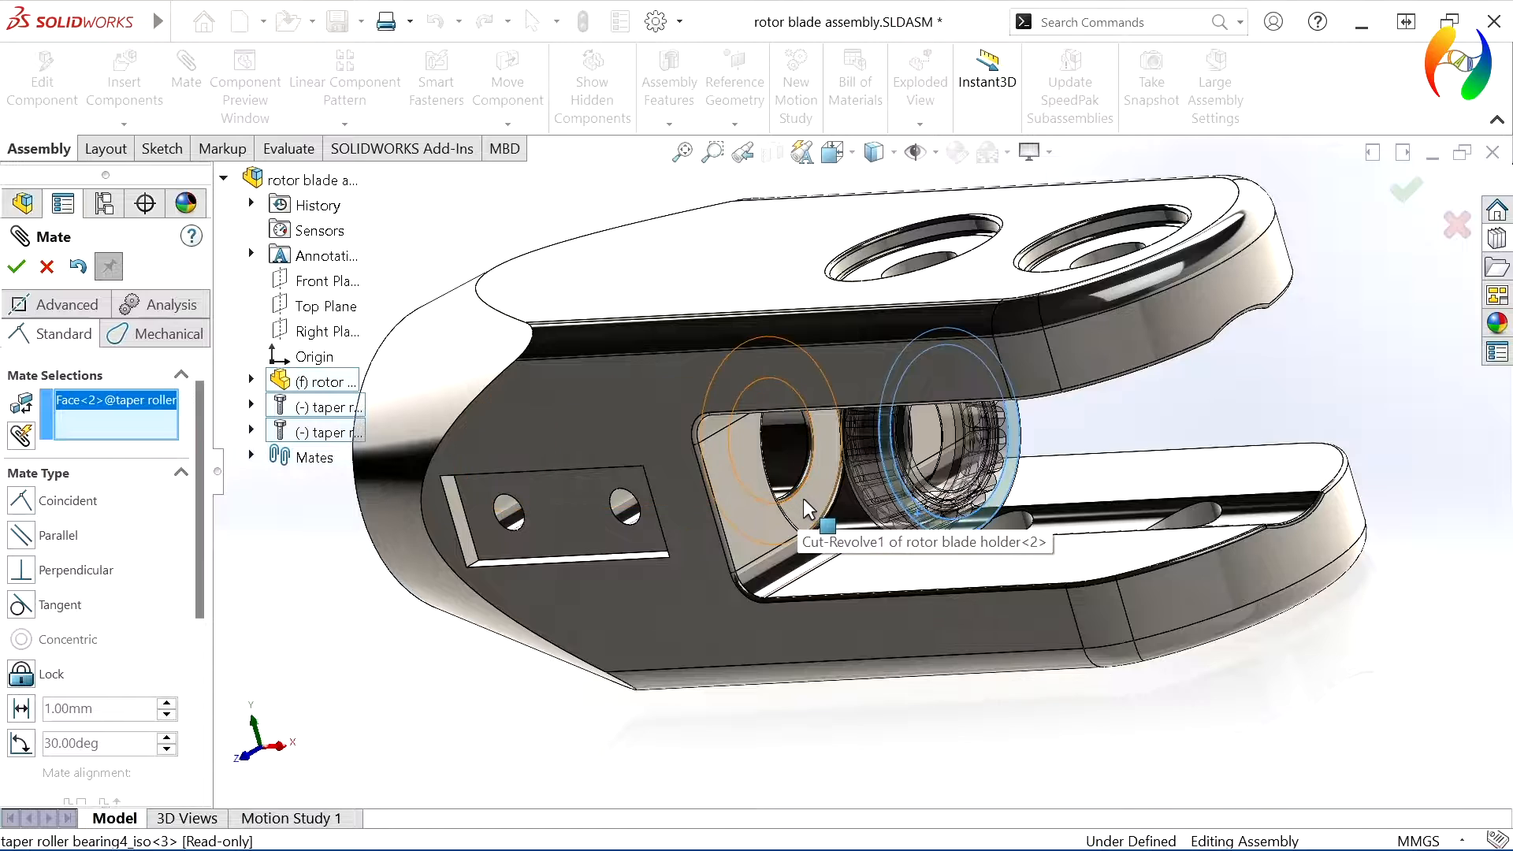
click(803, 500)
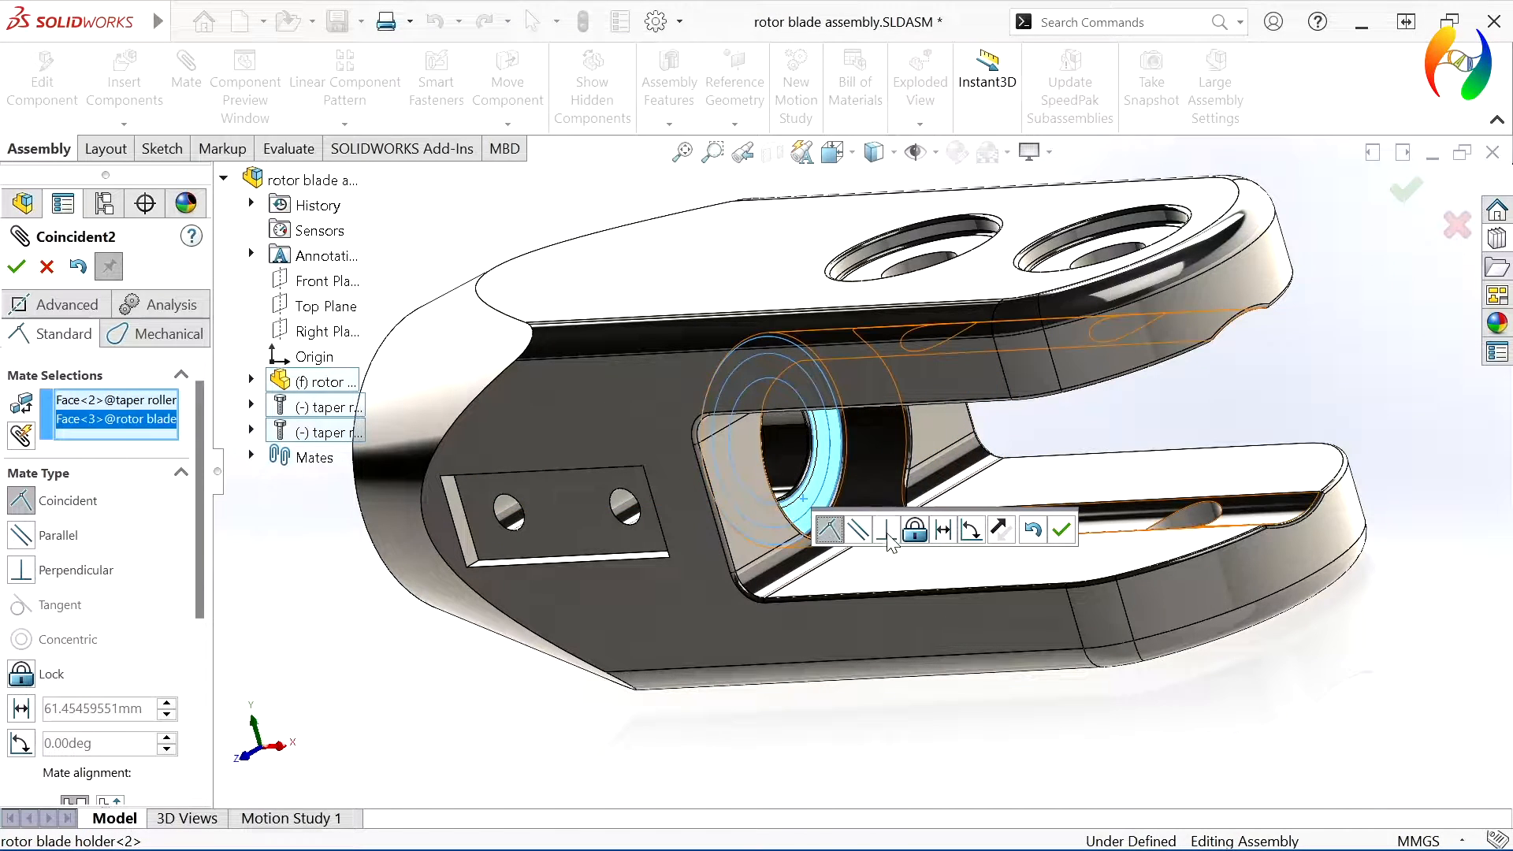
click(1002, 535)
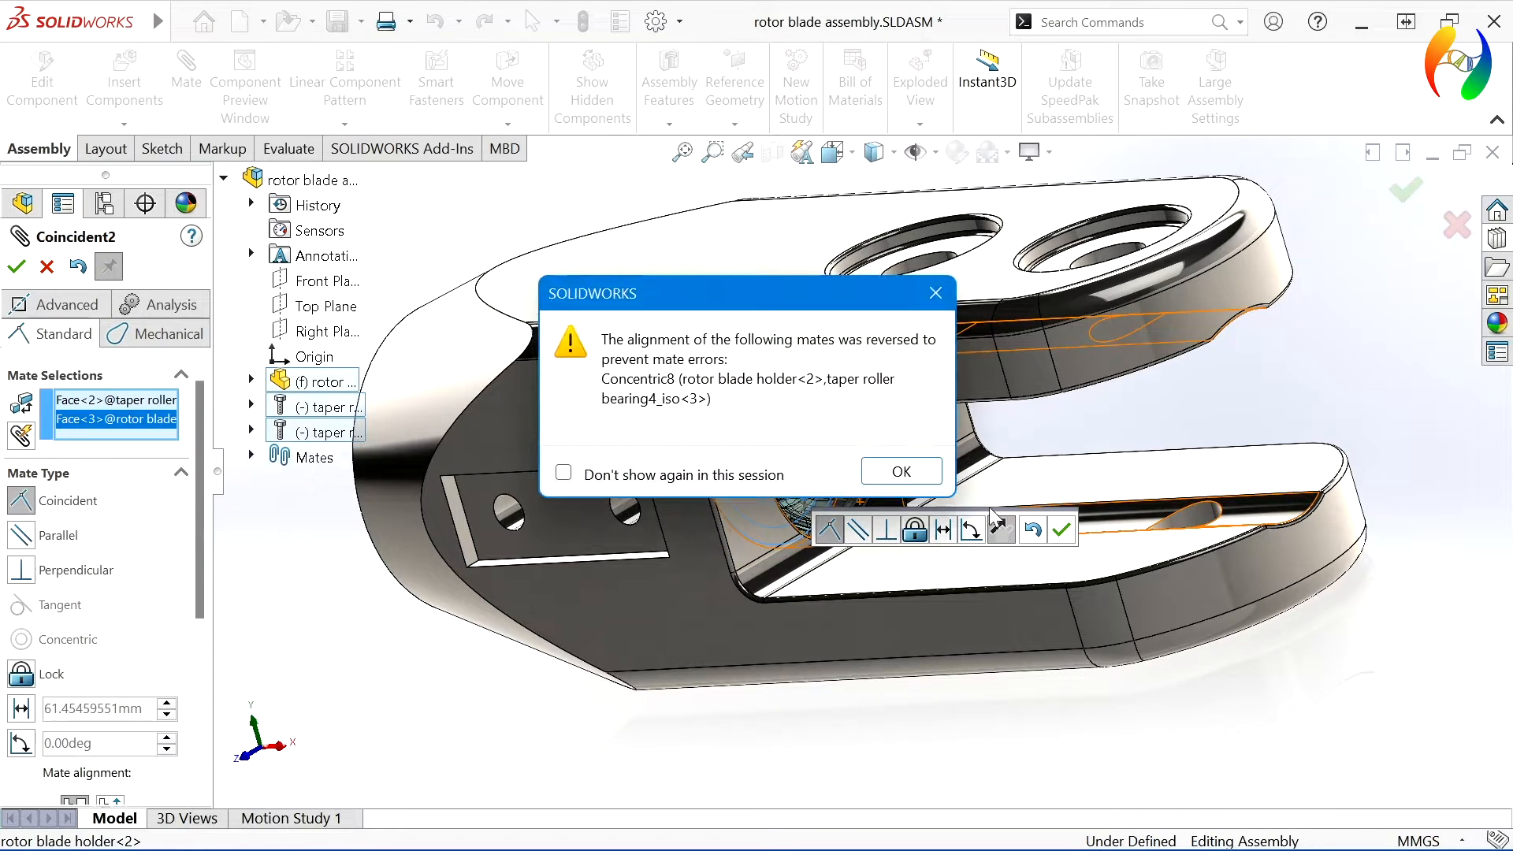
click(912, 468)
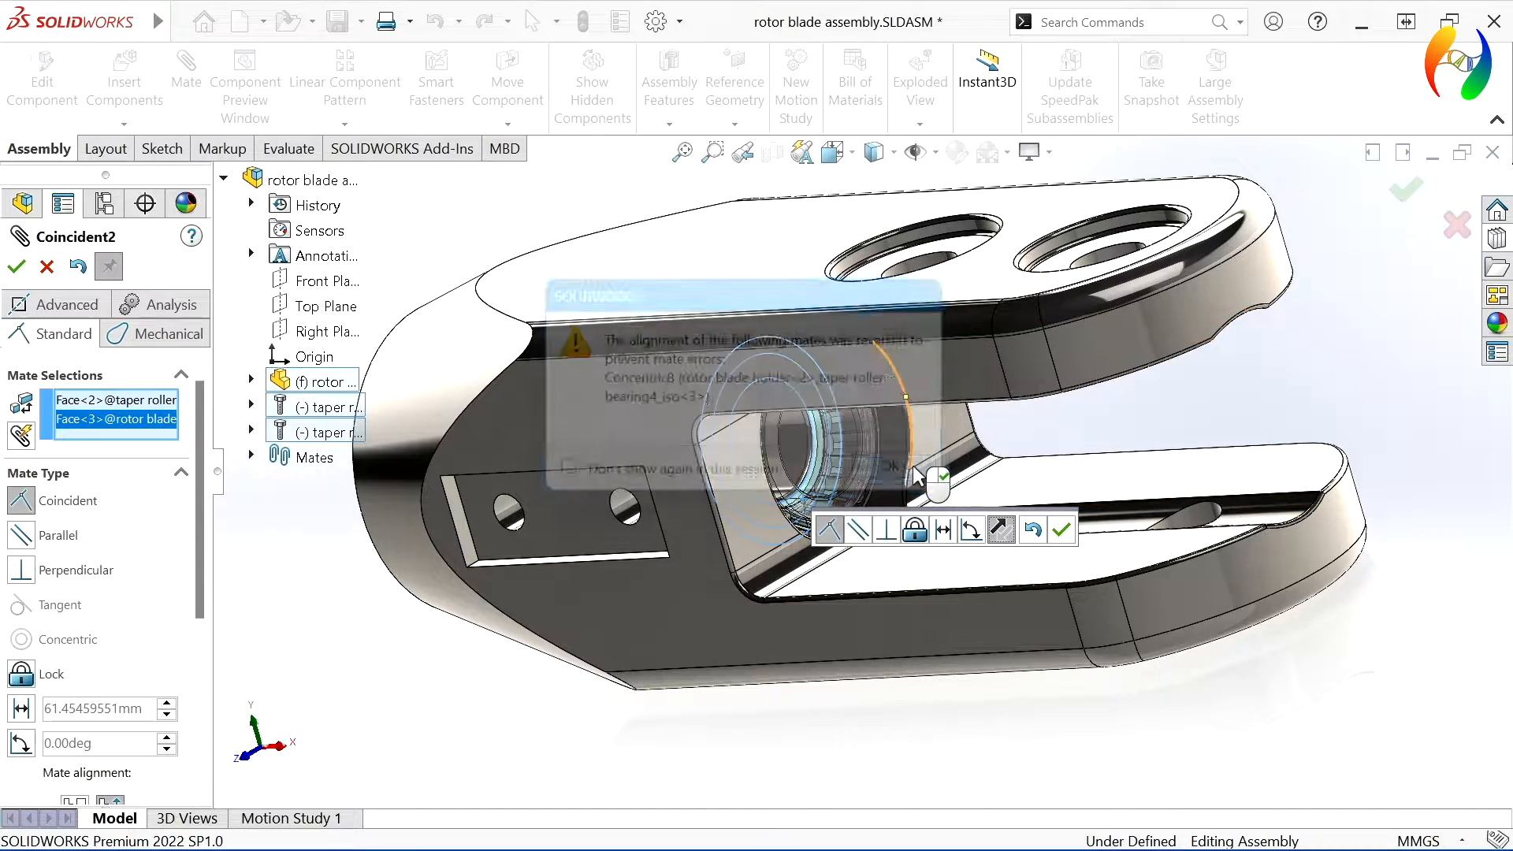
click(1062, 530)
middle_drag(803, 715, 832, 566)
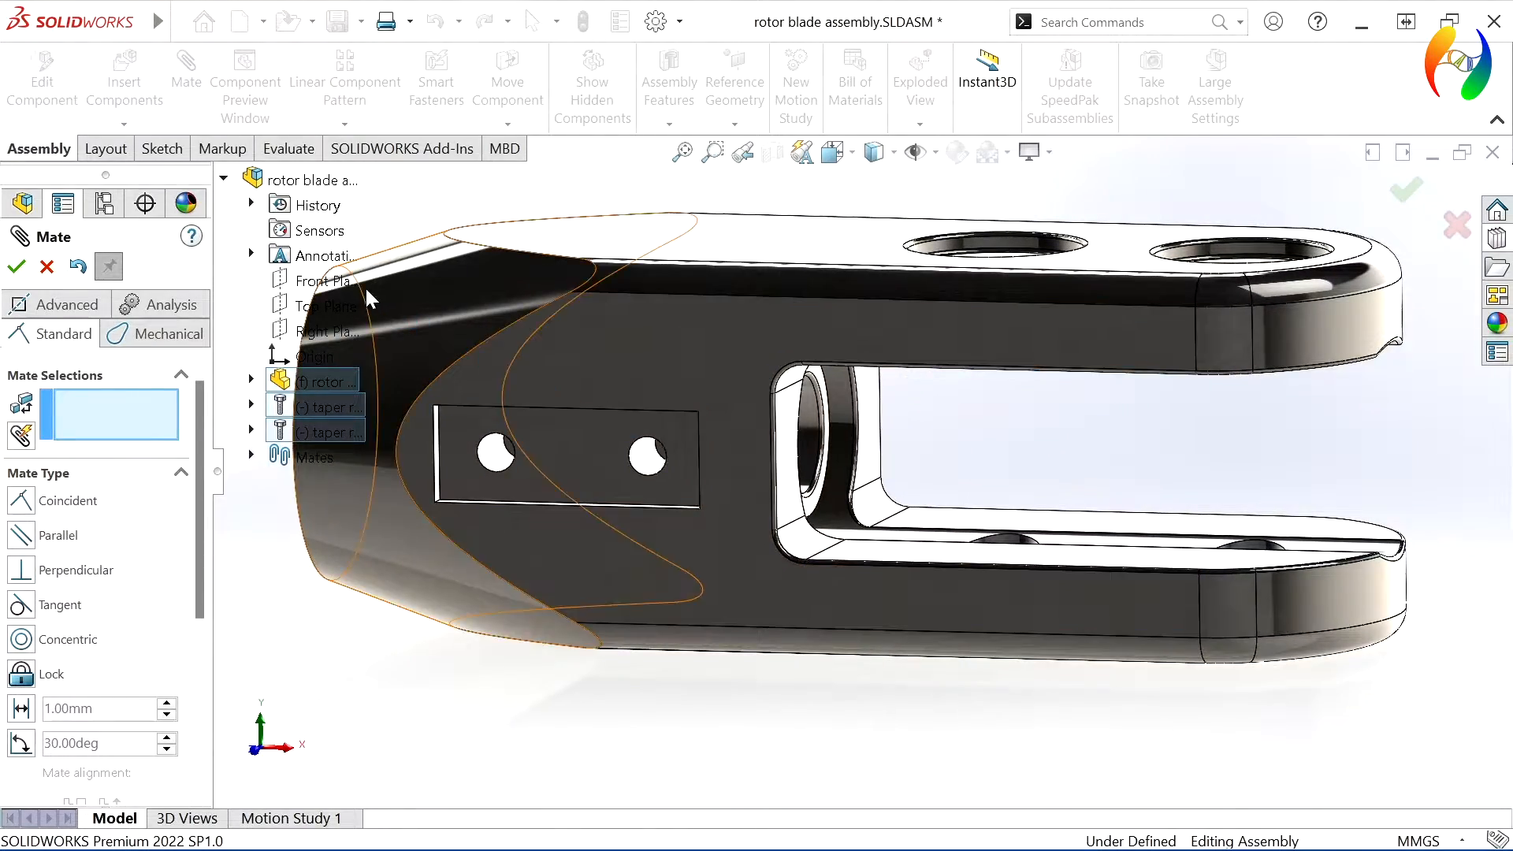
click(48, 268)
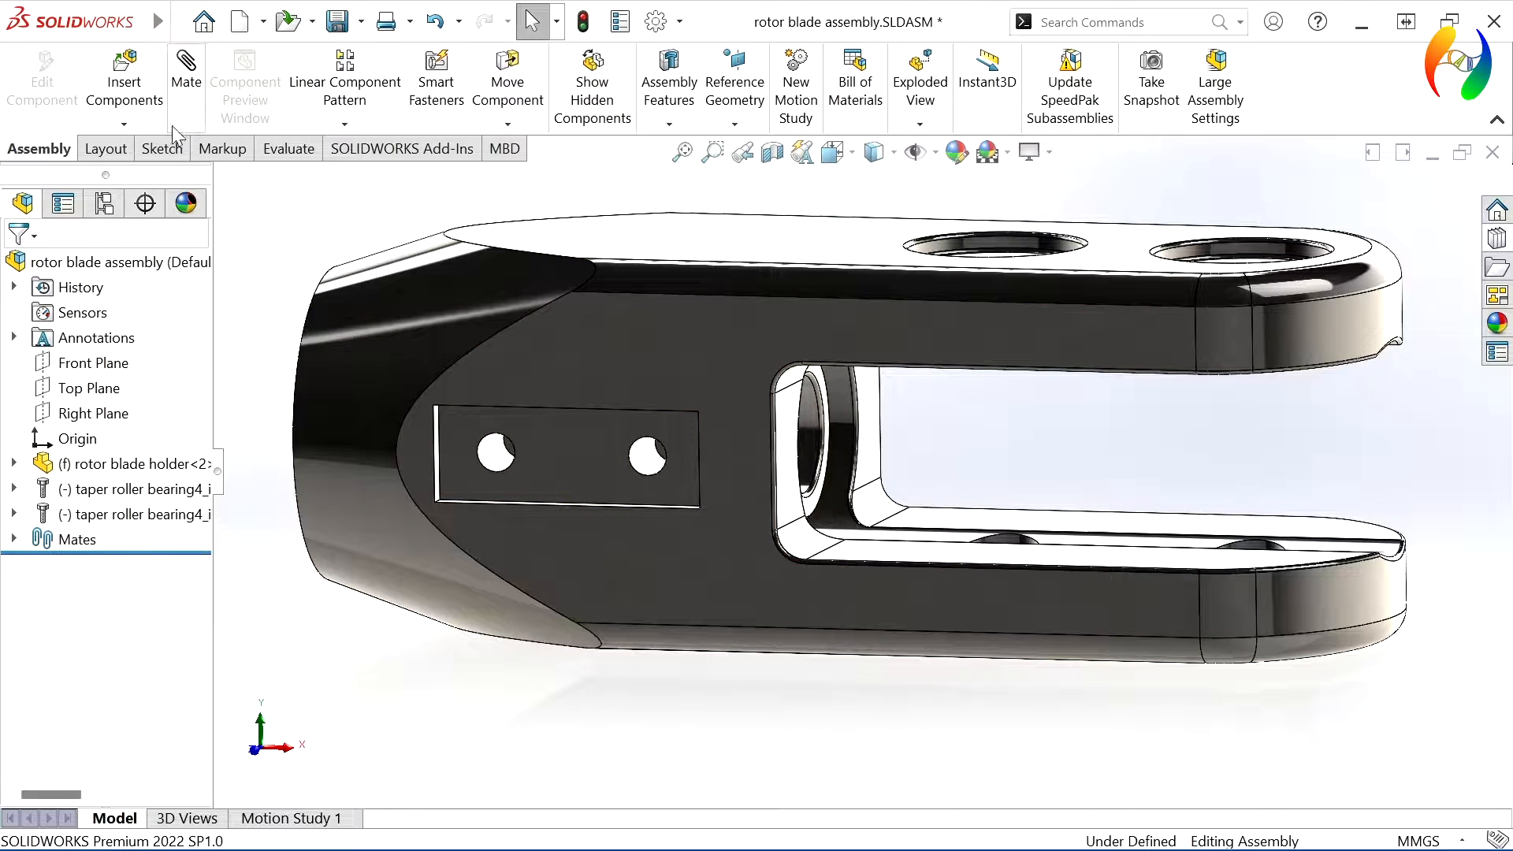
Insert the washer.SLDPRT part and place it between the holder's fork arms.
click(124, 124)
click(160, 149)
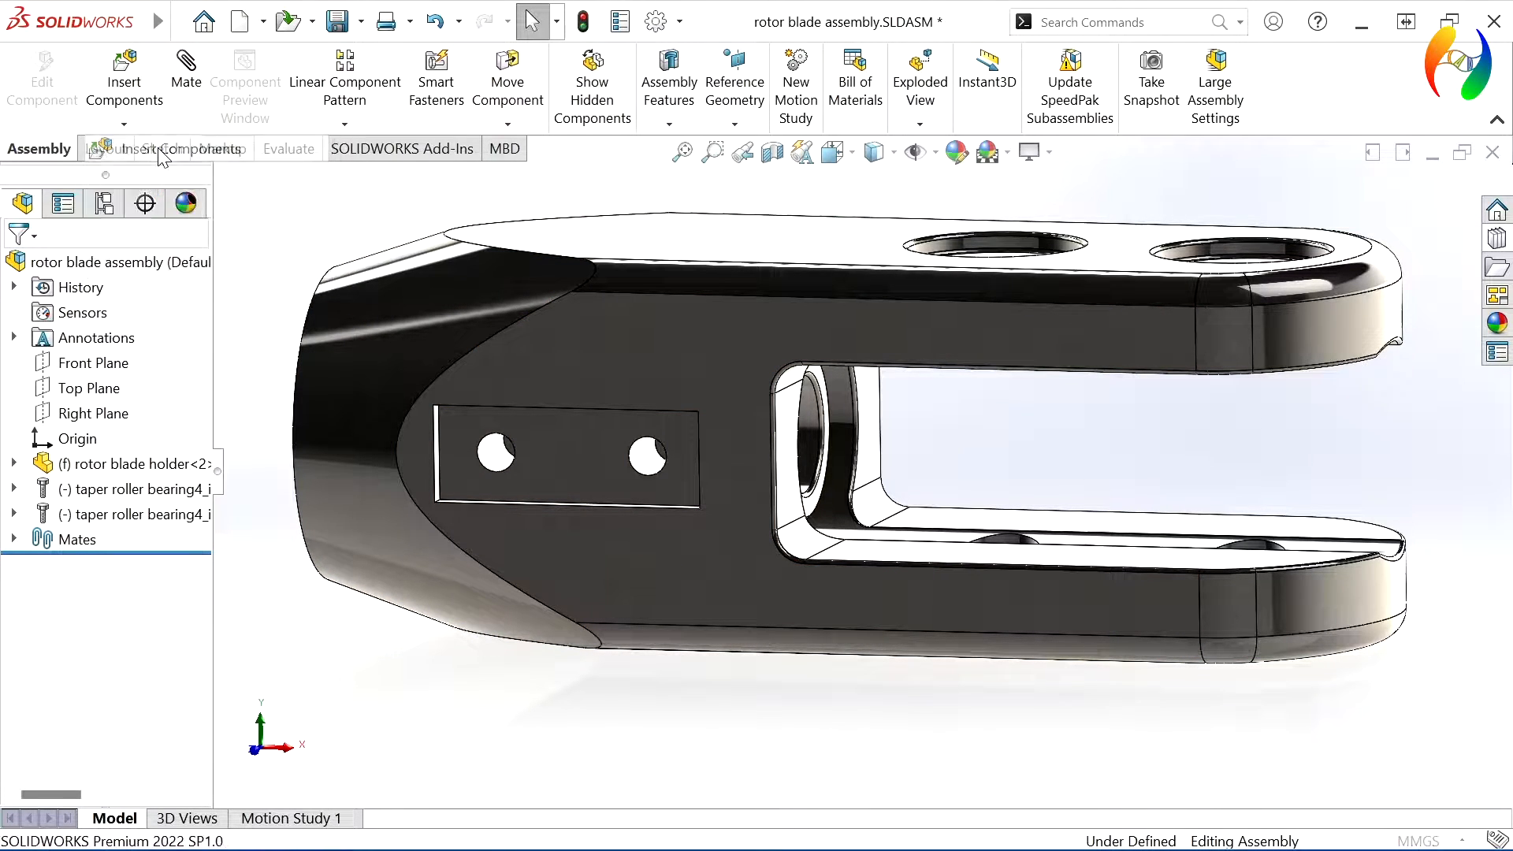
scroll(775, 429, down, 2)
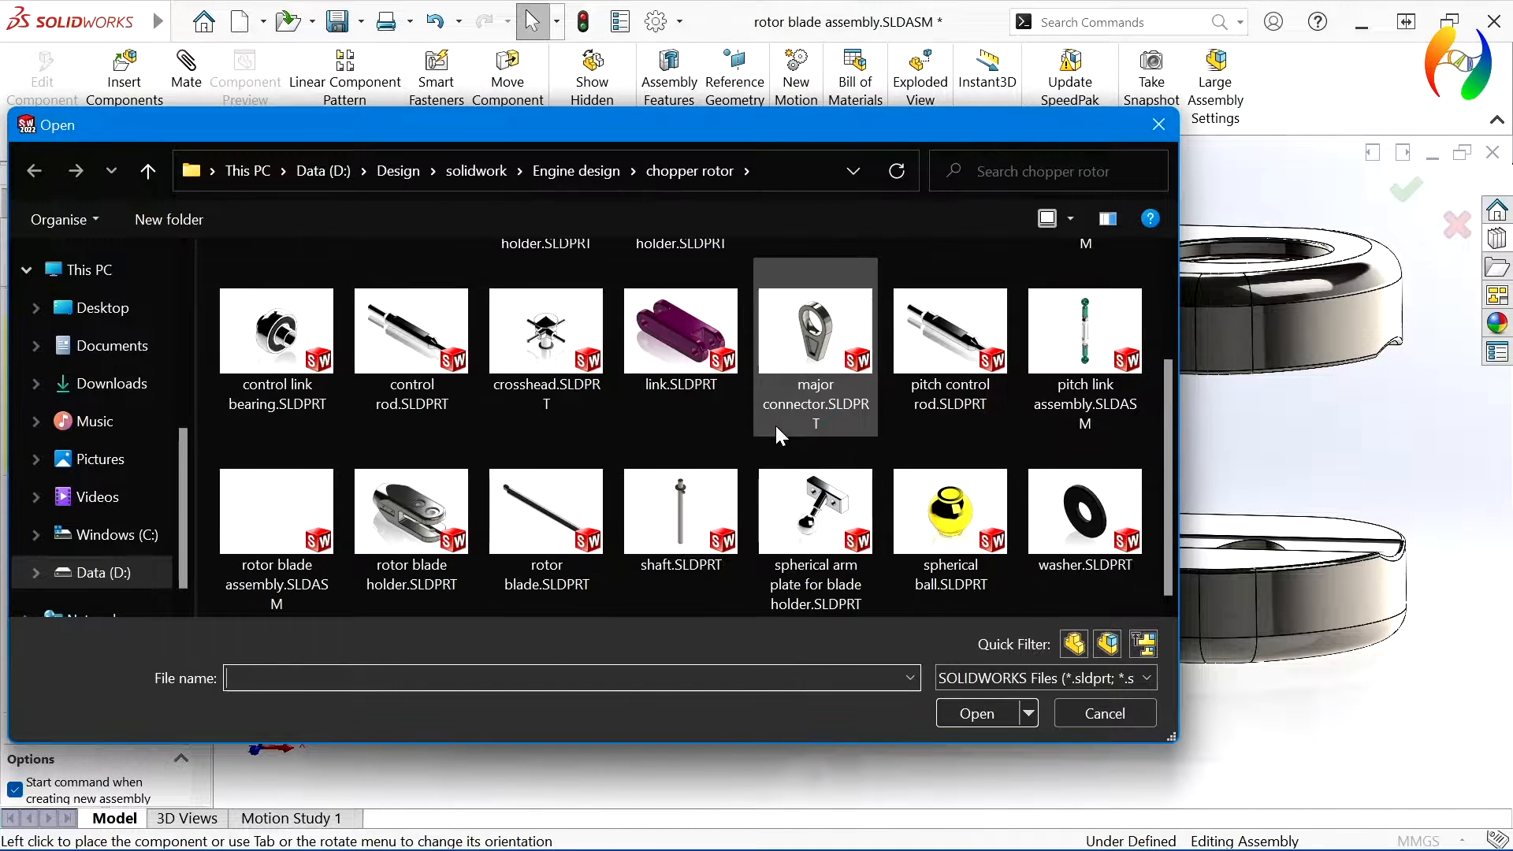
click(1078, 518)
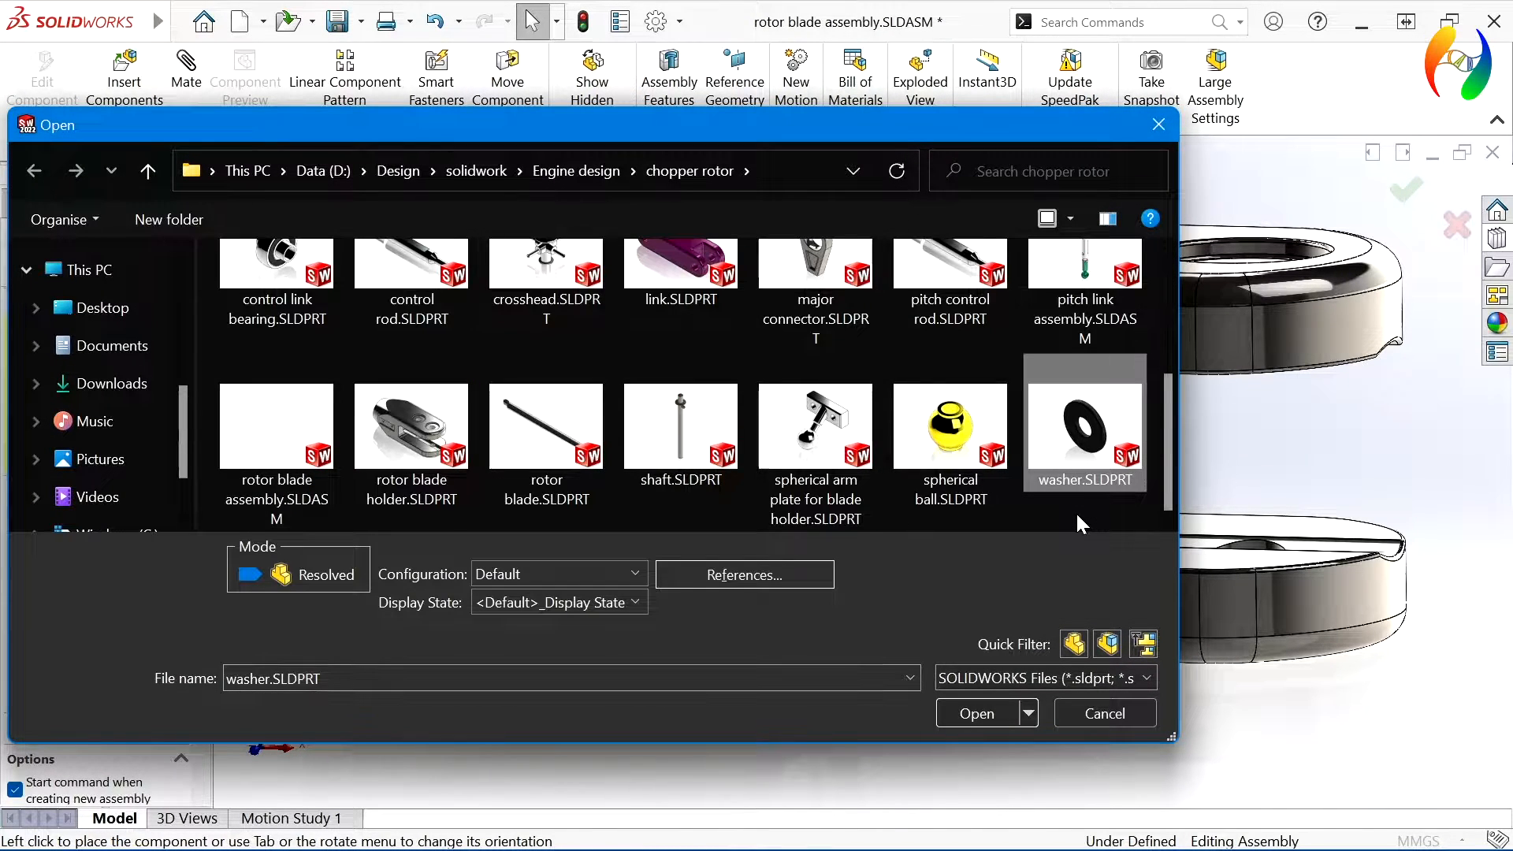
click(975, 714)
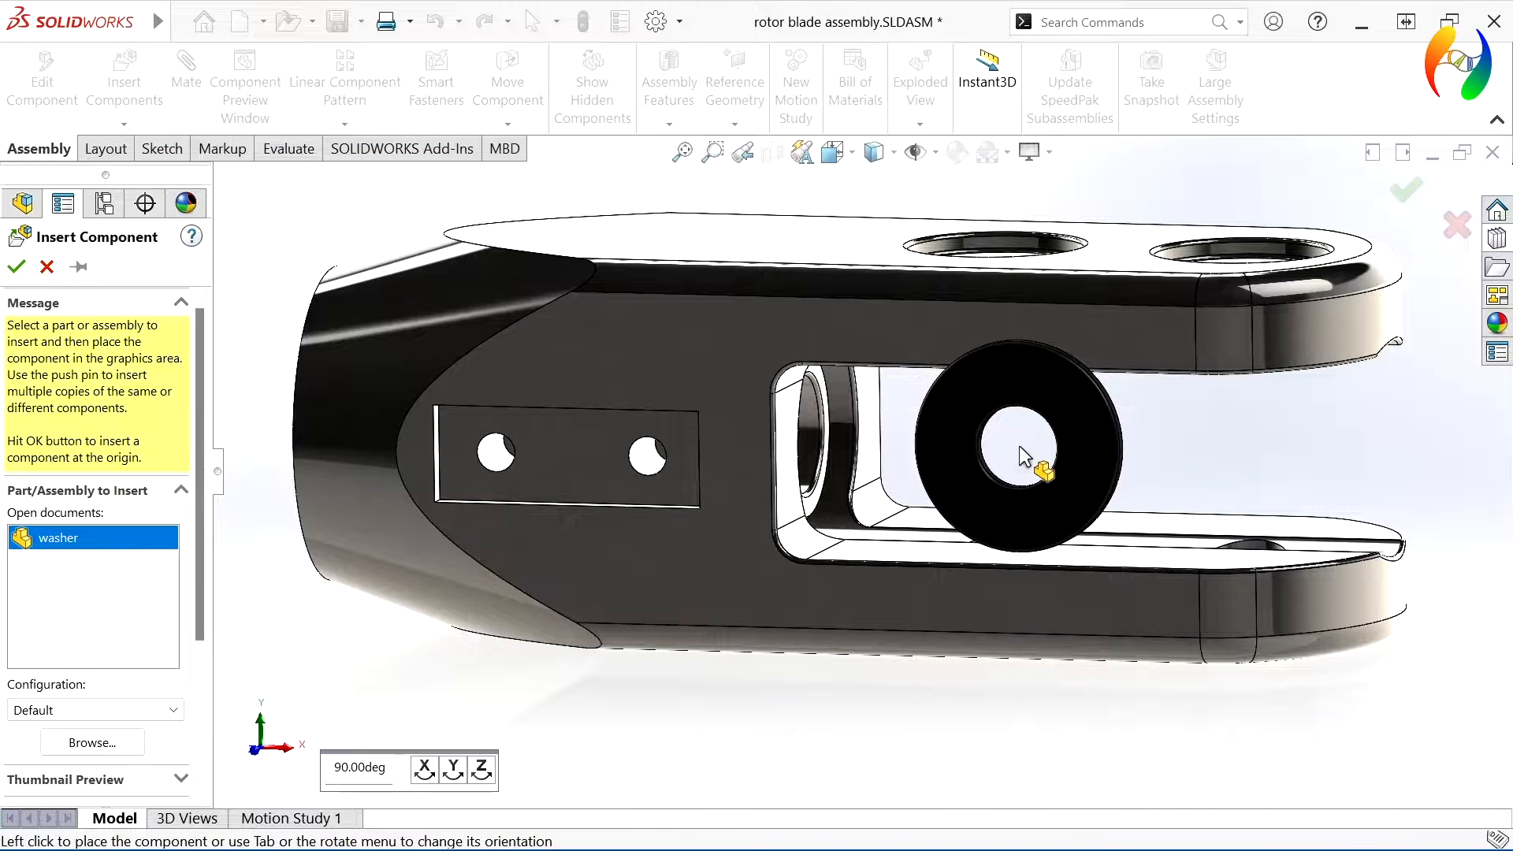
click(1018, 446)
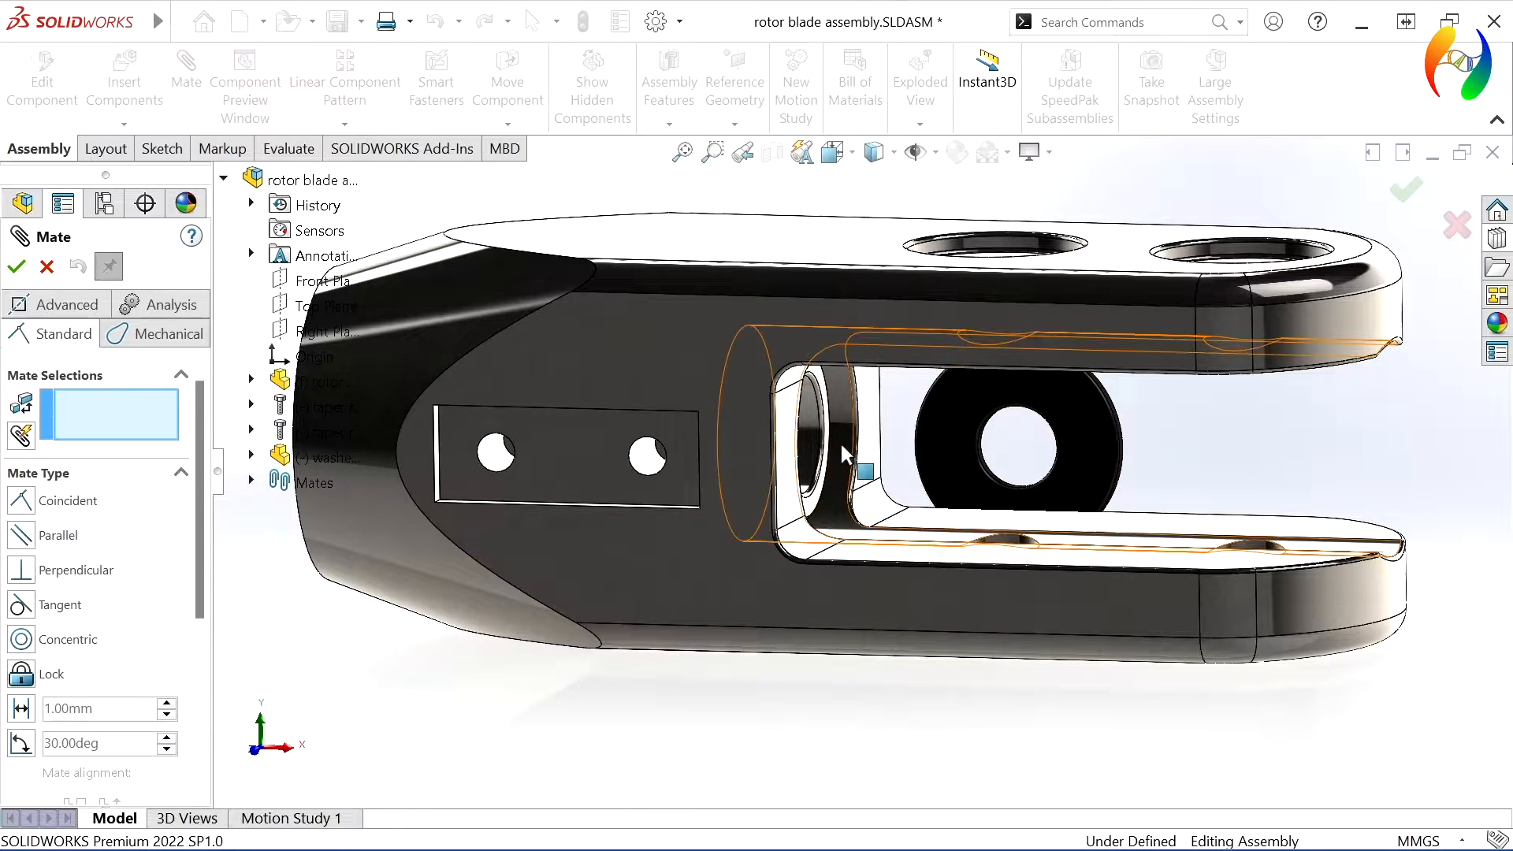
Add a concentric mate between the holder's cylindrical bore face at the fork and the washer's outer cylindrical face.
click(845, 408)
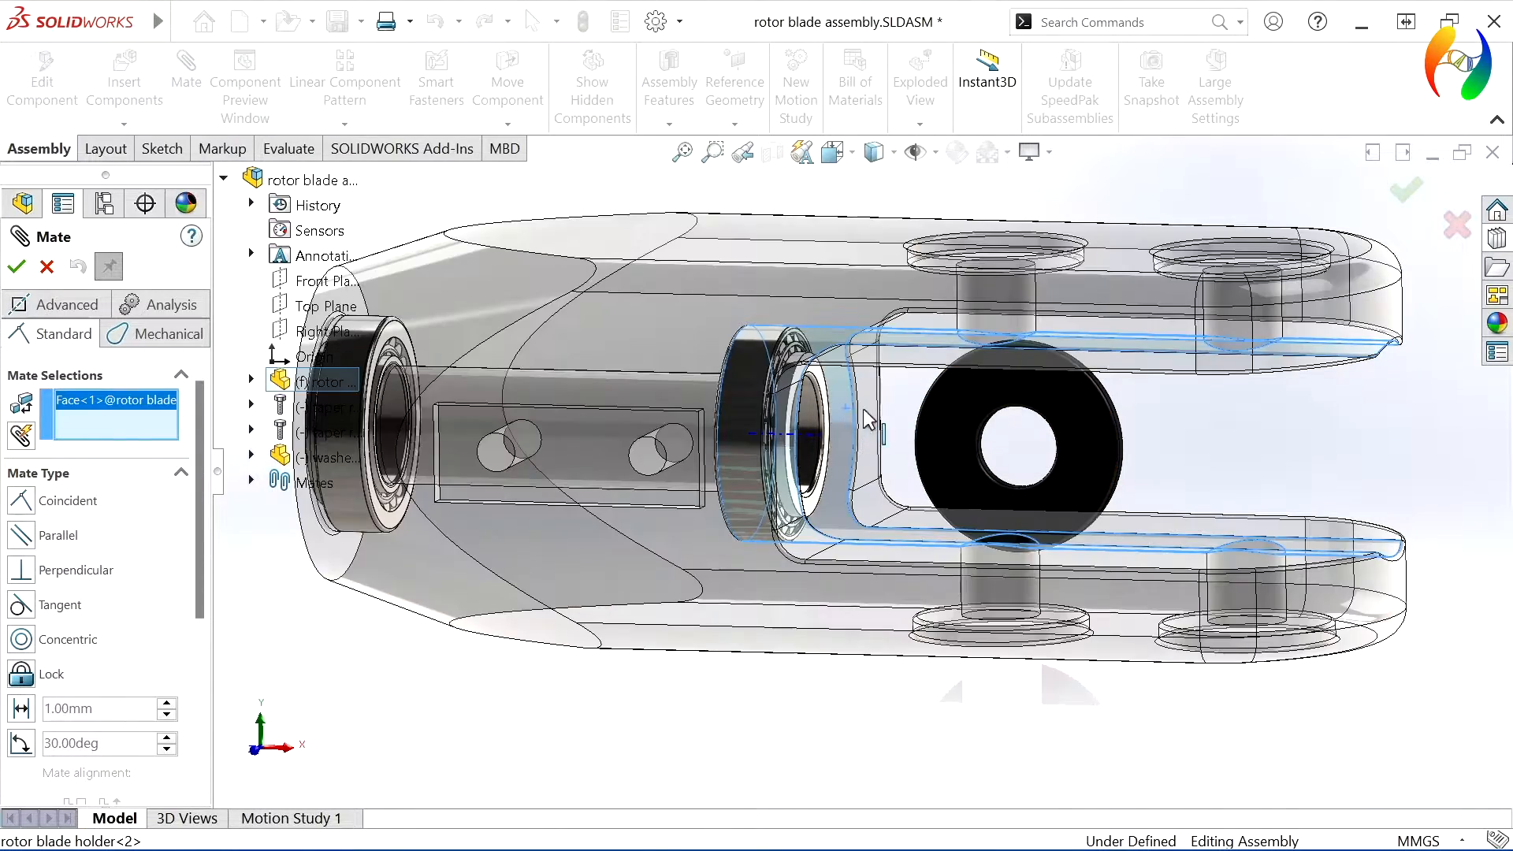
middle_drag(845, 408, 1101, 439)
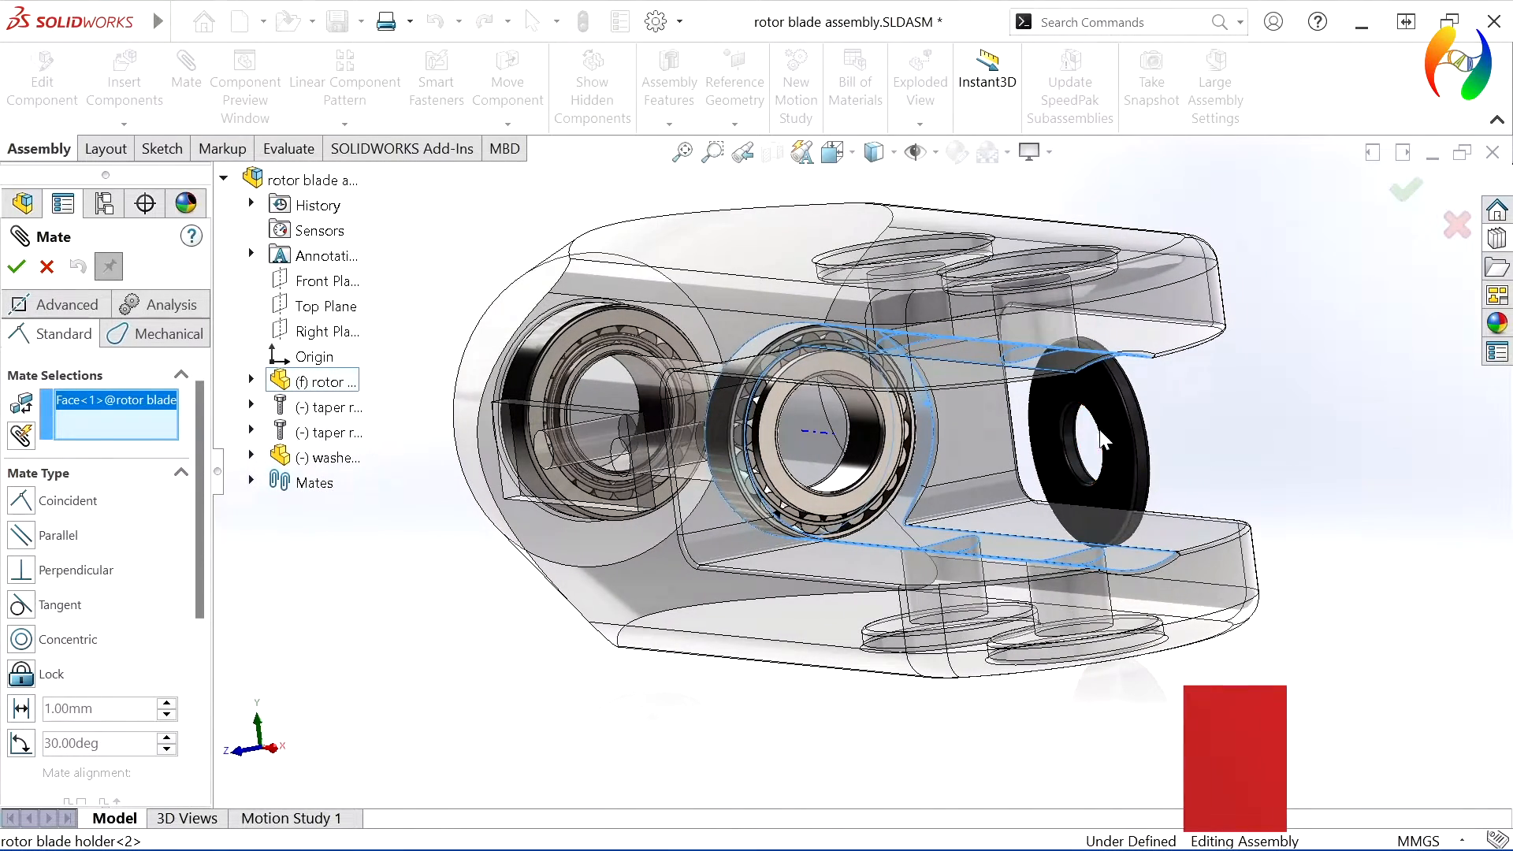
click(1143, 438)
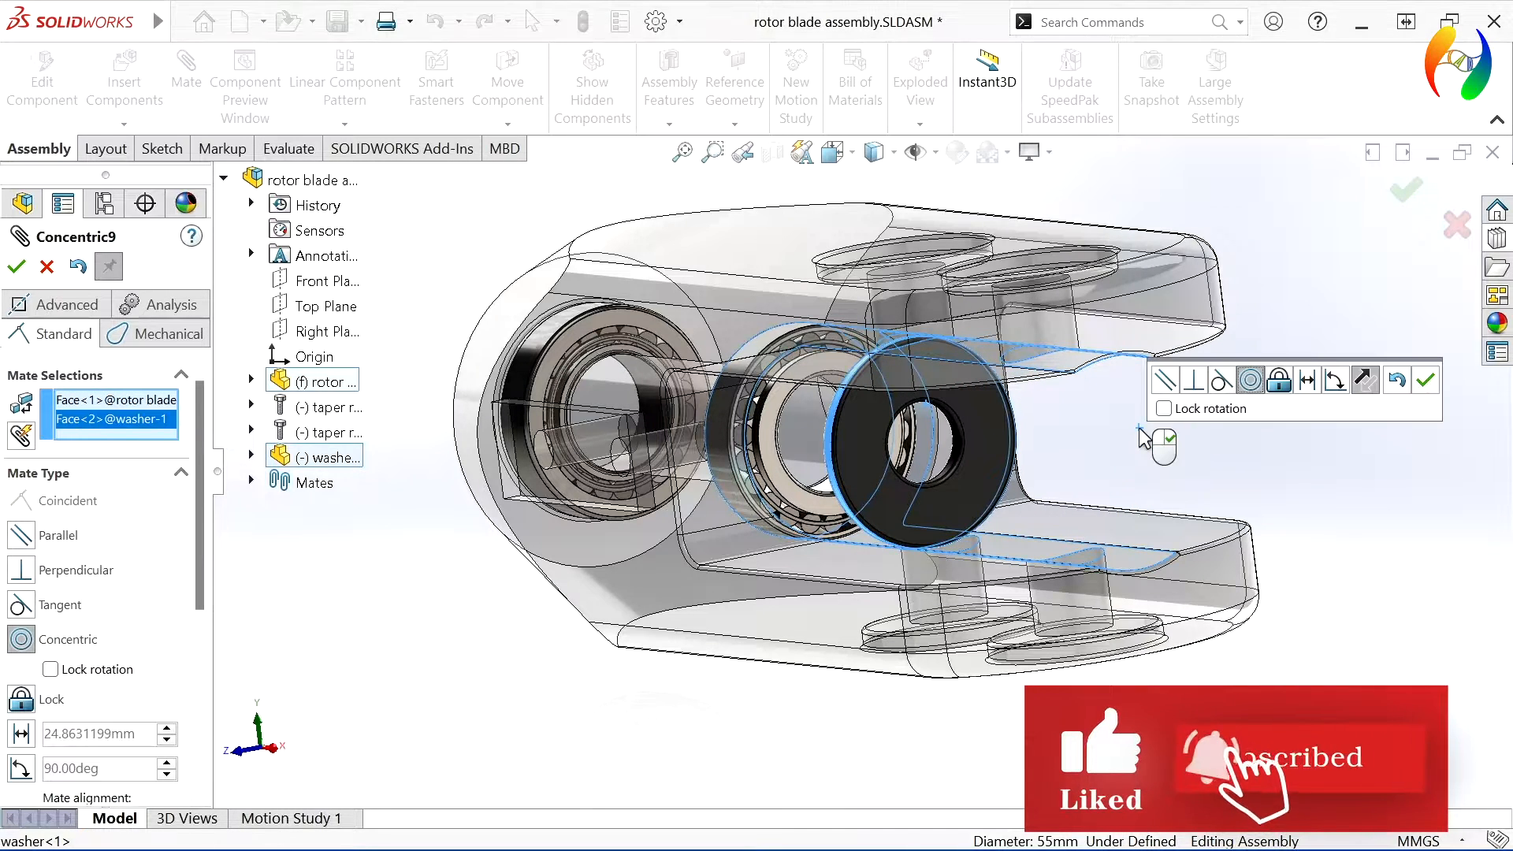
click(1426, 381)
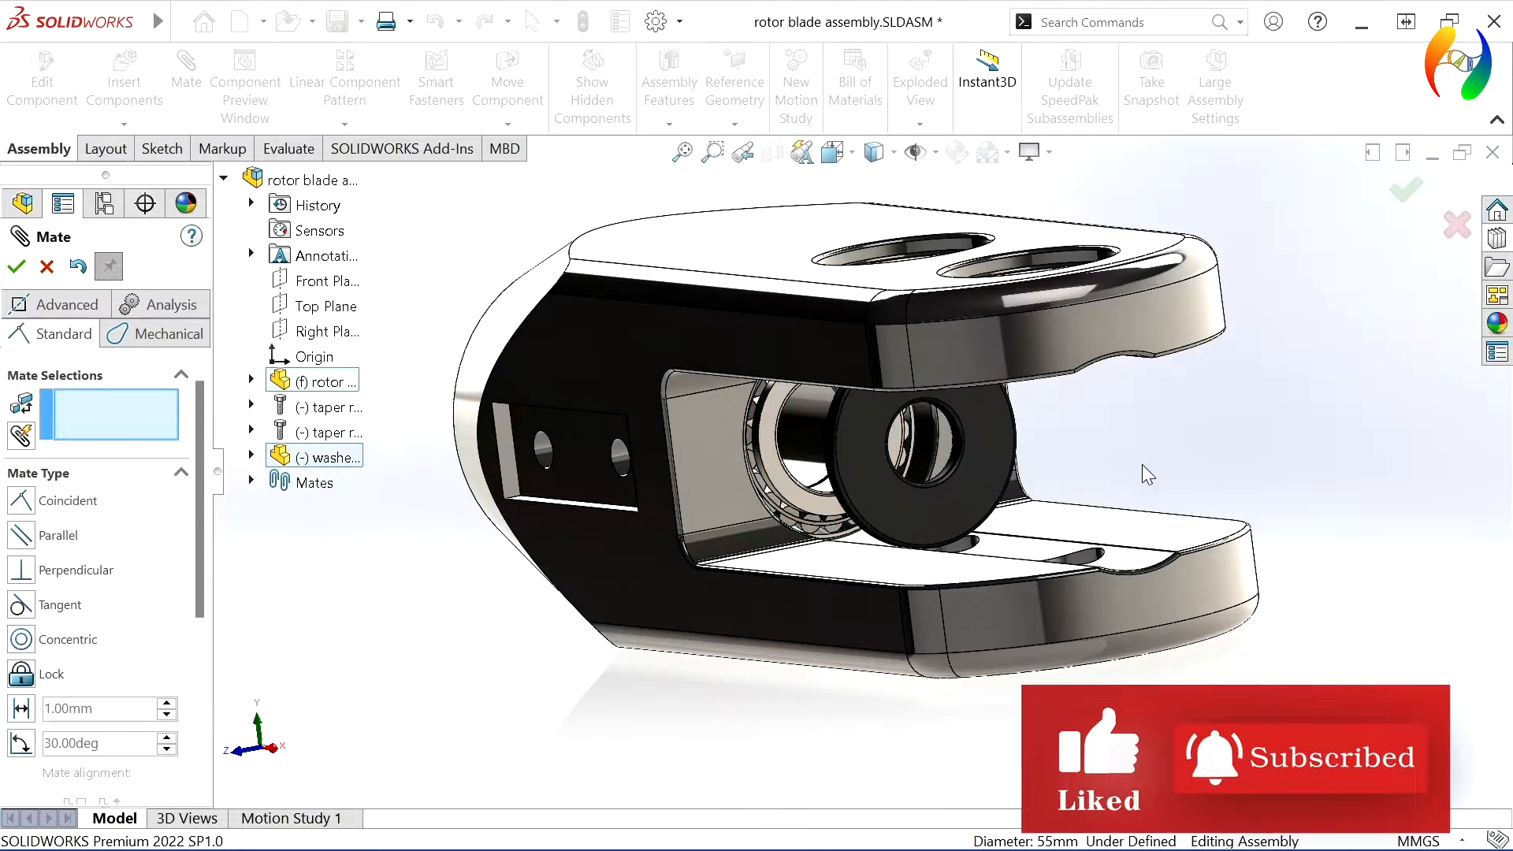
Add a coincident mate between the fork-side bearing's outward face and the washer's flat face, and finish mating.
click(773, 480)
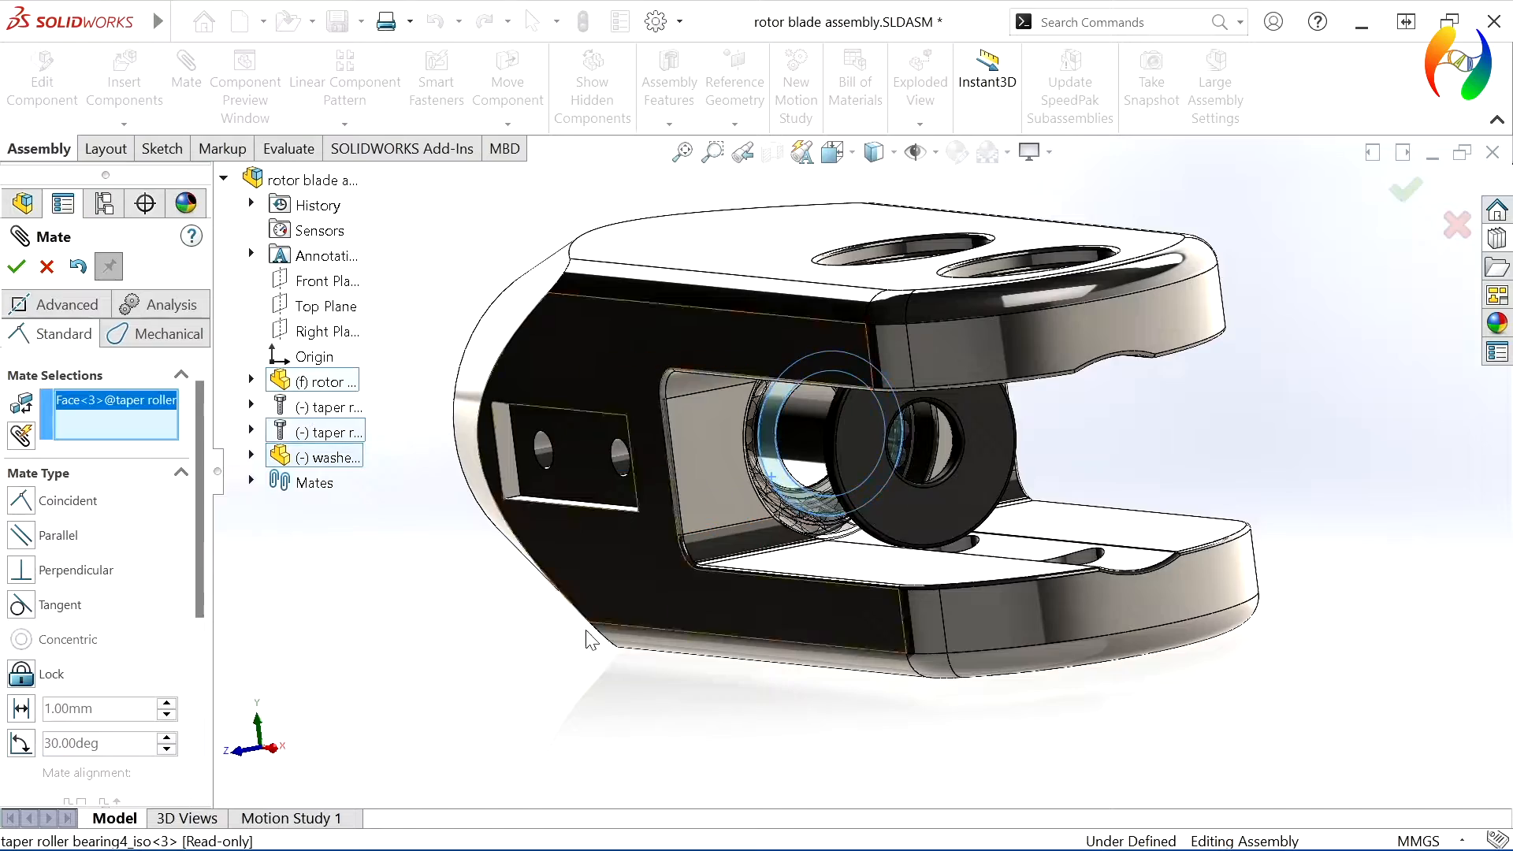
middle_drag(585, 632, 717, 678)
click(945, 549)
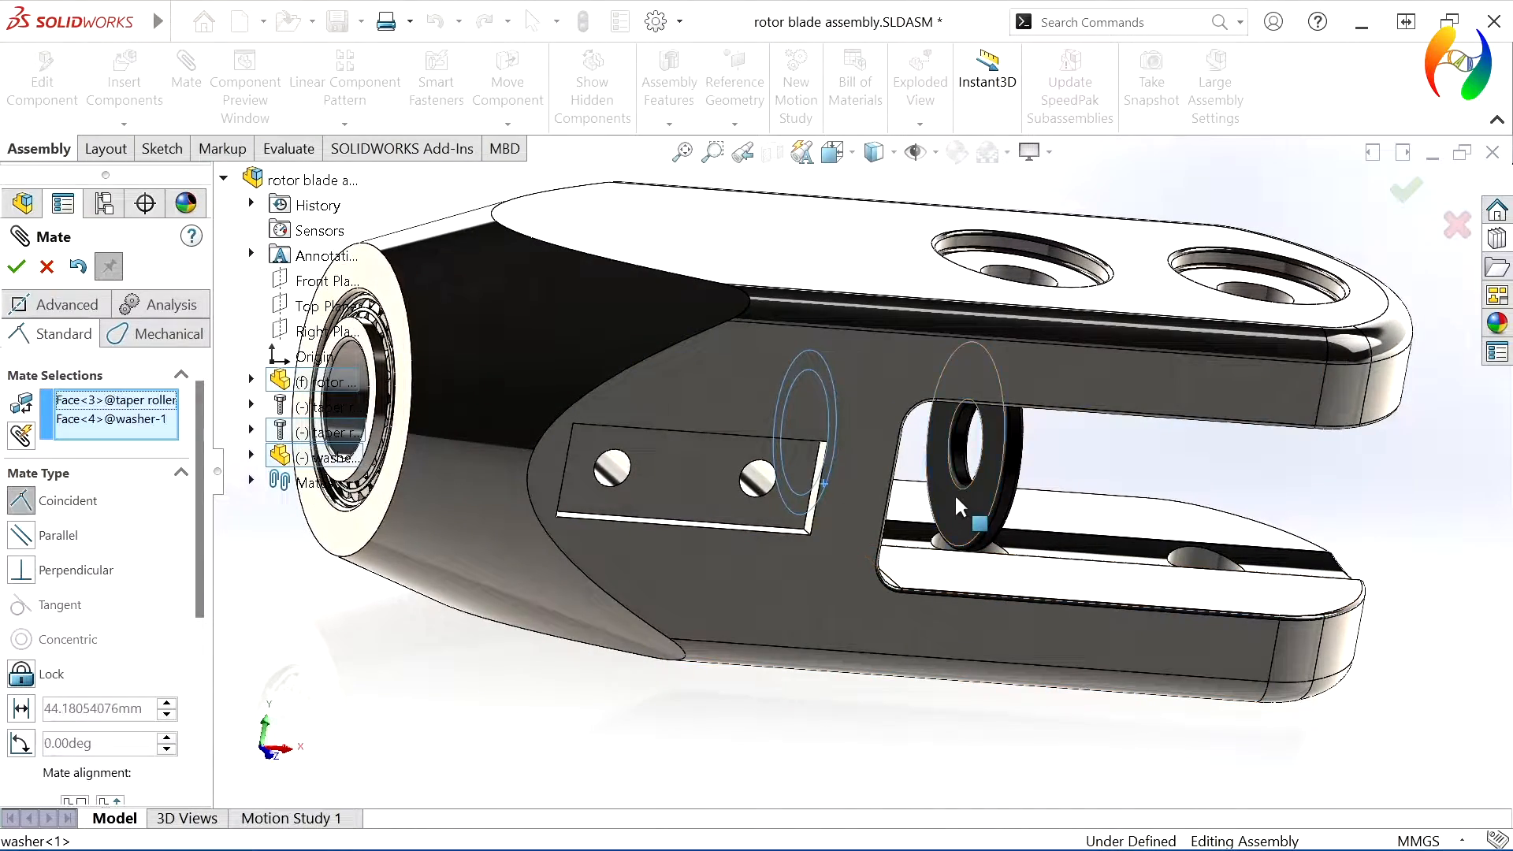
middle_drag(907, 599, 951, 713)
click(1039, 760)
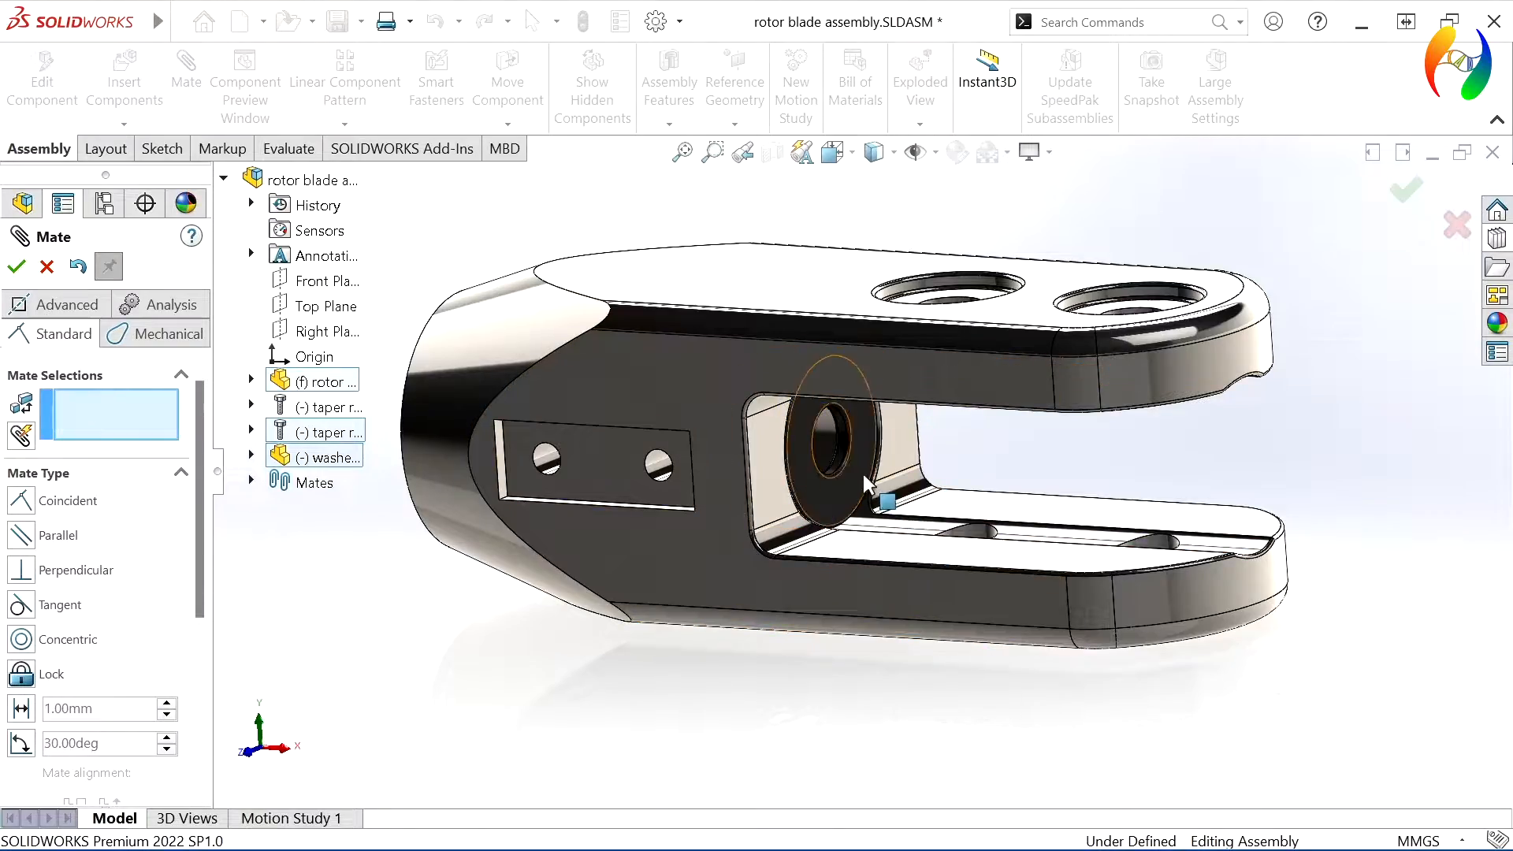
scroll(847, 491, up, 1)
scroll(859, 494, down, 3)
mouse_move(856, 490)
middle_down()
mouse_move(783, 484)
mouse_move(743, 507)
mouse_move(857, 483)
middle_up()
scroll(859, 486, up, 6)
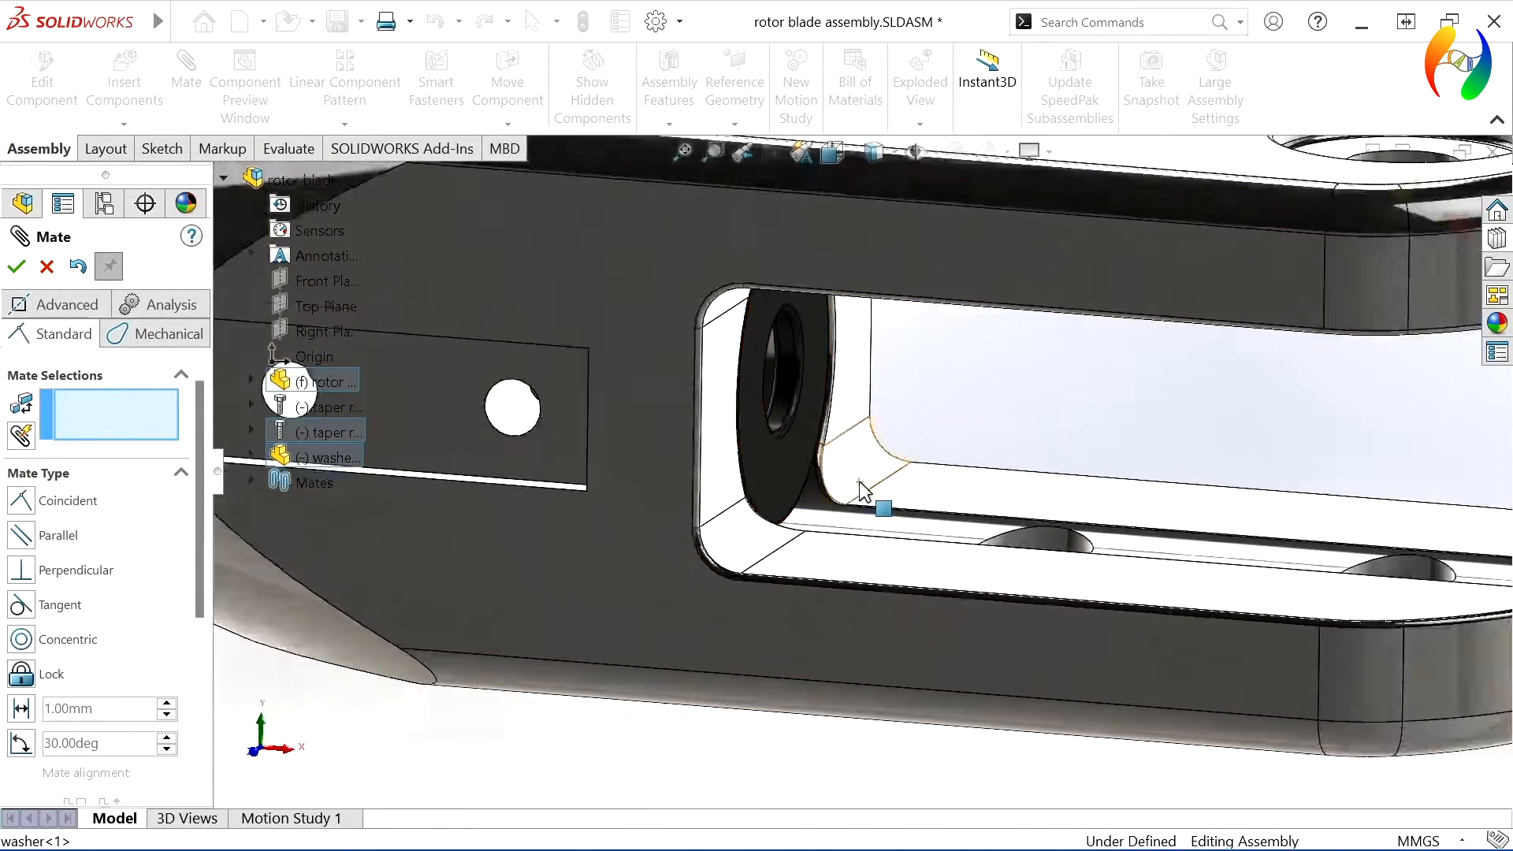
key(Escape)
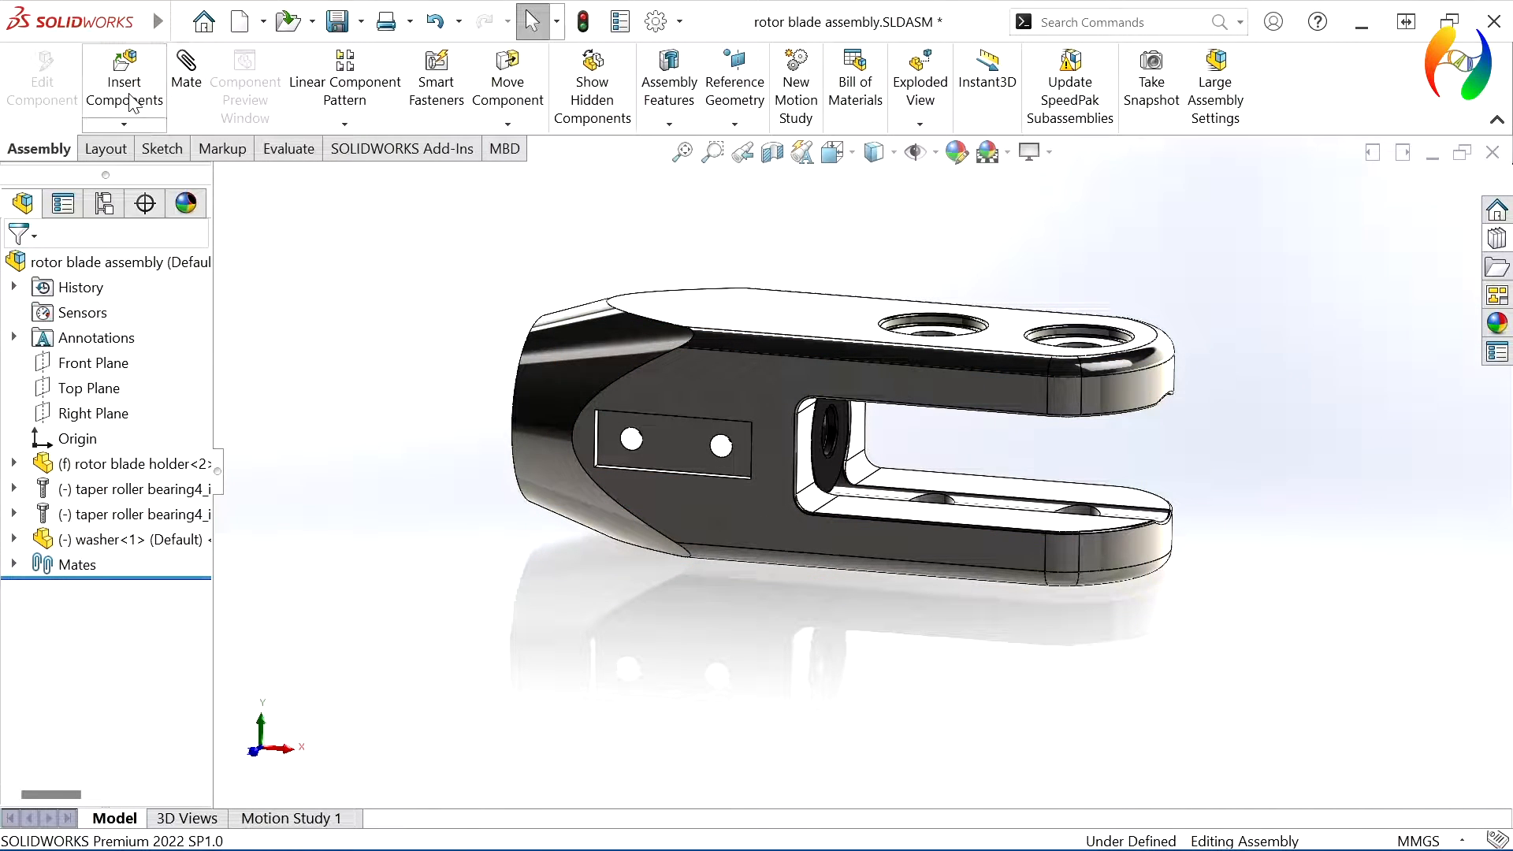
Insert the spherical arm plate for blade holder.SLDPRT part and place it just below the blade holder's rectangular recess.
click(126, 91)
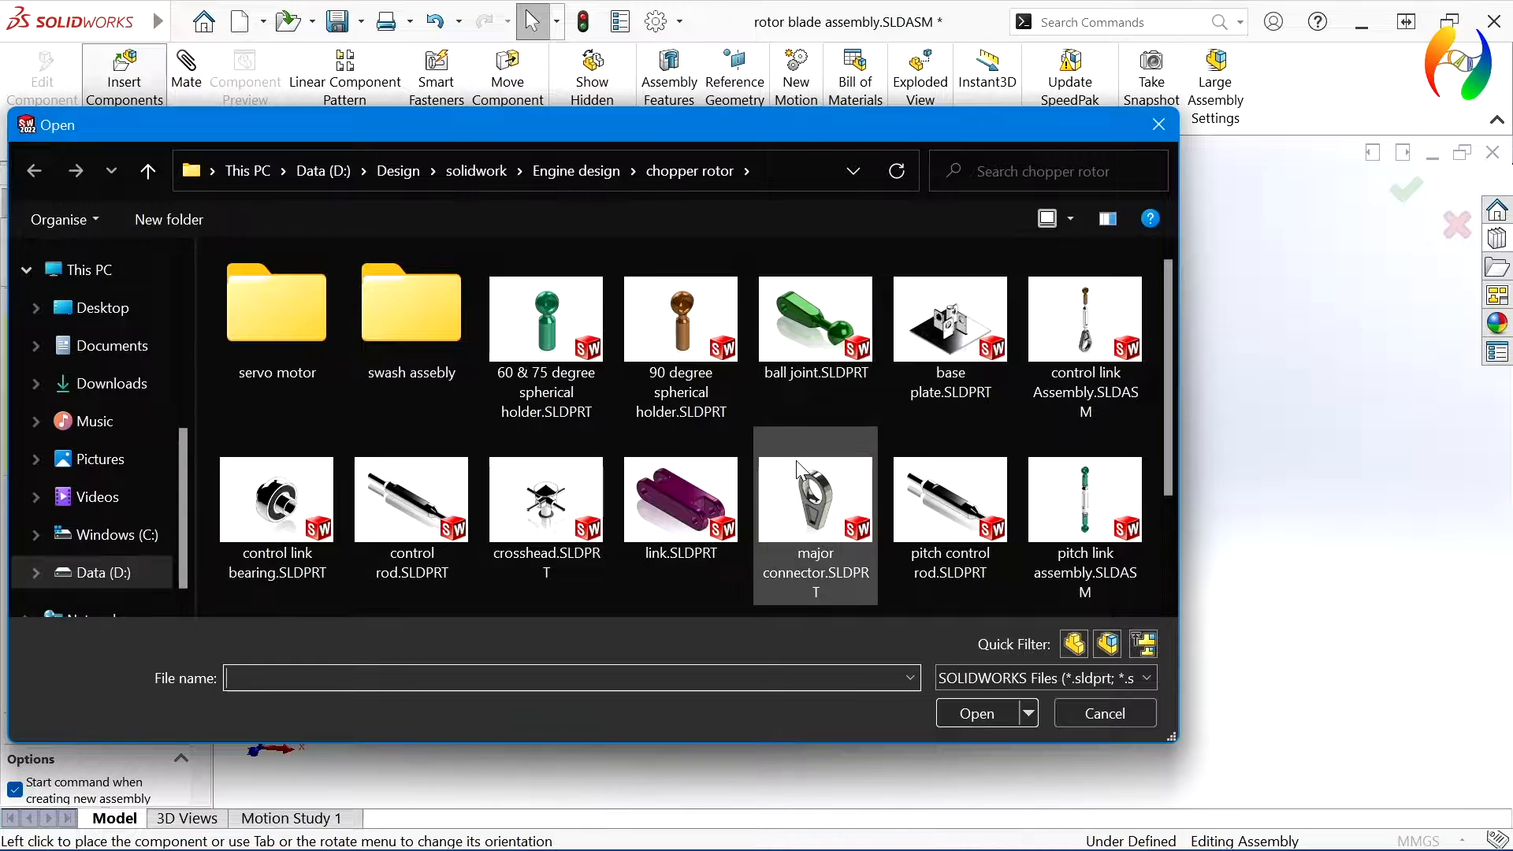
scroll(798, 469, down, 2)
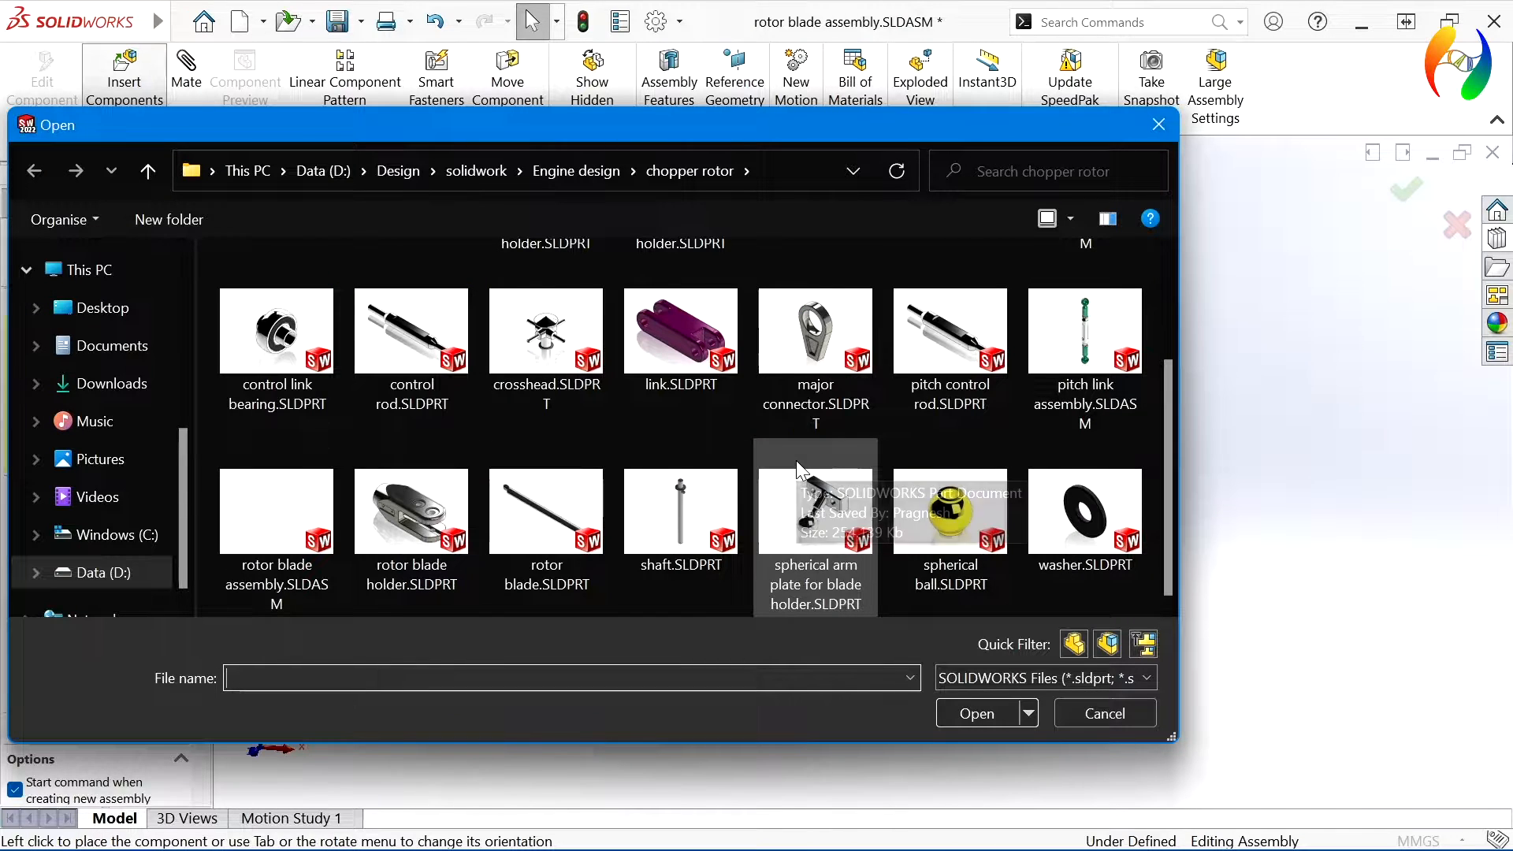
click(794, 501)
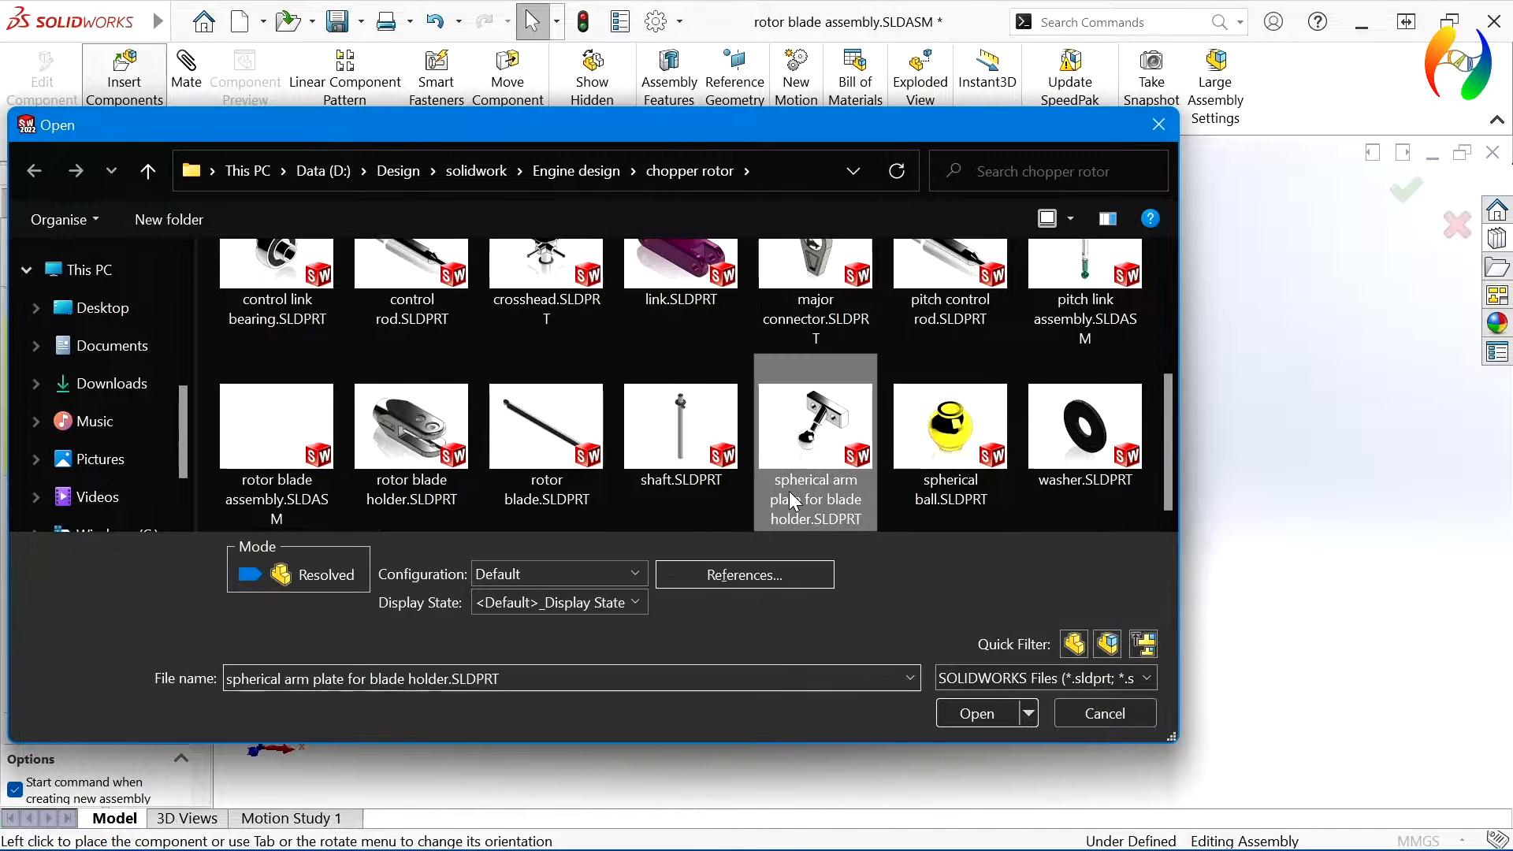
click(974, 715)
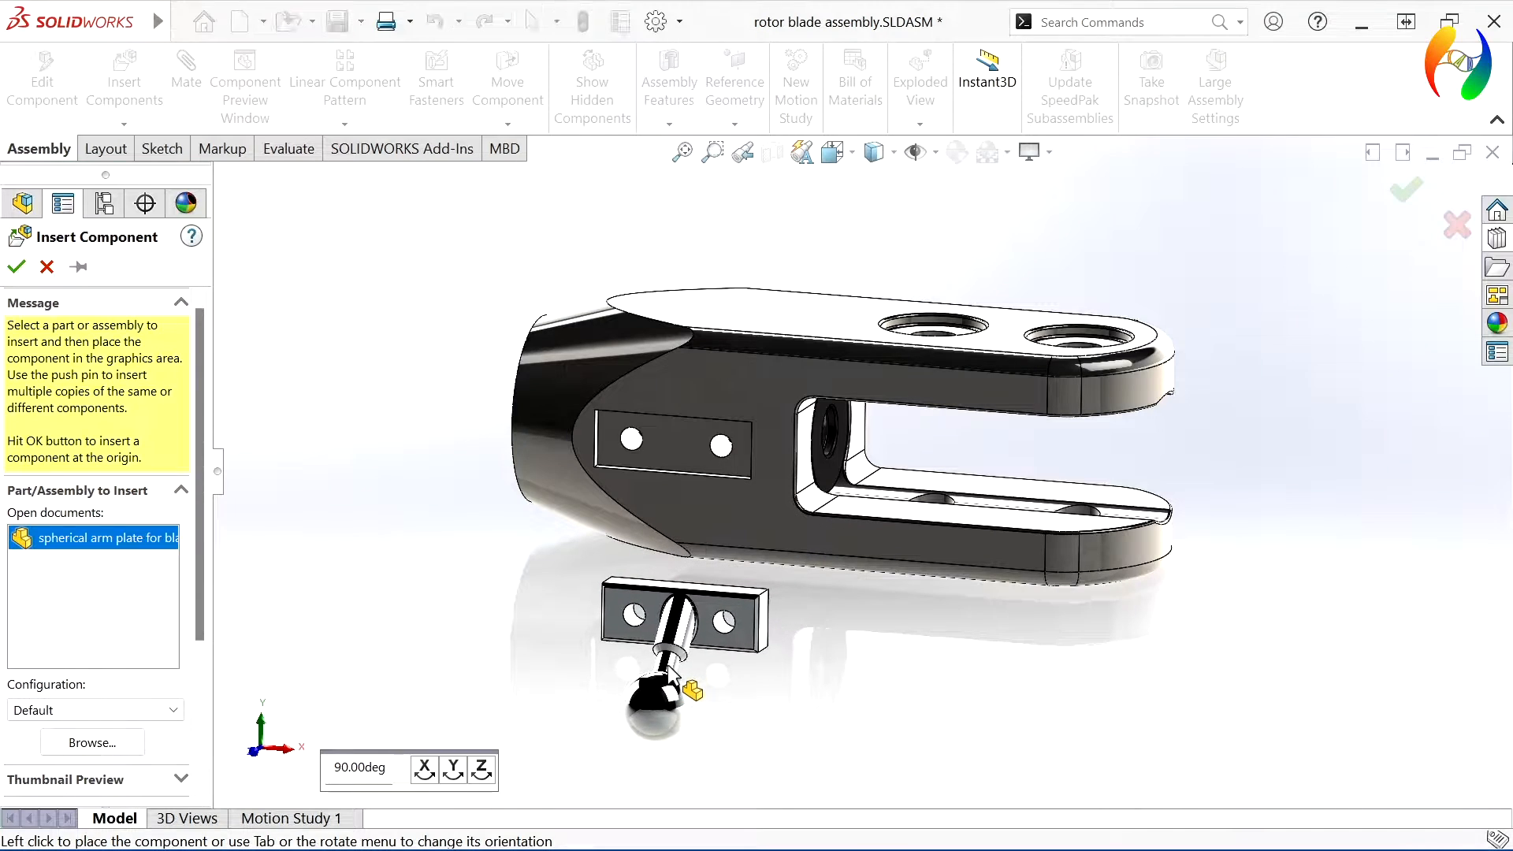
click(683, 666)
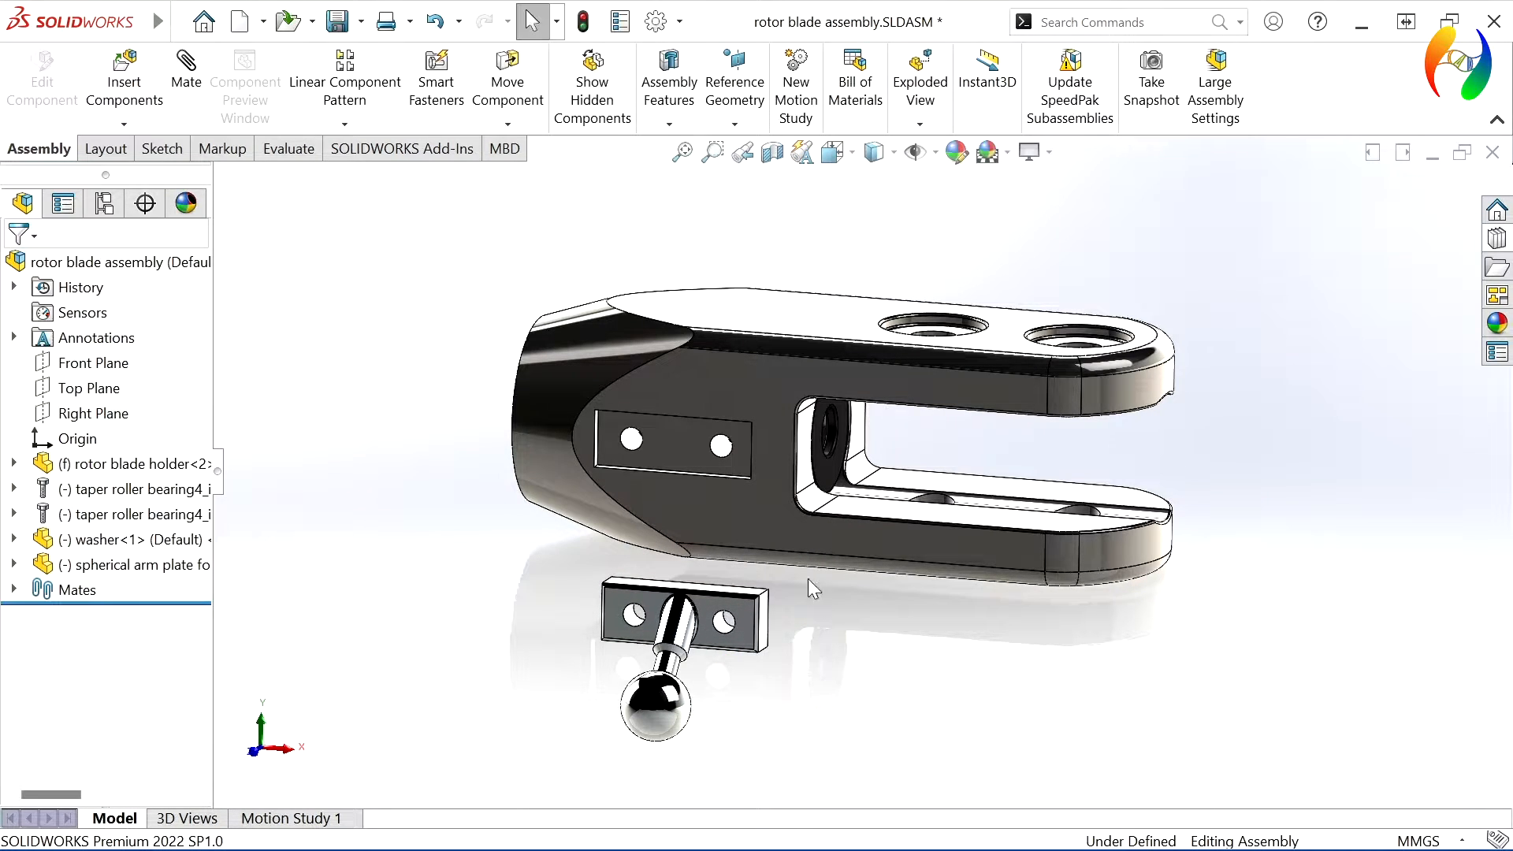
Add a concentric mate between the recess hole farther from the fork and the matching hole in the spherical arm plate.
click(200, 116)
click(630, 447)
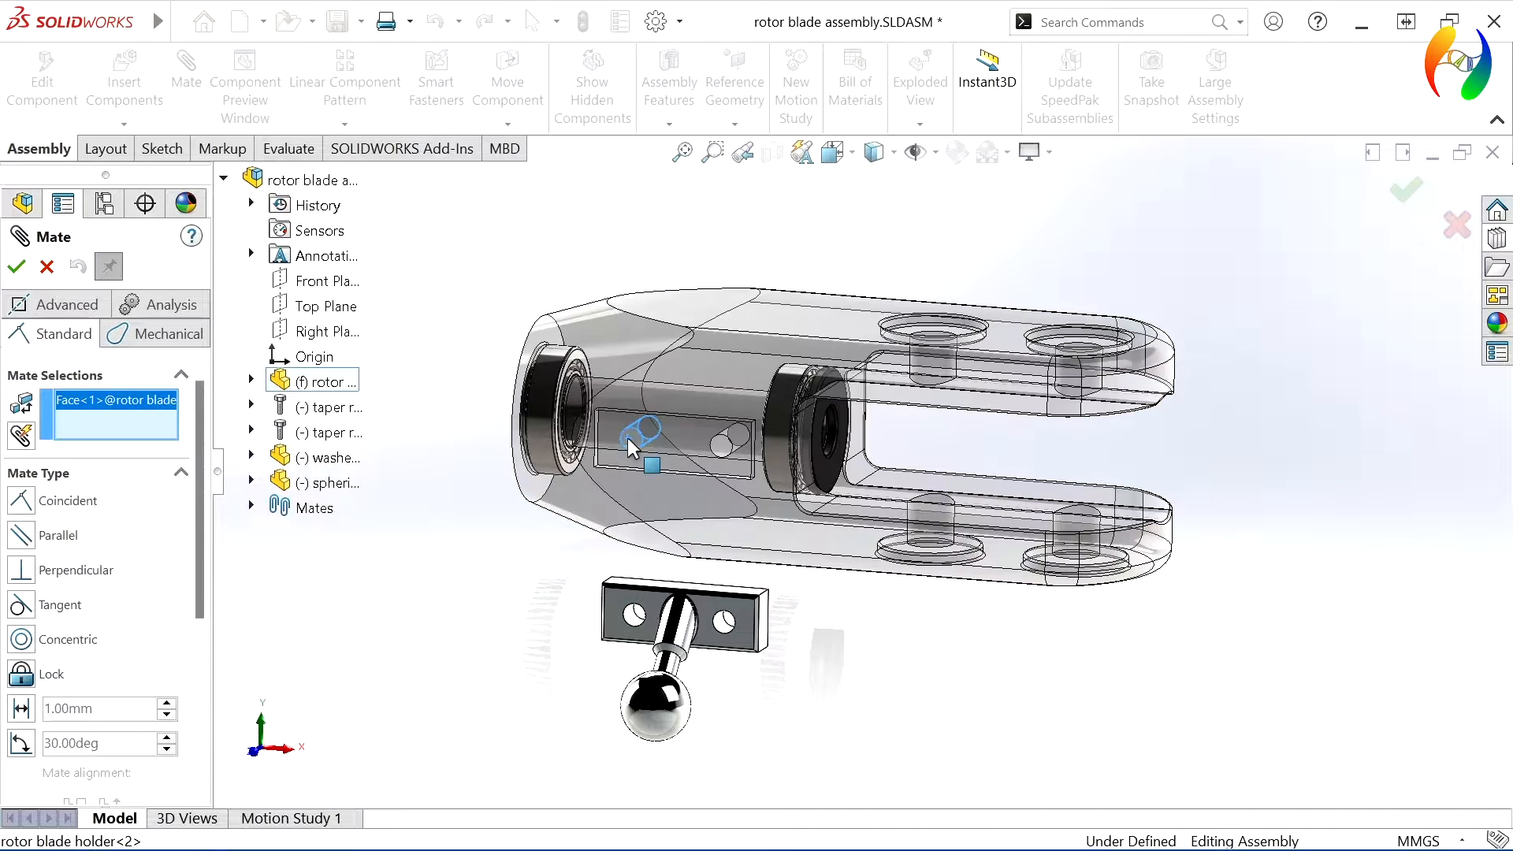
click(631, 620)
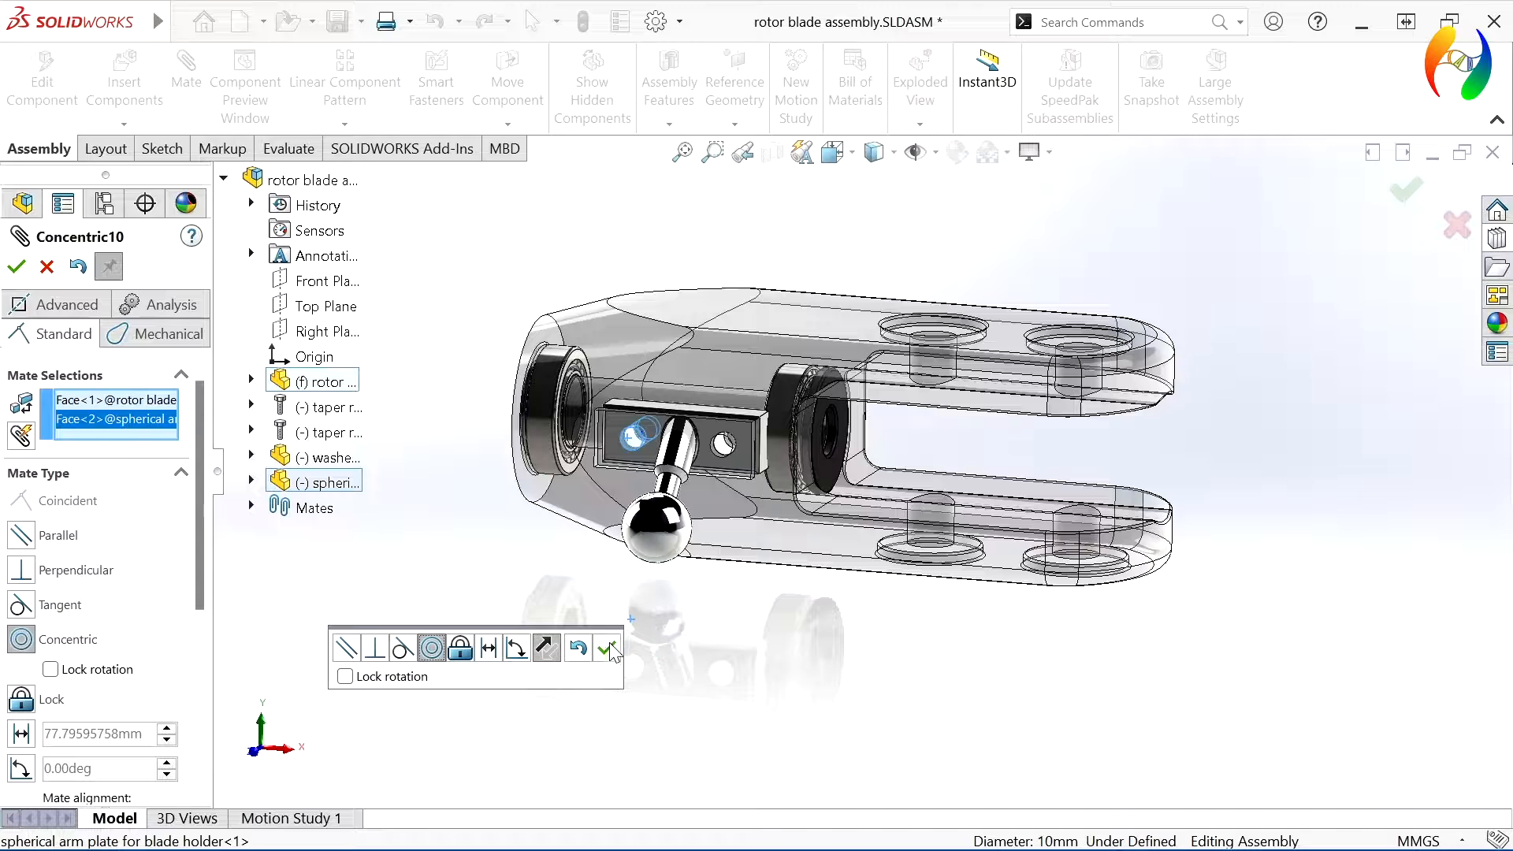
click(606, 649)
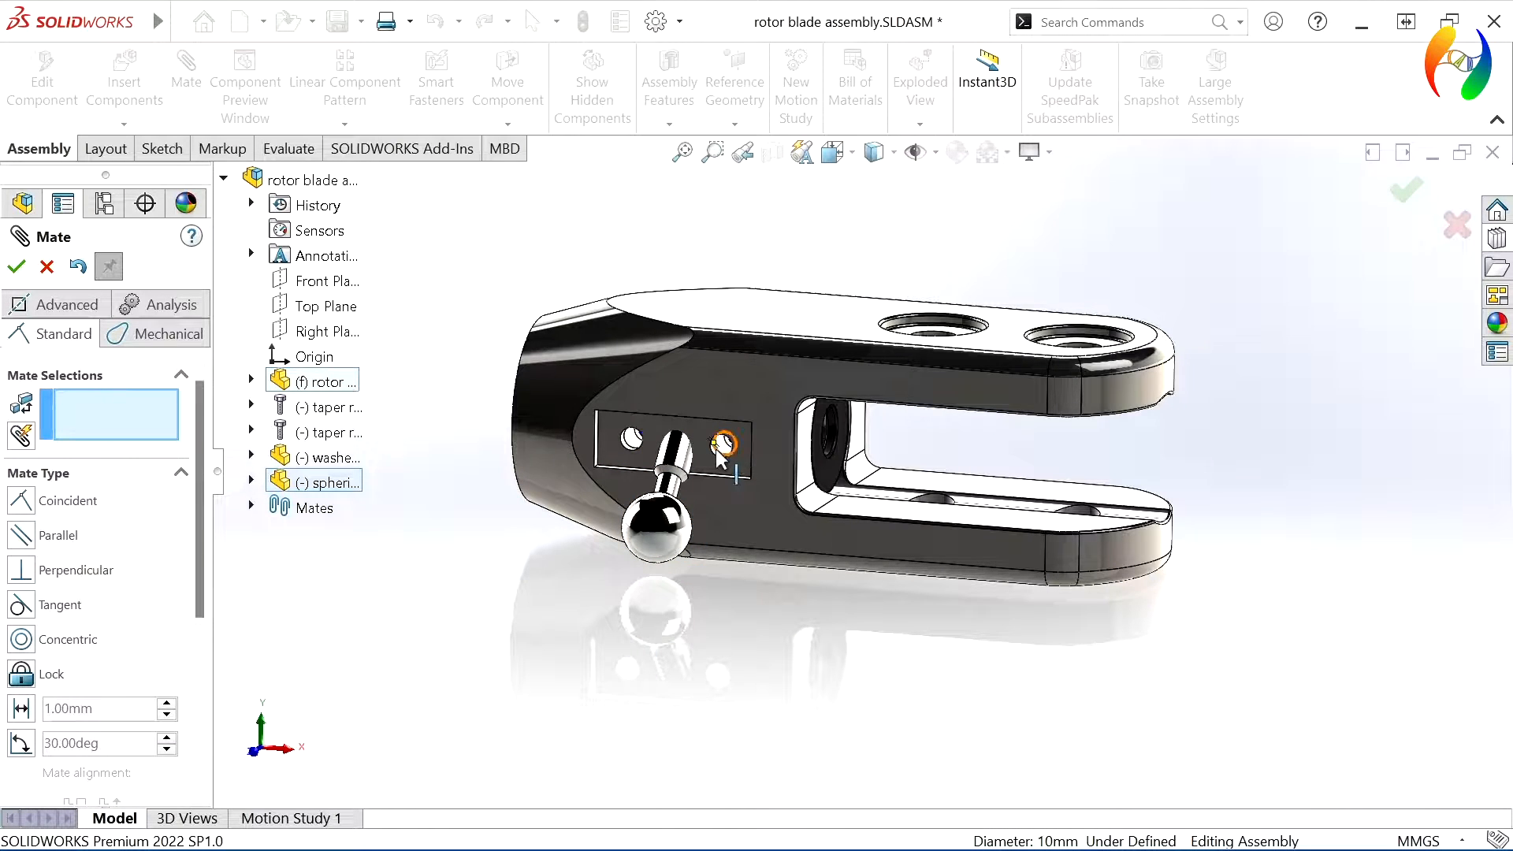
scroll(737, 461, down, 5)
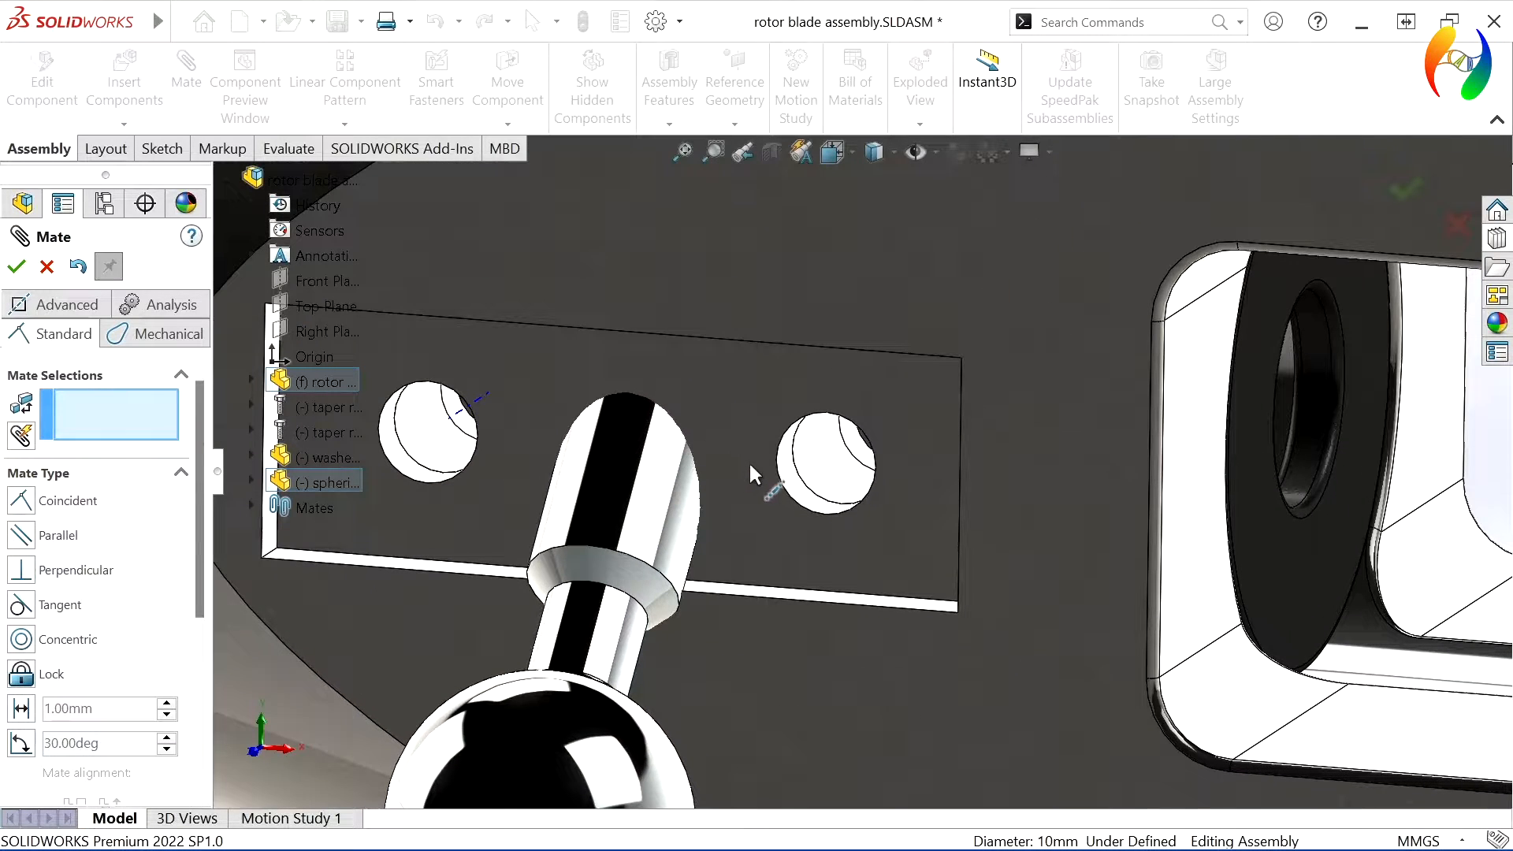
click(795, 490)
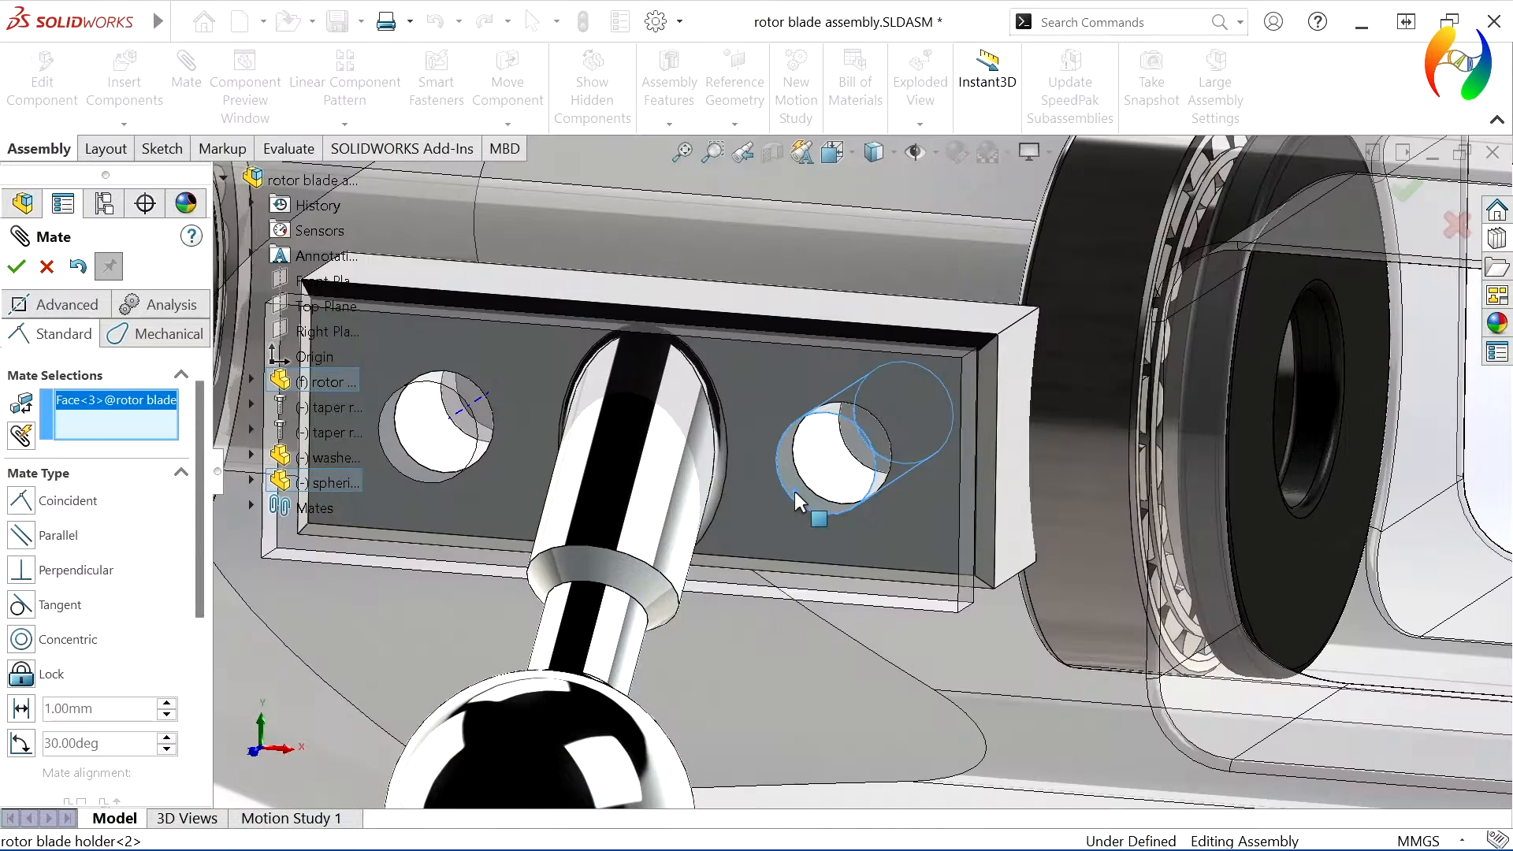
click(867, 460)
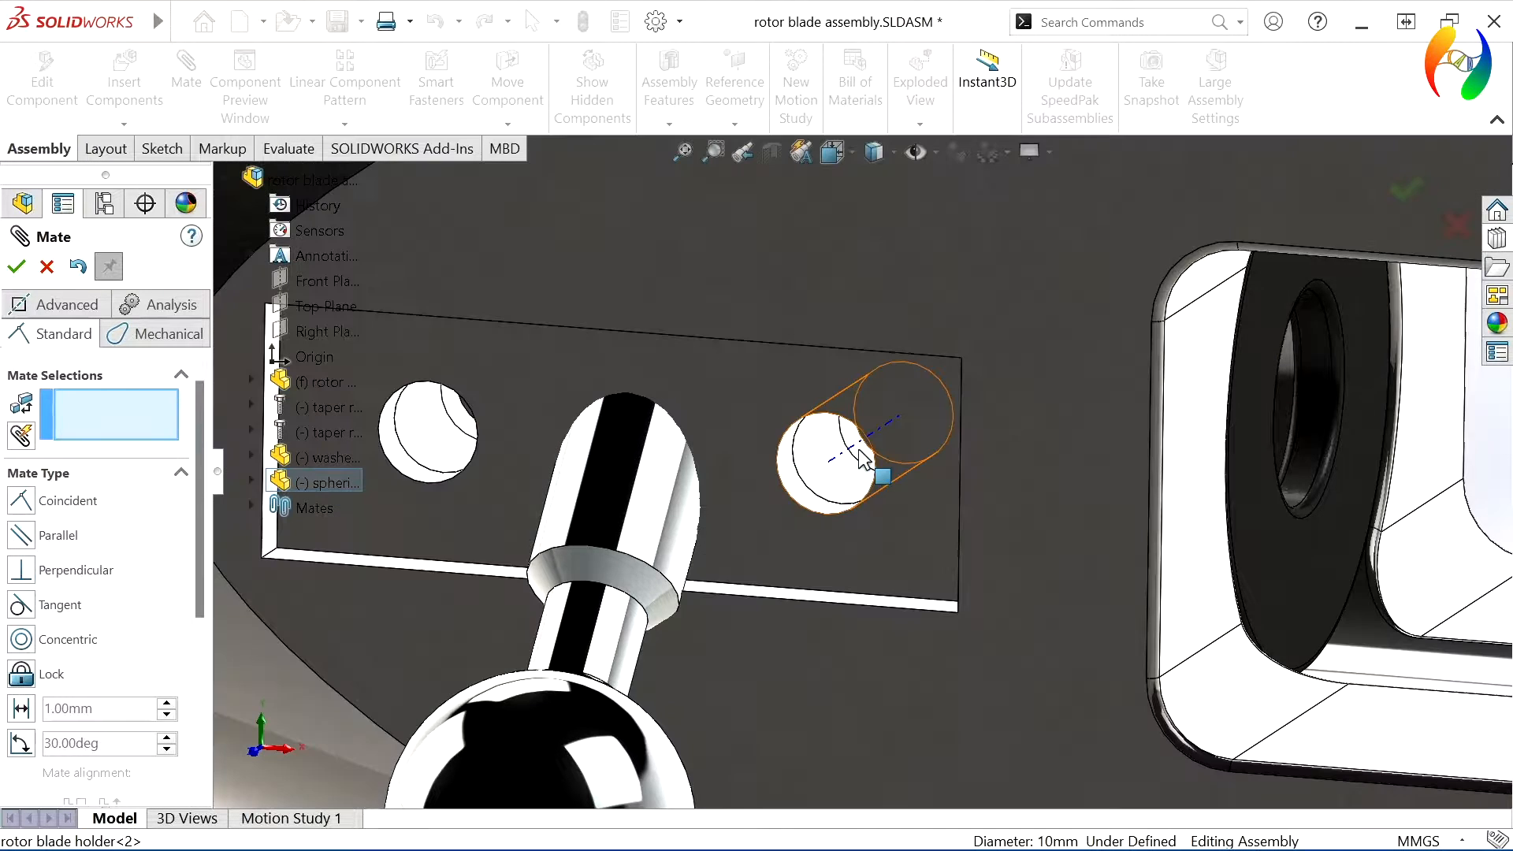
click(822, 478)
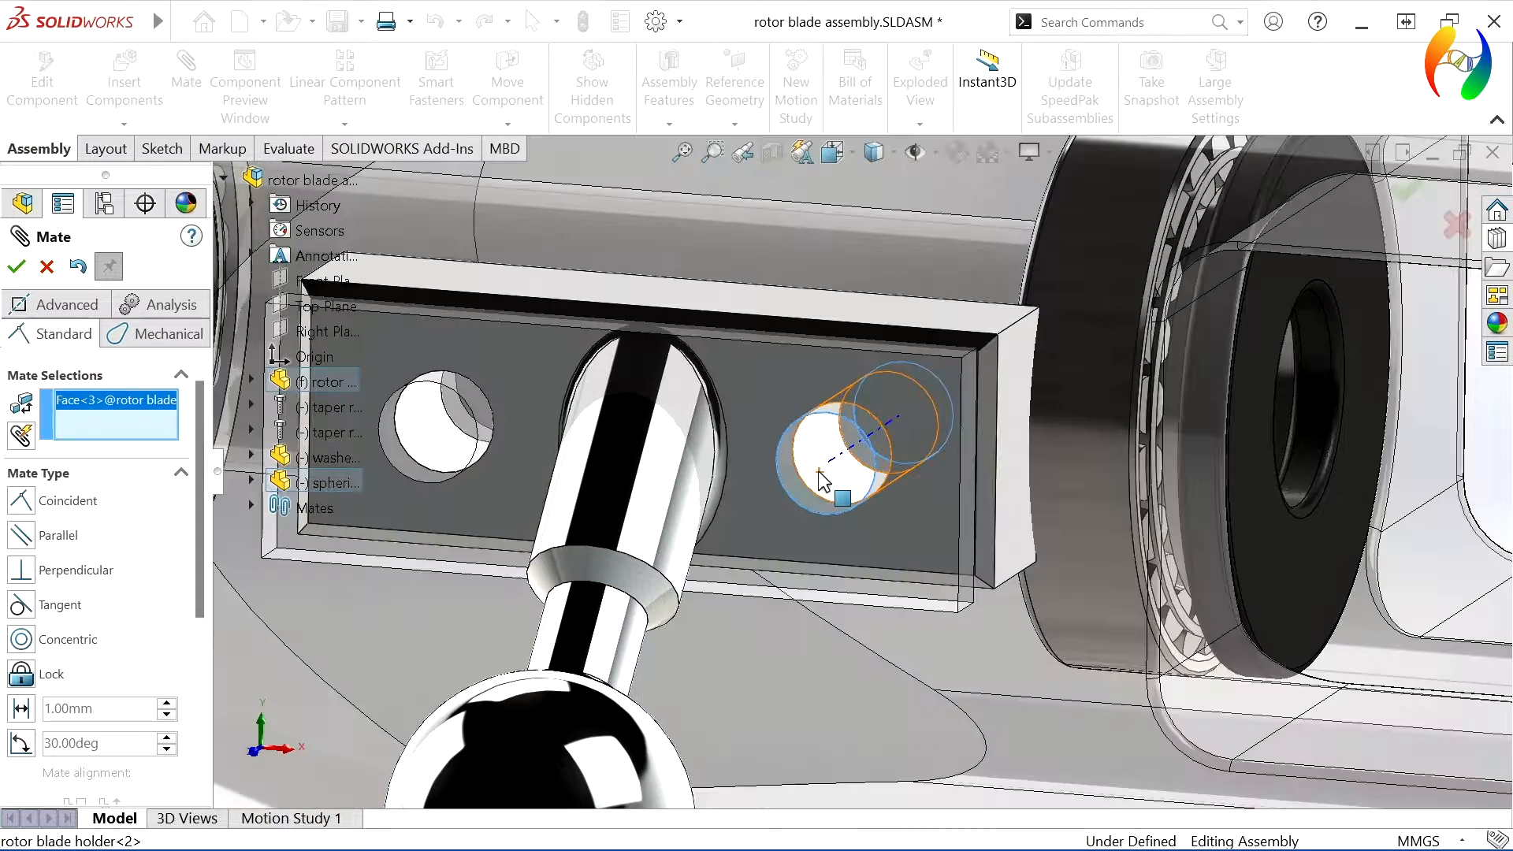
click(806, 498)
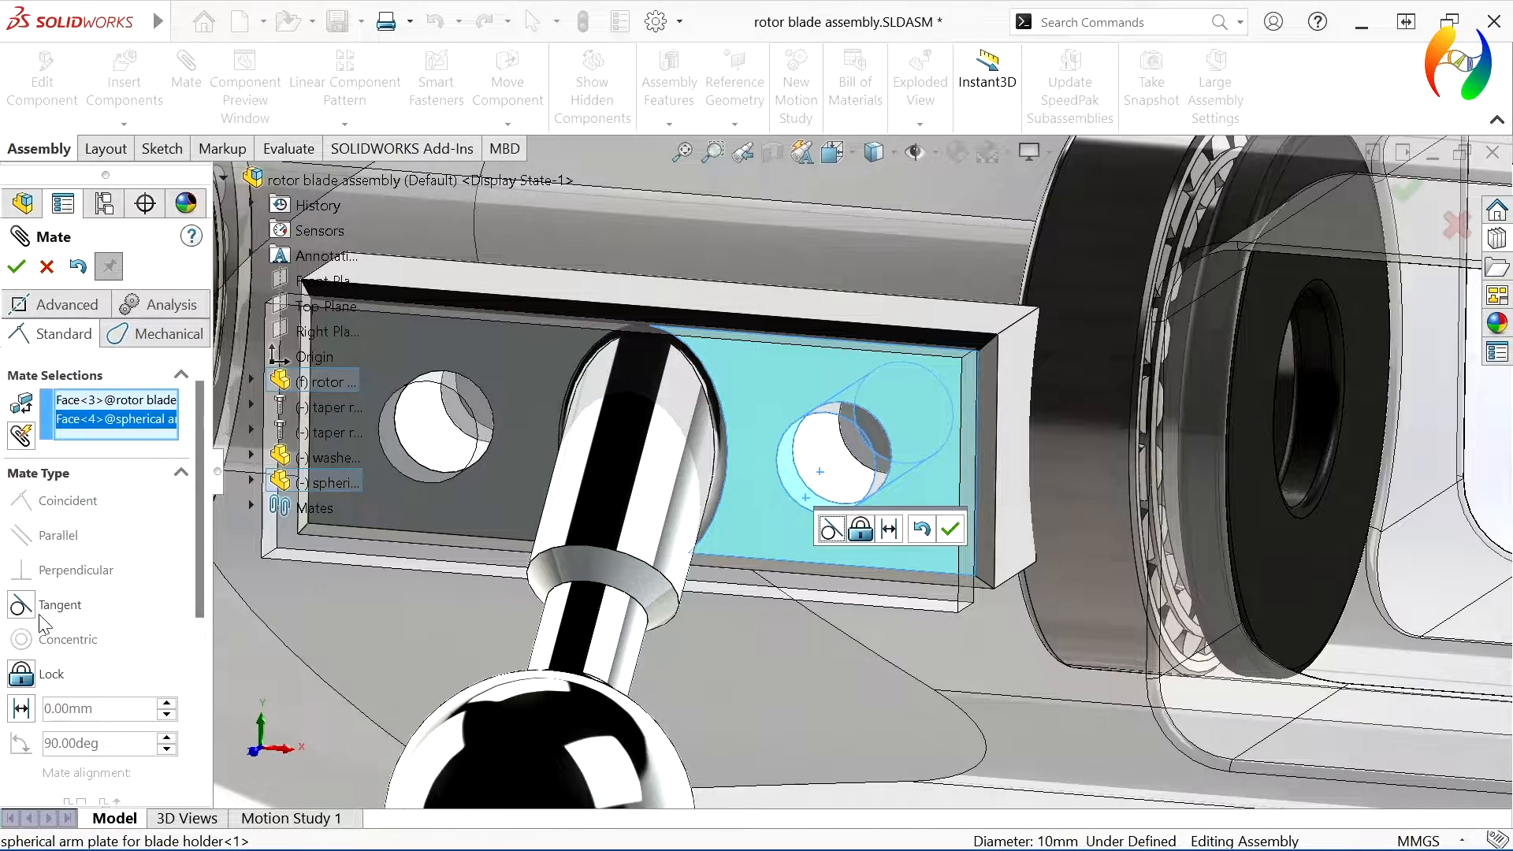
click(47, 267)
scroll(598, 562, up, 2)
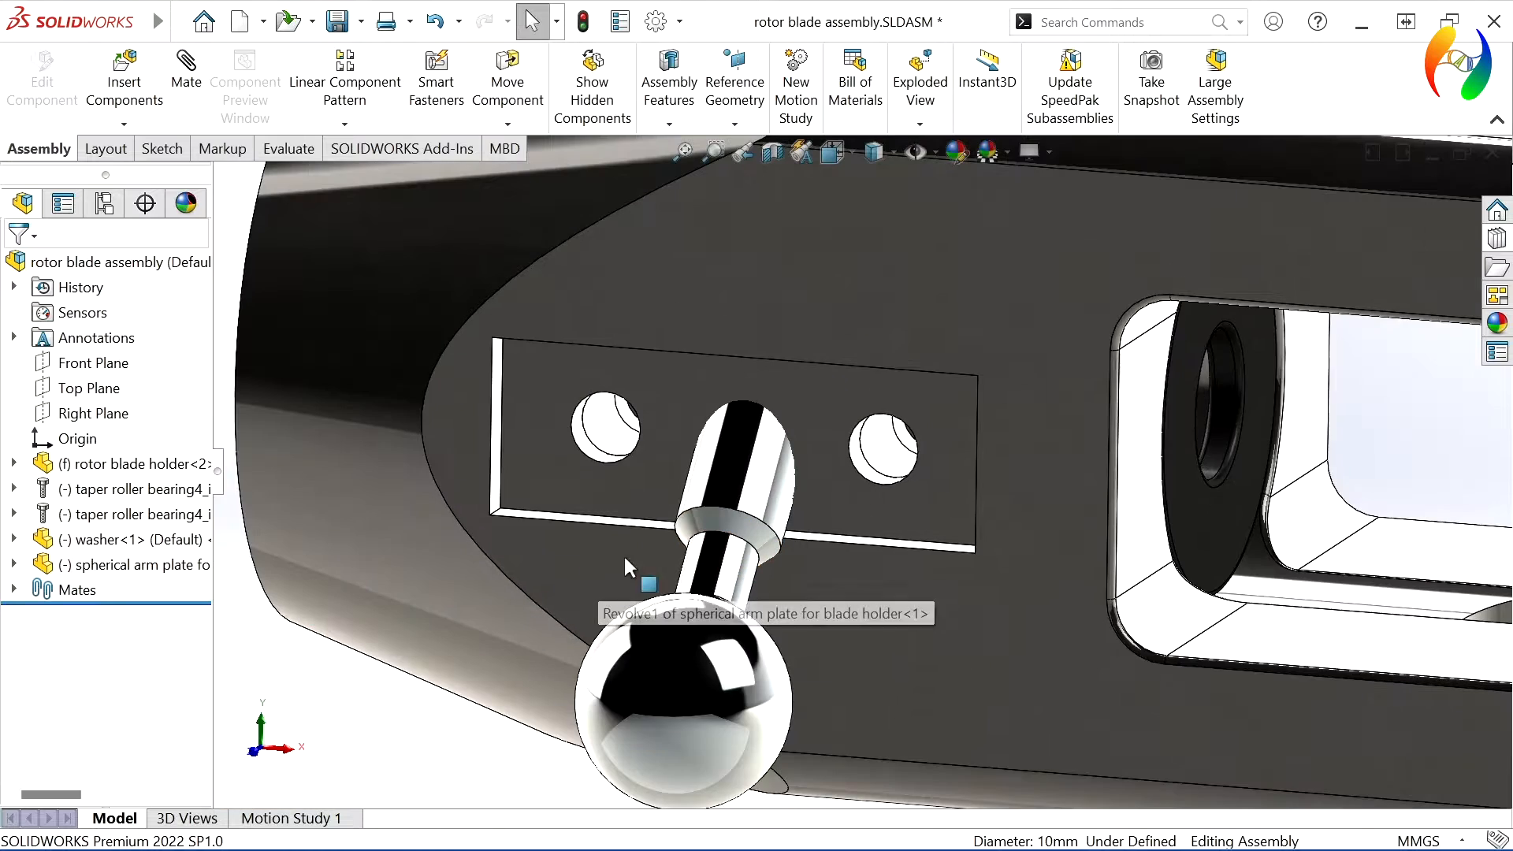
Add a concentric mate between the recess hole nearer the fork and the matching hole in the spherical arm plate.
drag(714, 579, 564, 741)
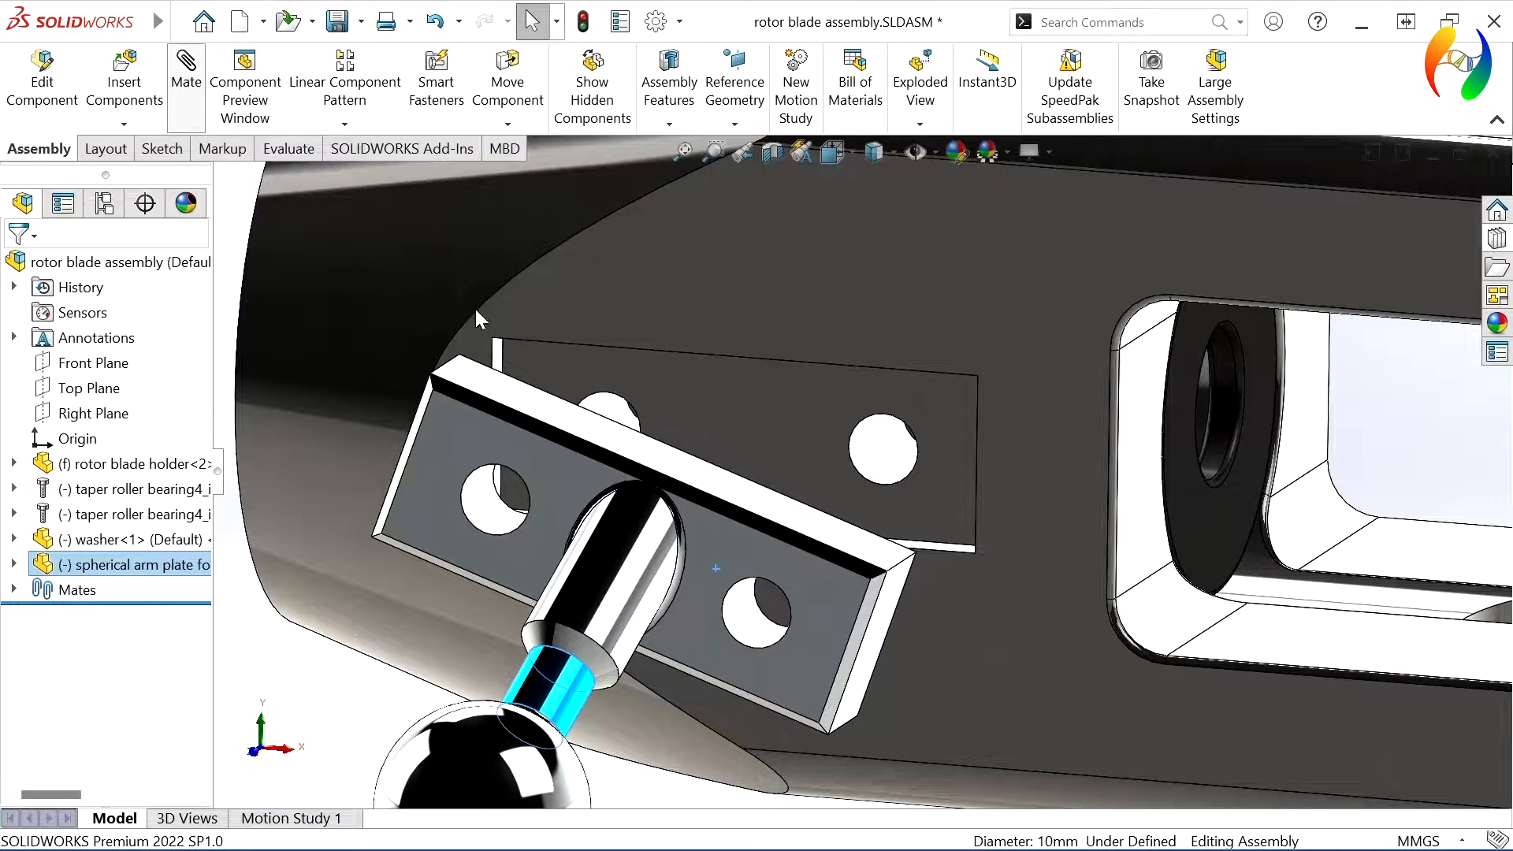
click(906, 445)
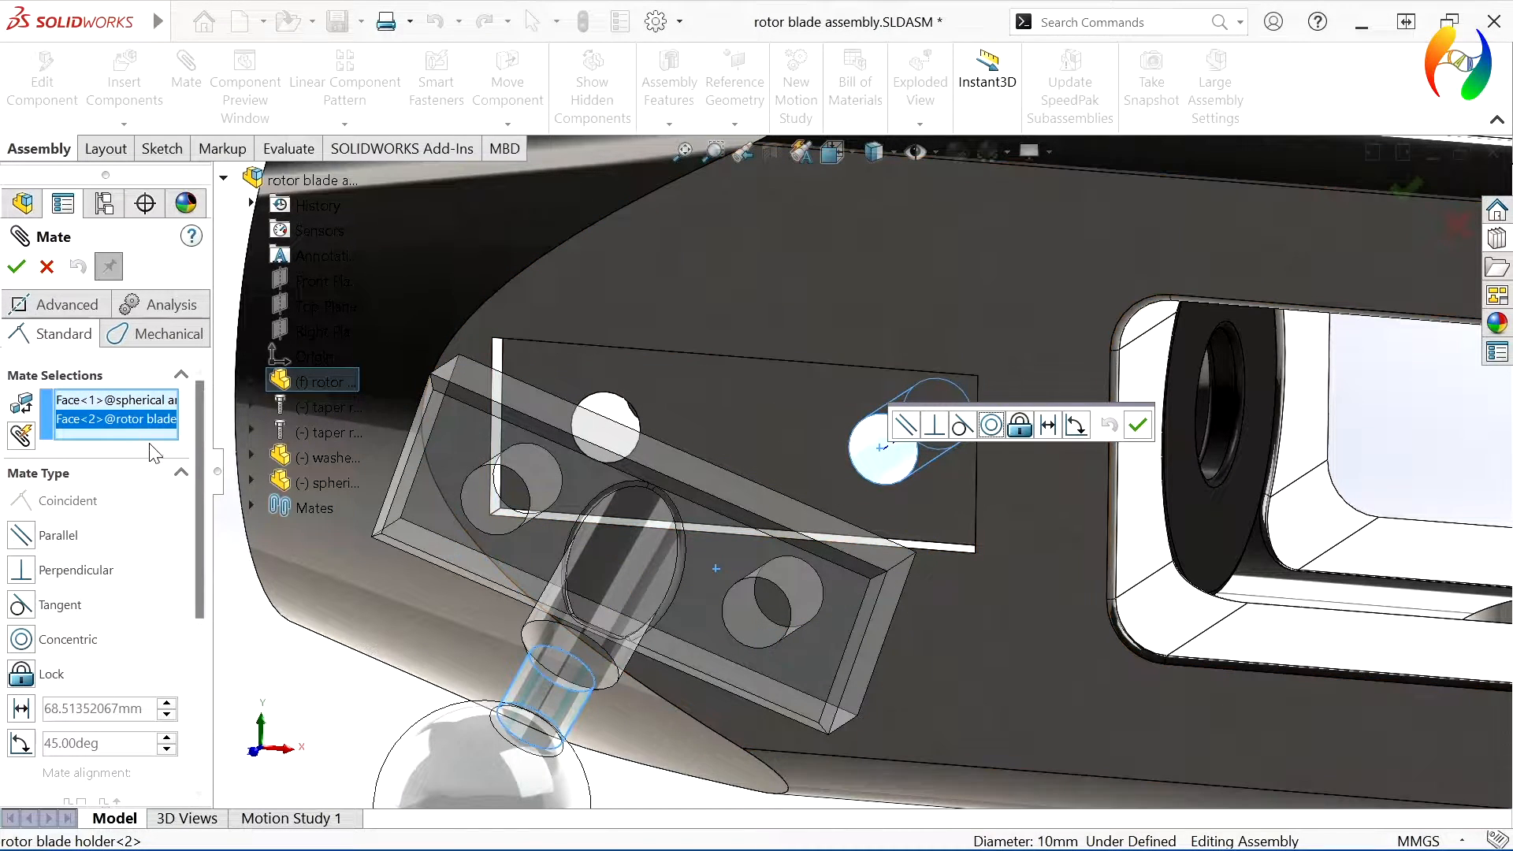
click(120, 401)
right_click(122, 406)
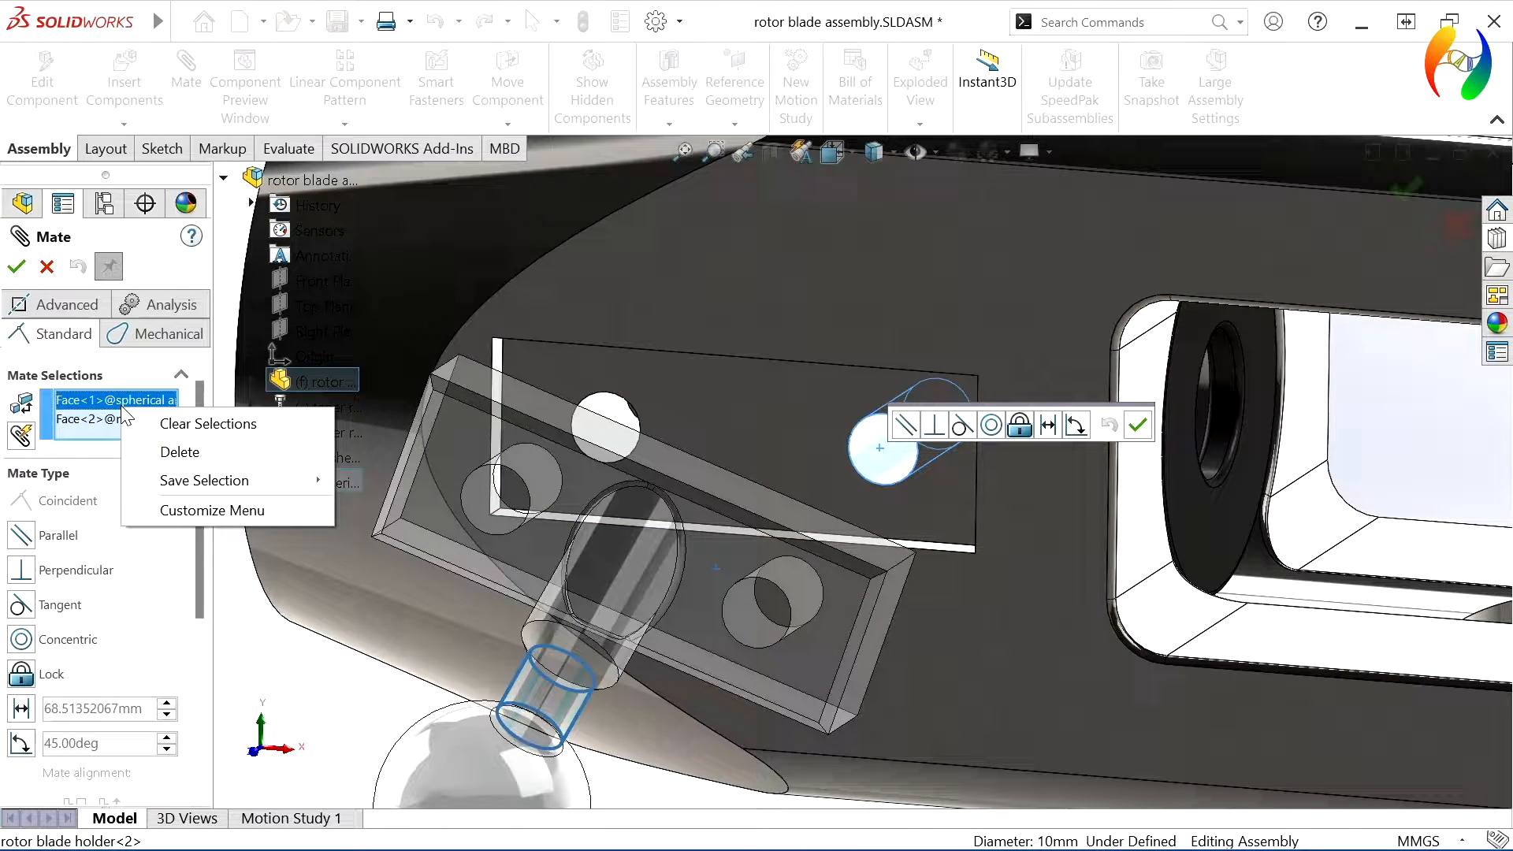
click(180, 452)
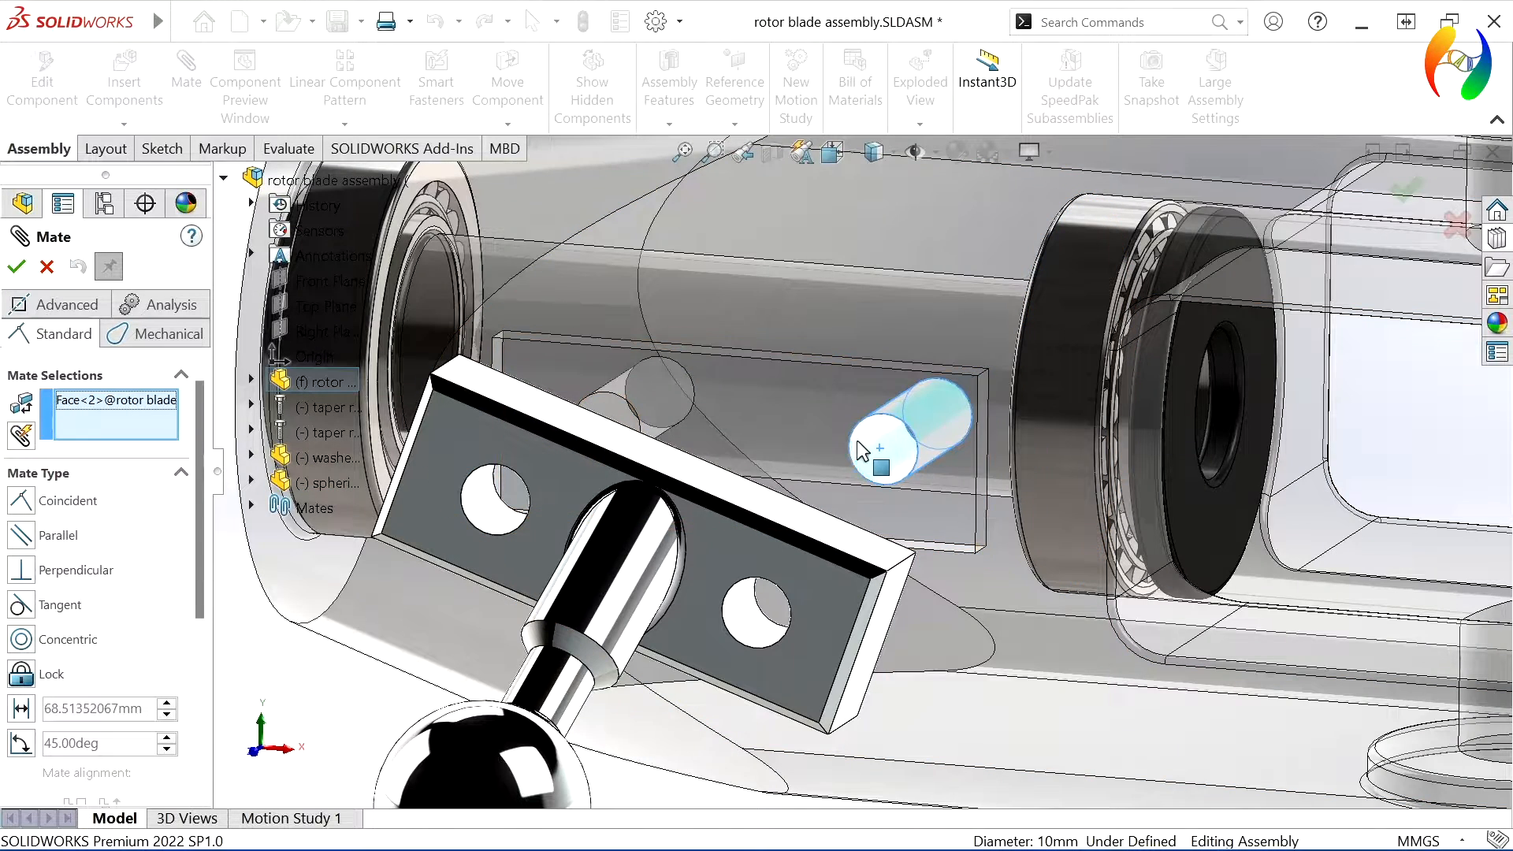
click(750, 632)
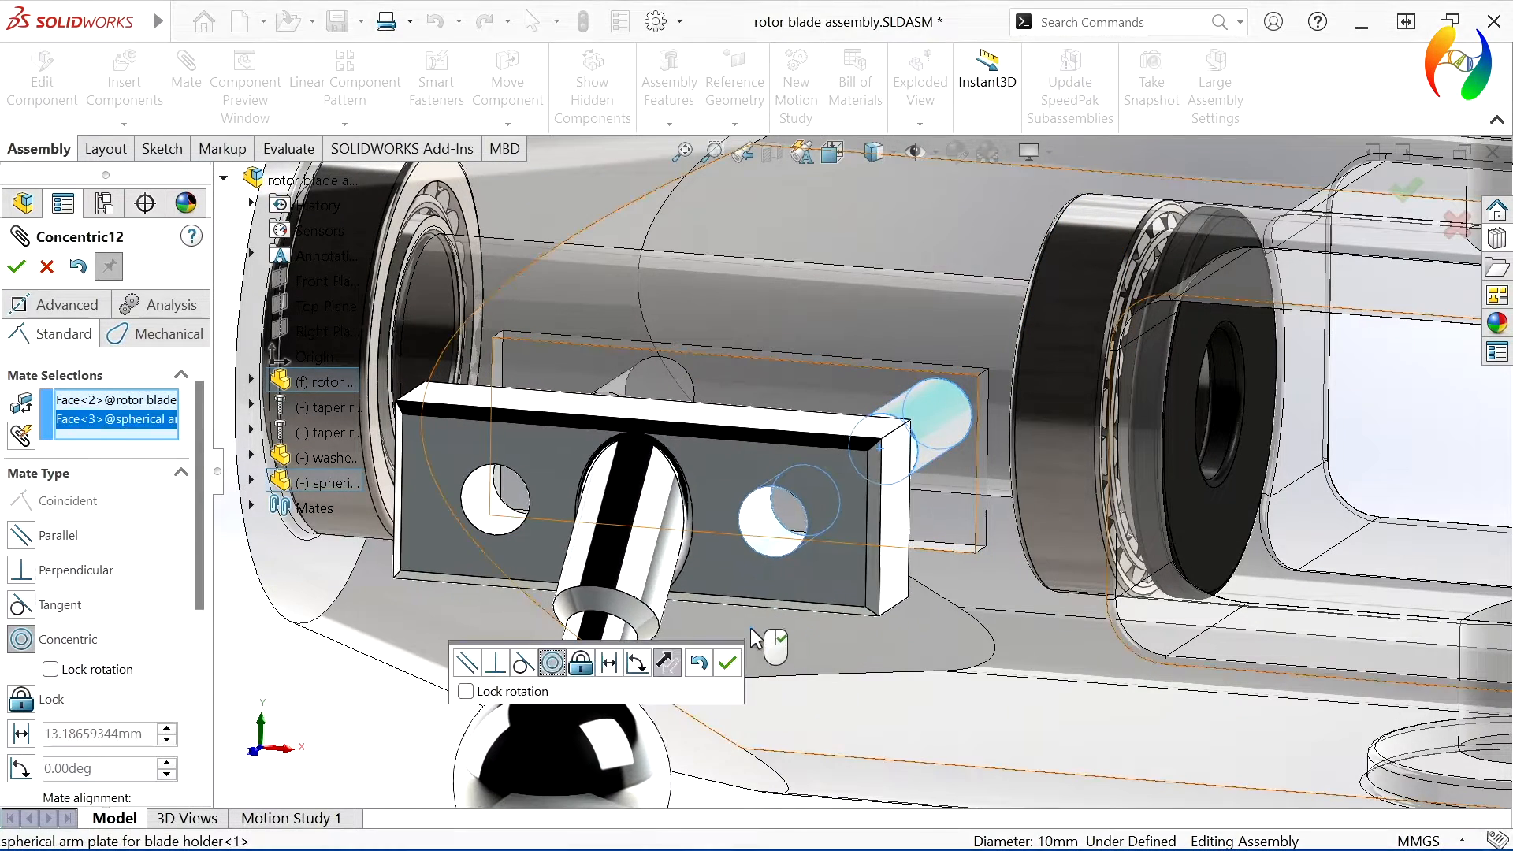
click(724, 668)
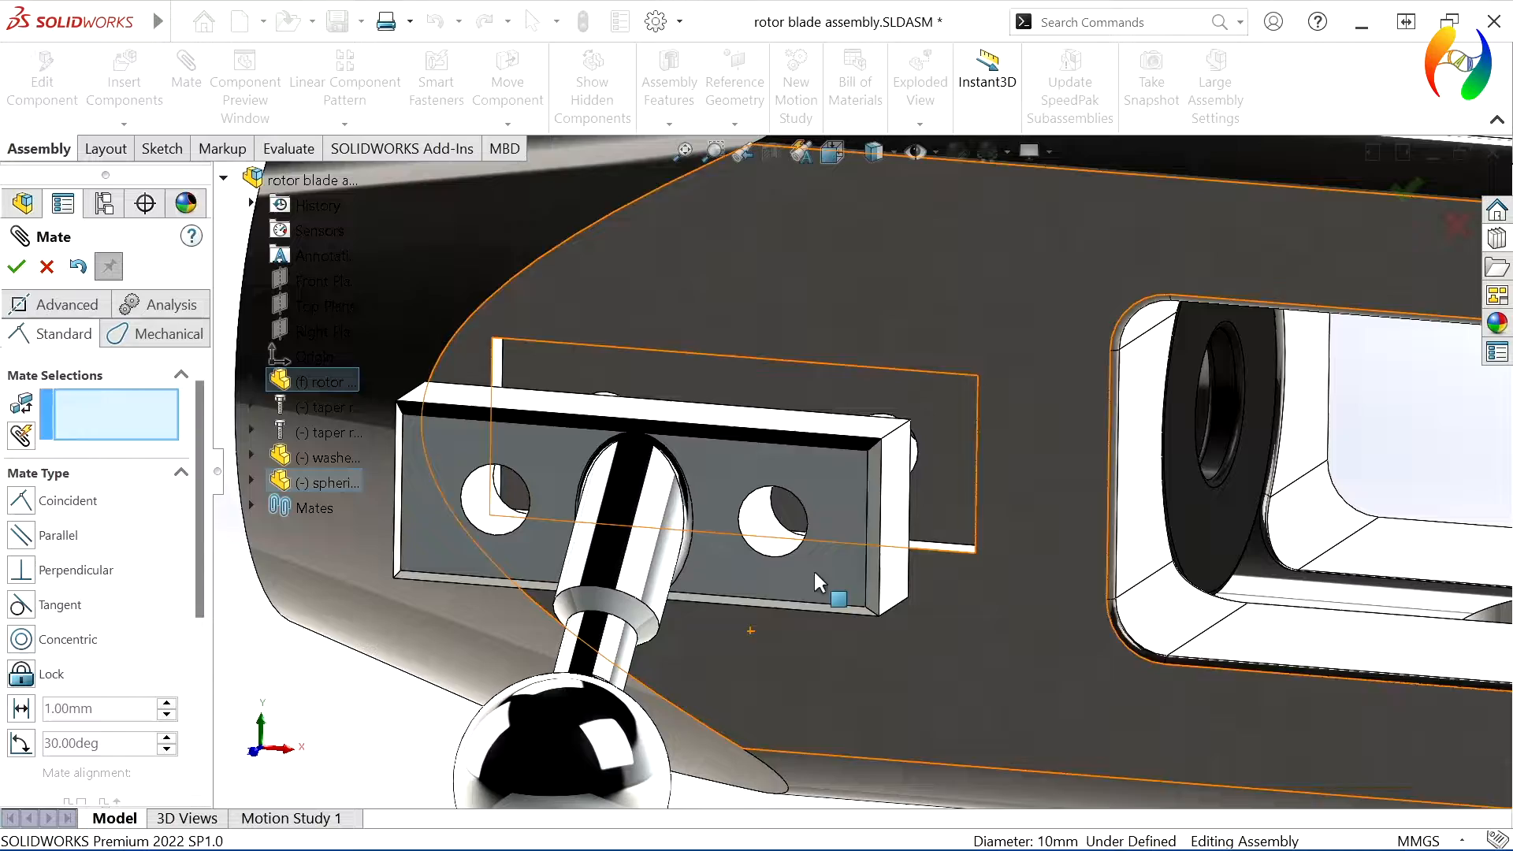
Add a coincident mate between the recess floor and the back face of the spherical arm plate, and finish mating.
click(867, 398)
middle_drag(868, 397, 1125, 524)
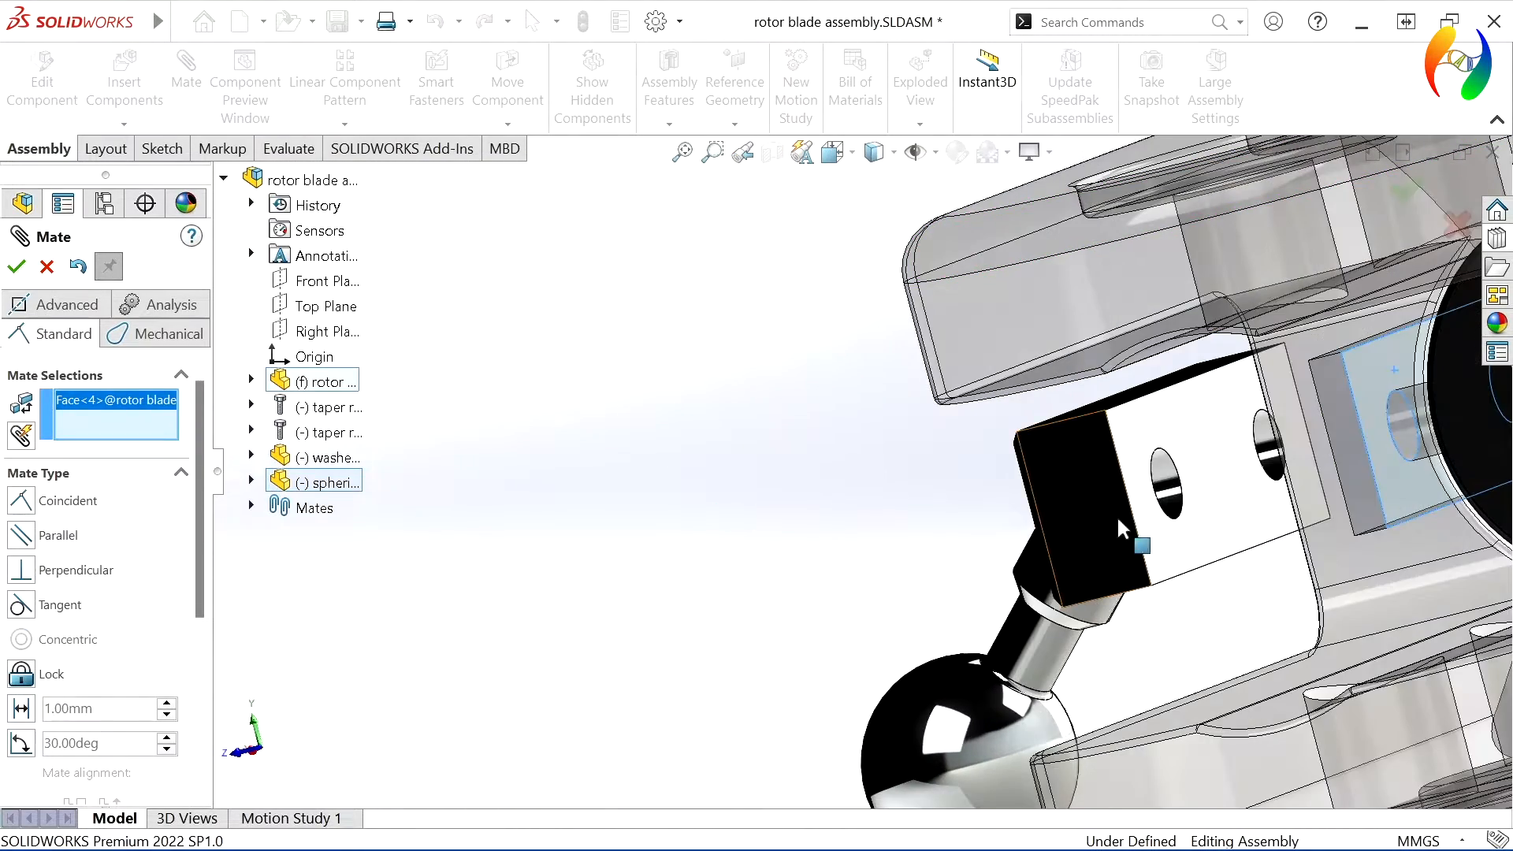
click(1172, 551)
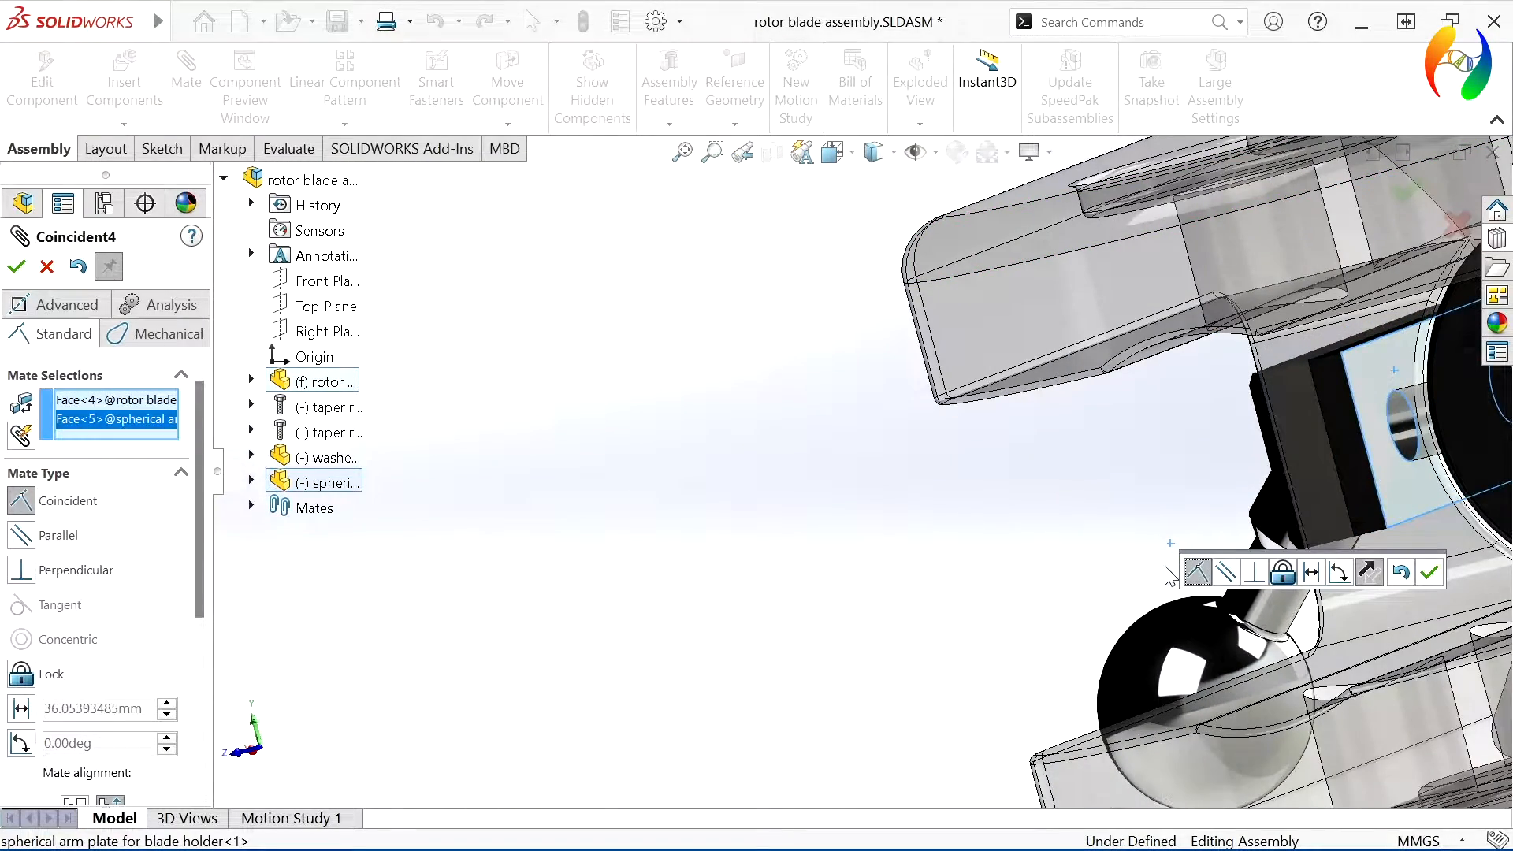
click(1430, 573)
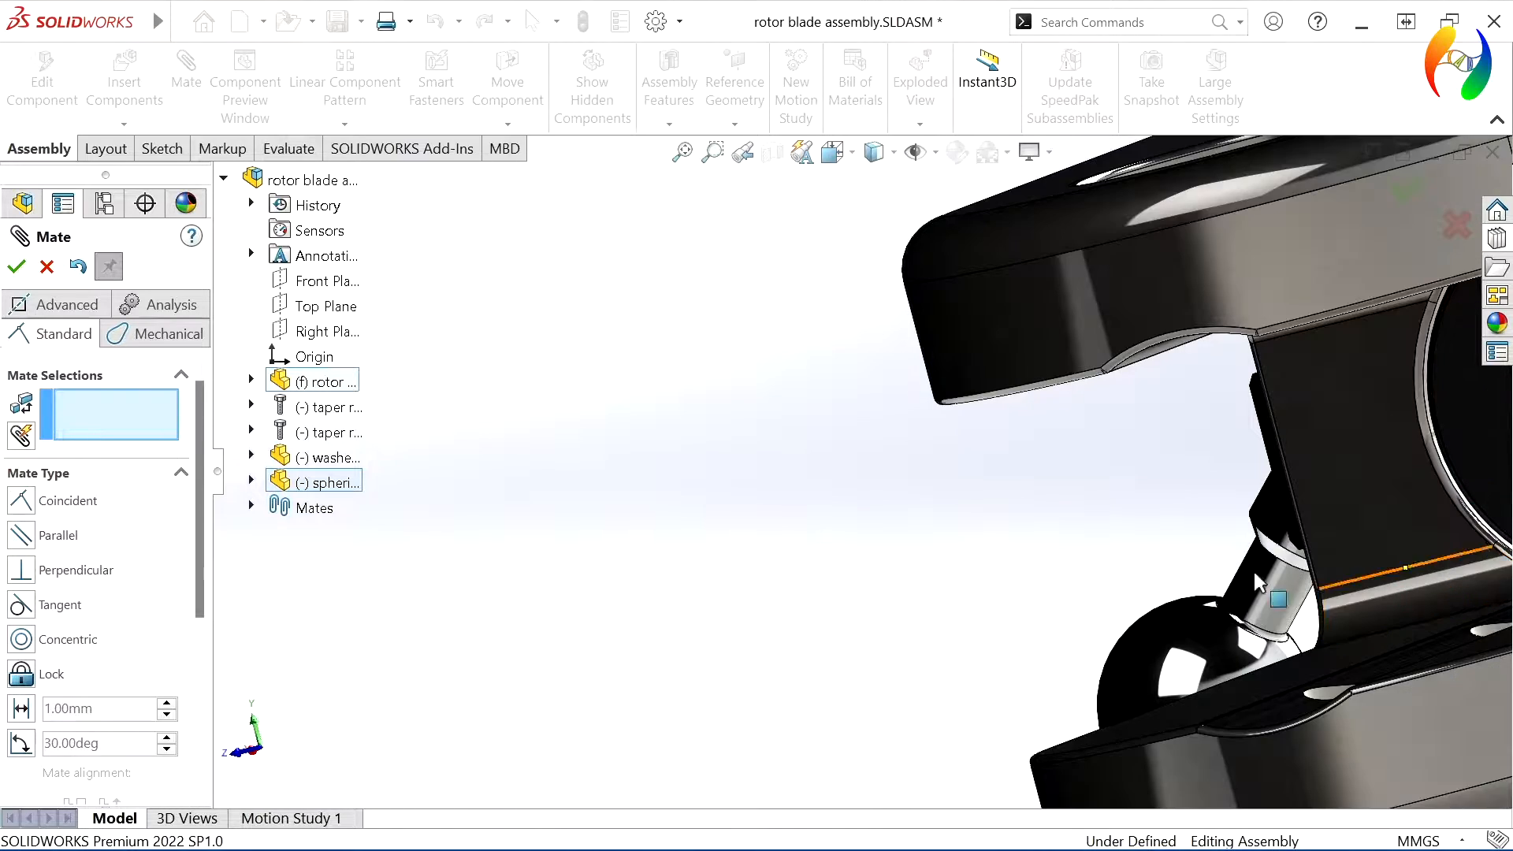
scroll(765, 453, up, 5)
middle_drag(827, 535, 1038, 493)
scroll(982, 466, down, 4)
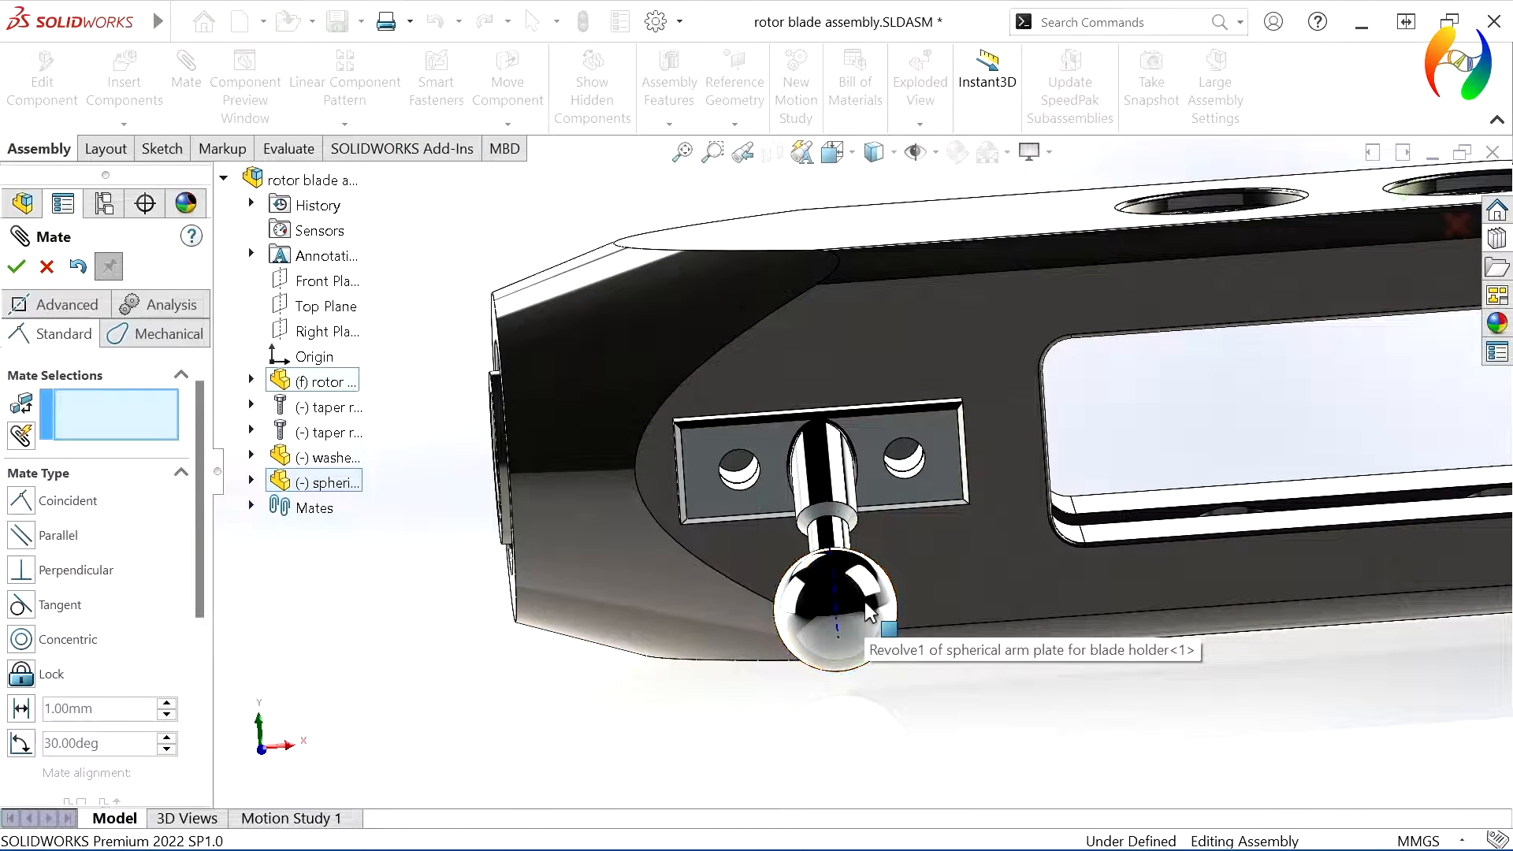
click(48, 268)
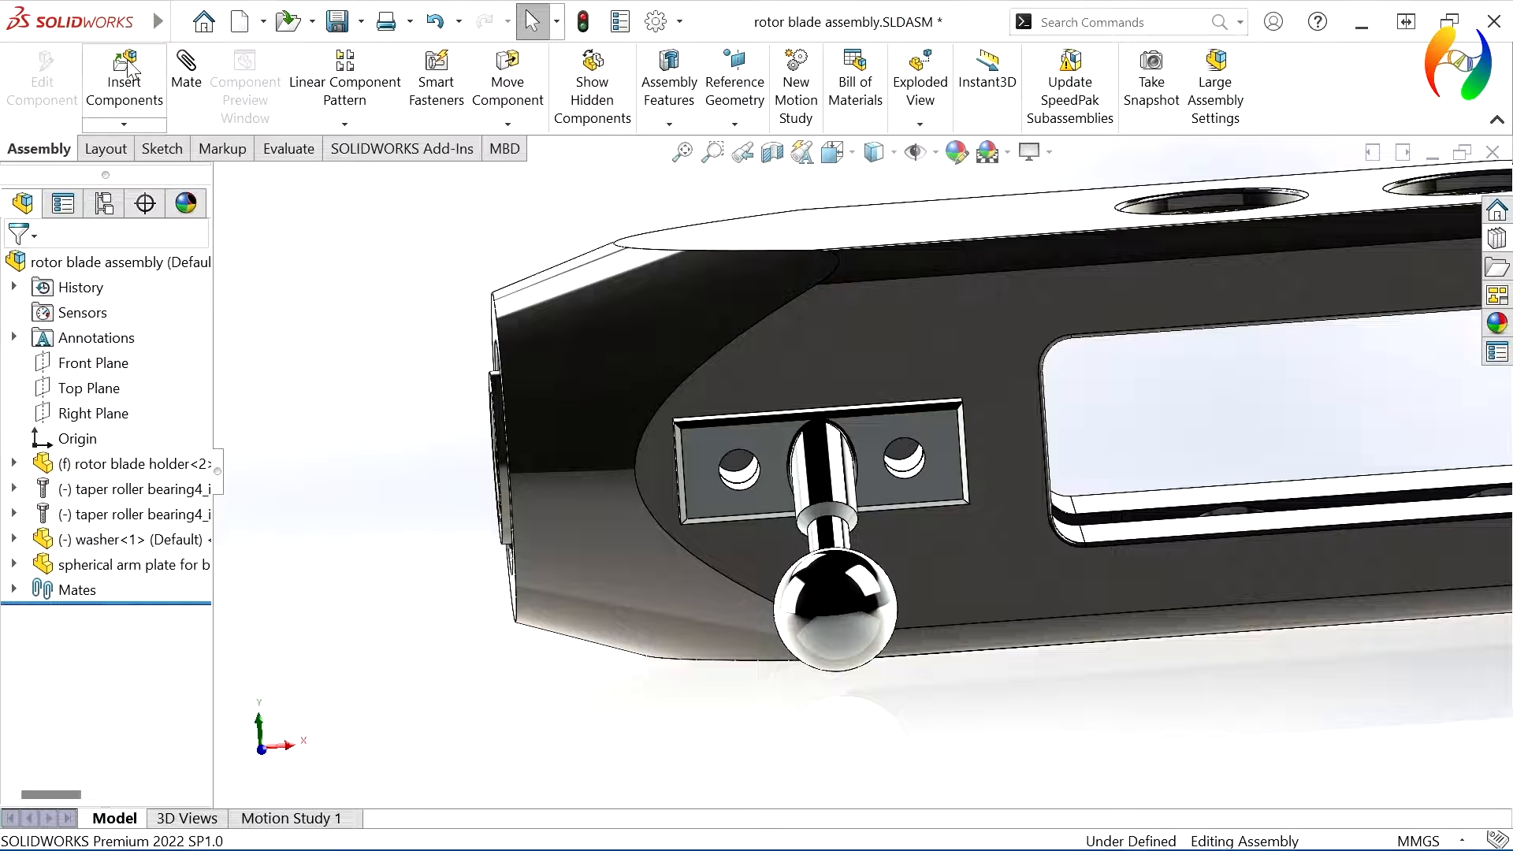
Insert the rotor blade.SLDPRT part and place it below the blade holder.
click(122, 123)
click(134, 149)
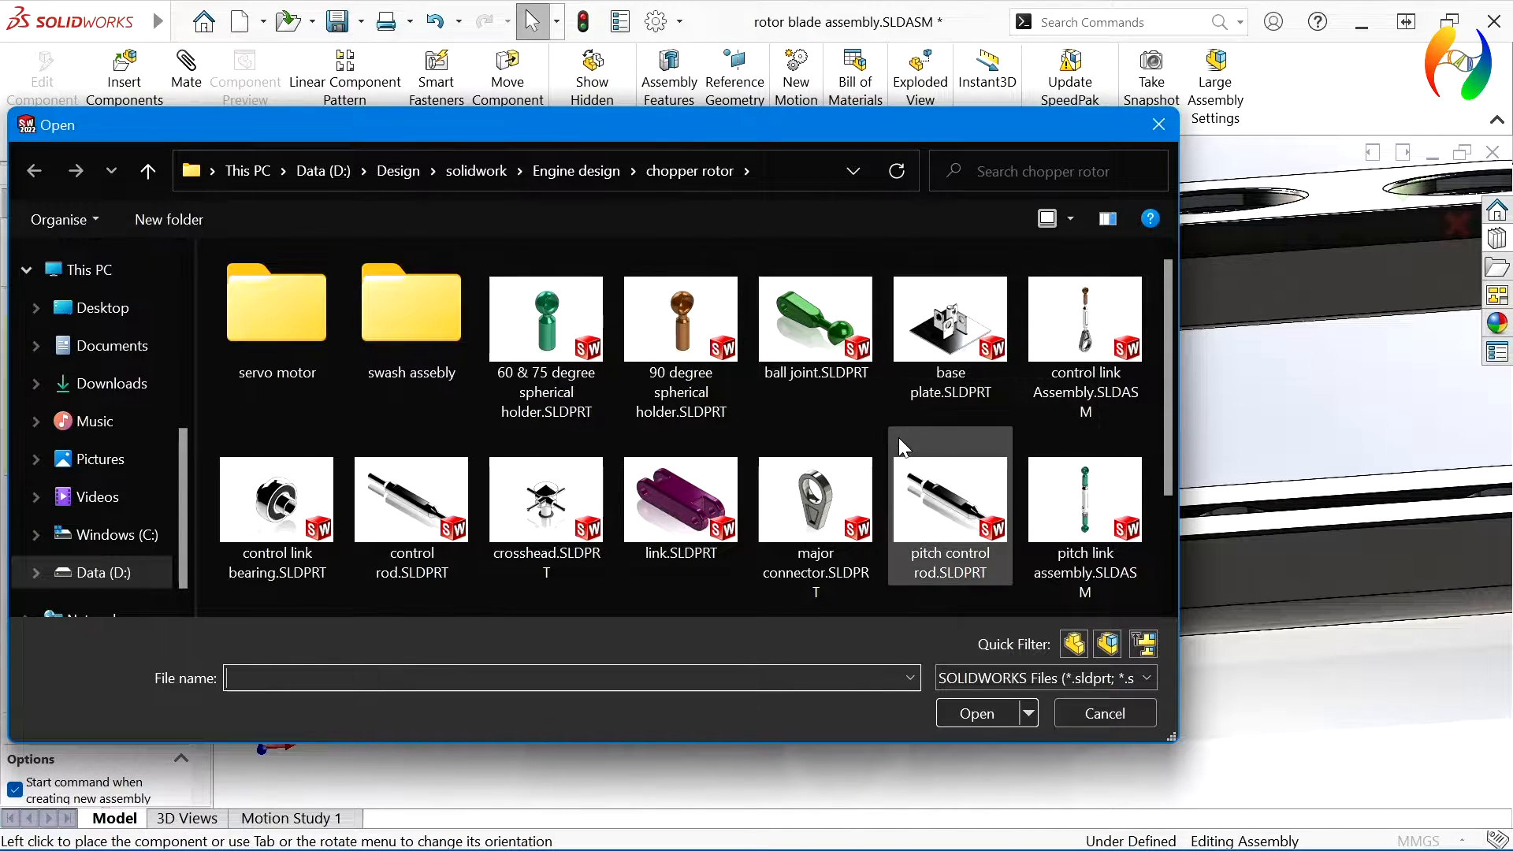
scroll(901, 452, down, 2)
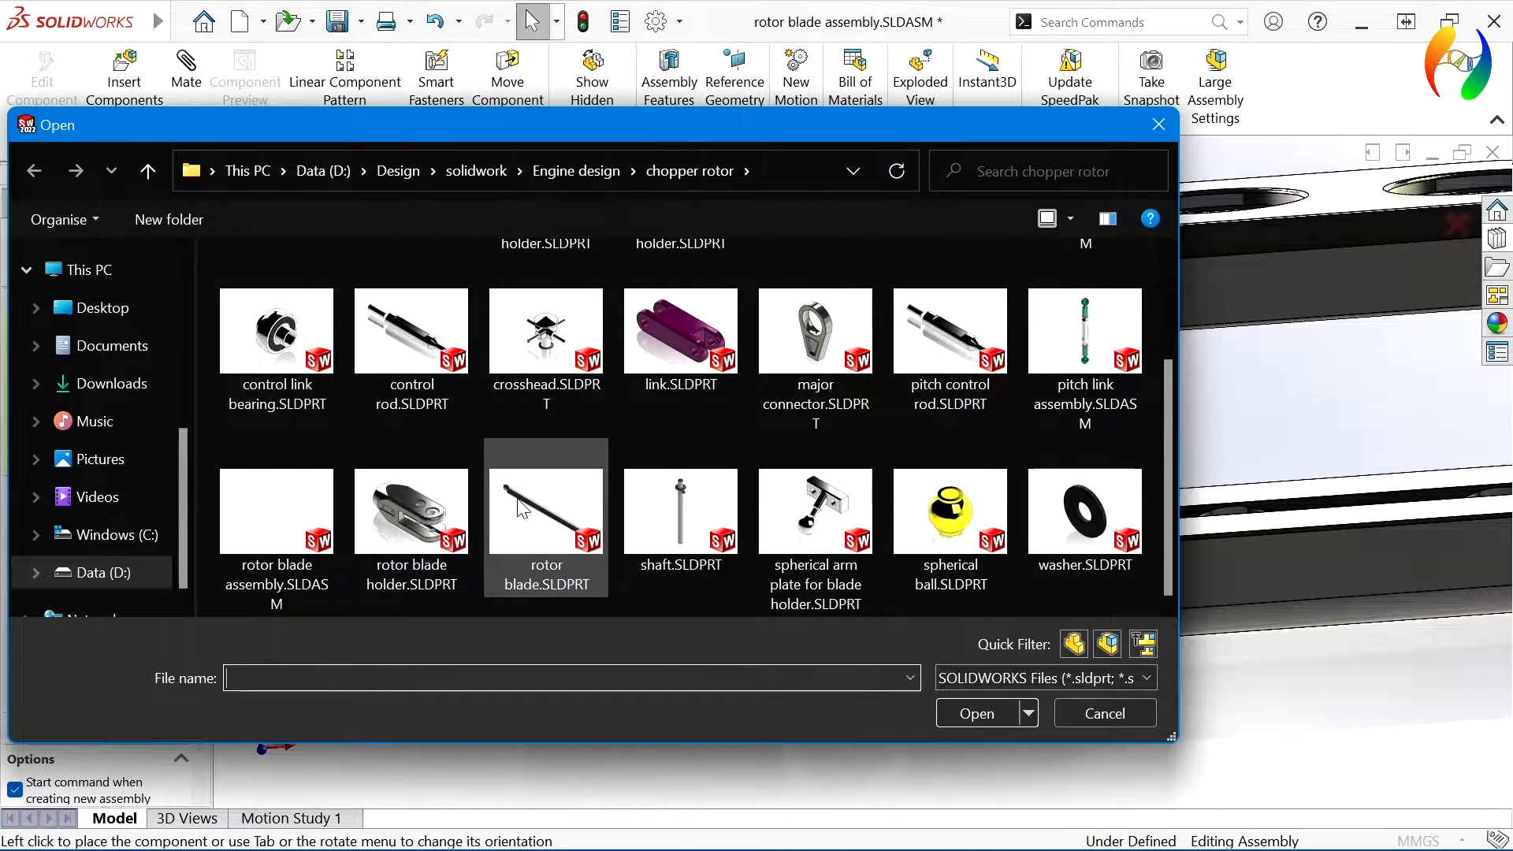
click(561, 491)
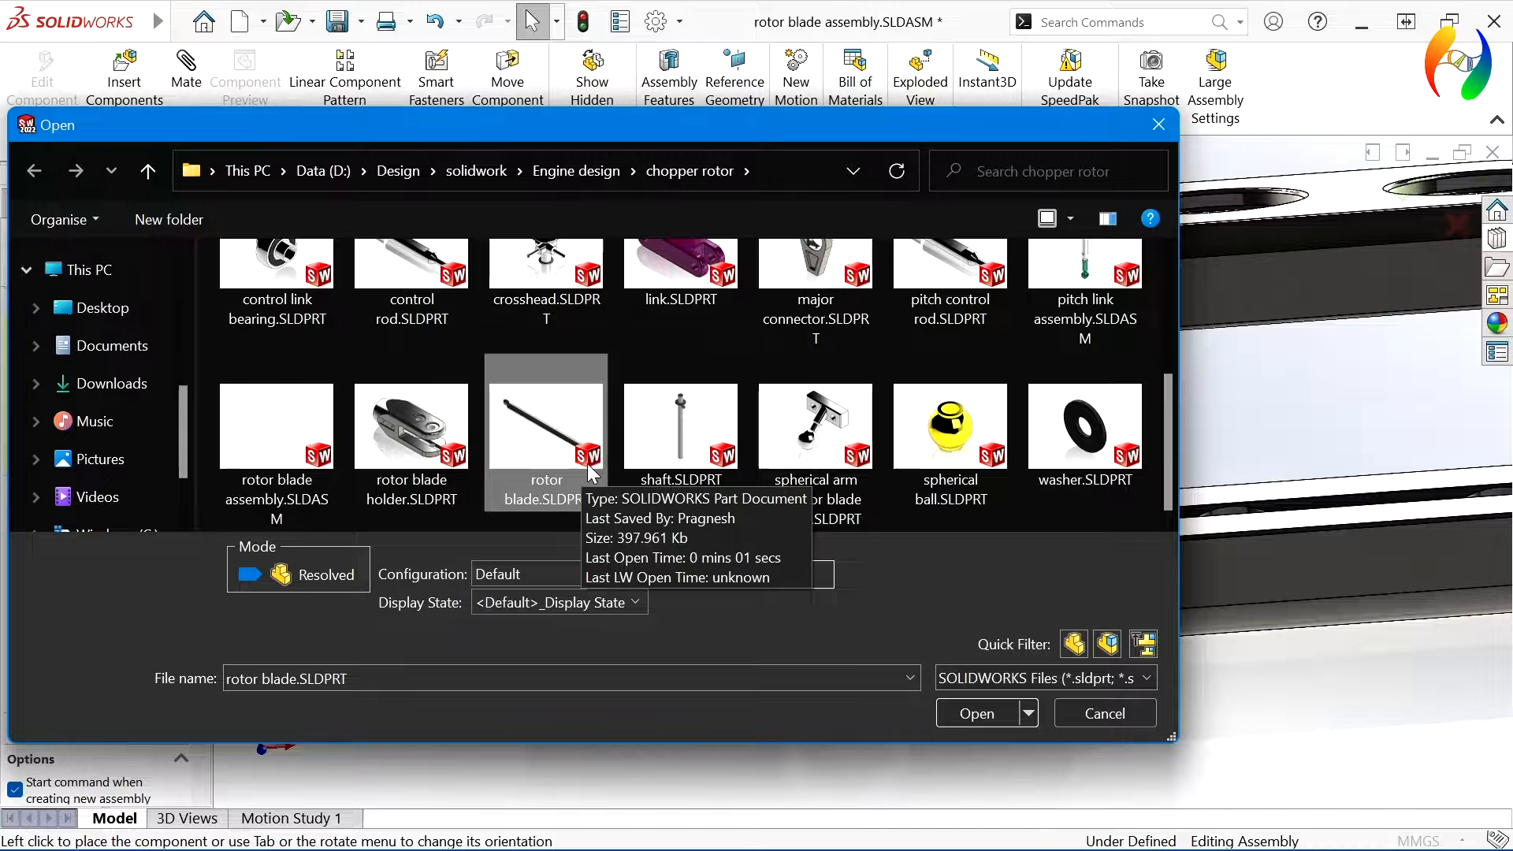
click(978, 714)
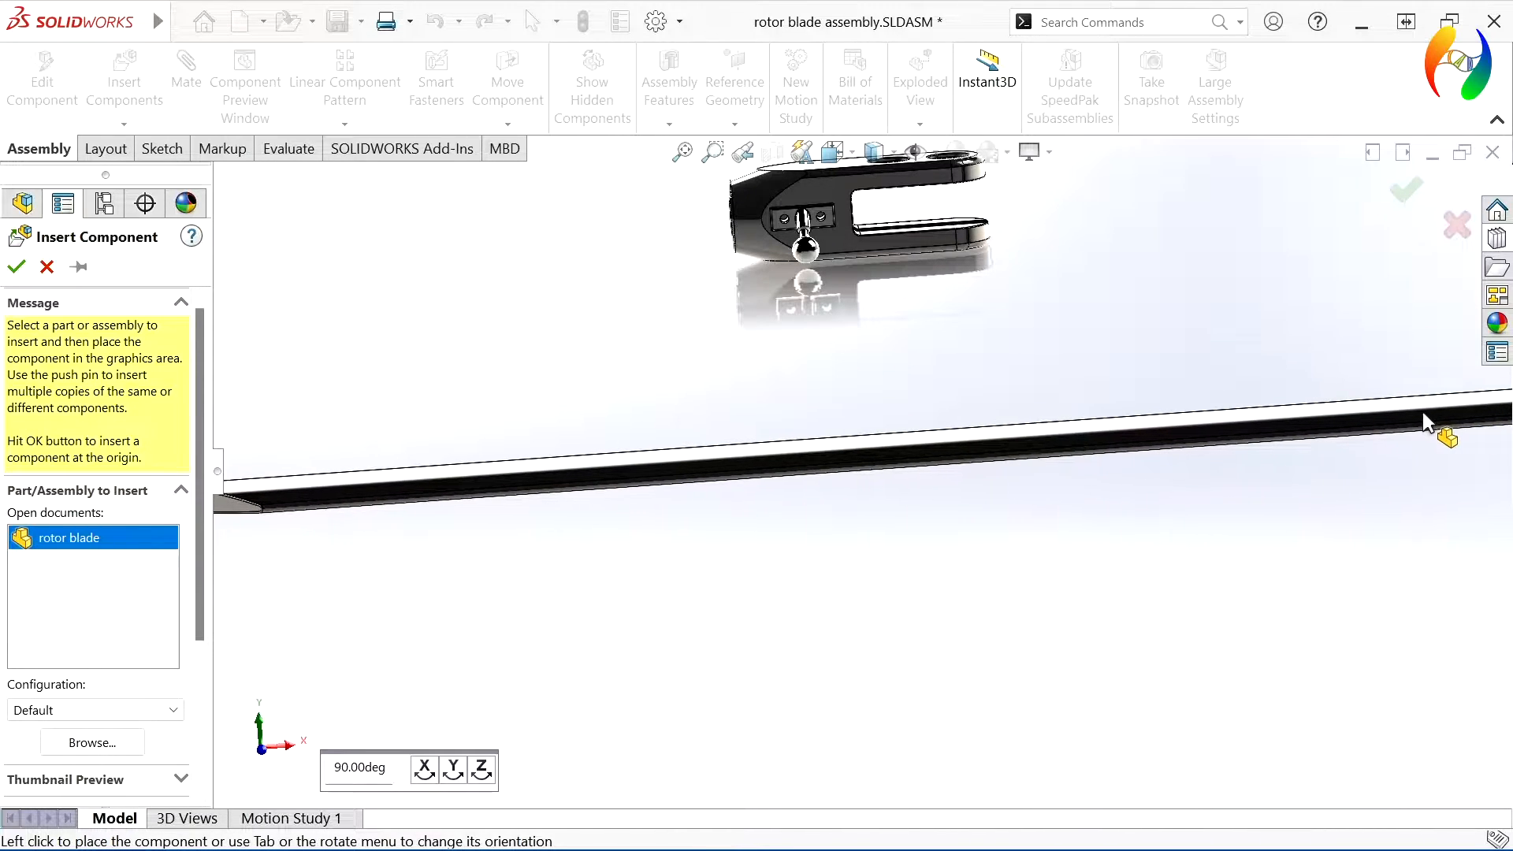
click(1287, 478)
Start a mate with the cylindrical face of the rotor blade's root hole nearer the airfoil.
scroll(1105, 535, up, 7)
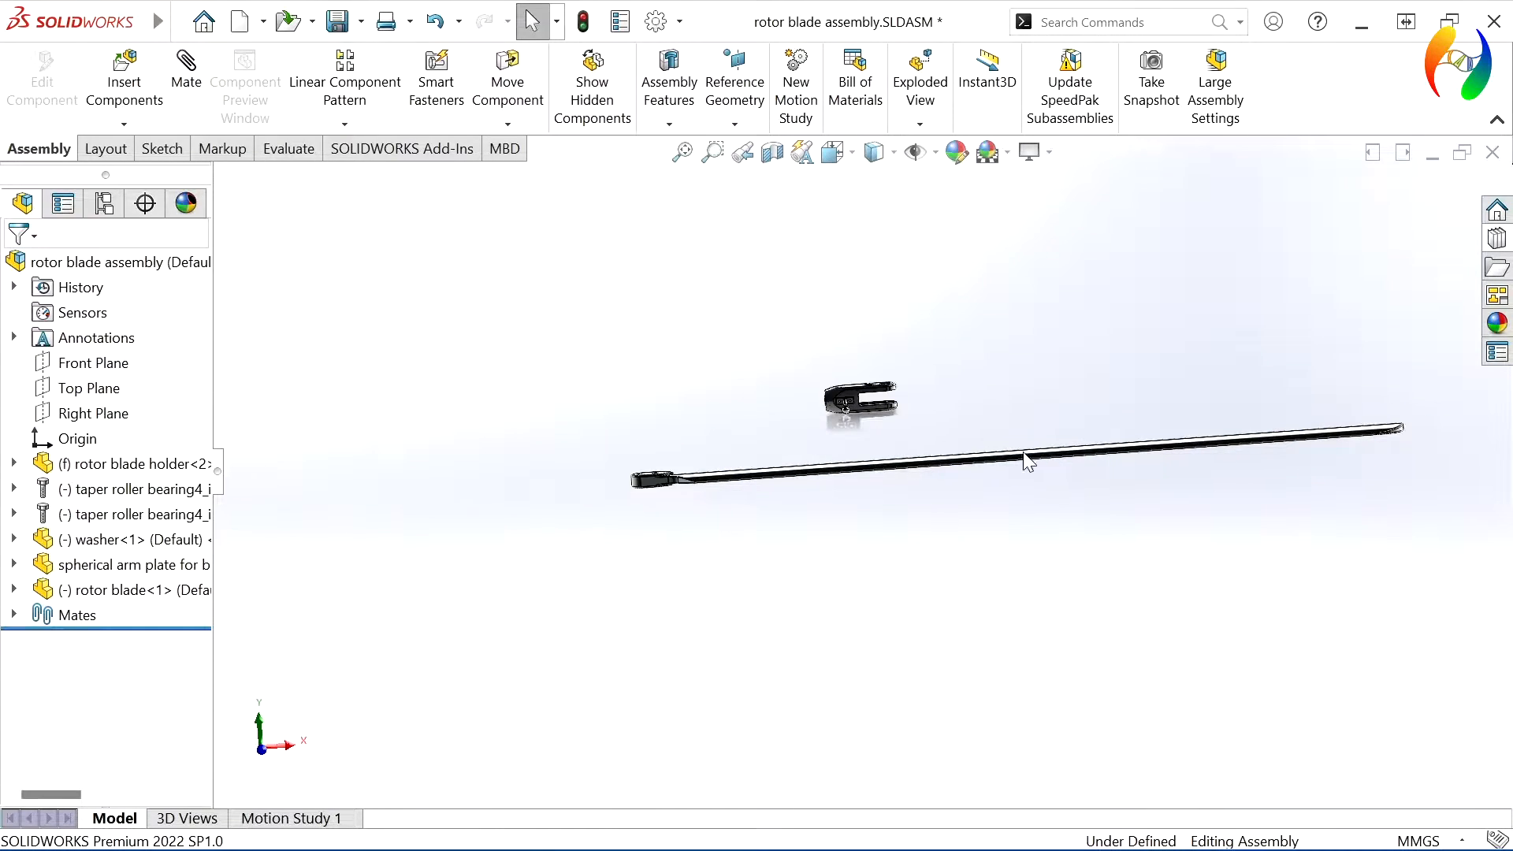
scroll(917, 407, down, 8)
scroll(864, 456, up, 5)
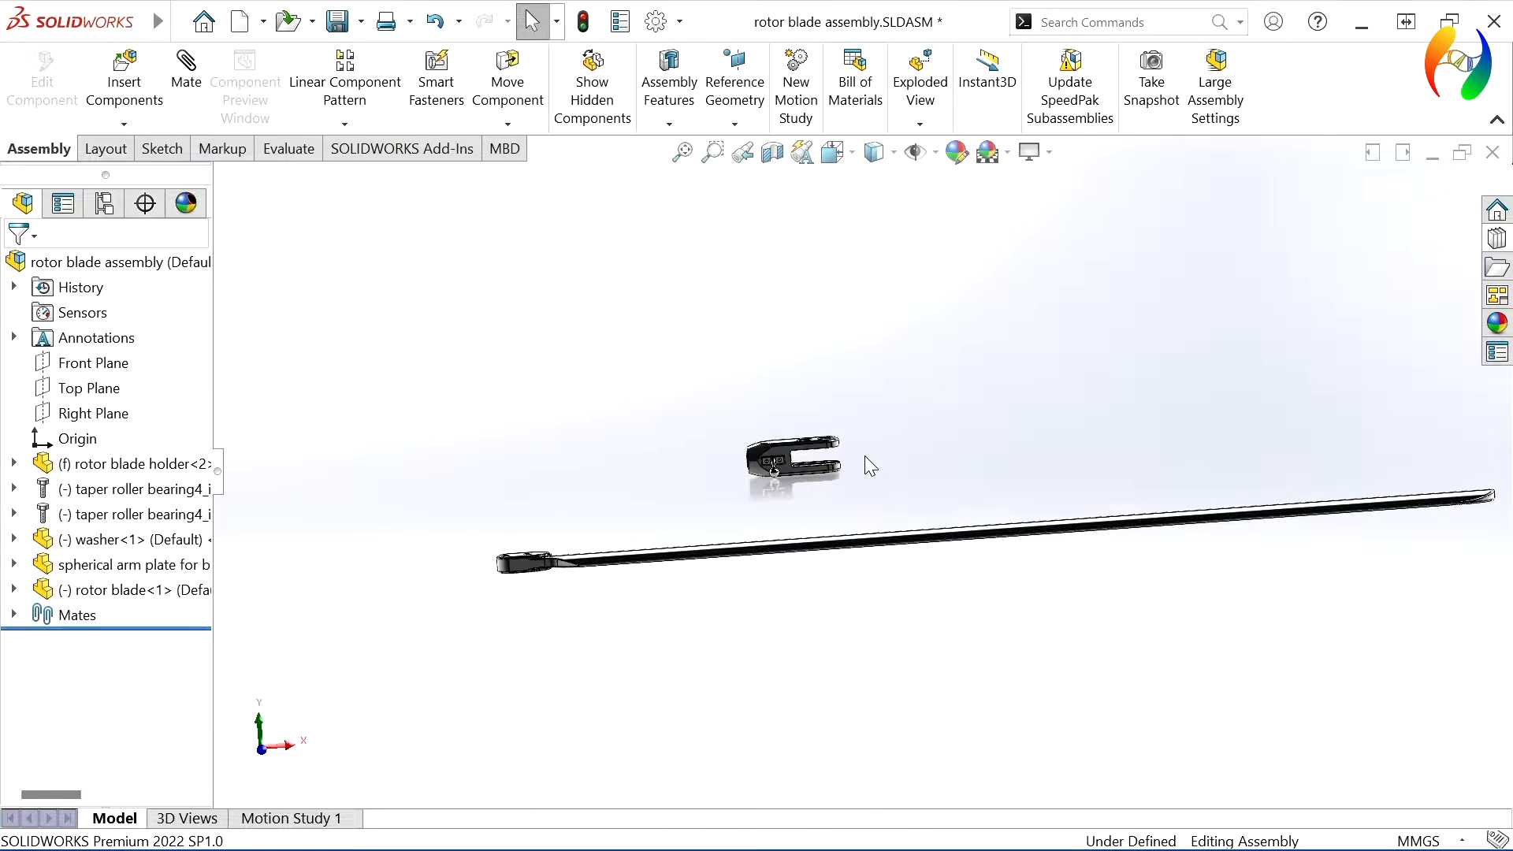
middle_drag(864, 455, 522, 674)
scroll(821, 446, down, 2)
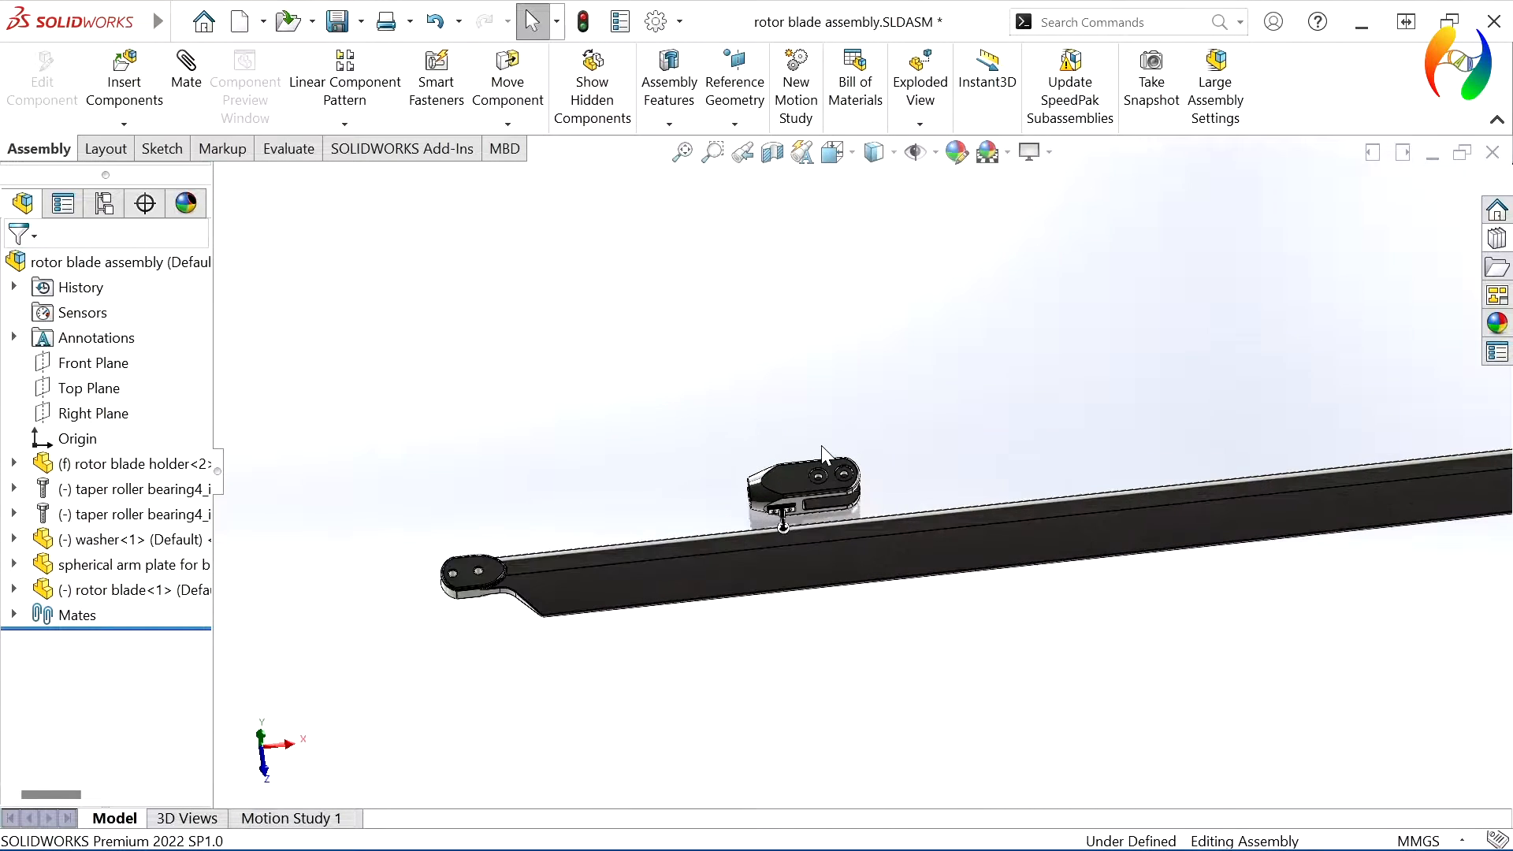
scroll(817, 470, up, 2)
scroll(815, 491, down, 4)
scroll(859, 477, up, 2)
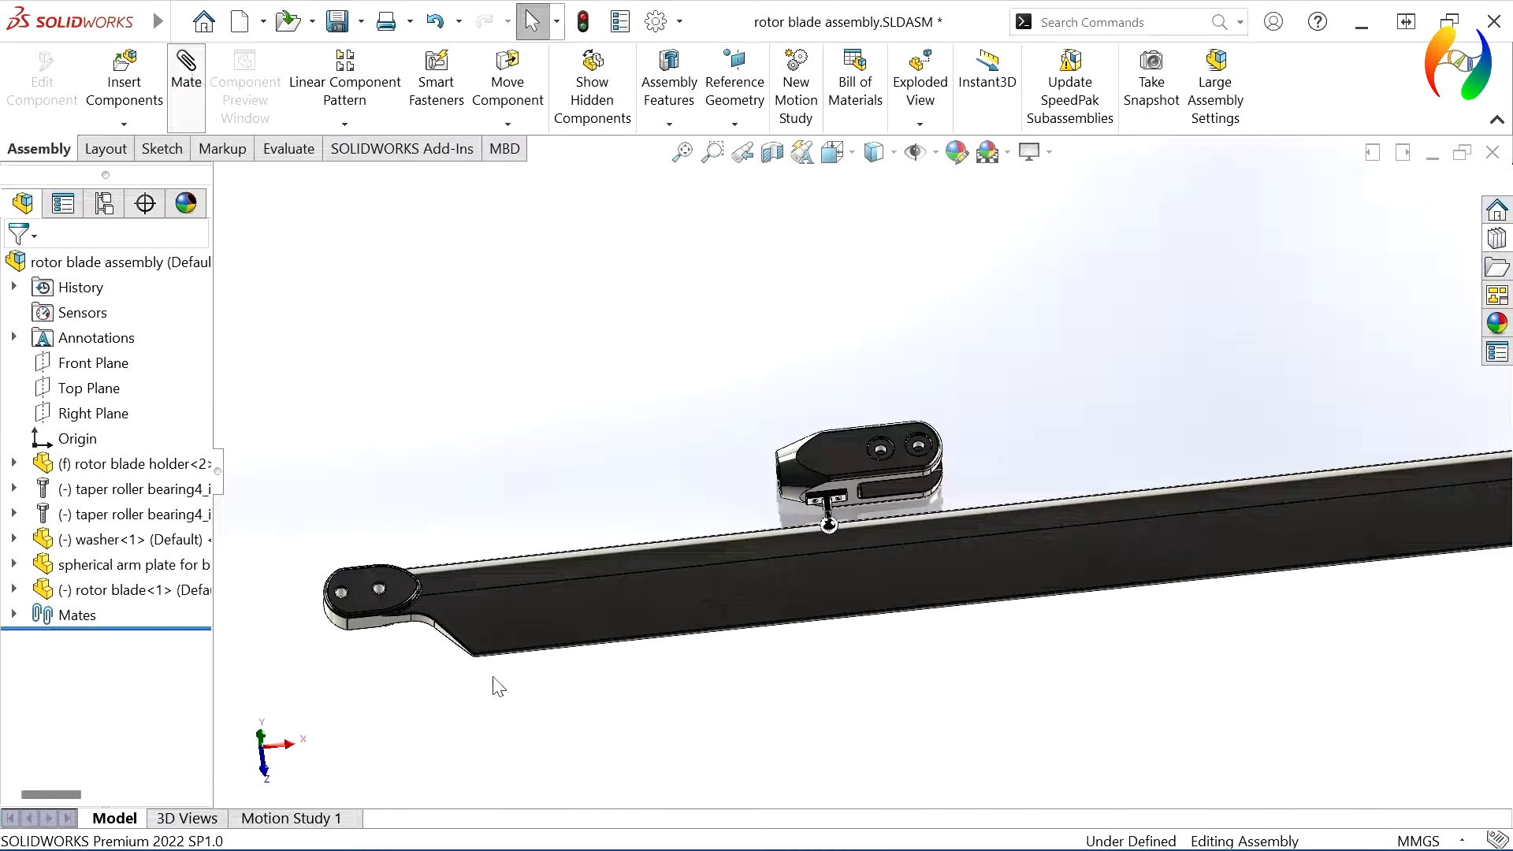
scroll(429, 602, down, 6)
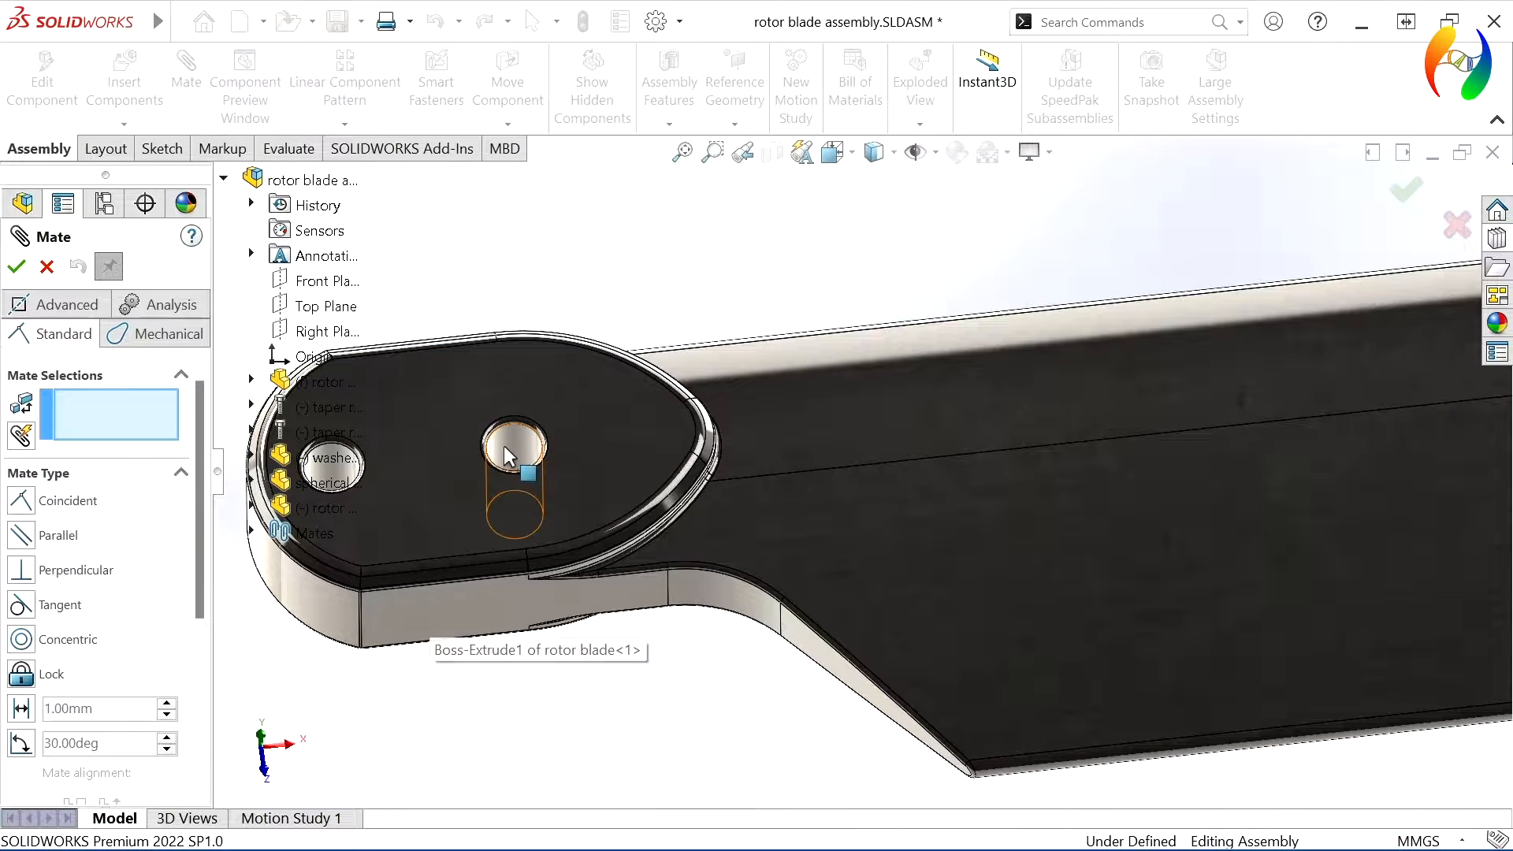
click(505, 446)
scroll(575, 625, up, 6)
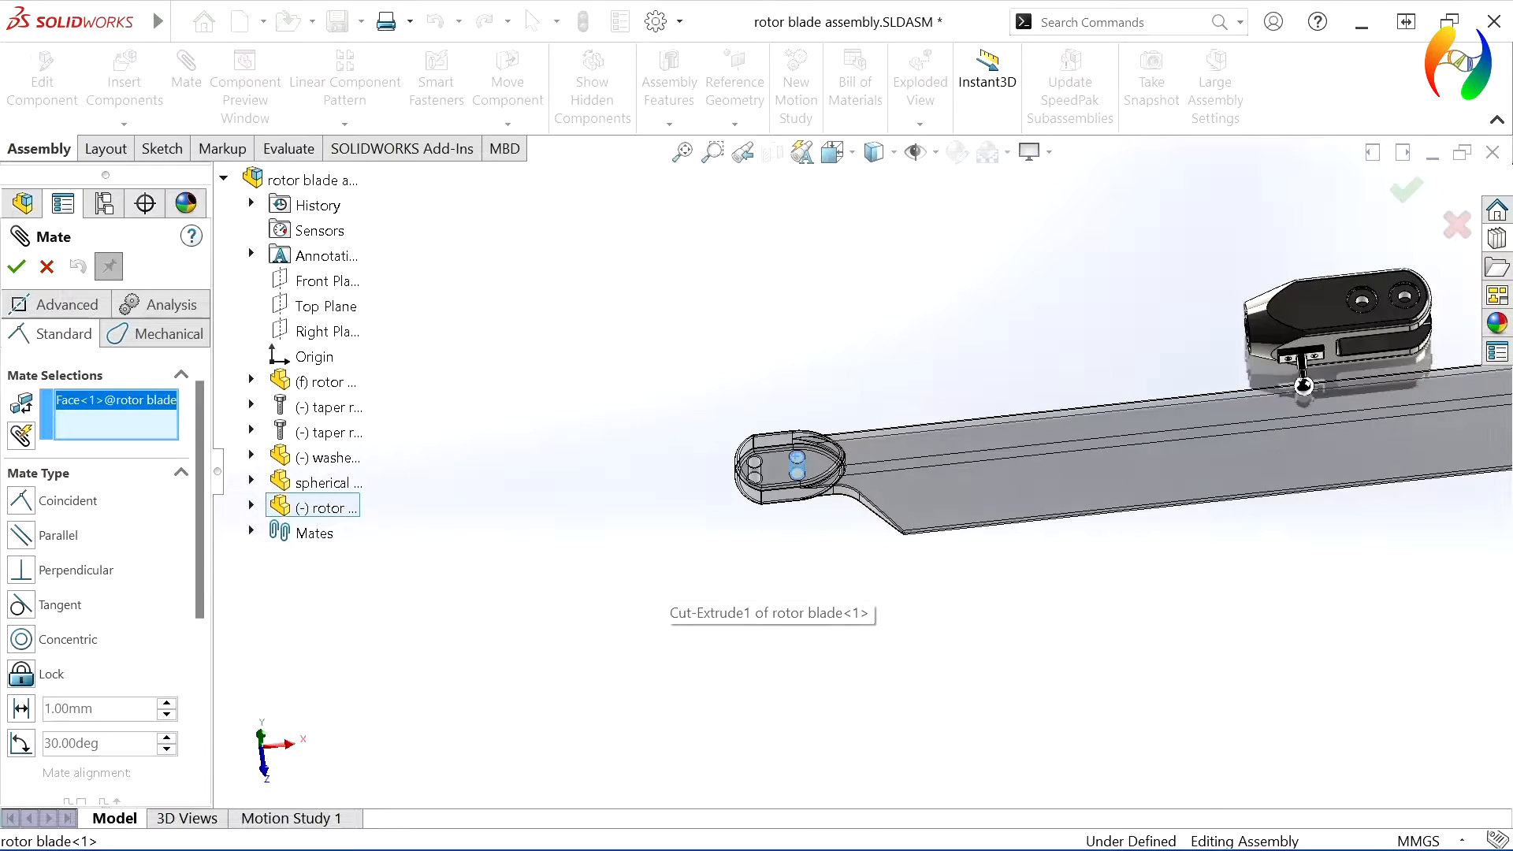
scroll(1387, 307, down, 3)
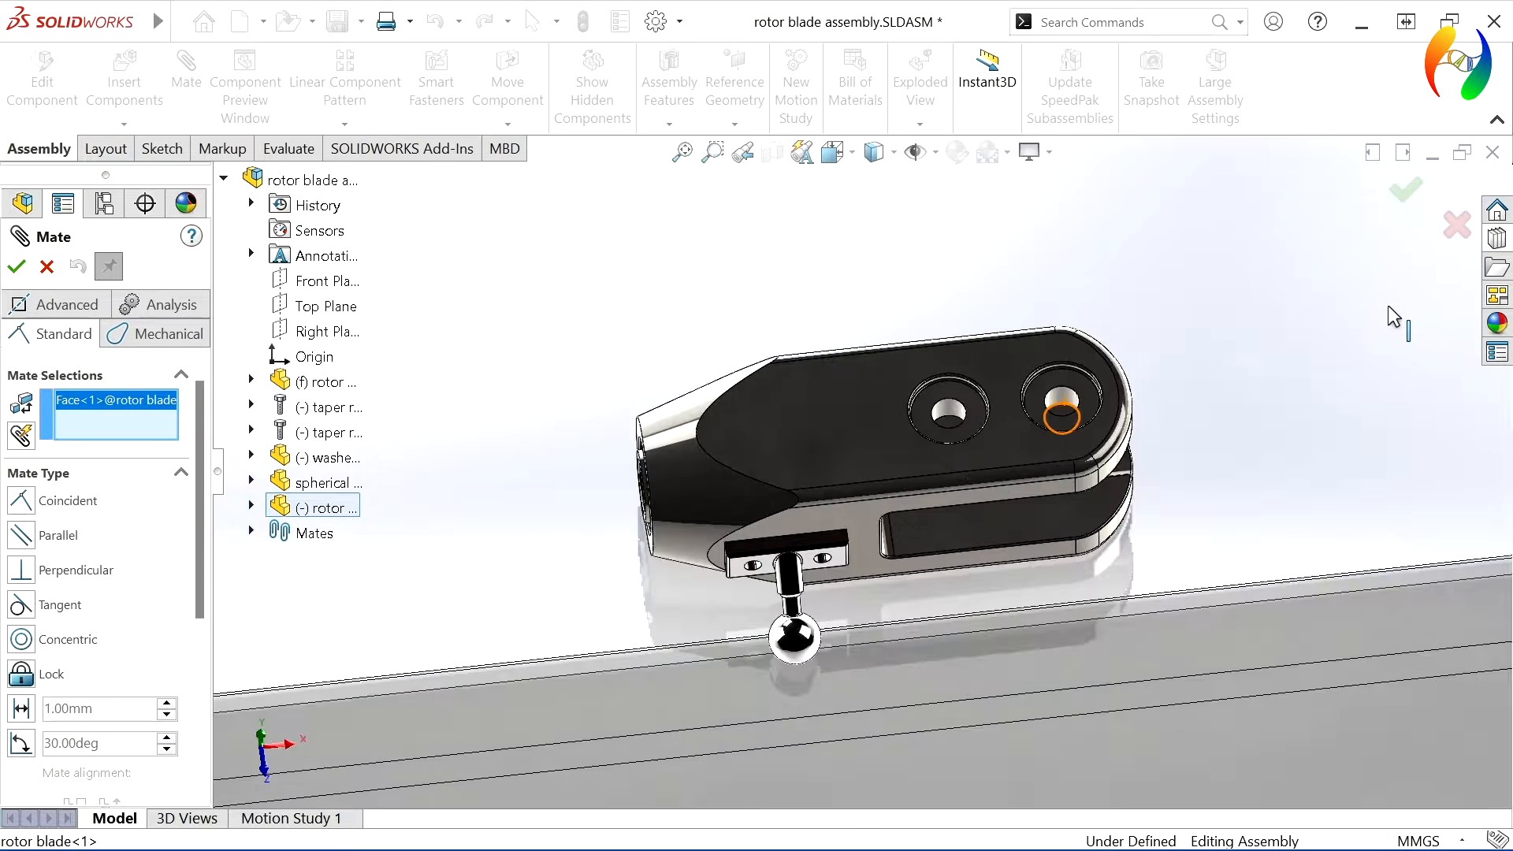
click(1057, 395)
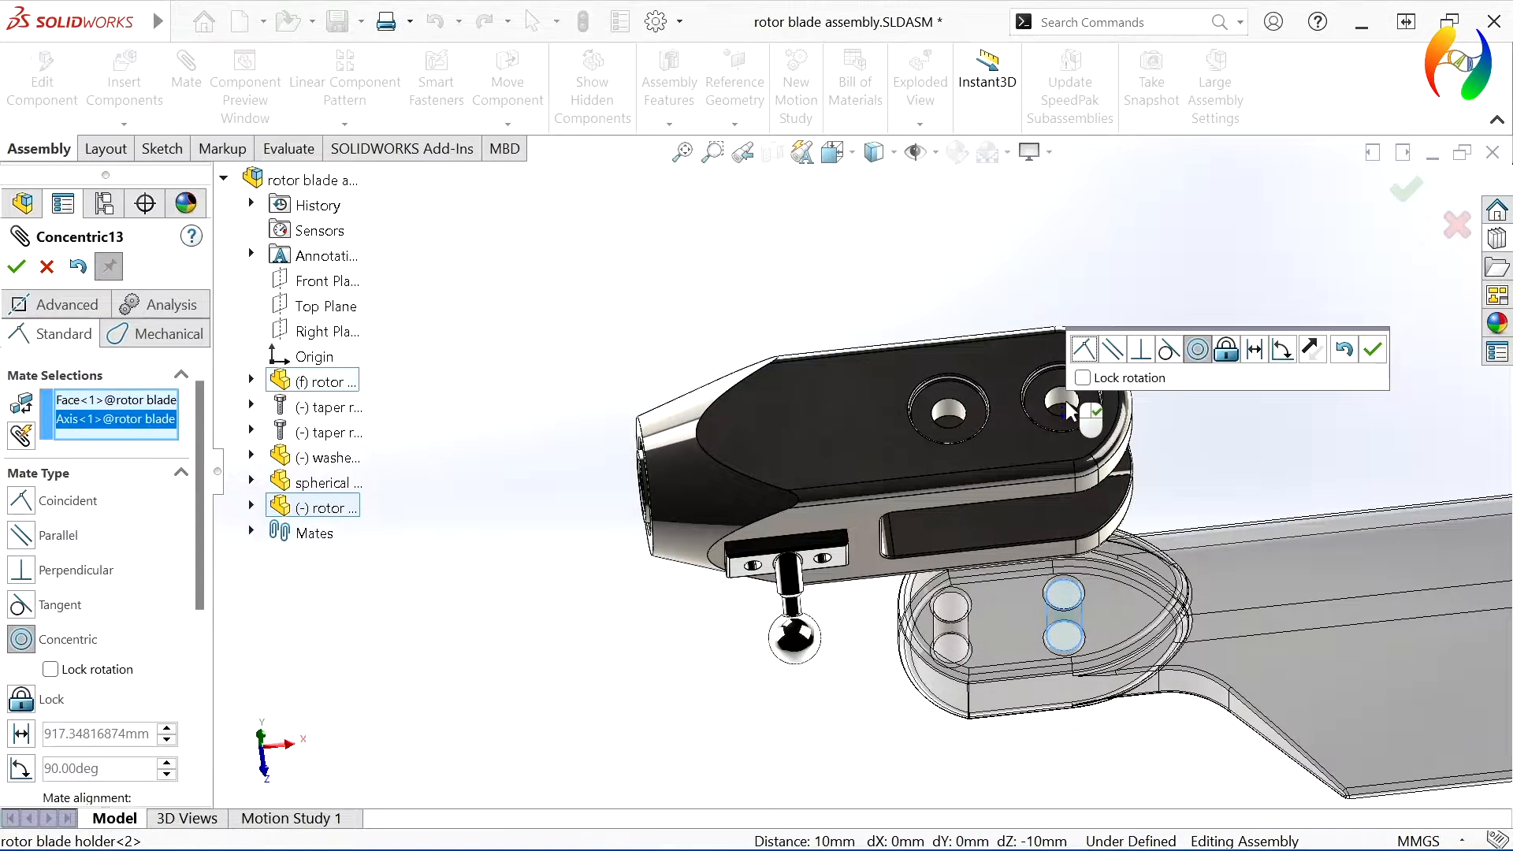
right_click(88, 414)
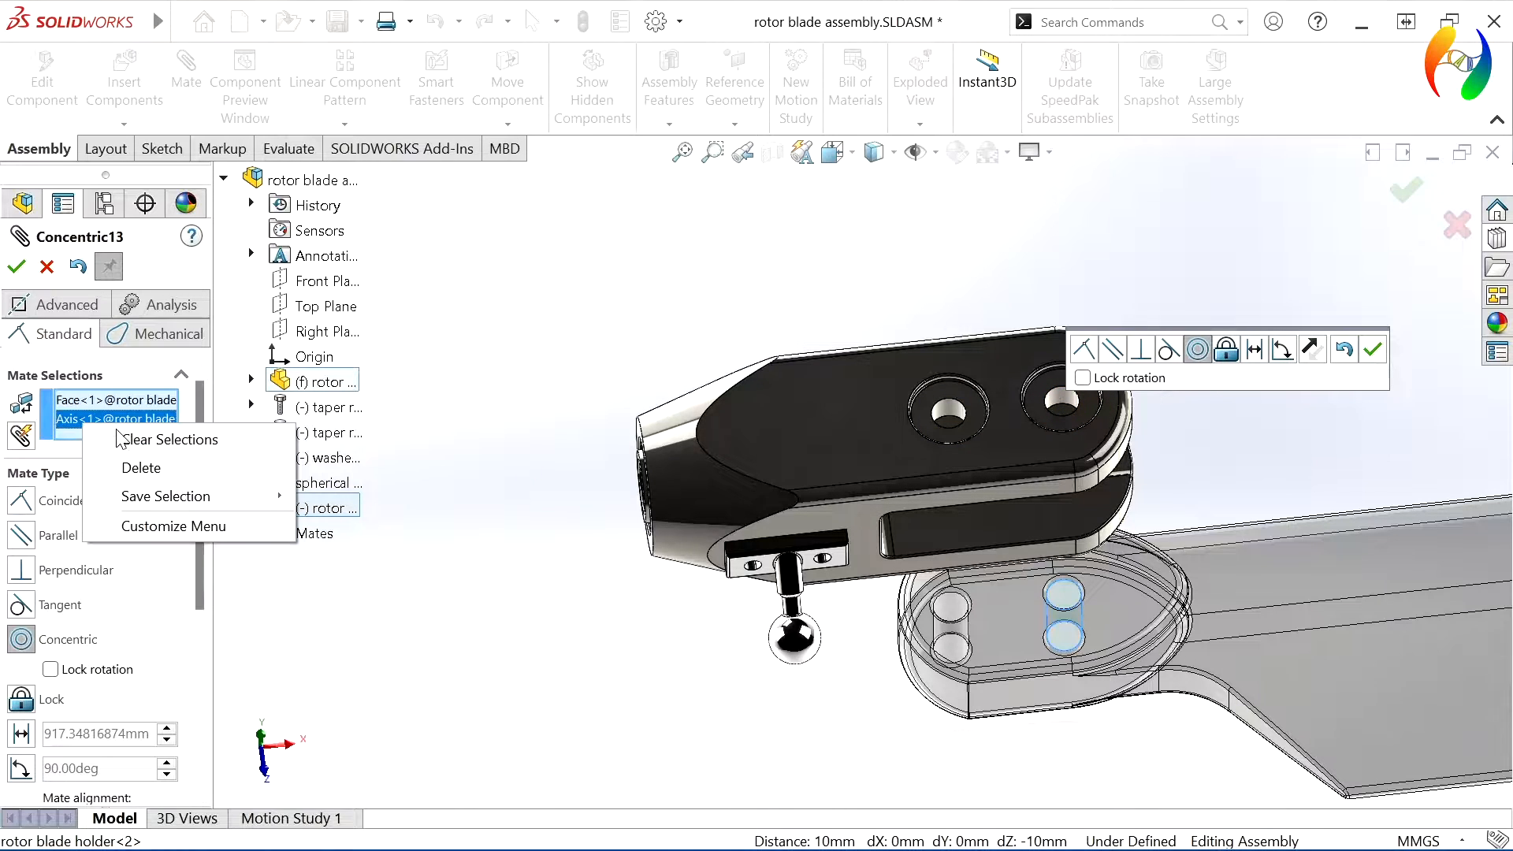
click(139, 470)
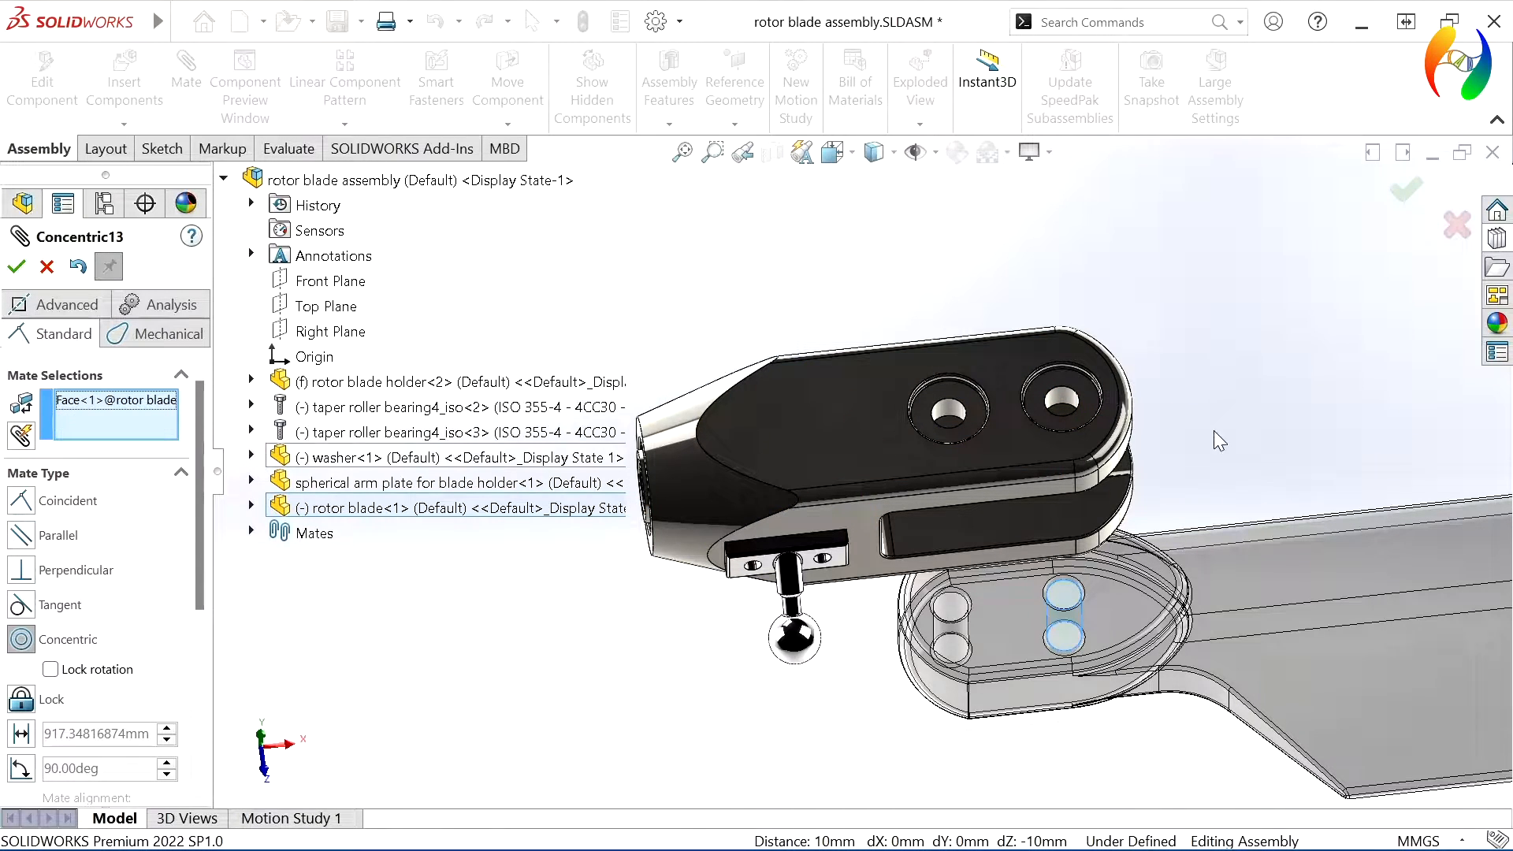
Make the selected blade hole concentric with the holder's hole nearest the fork's open end, flipping the alignment so the blade extends outward.
click(1060, 404)
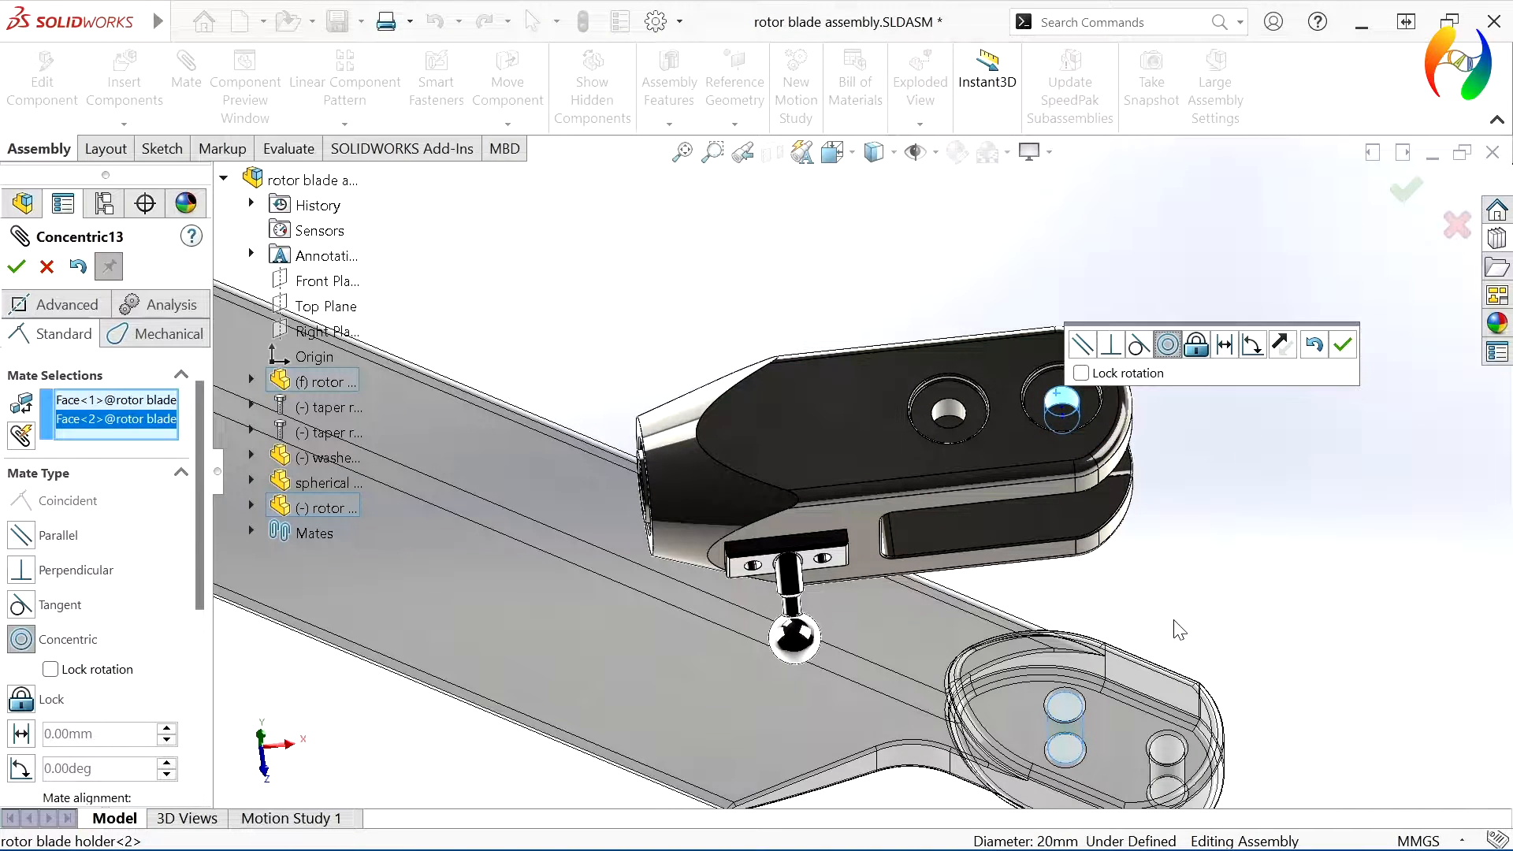
click(1283, 349)
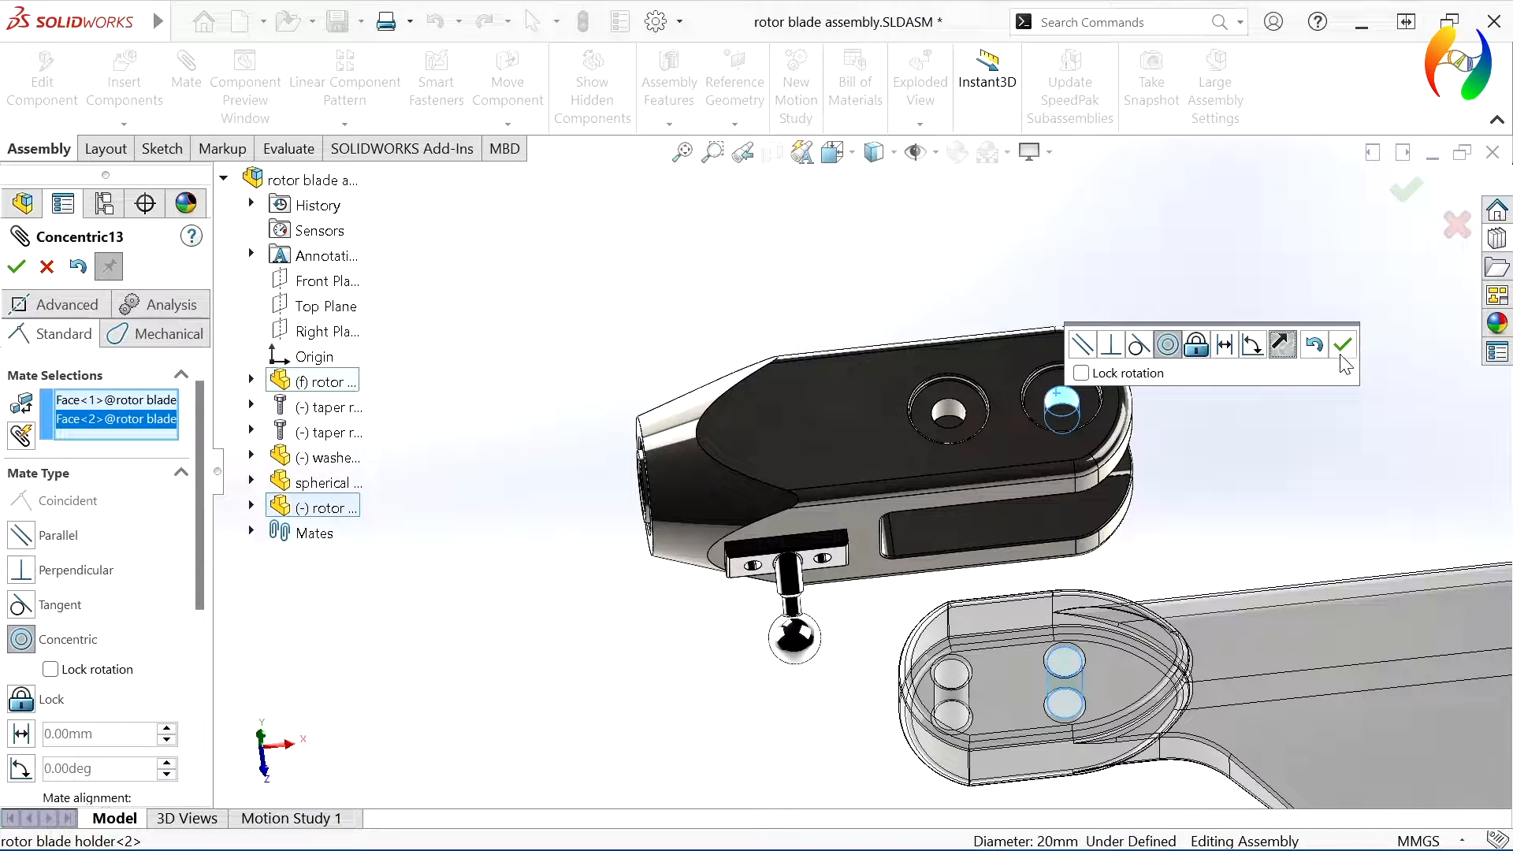
click(1345, 347)
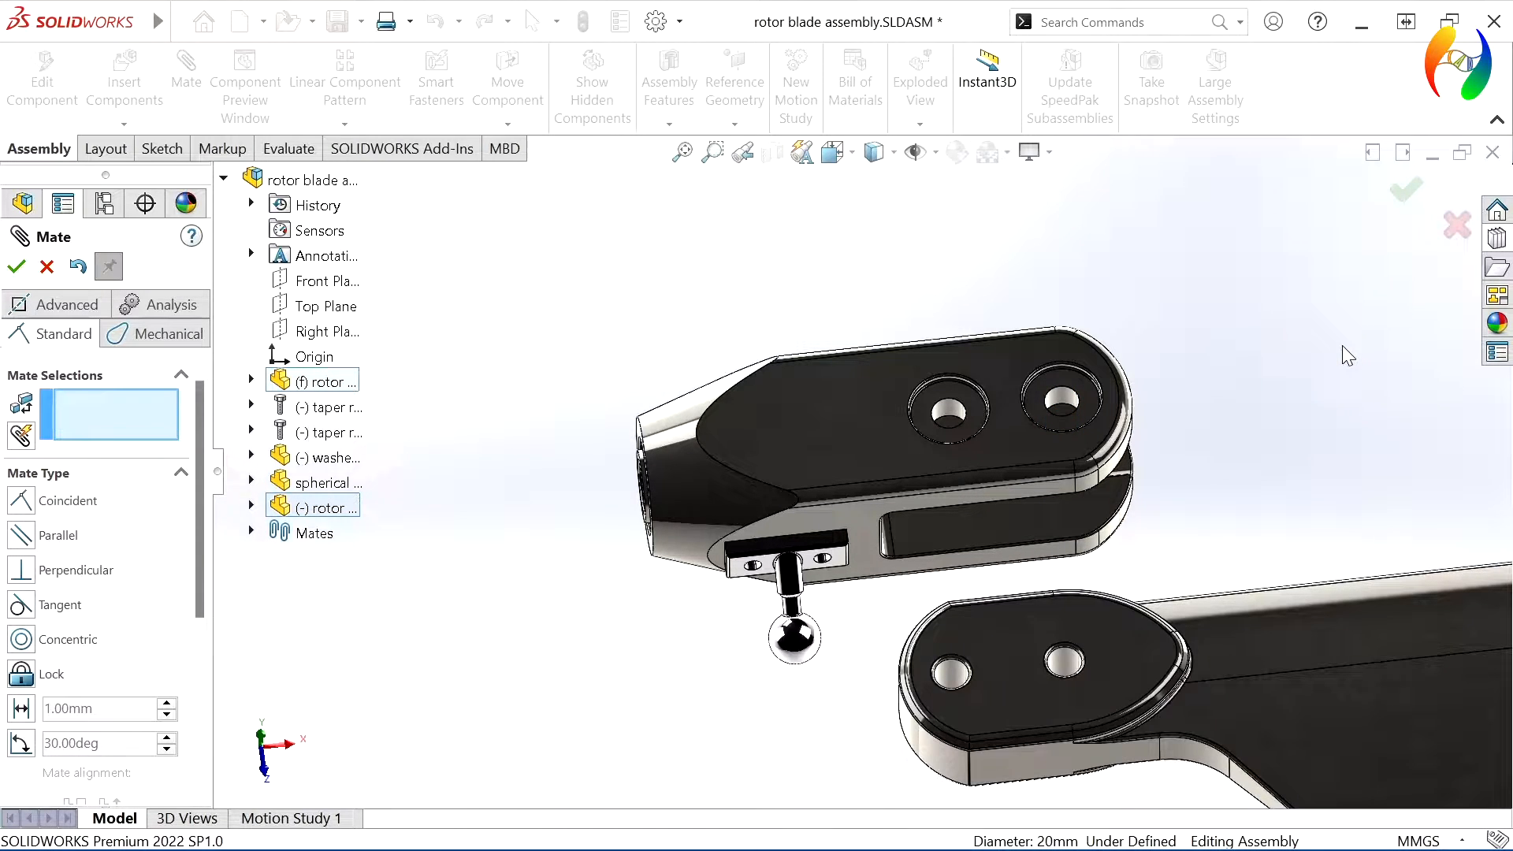
Add a concentric mate between the holder's inner fork hole and the blade hole nearest the root end.
click(961, 415)
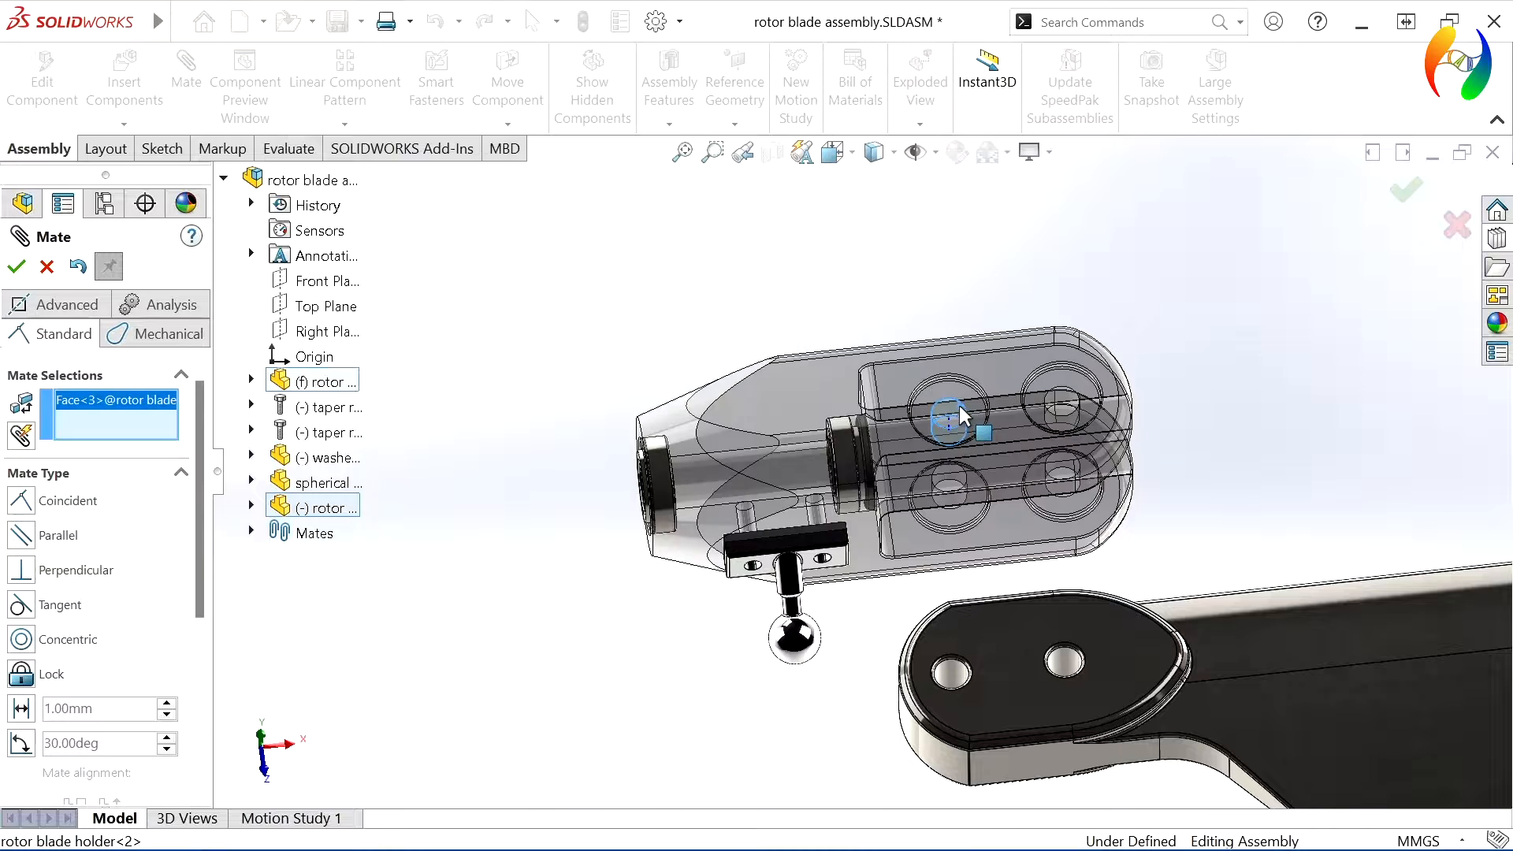
click(955, 672)
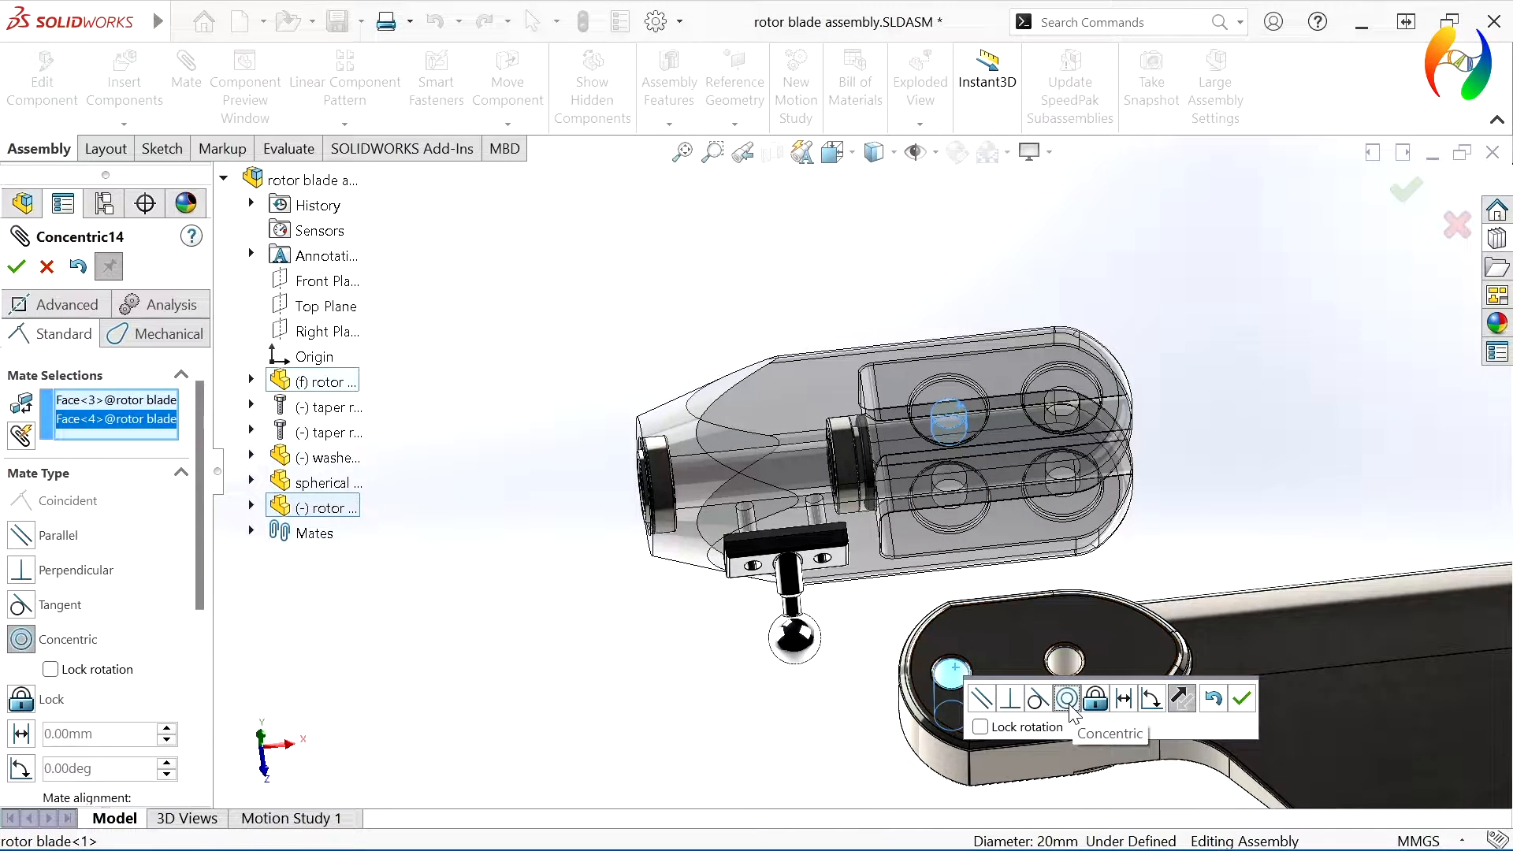
click(1243, 700)
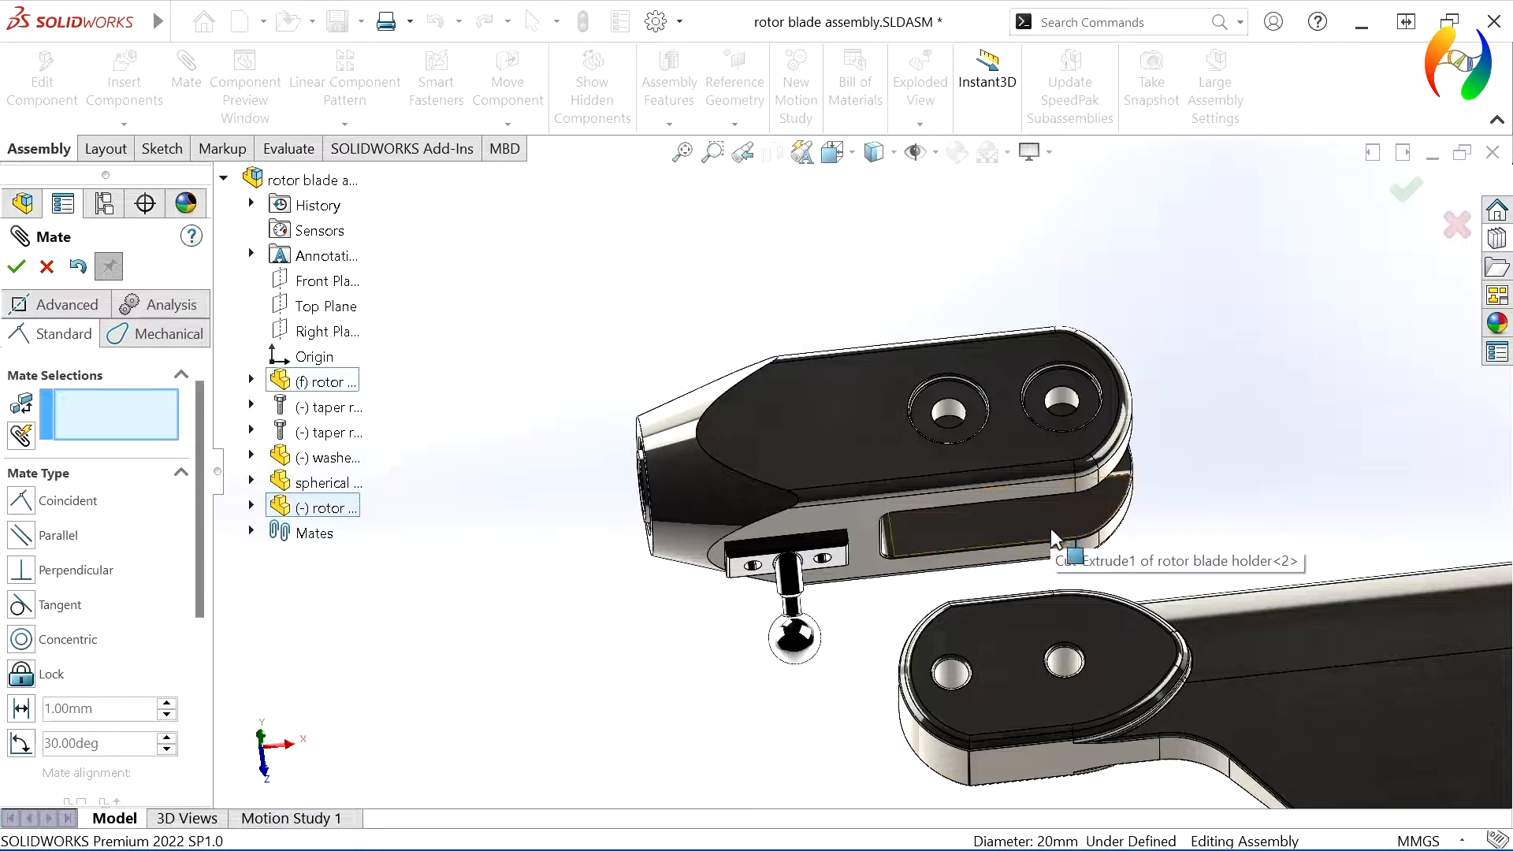
Add a coincident mate between the blade root's upper flat face and the inner face of the holder's upper fork arm.
click(1011, 631)
middle_drag(771, 637, 770, 381)
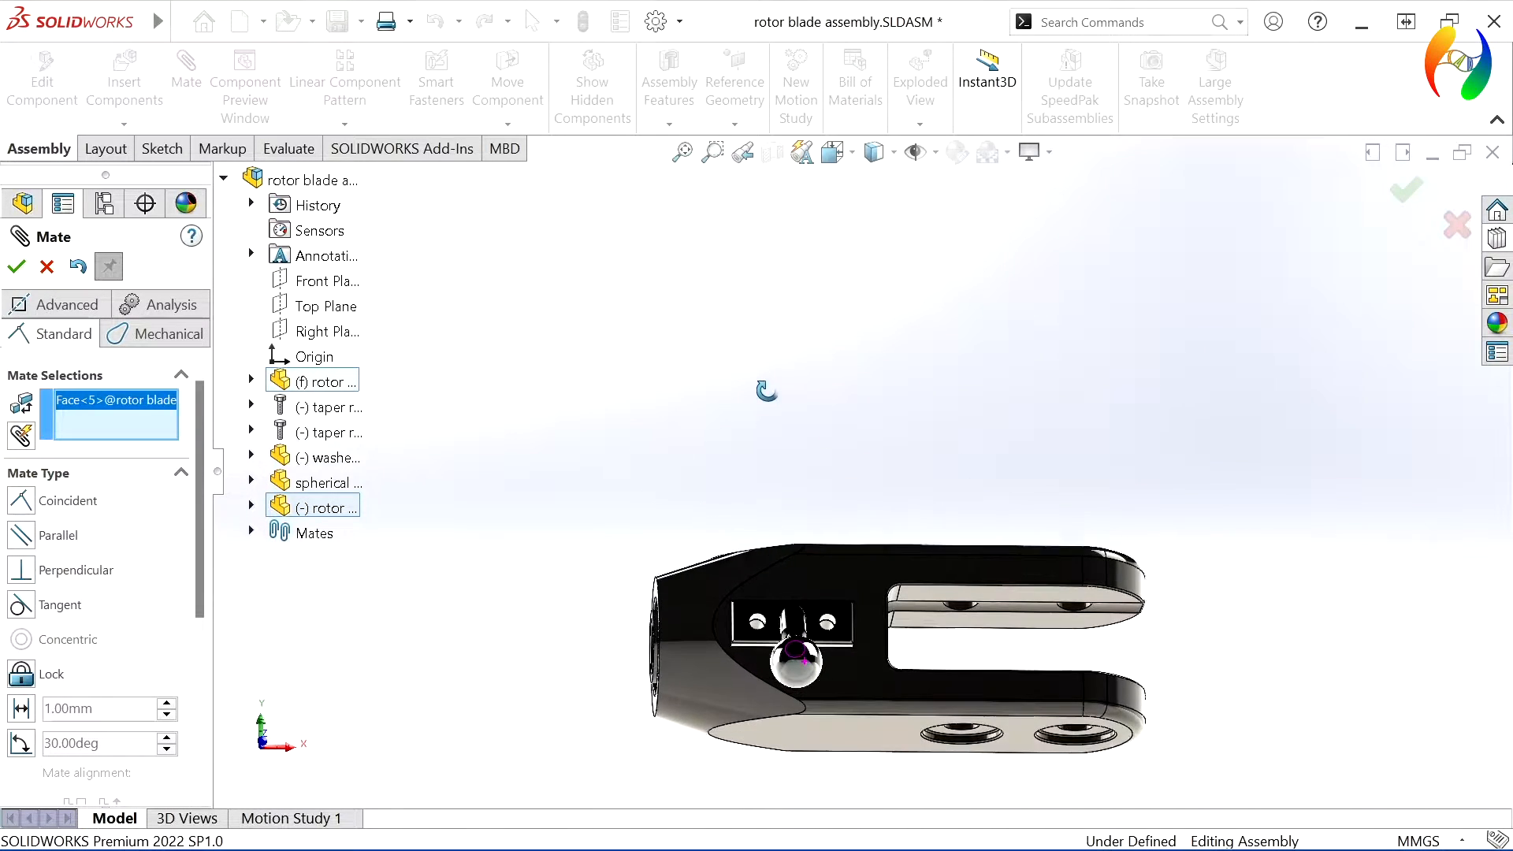
click(987, 593)
middle_drag(1048, 455, 1034, 514)
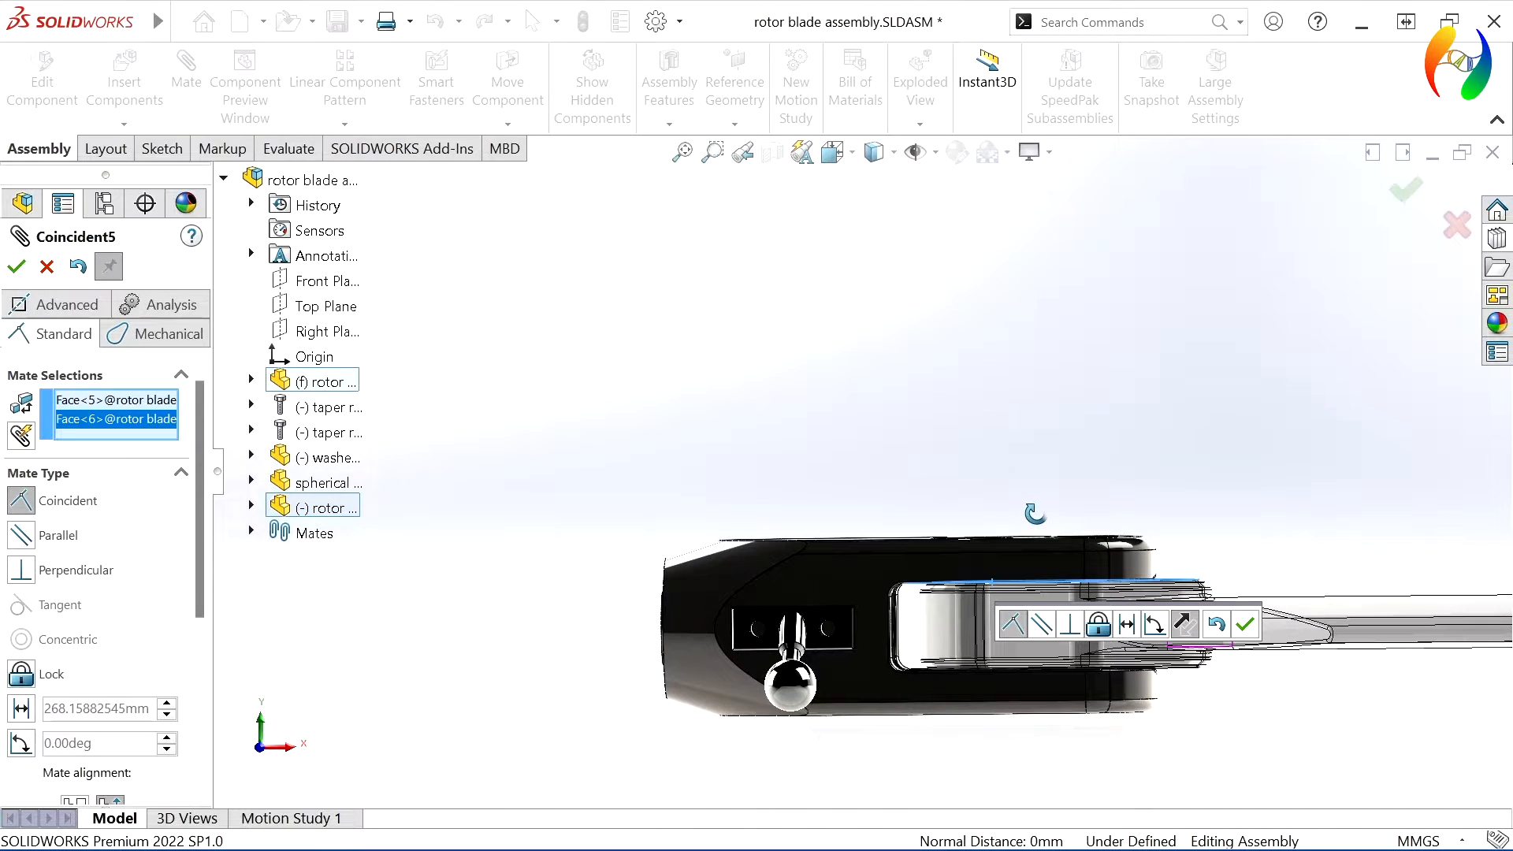
click(1244, 624)
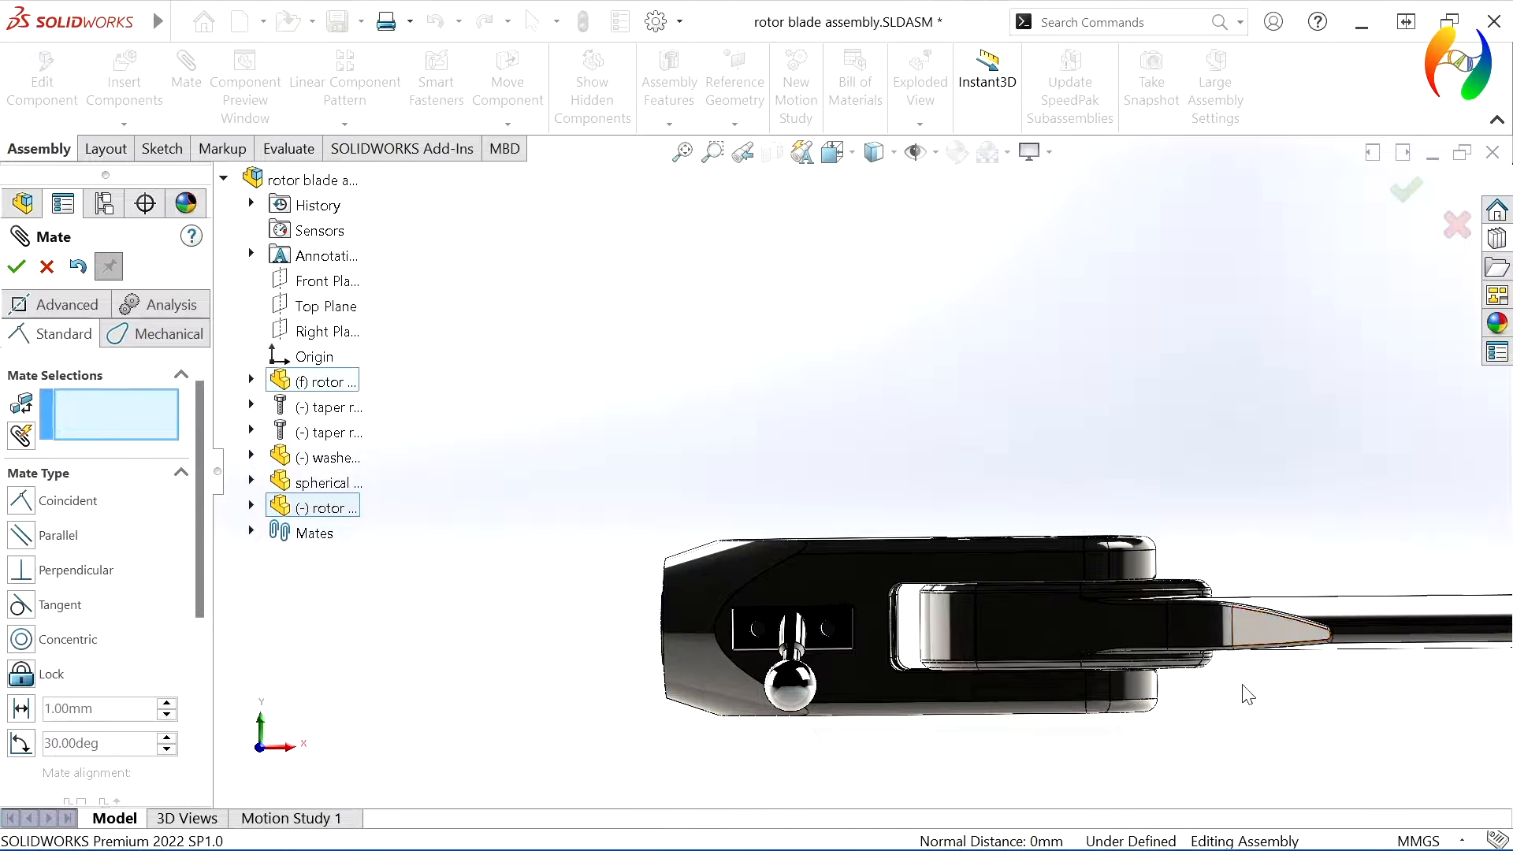
middle_drag(1247, 694, 1185, 716)
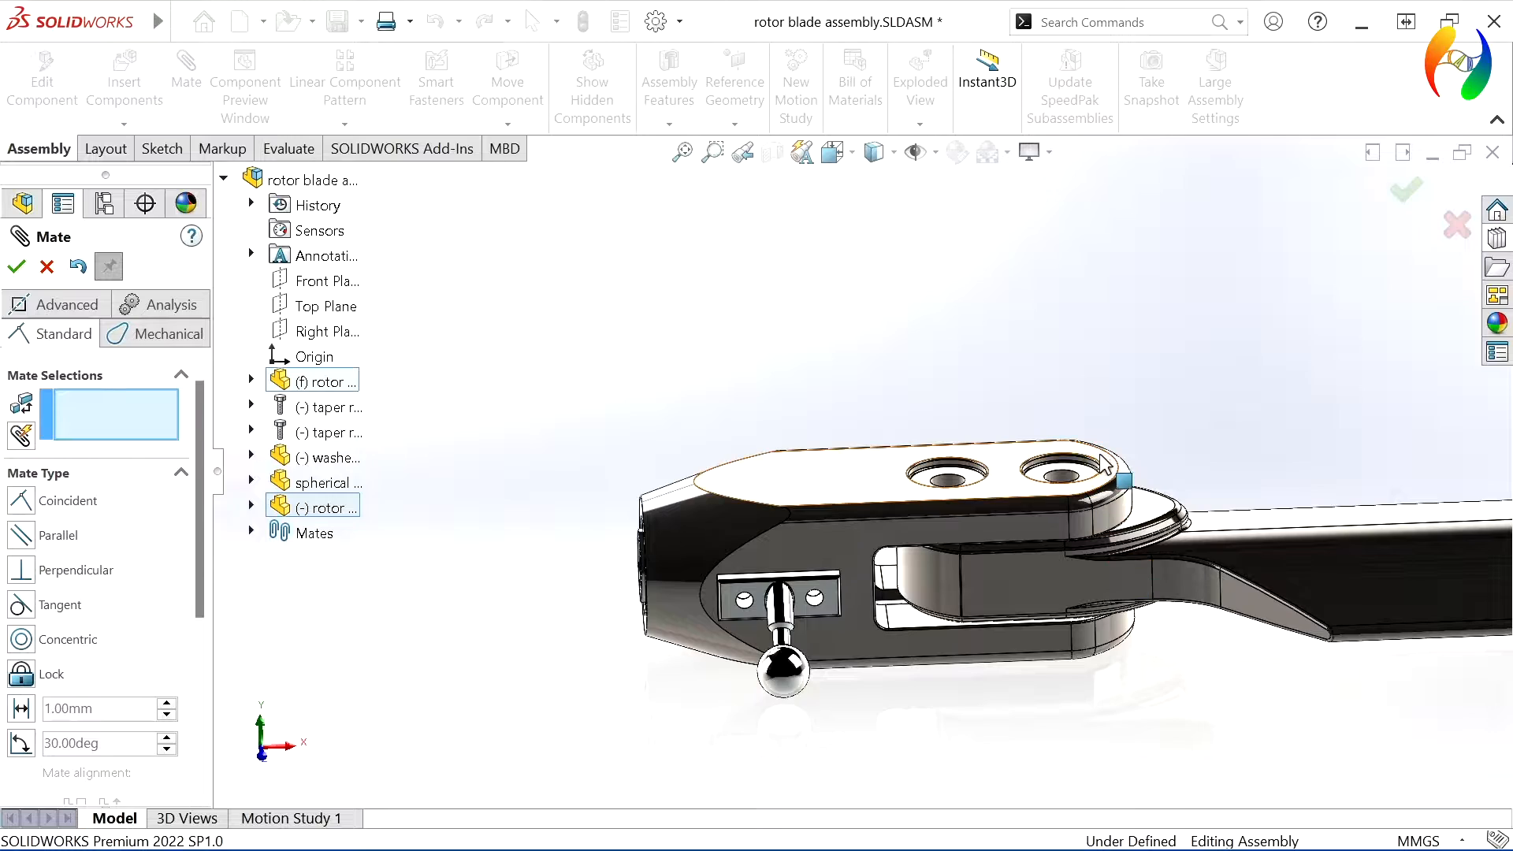
Leave the Mate command and open the ISO Bolts and Screws category in the Design Library.
middle_drag(1105, 464, 1097, 589)
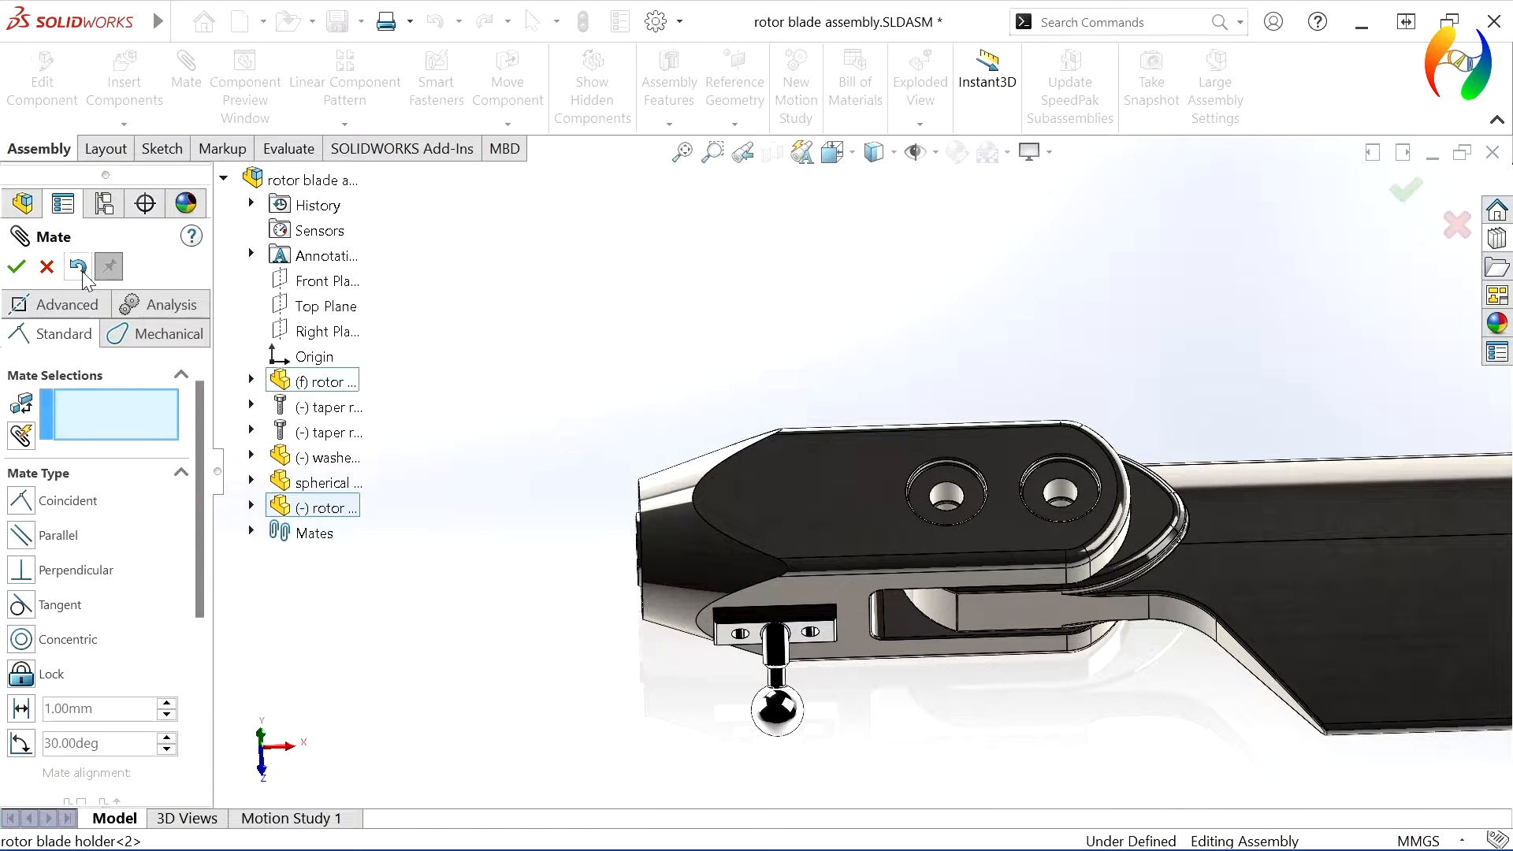
click(47, 267)
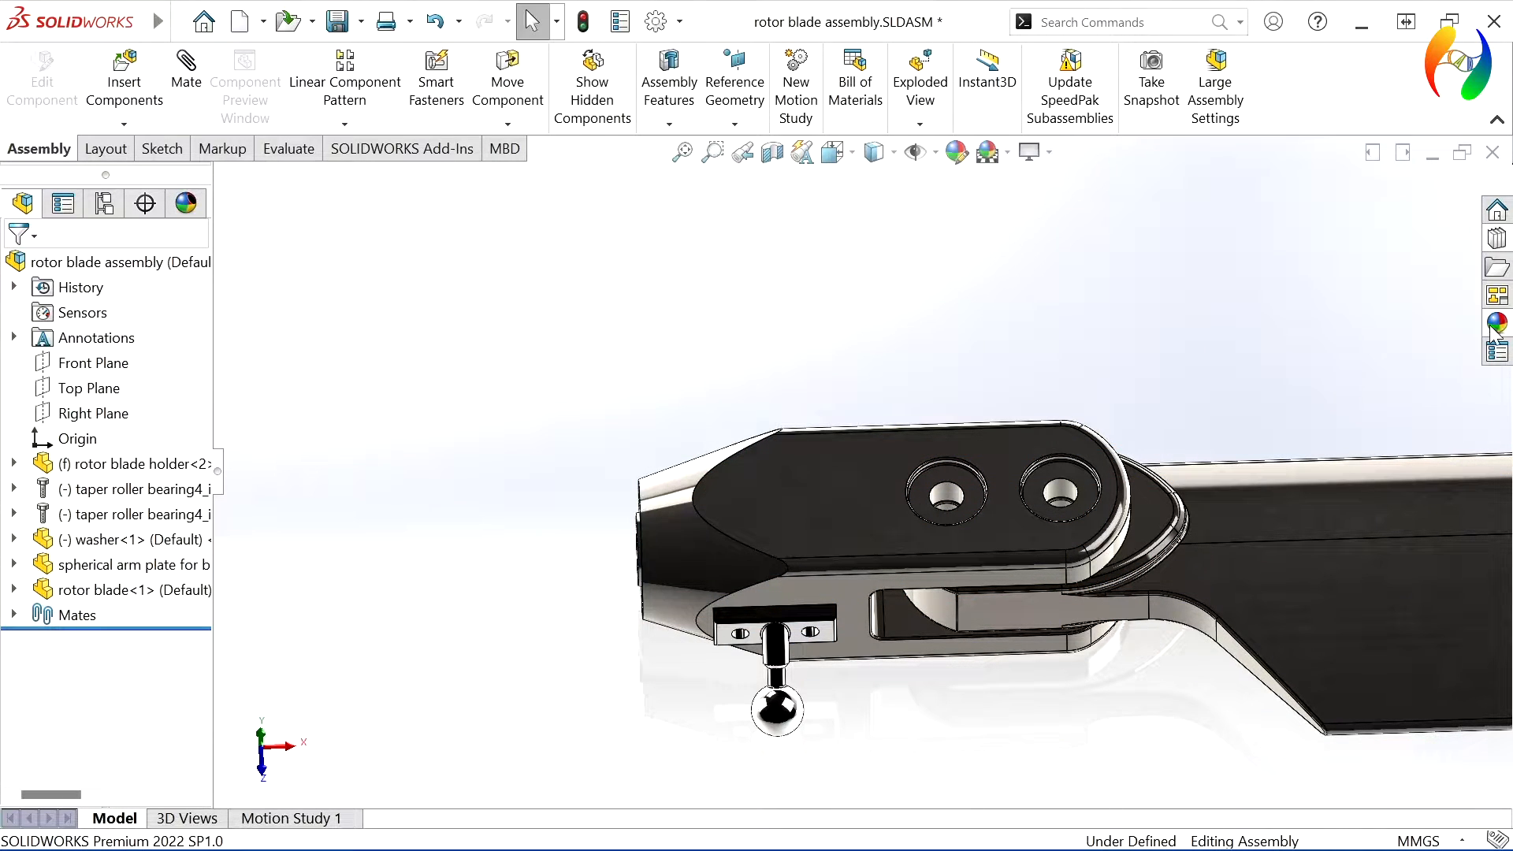
click(1501, 245)
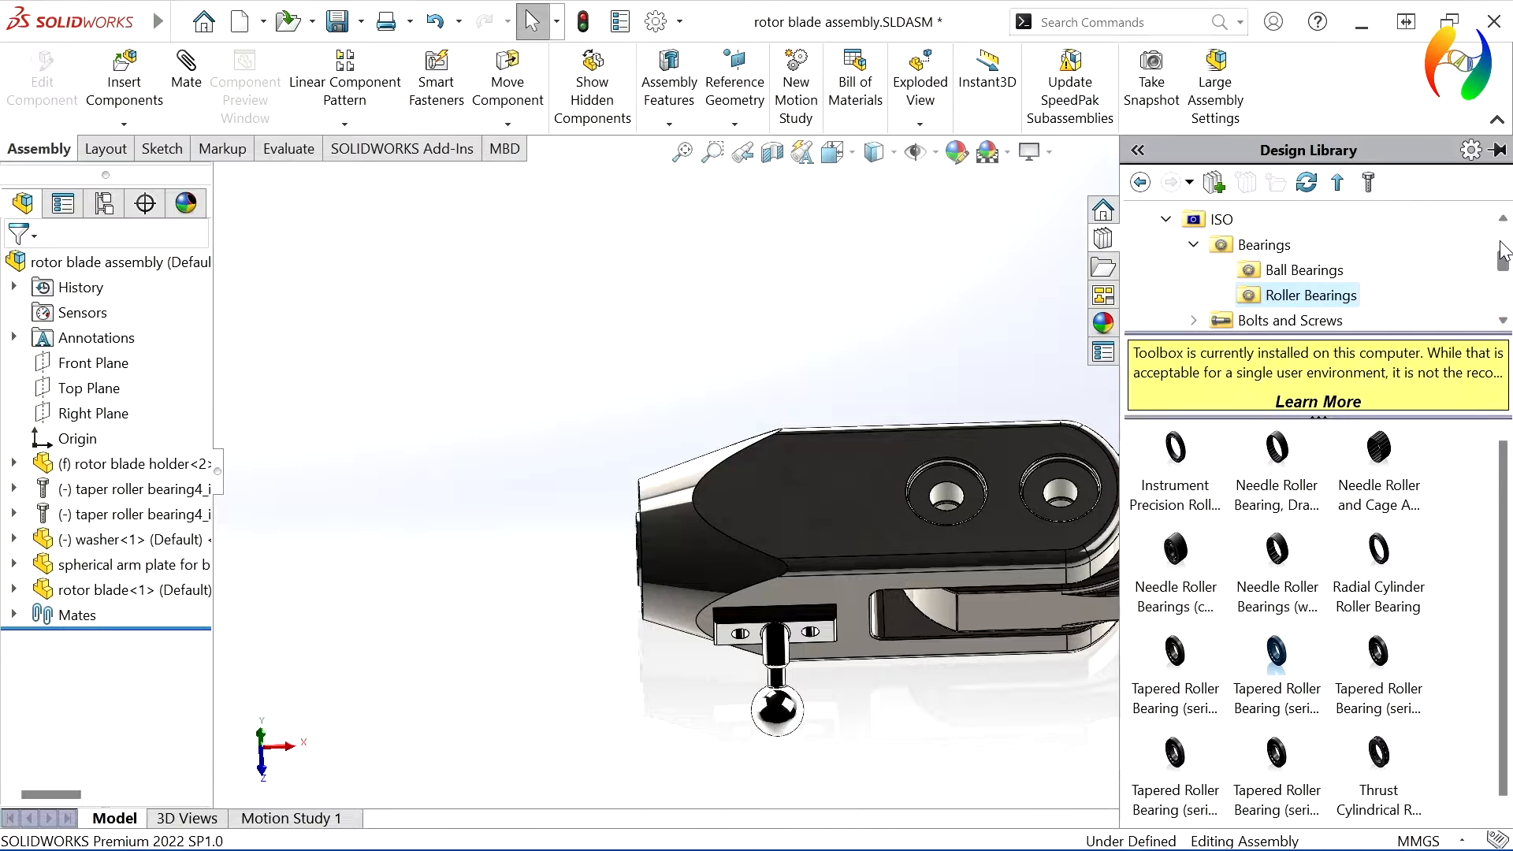
click(1202, 225)
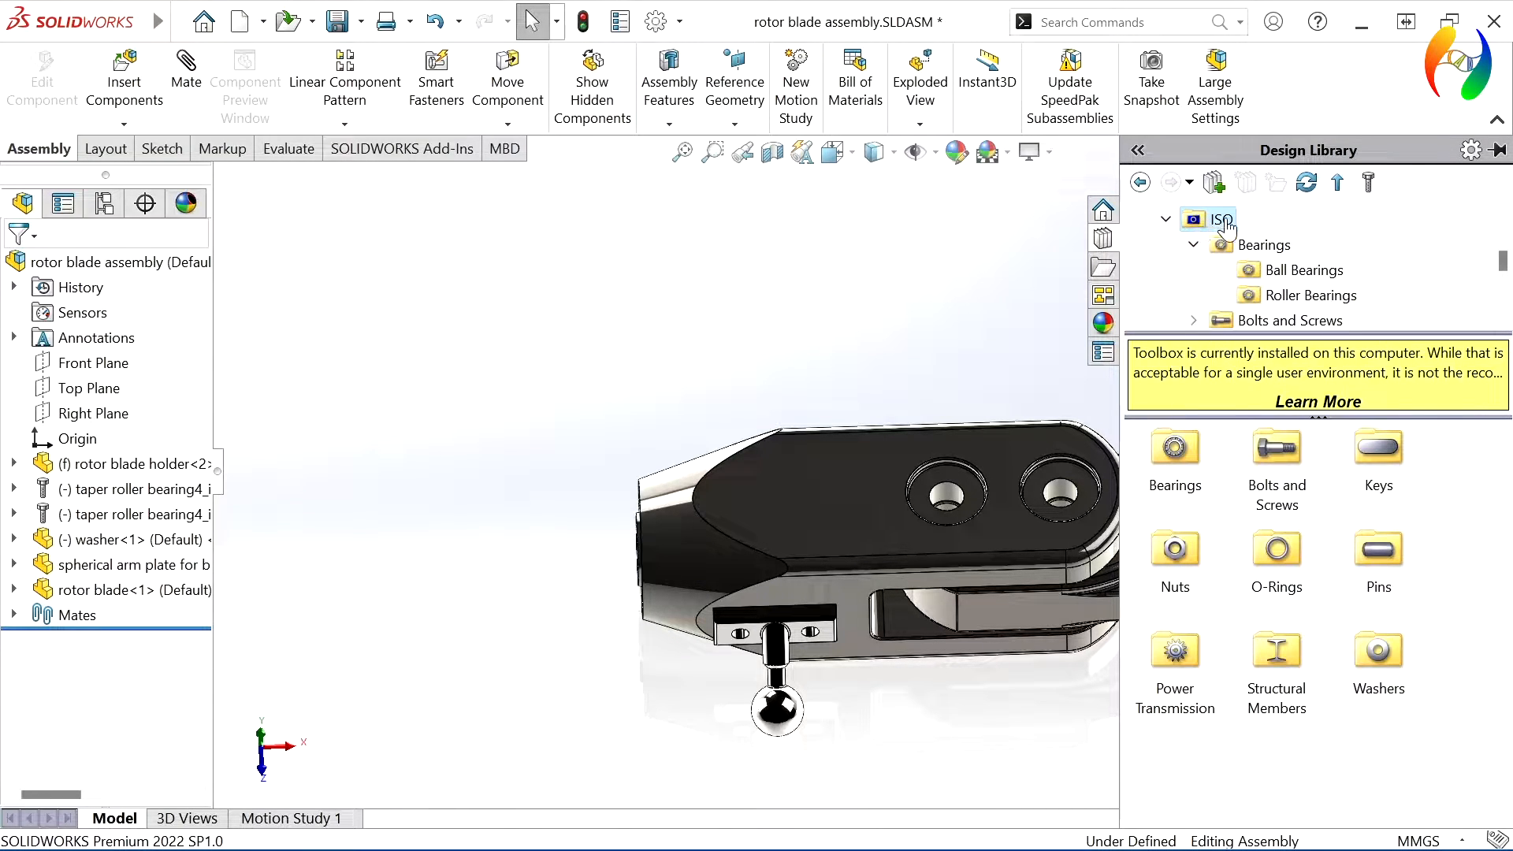
double_click(1281, 457)
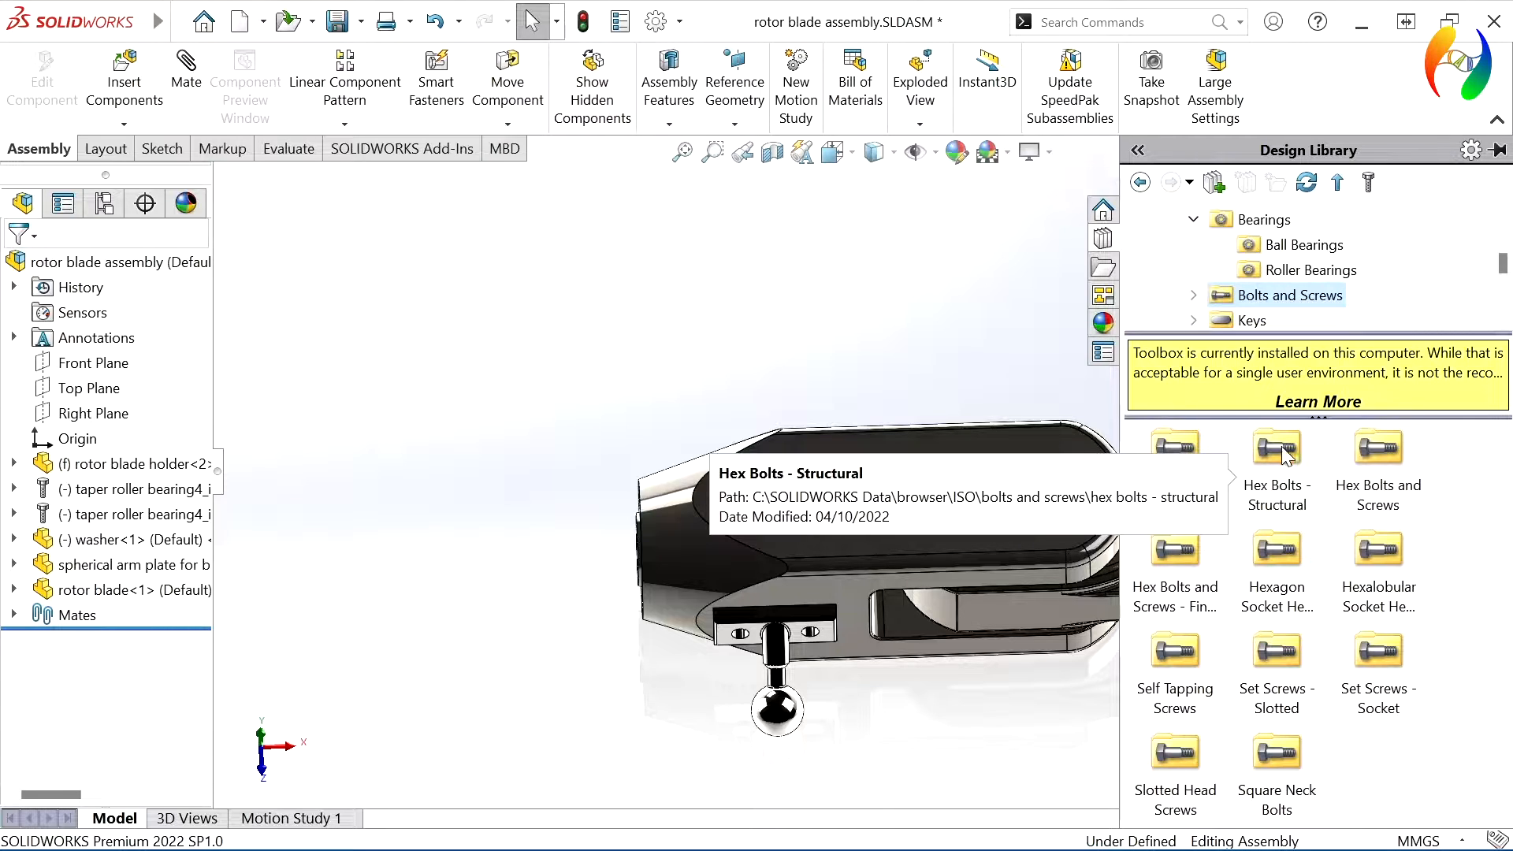
click(857, 325)
scroll(1175, 534, up, 2)
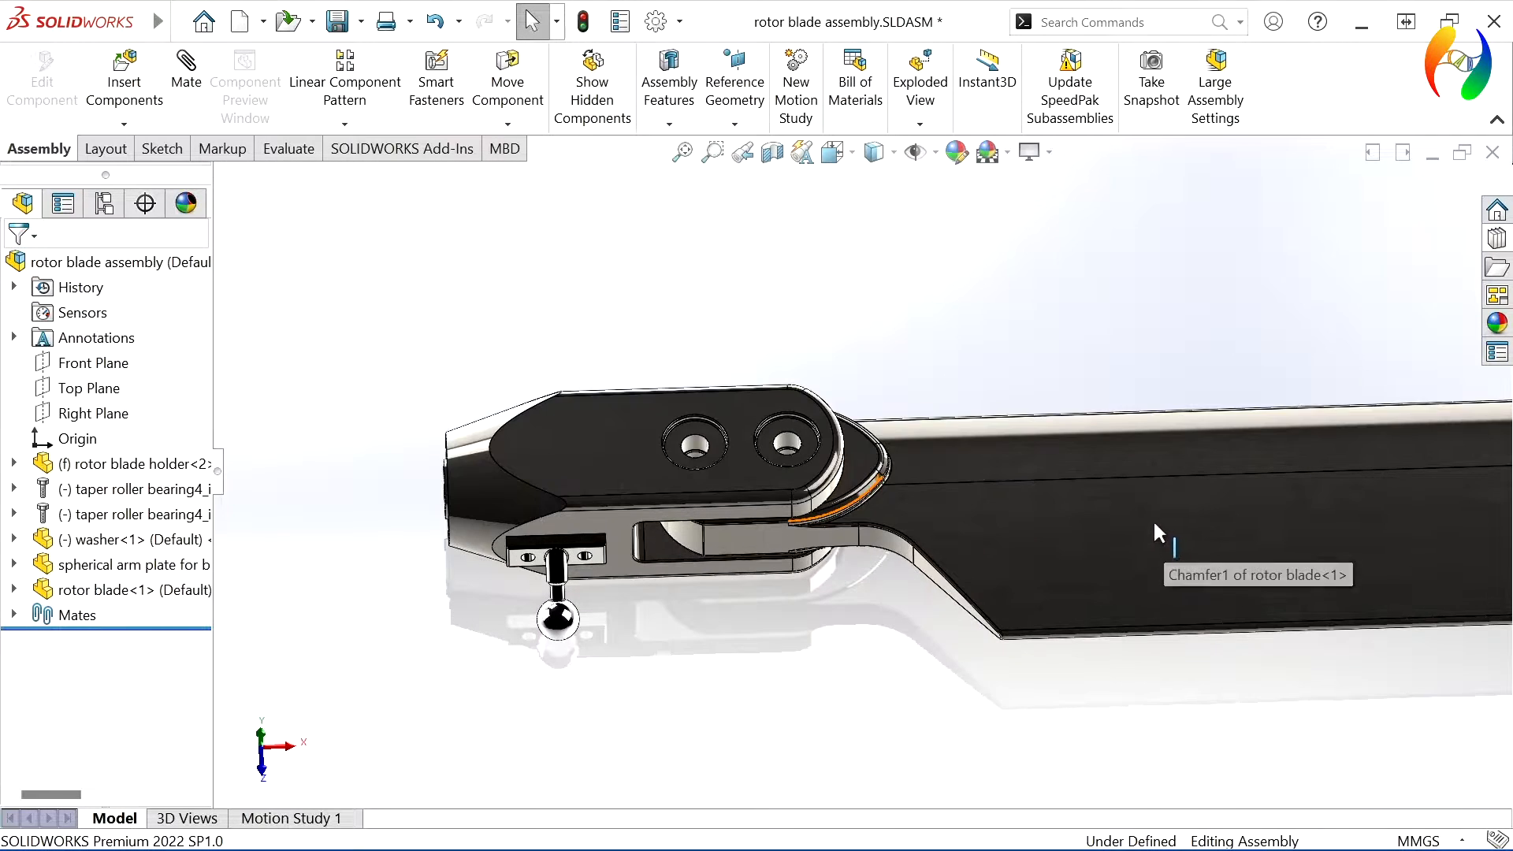
scroll(811, 442, down, 3)
scroll(920, 512, down, 2)
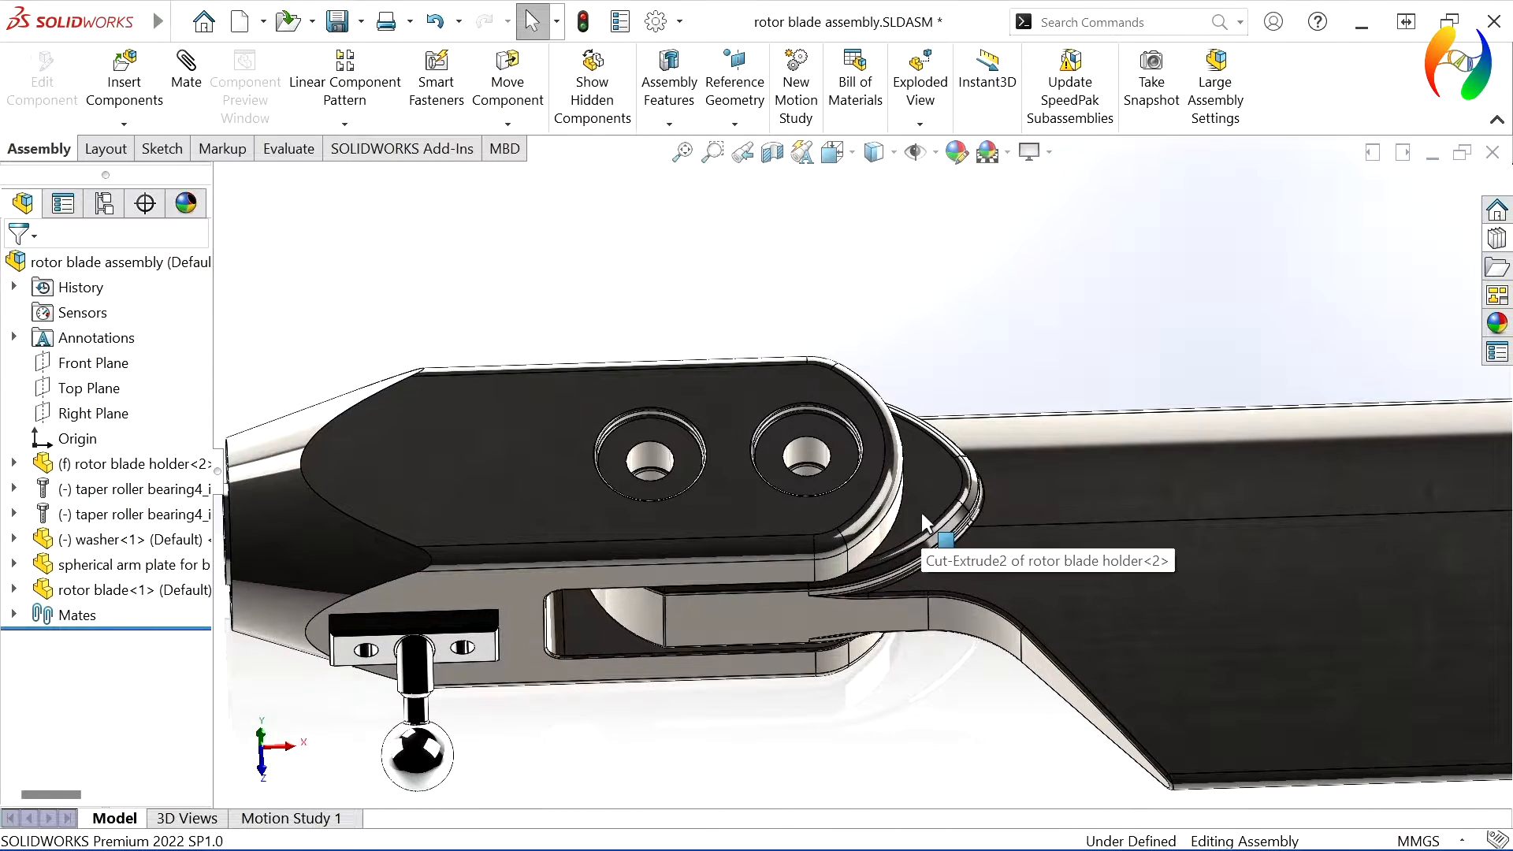
scroll(922, 512, up, 2)
scroll(825, 451, down, 3)
scroll(749, 452, up, 1)
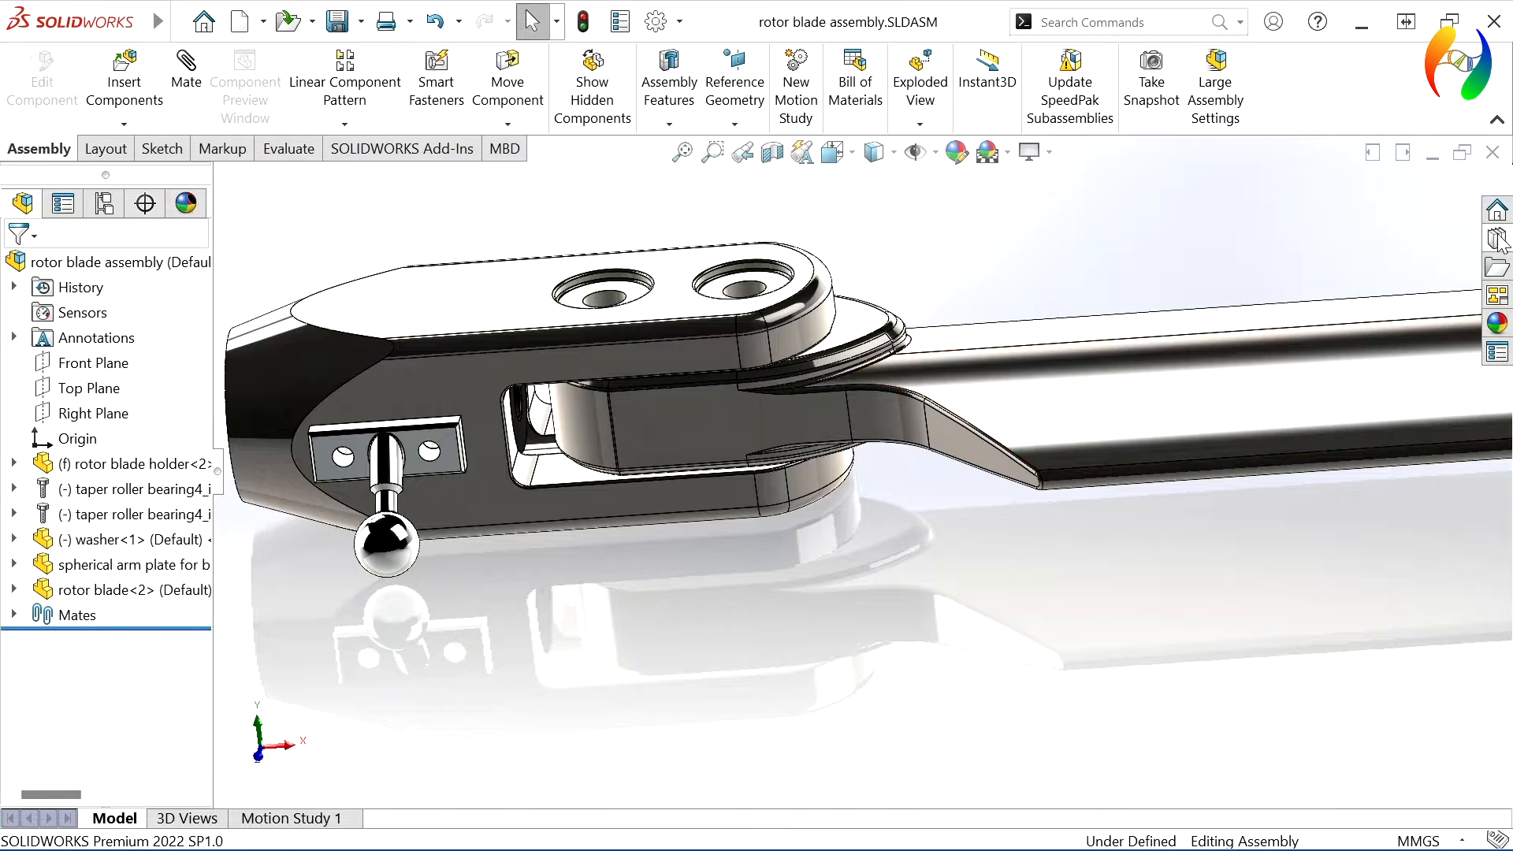
Look through the ISO bolt and screw categories, including Cross-recessed Head Screws, Hex Bolts - Structural and Hex Bolts and Screws, for a suitable fastener.
click(1498, 239)
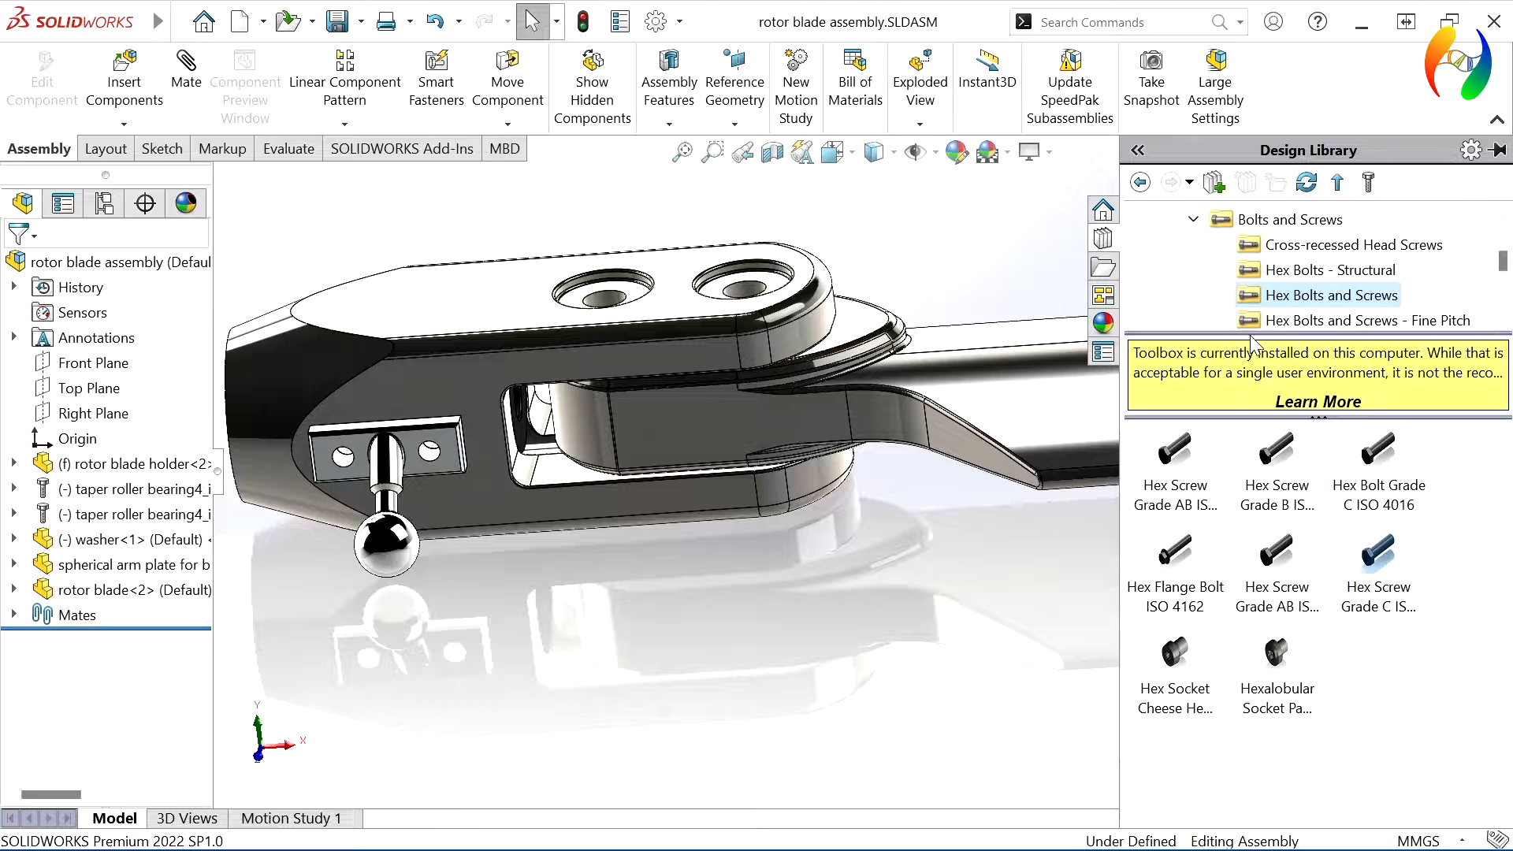
click(1265, 272)
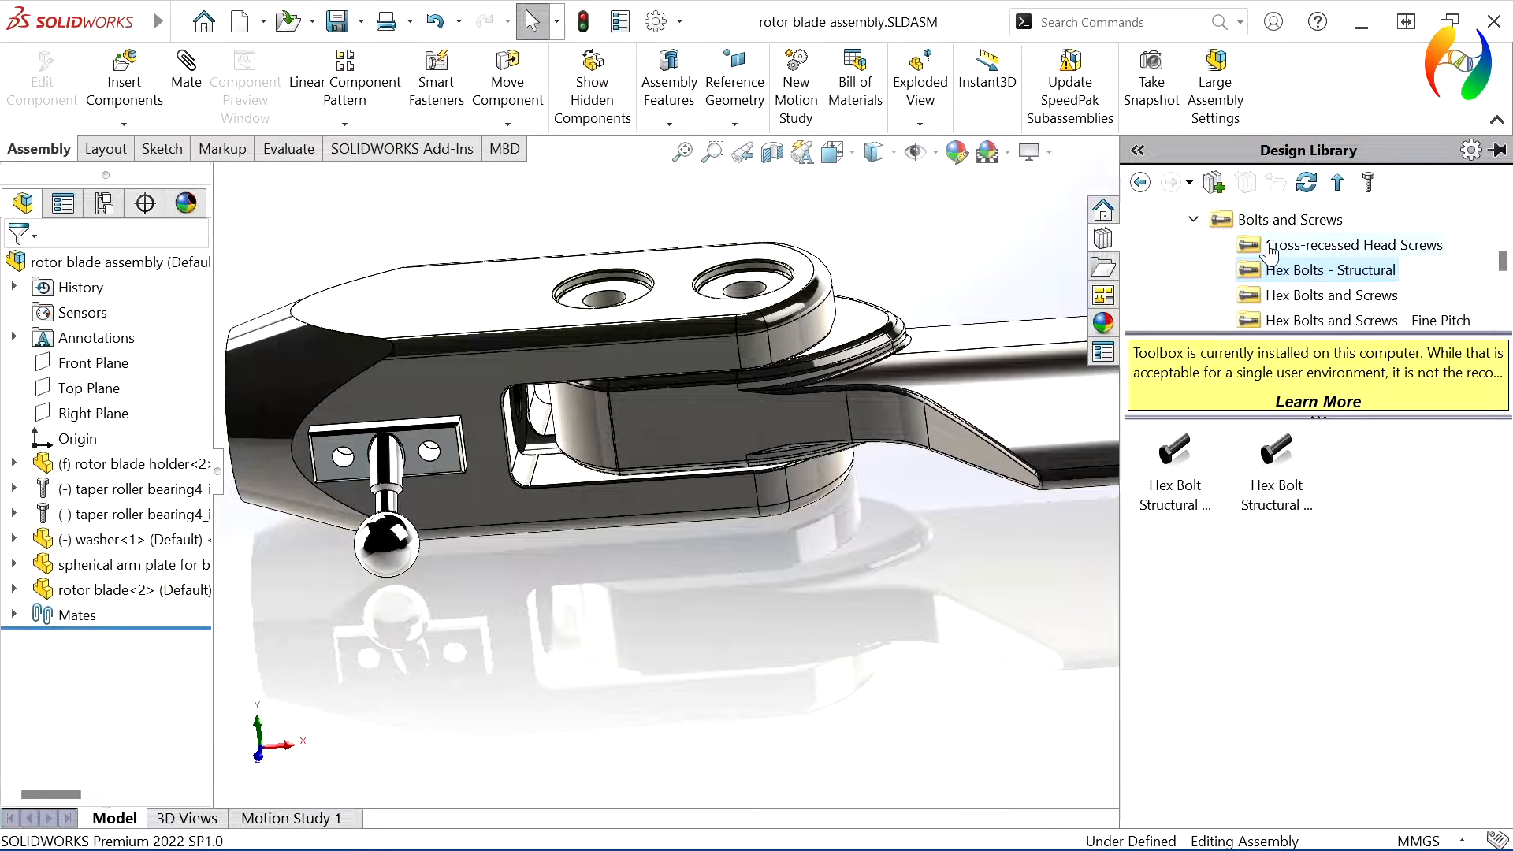
click(1270, 247)
click(1265, 272)
click(1266, 298)
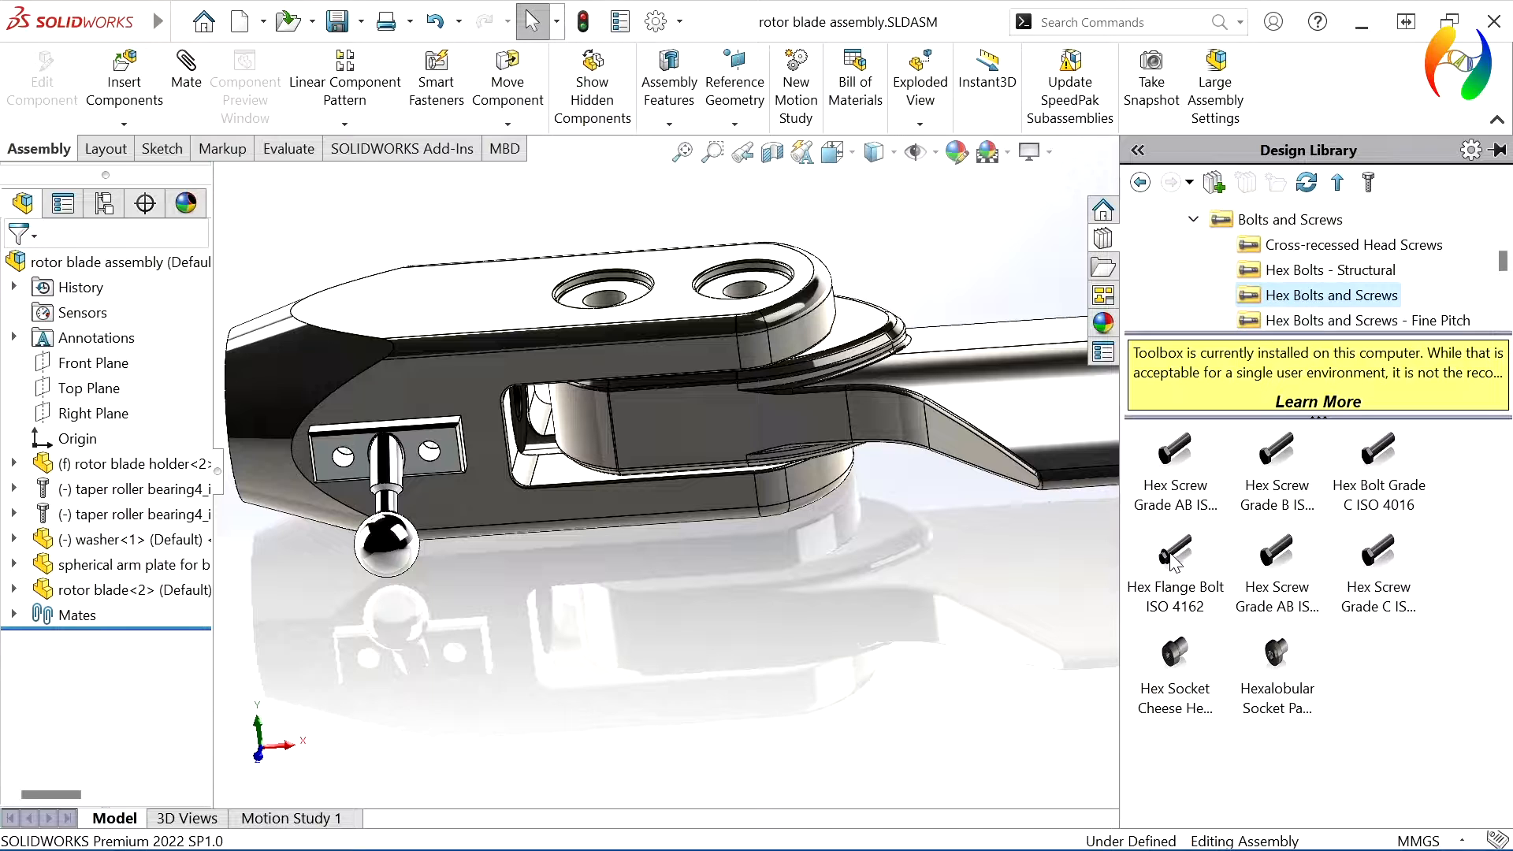
click(1133, 182)
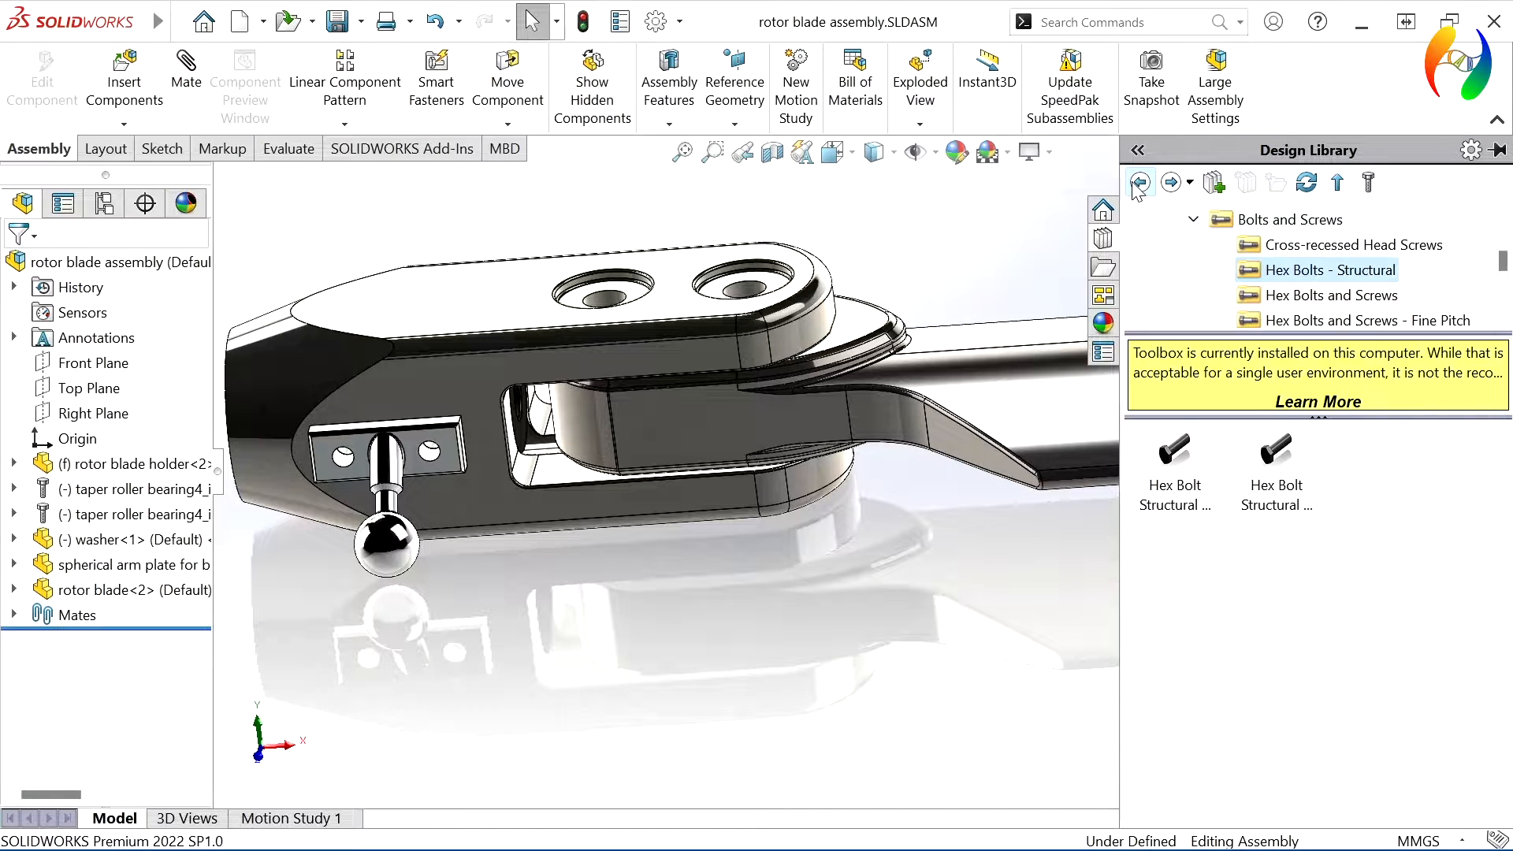
click(1133, 182)
click(1132, 182)
click(1132, 182)
click(1133, 182)
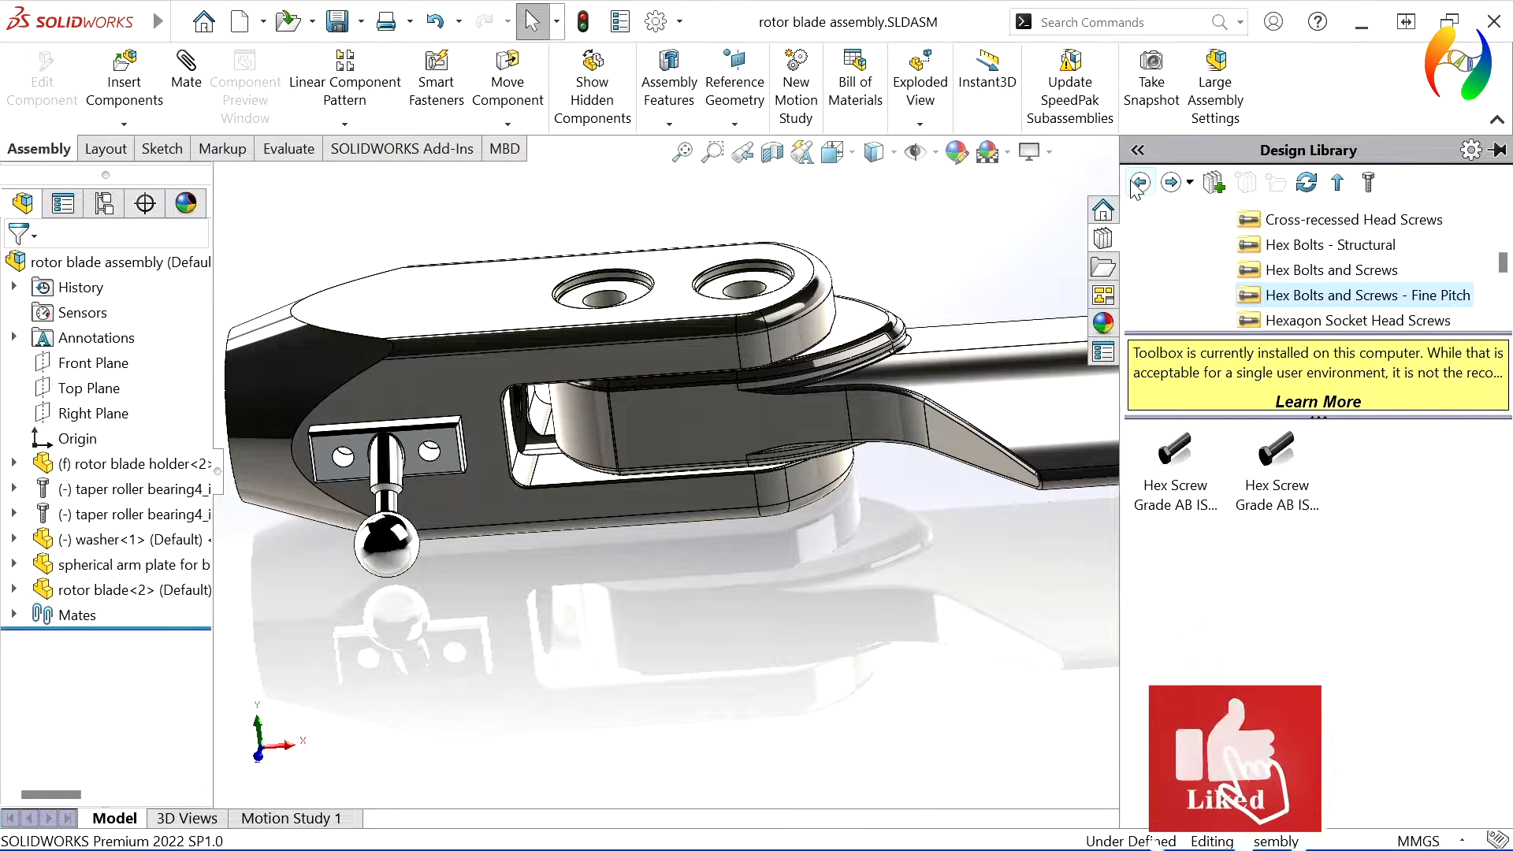
click(1133, 182)
click(1134, 182)
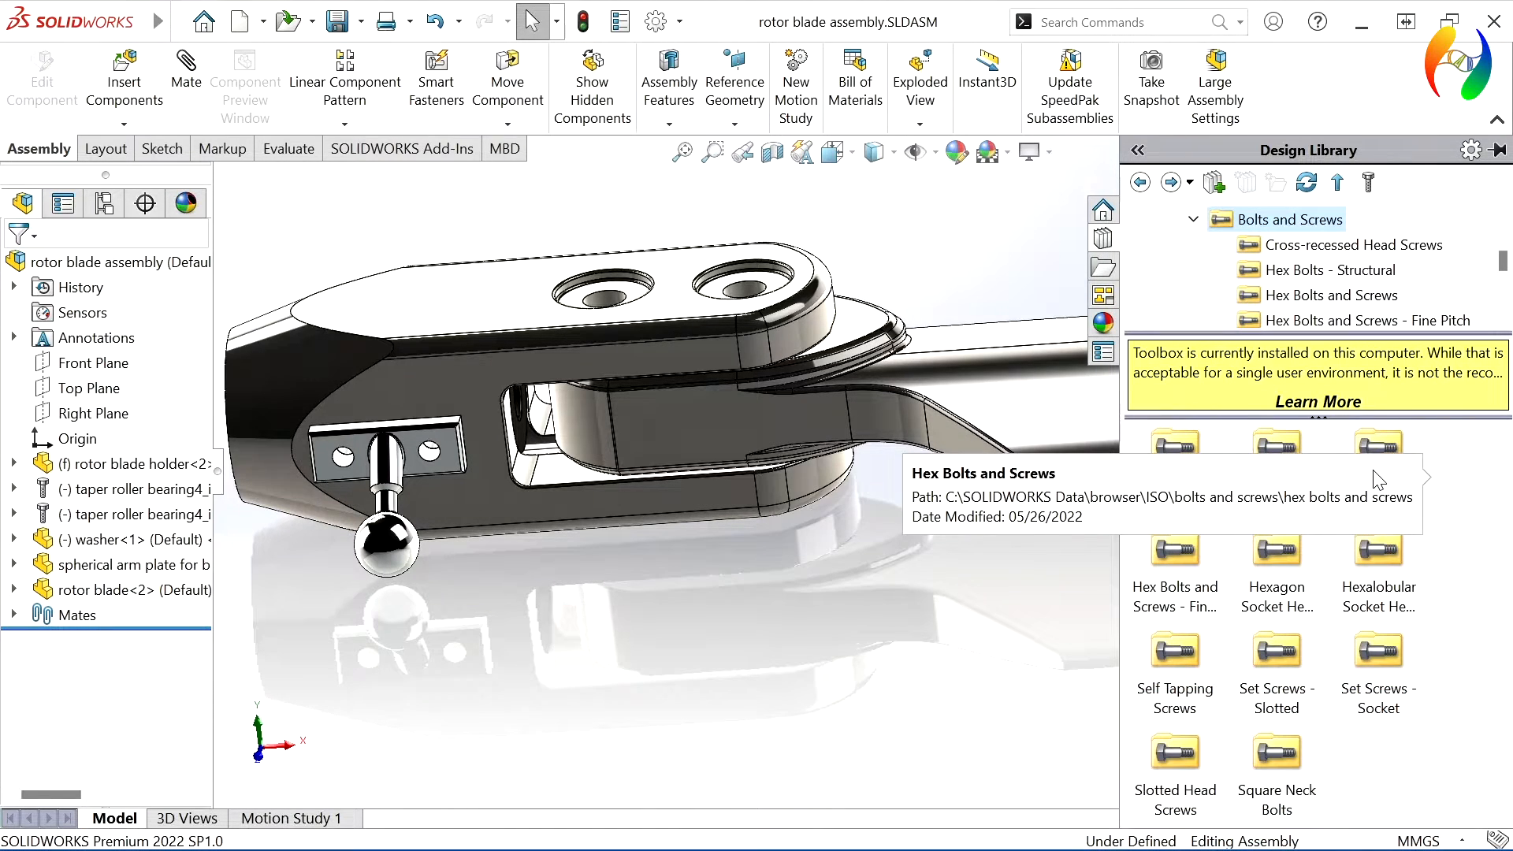
Insert a Grade C hex screw from ISO Hex Bolts and Screws into the holder's hole nearest the fork's open end.
double_click(1380, 448)
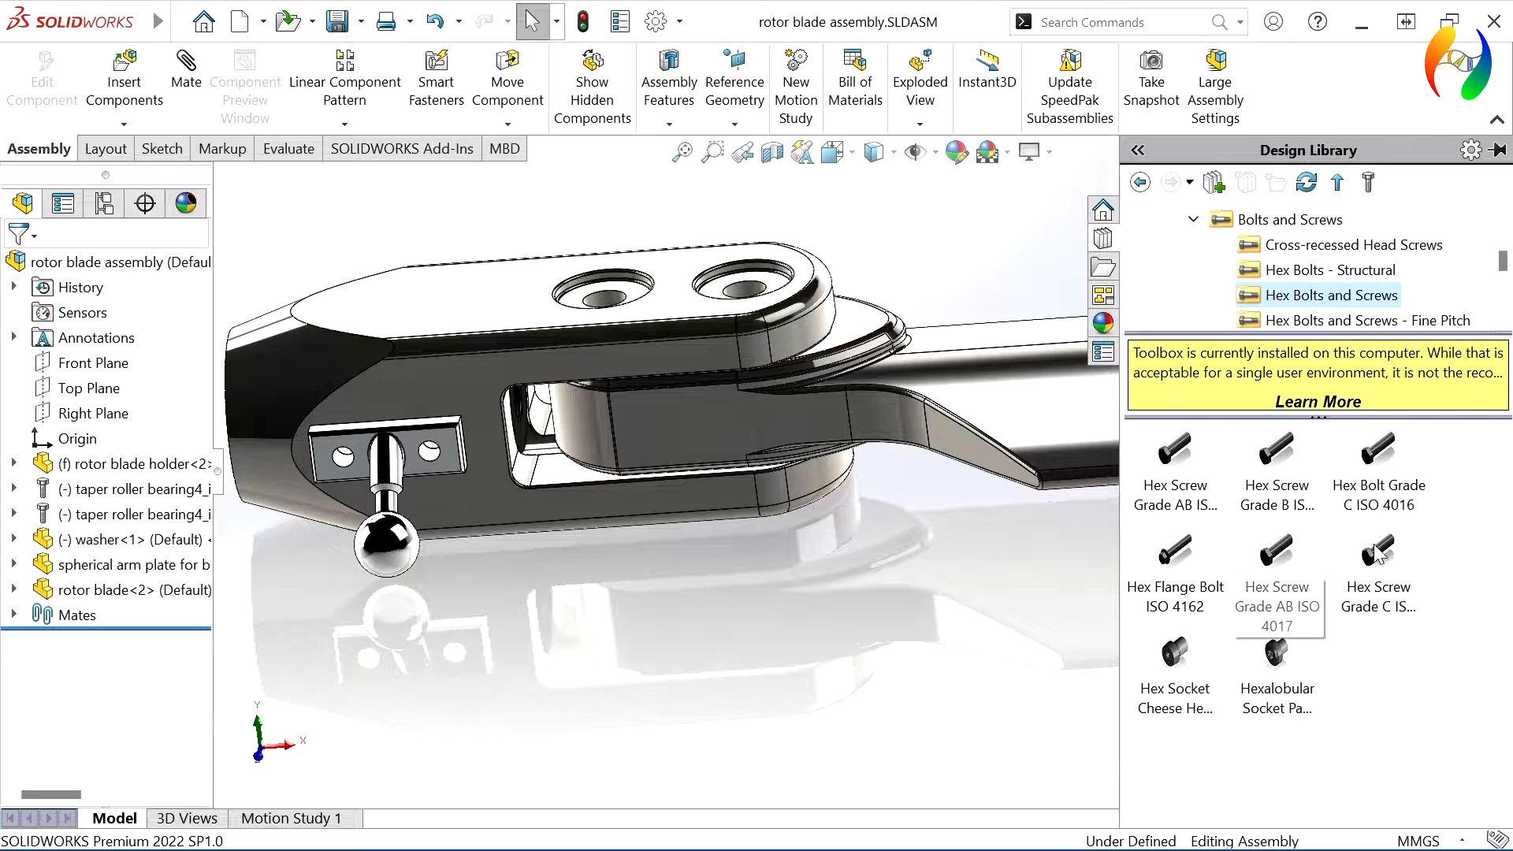
drag(1378, 552, 709, 290)
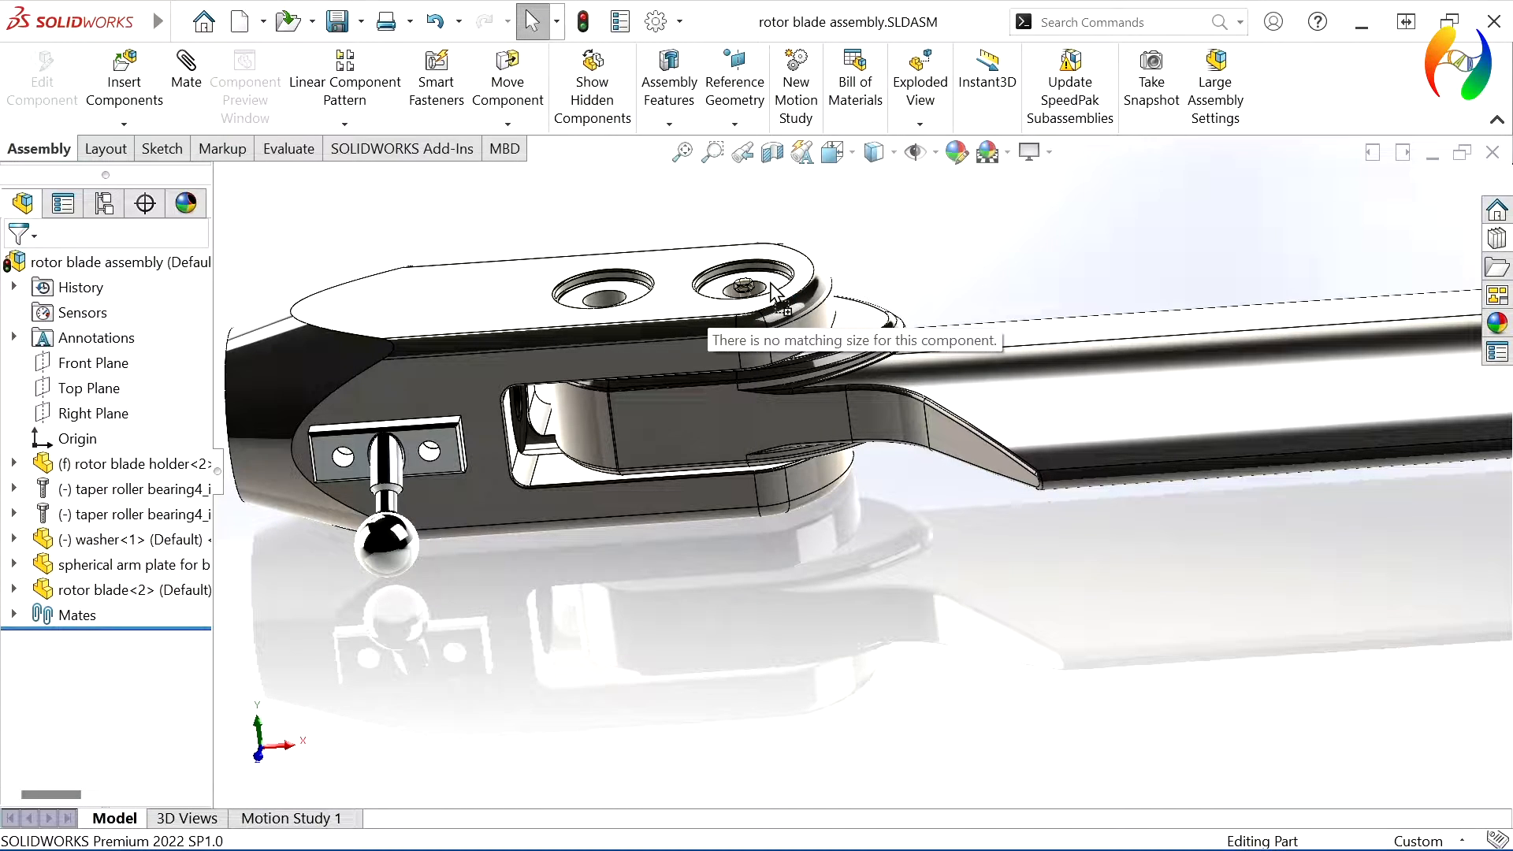
mouse_move(771, 285)
mouse_down()
mouse_move(1475, 250)
mouse_move(1430, 51)
mouse_move(1121, 176)
mouse_move(767, 278)
mouse_move(775, 289)
mouse_up()
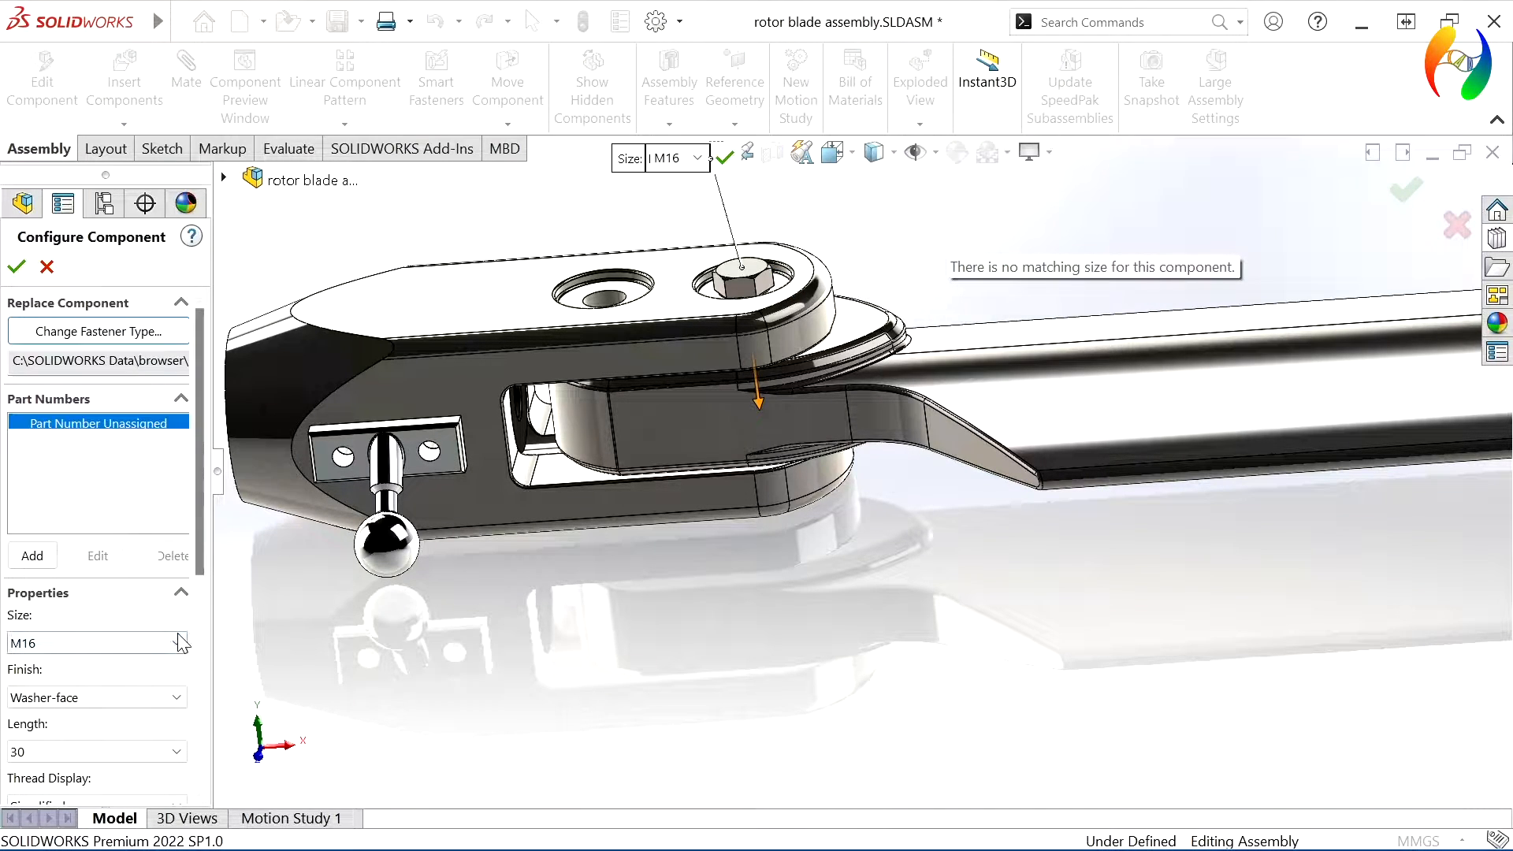
Configure the hex screw to size M20 and length 110, and place a second copy in the fork's inner hole.
click(180, 643)
click(130, 509)
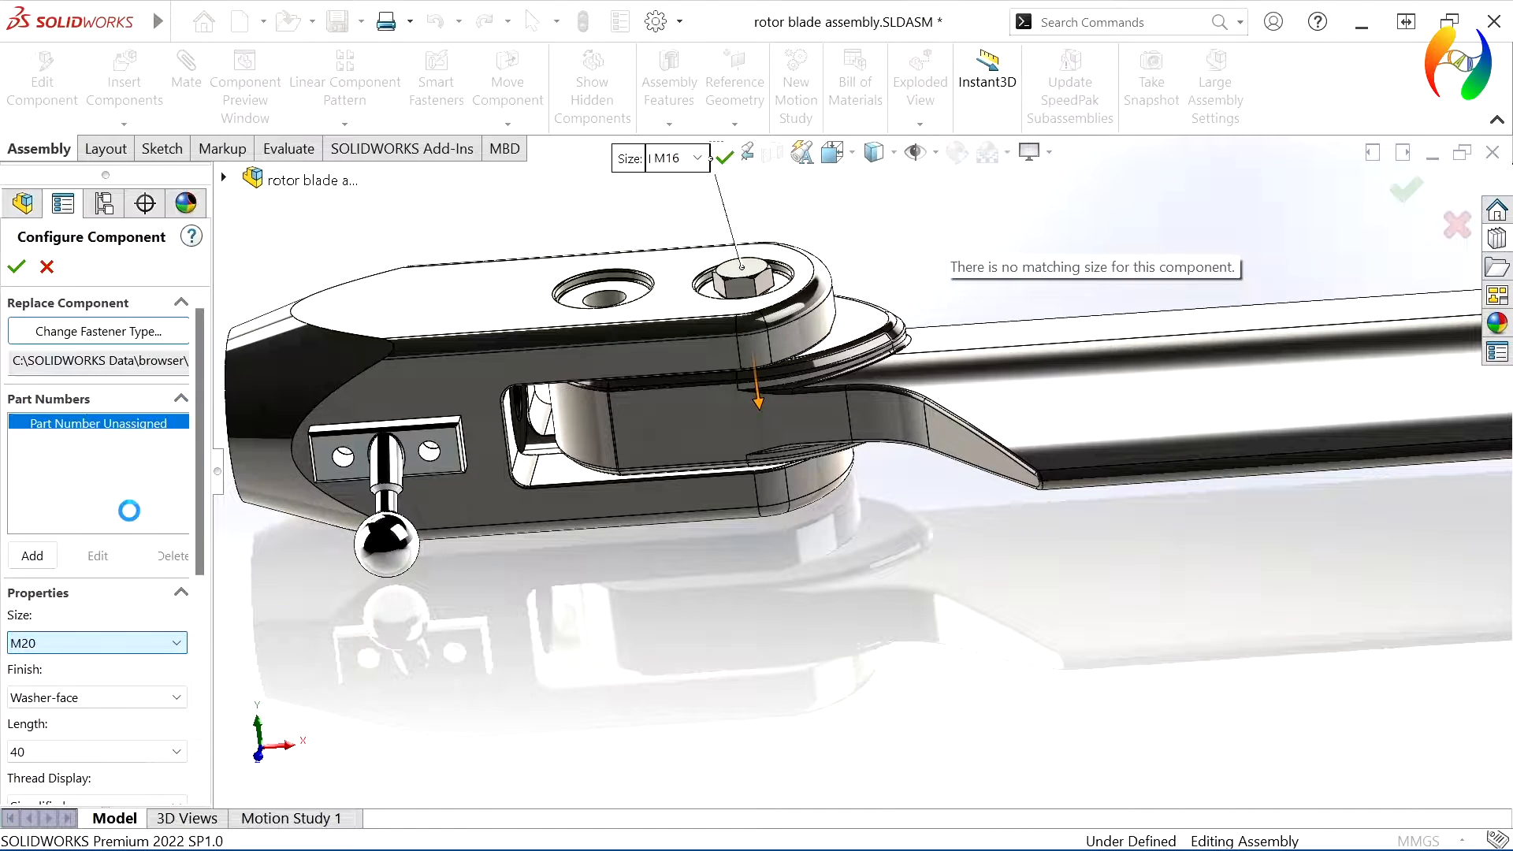
click(176, 700)
click(173, 703)
click(178, 752)
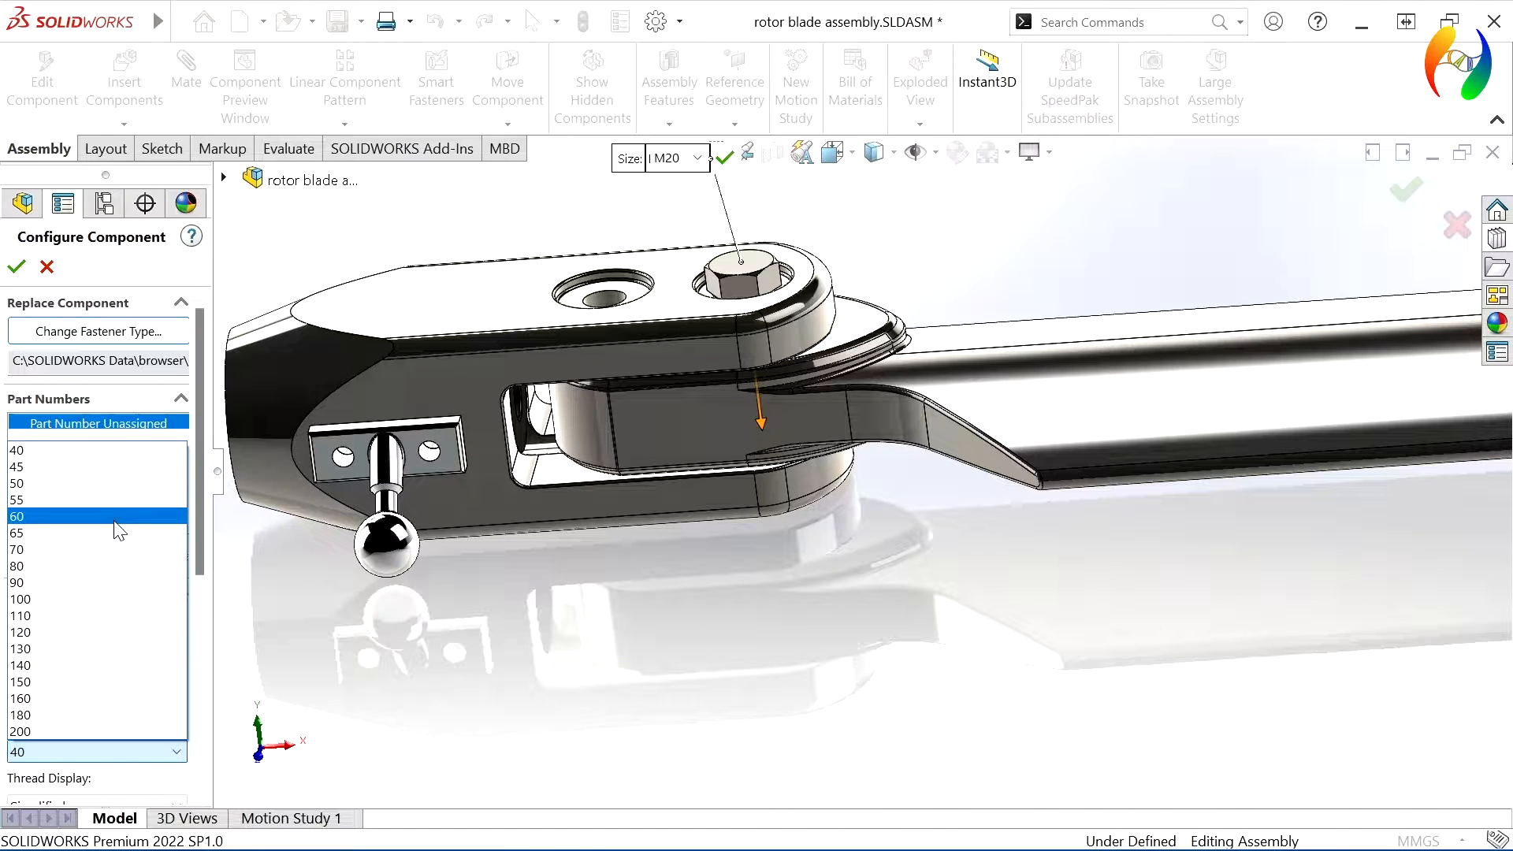
click(115, 615)
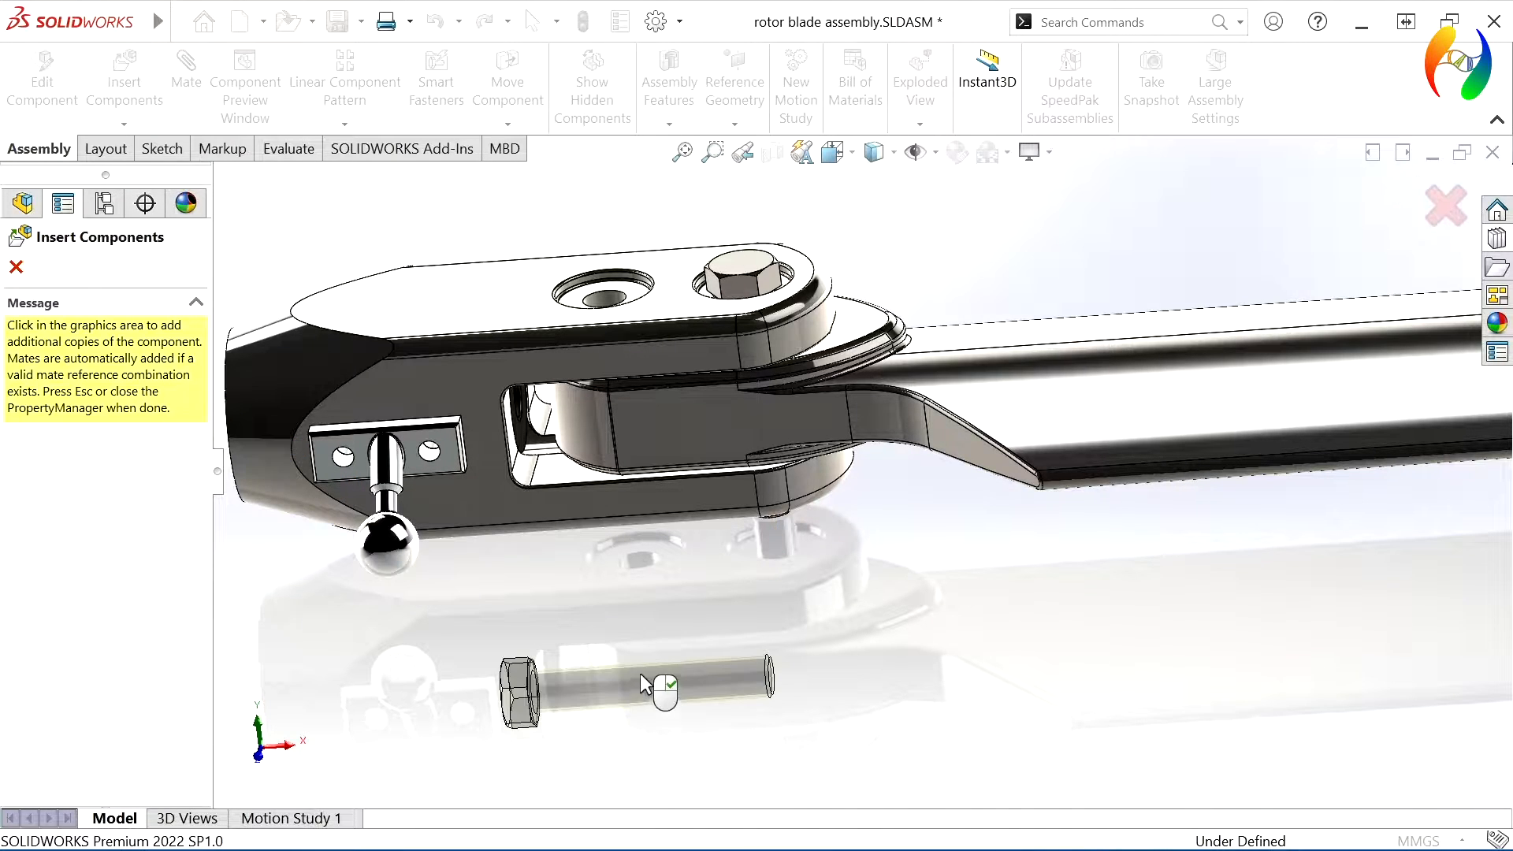
click(591, 301)
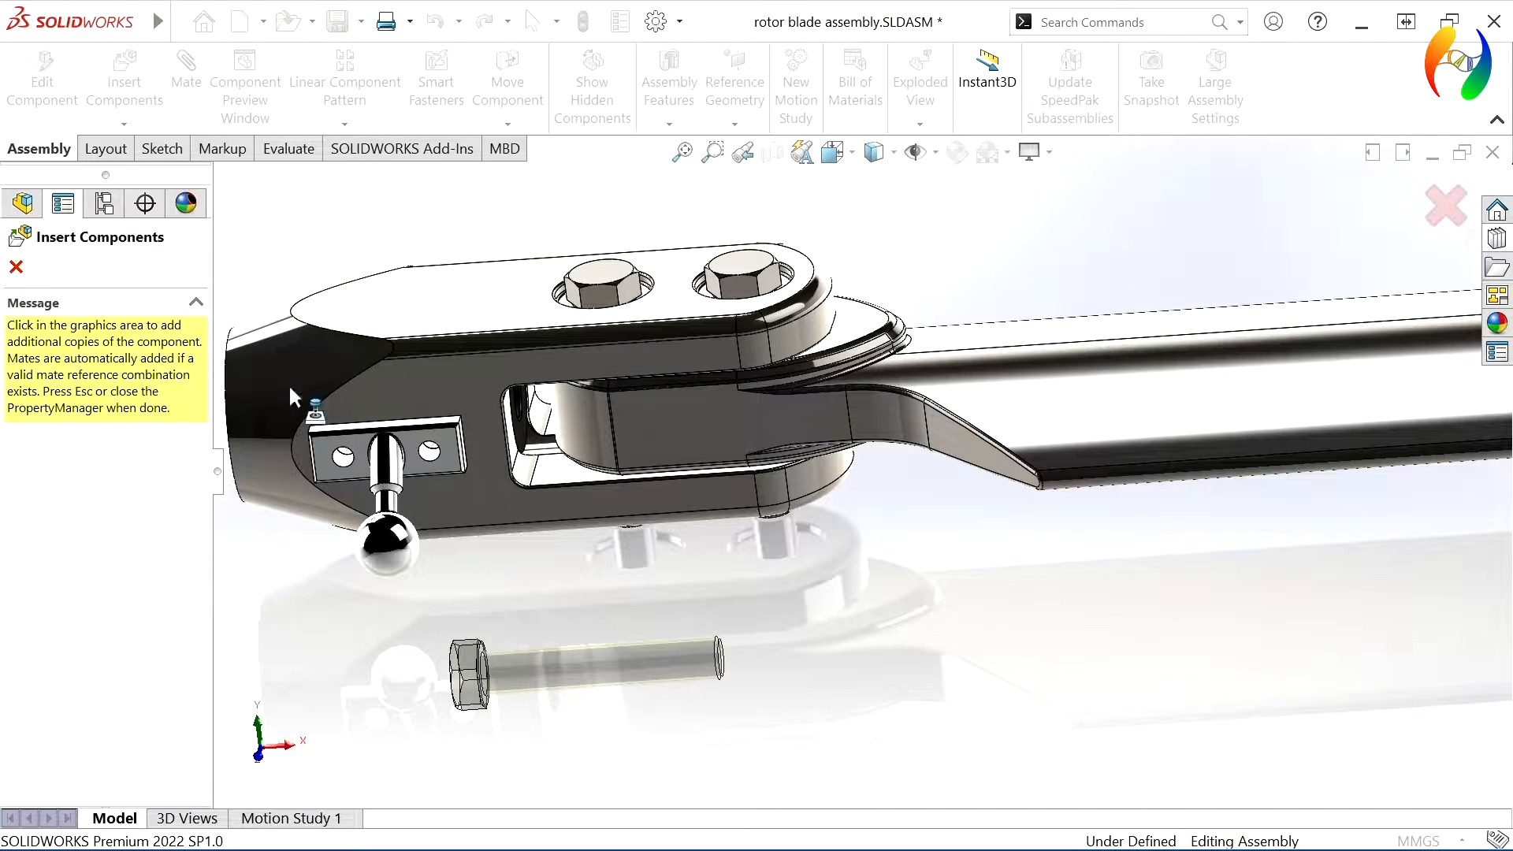
click(22, 270)
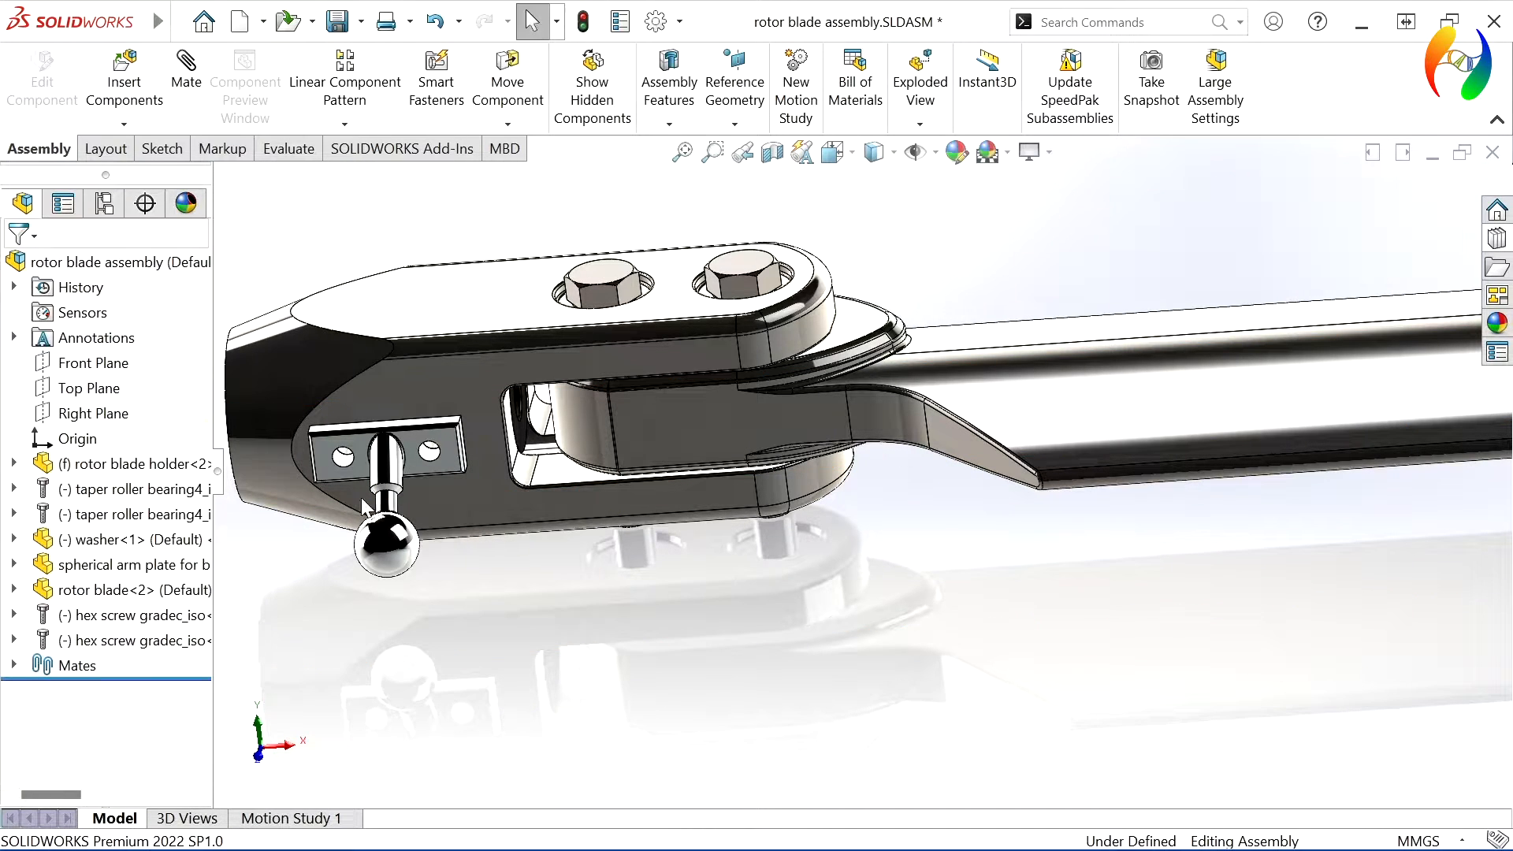
Open the ISO Hexagon Socket Head Screws category in the Design Library.
middle_drag(694, 732, 707, 476)
scroll(734, 693, up, 5)
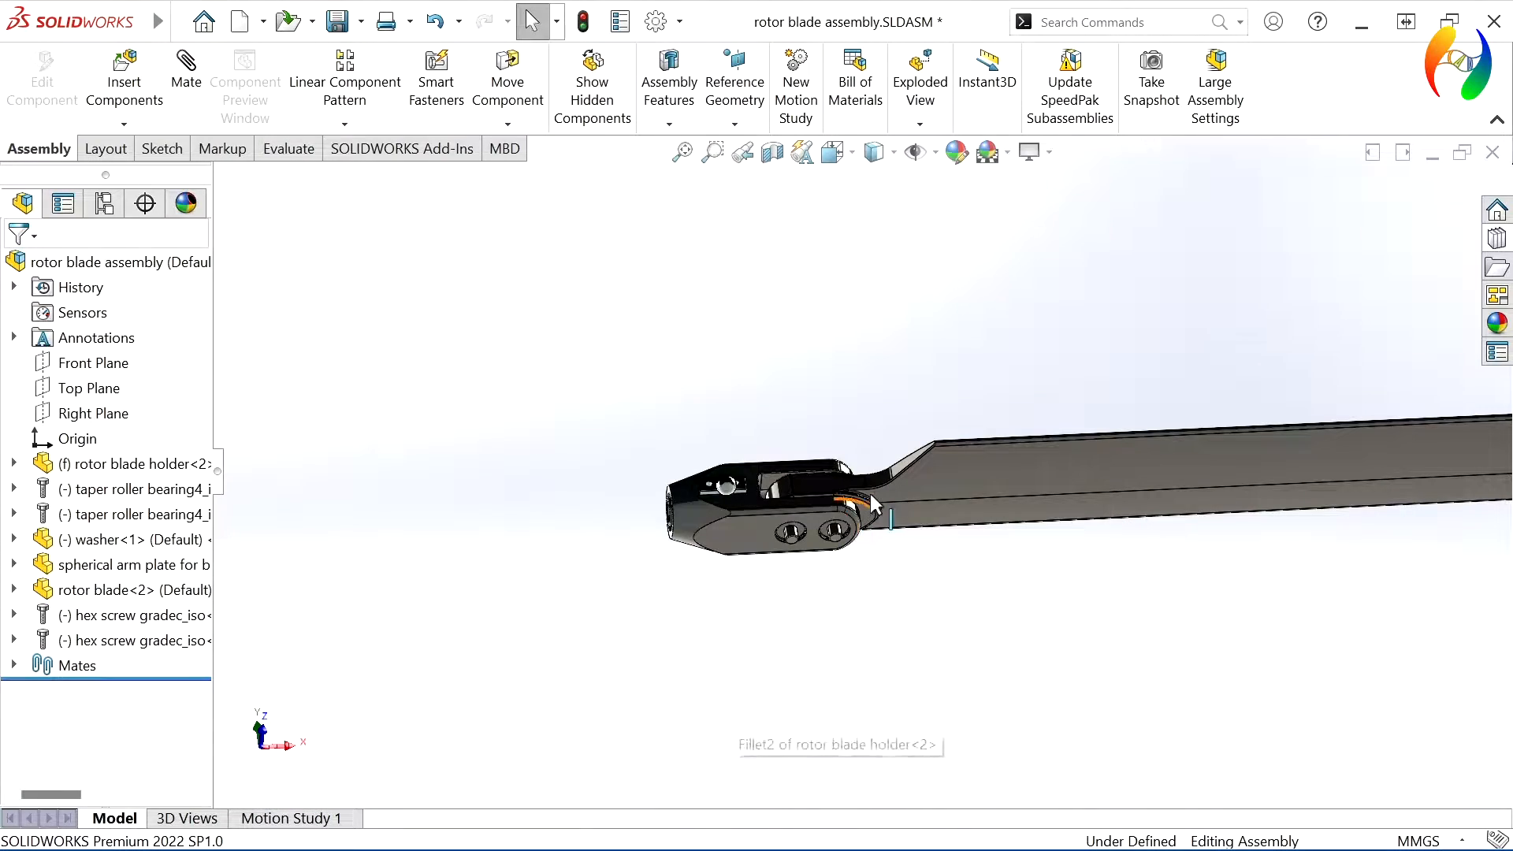
scroll(870, 495, down, 4)
middle_drag(870, 493, 788, 306)
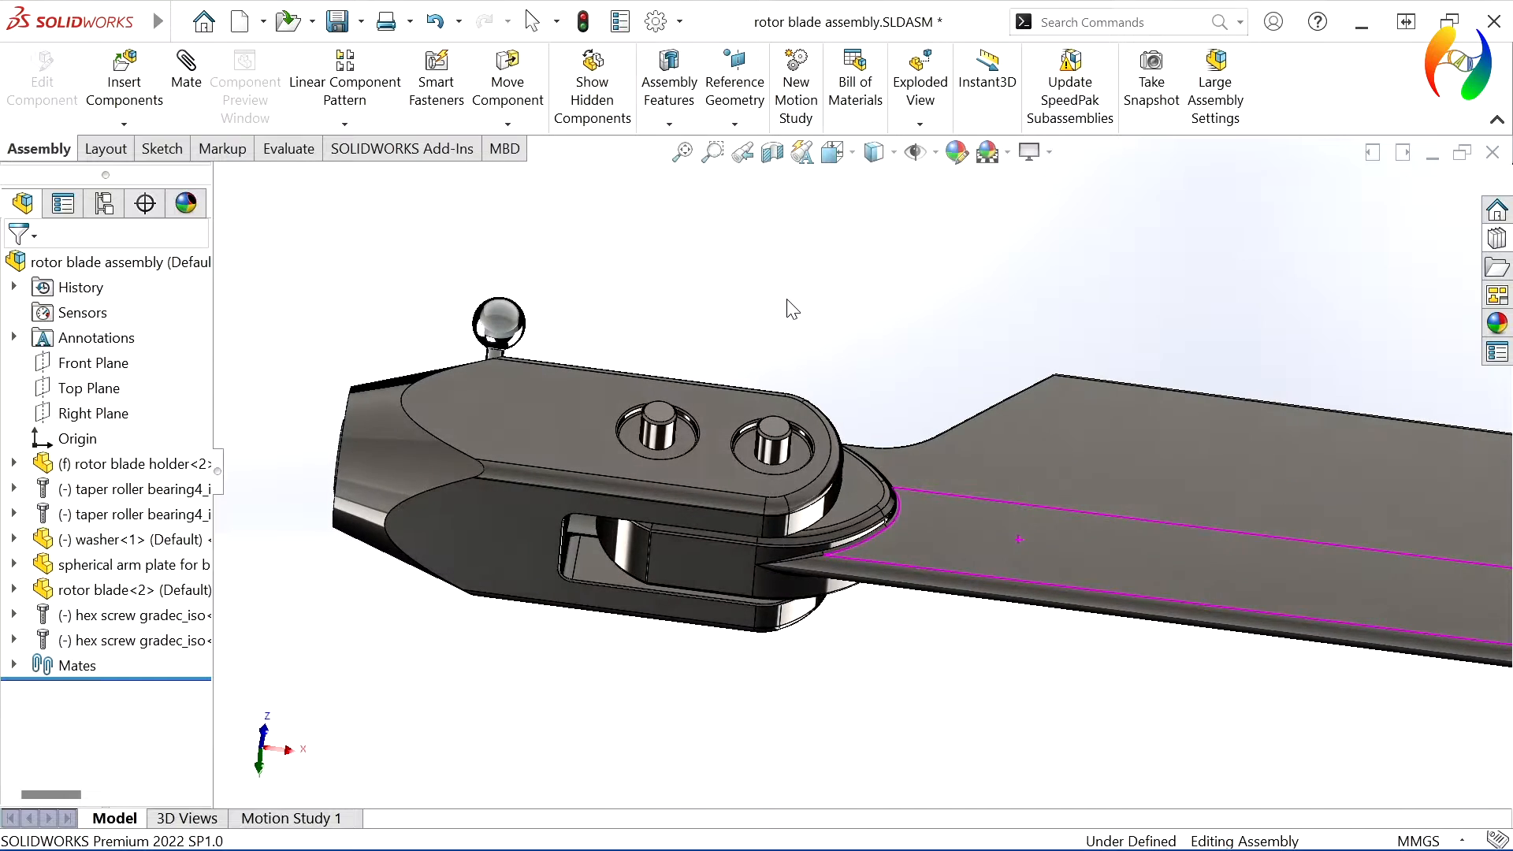
click(1497, 239)
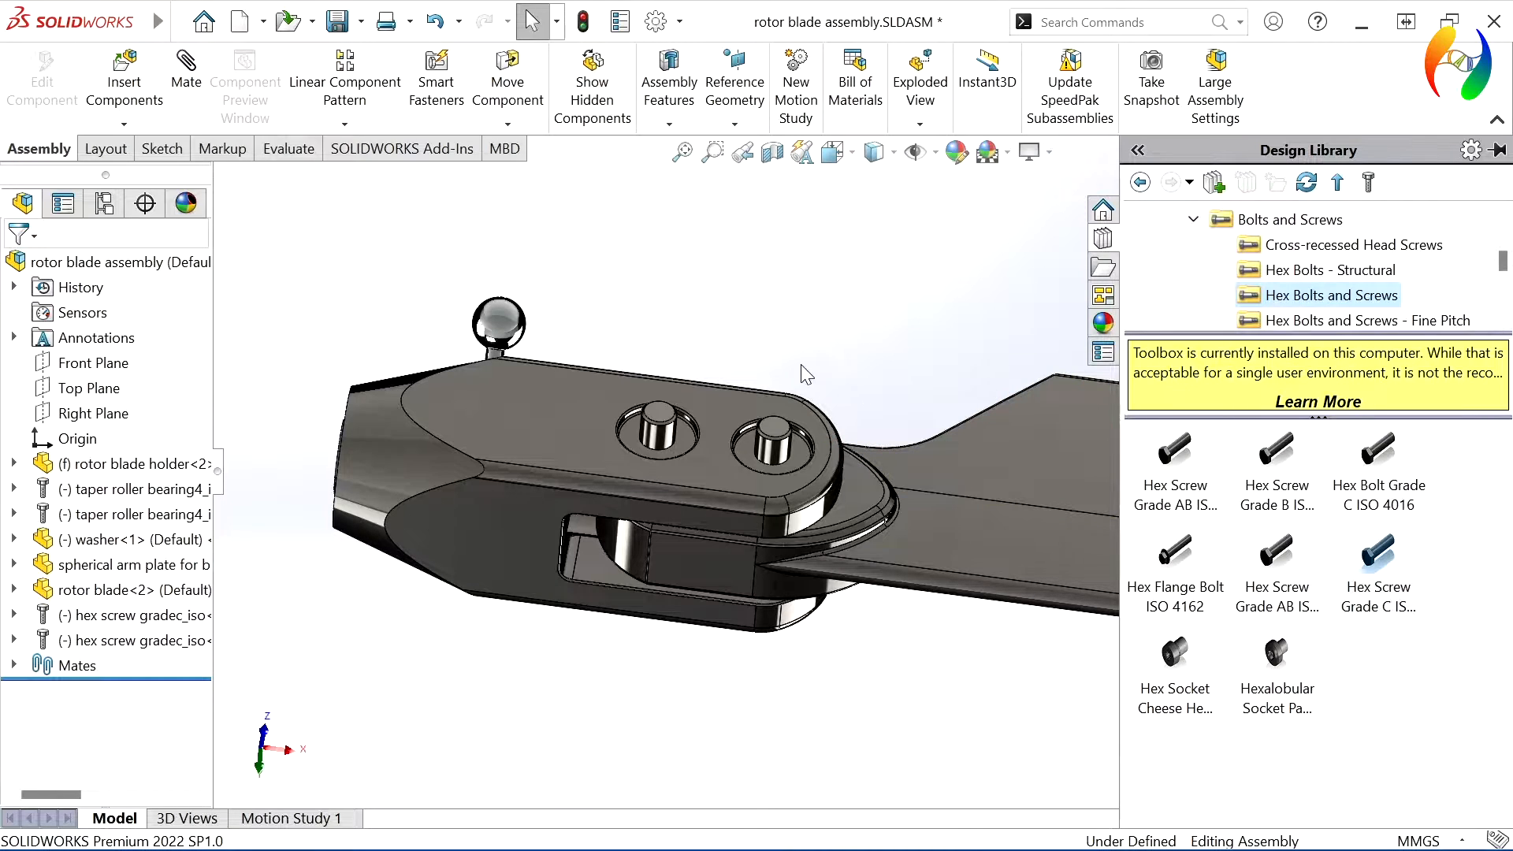
middle_drag(804, 374, 714, 819)
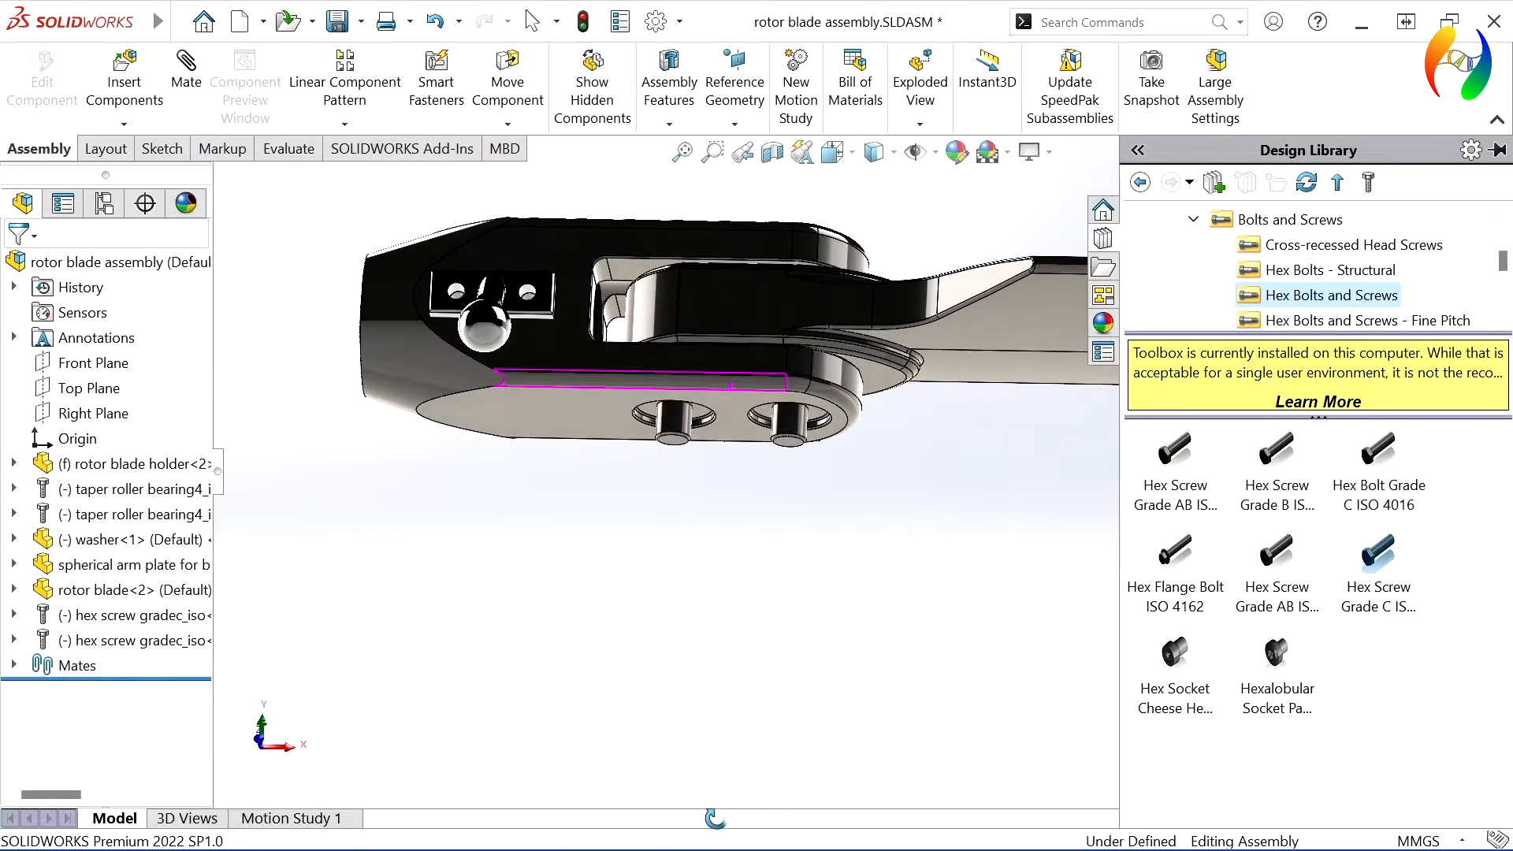
click(1293, 321)
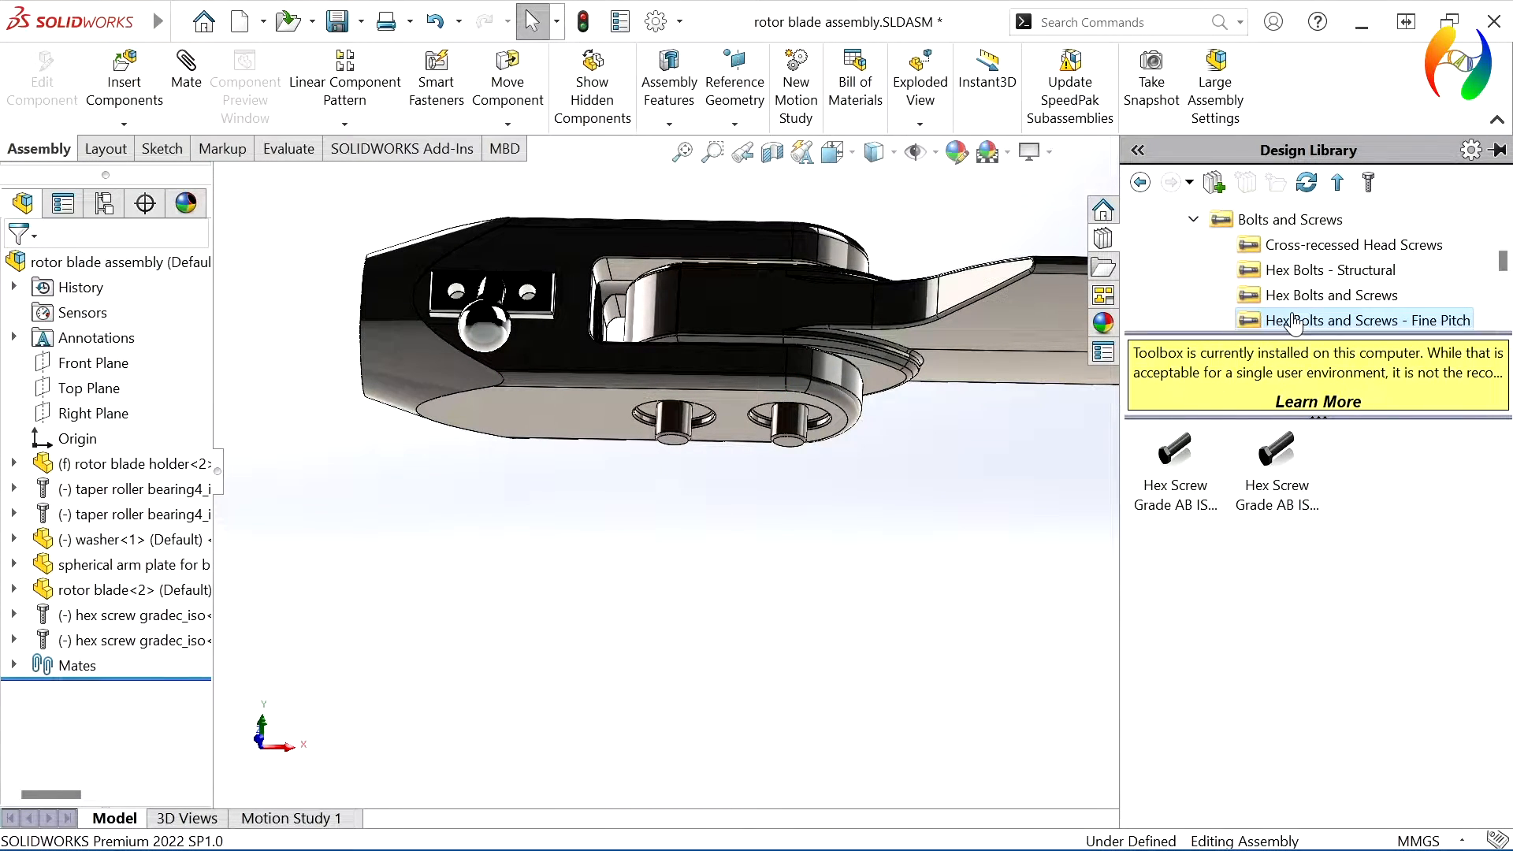
scroll(1292, 321, down, 1)
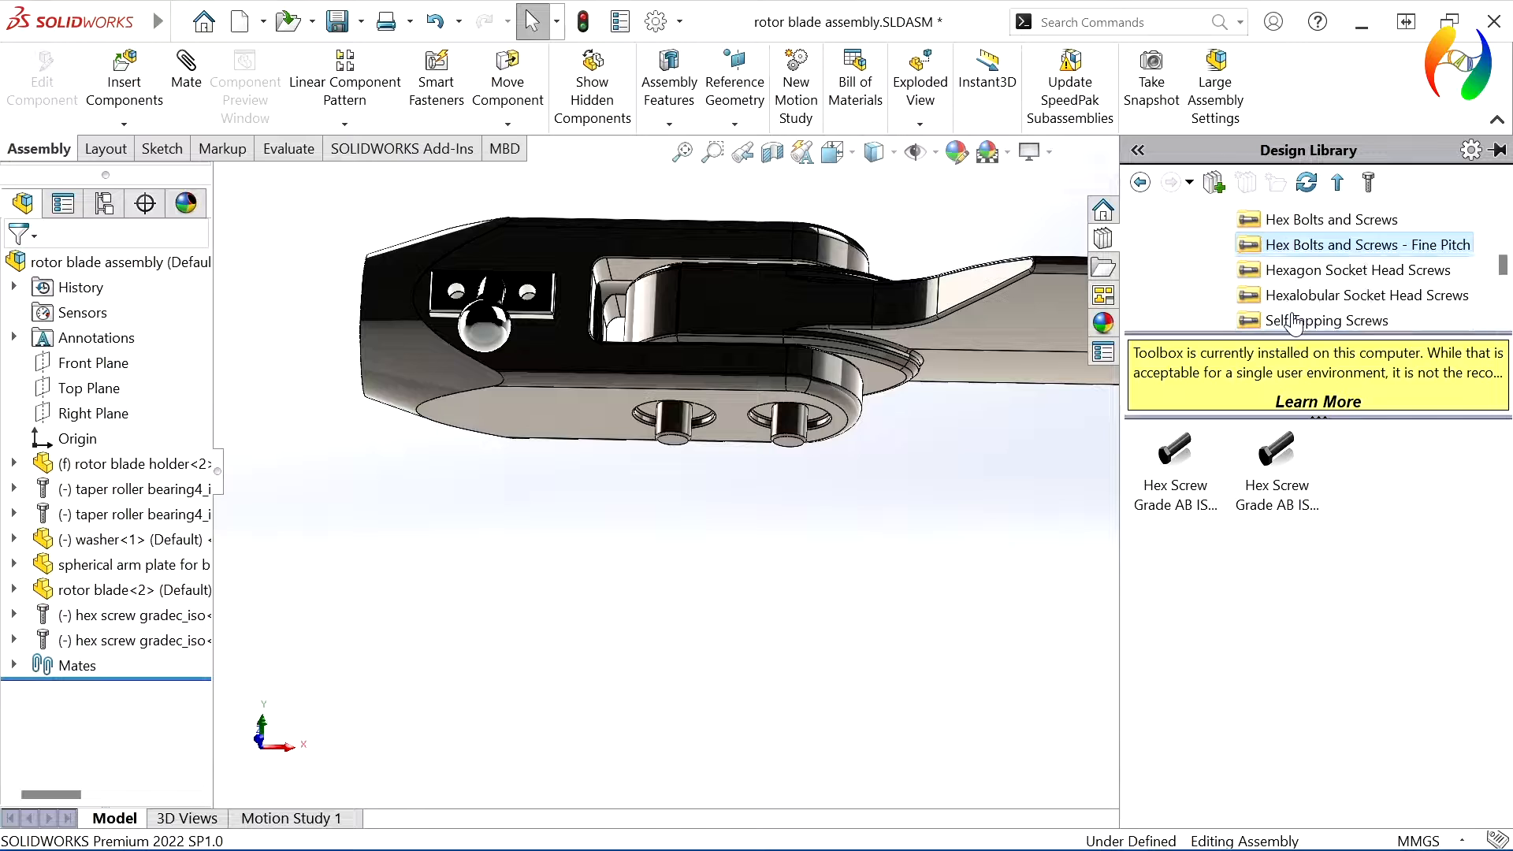
click(1312, 272)
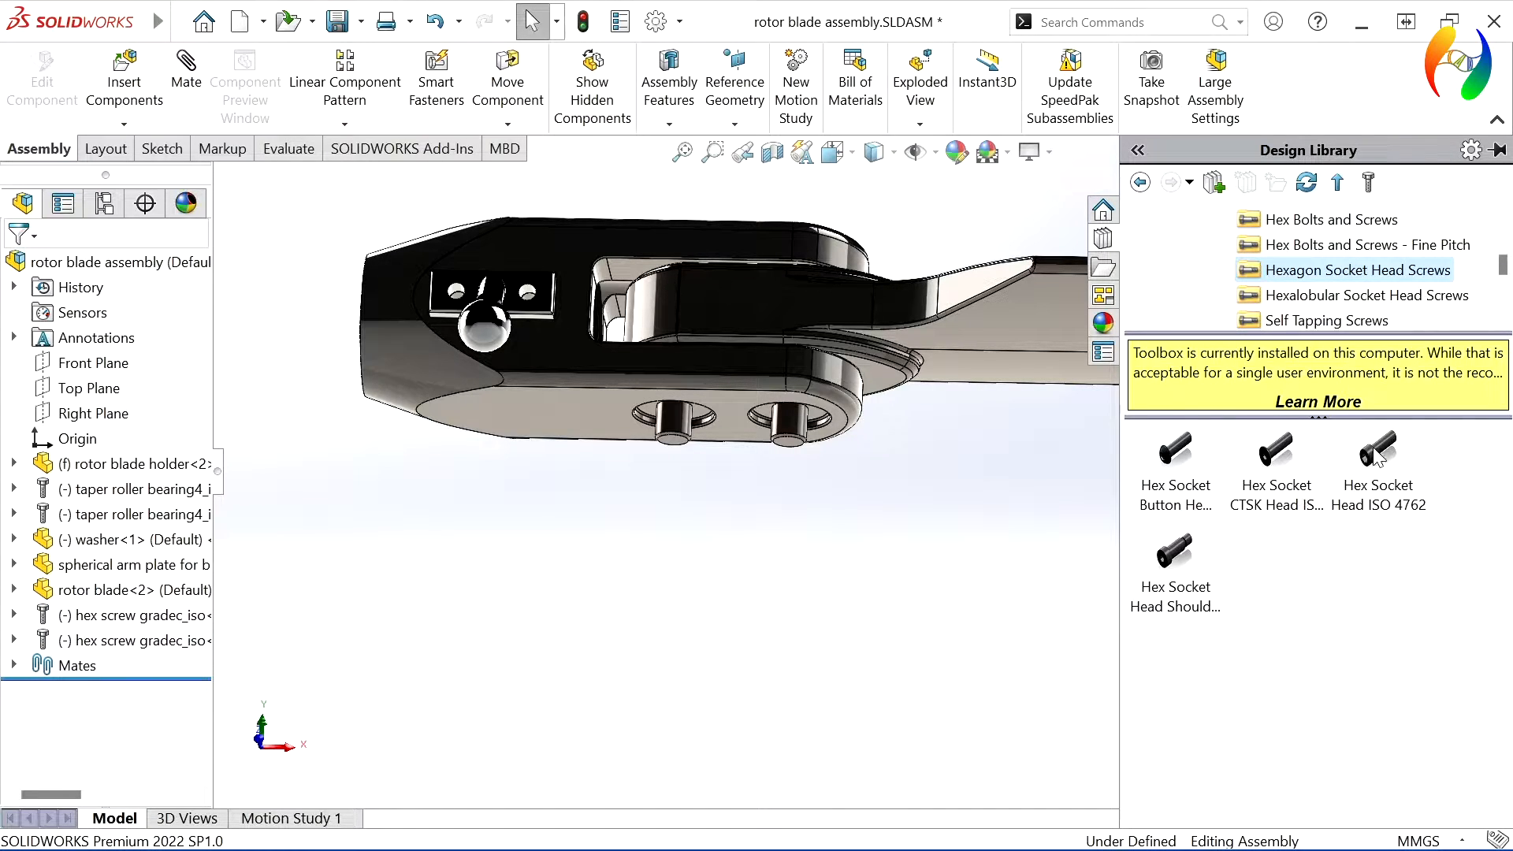
drag(1375, 457, 548, 287)
scroll(549, 286, down, 3)
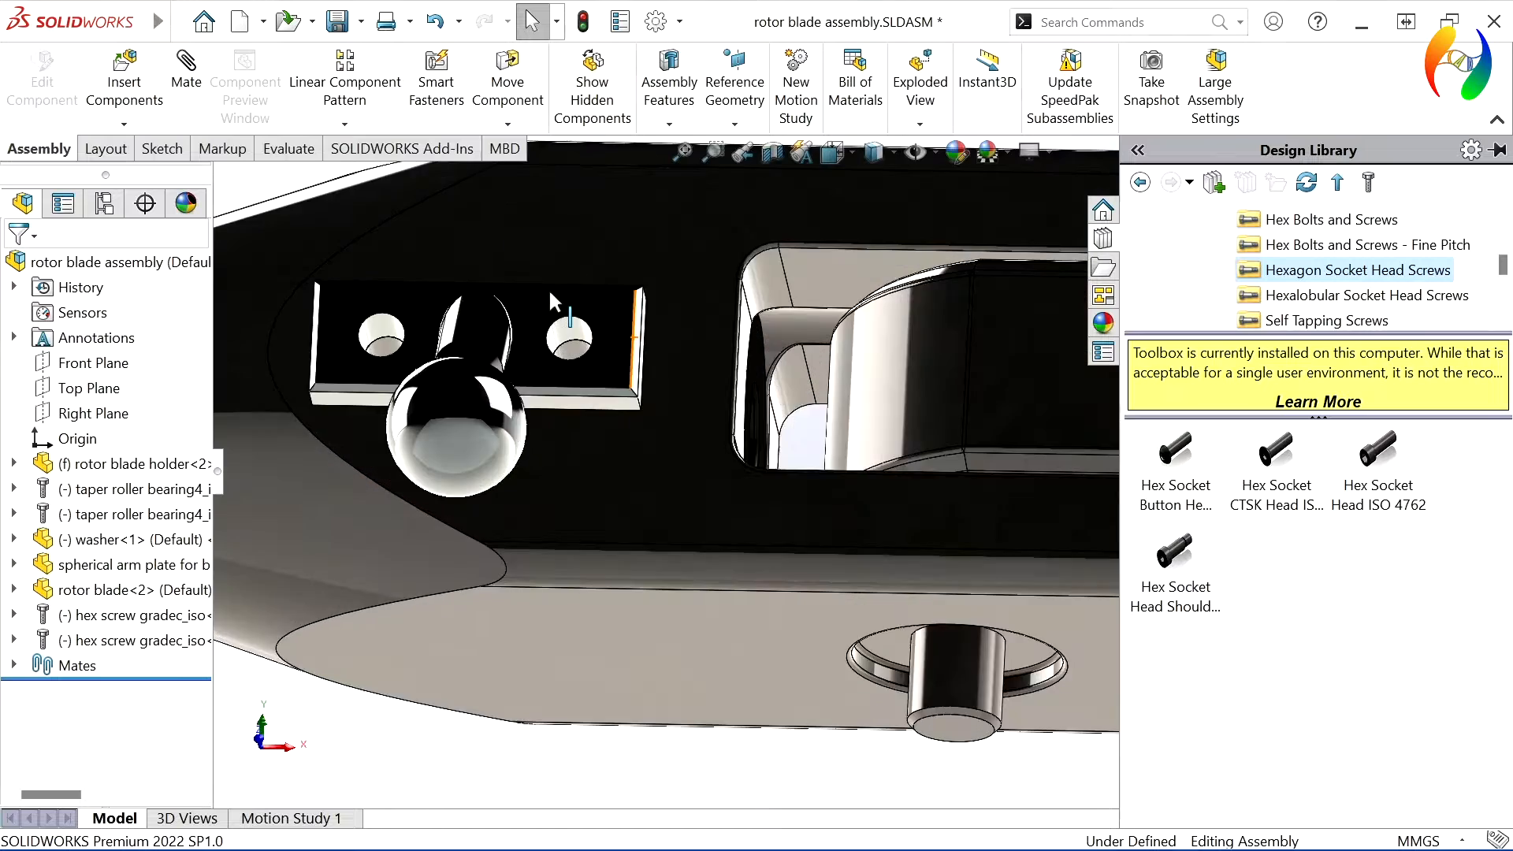
scroll(548, 287, down, 2)
drag(1383, 453, 639, 404)
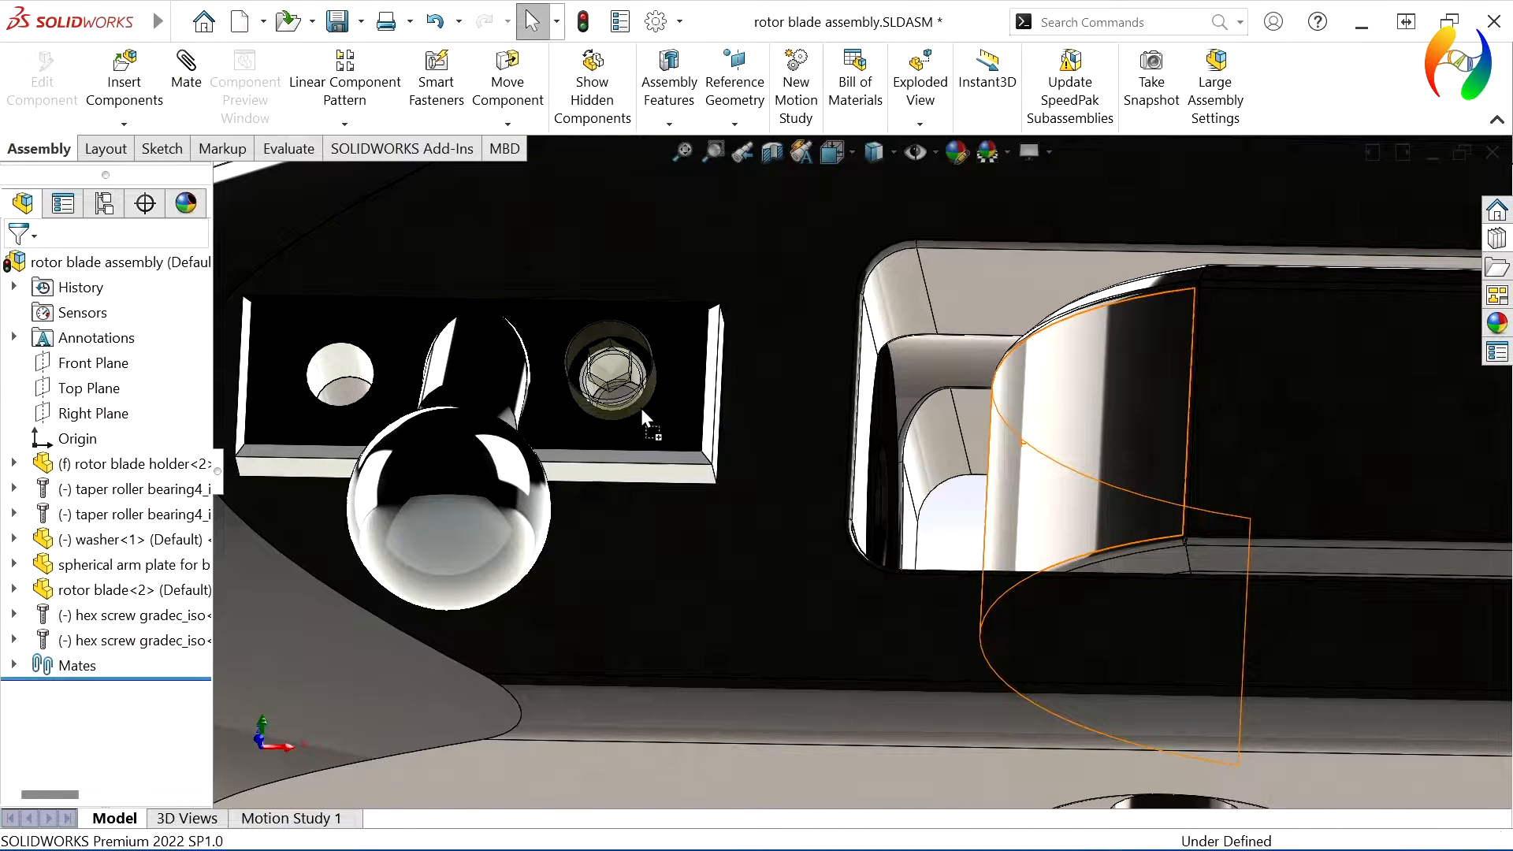
drag(639, 404, 640, 407)
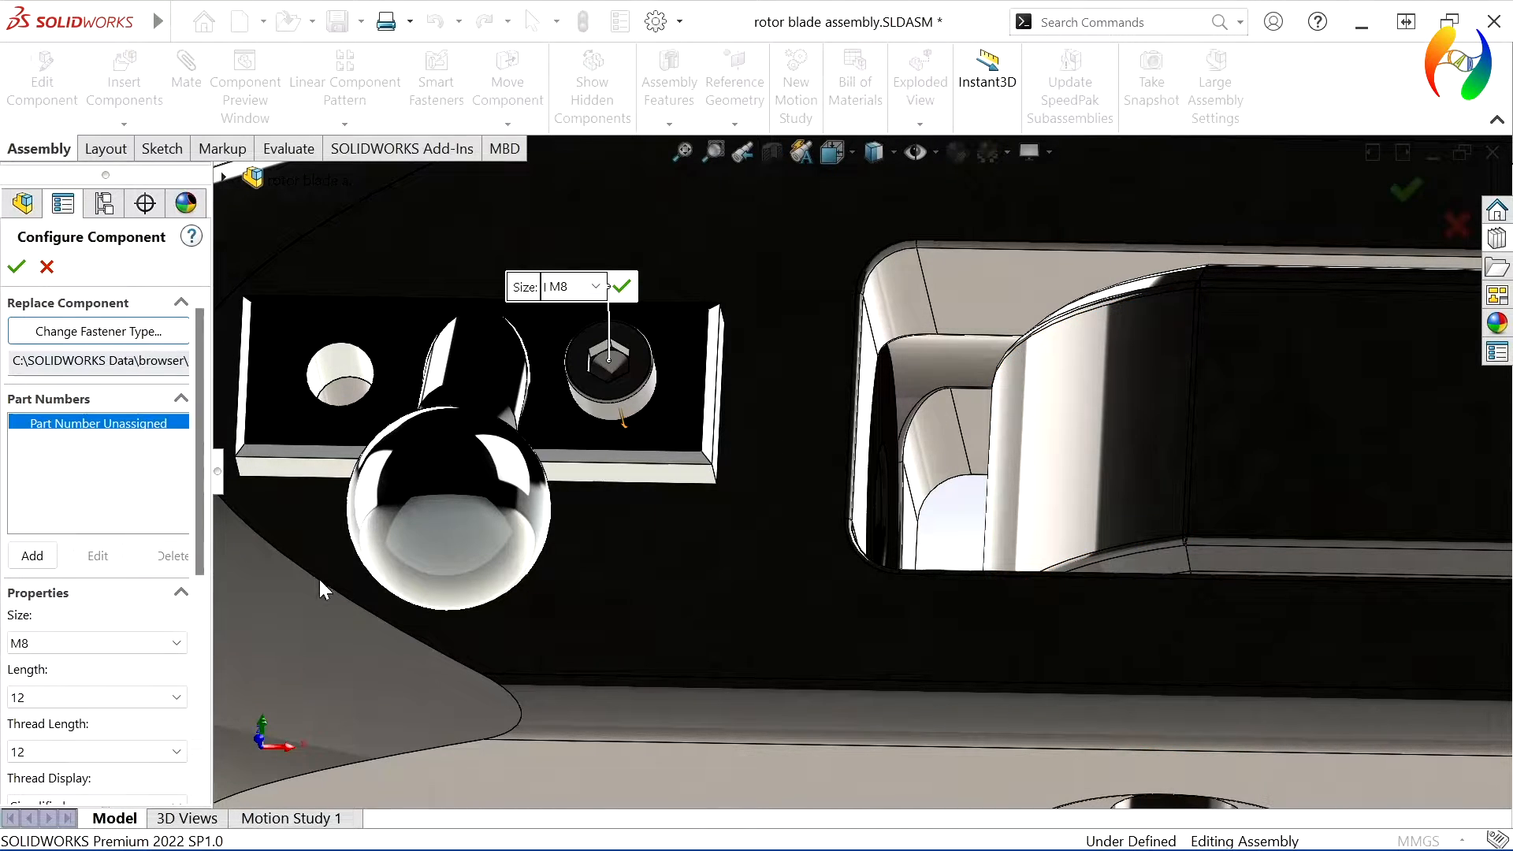
click(175, 645)
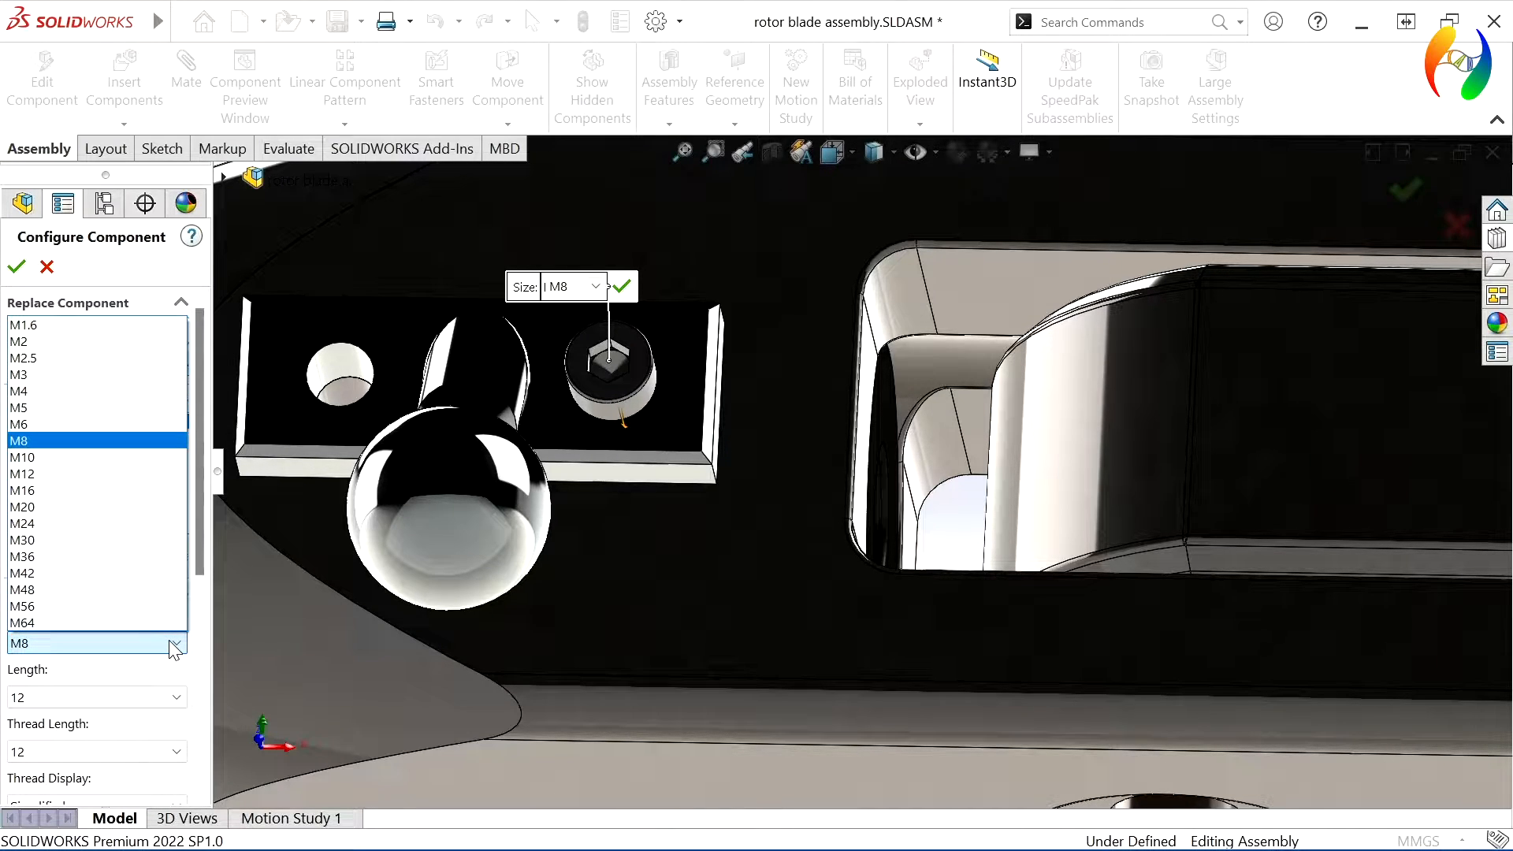
click(49, 268)
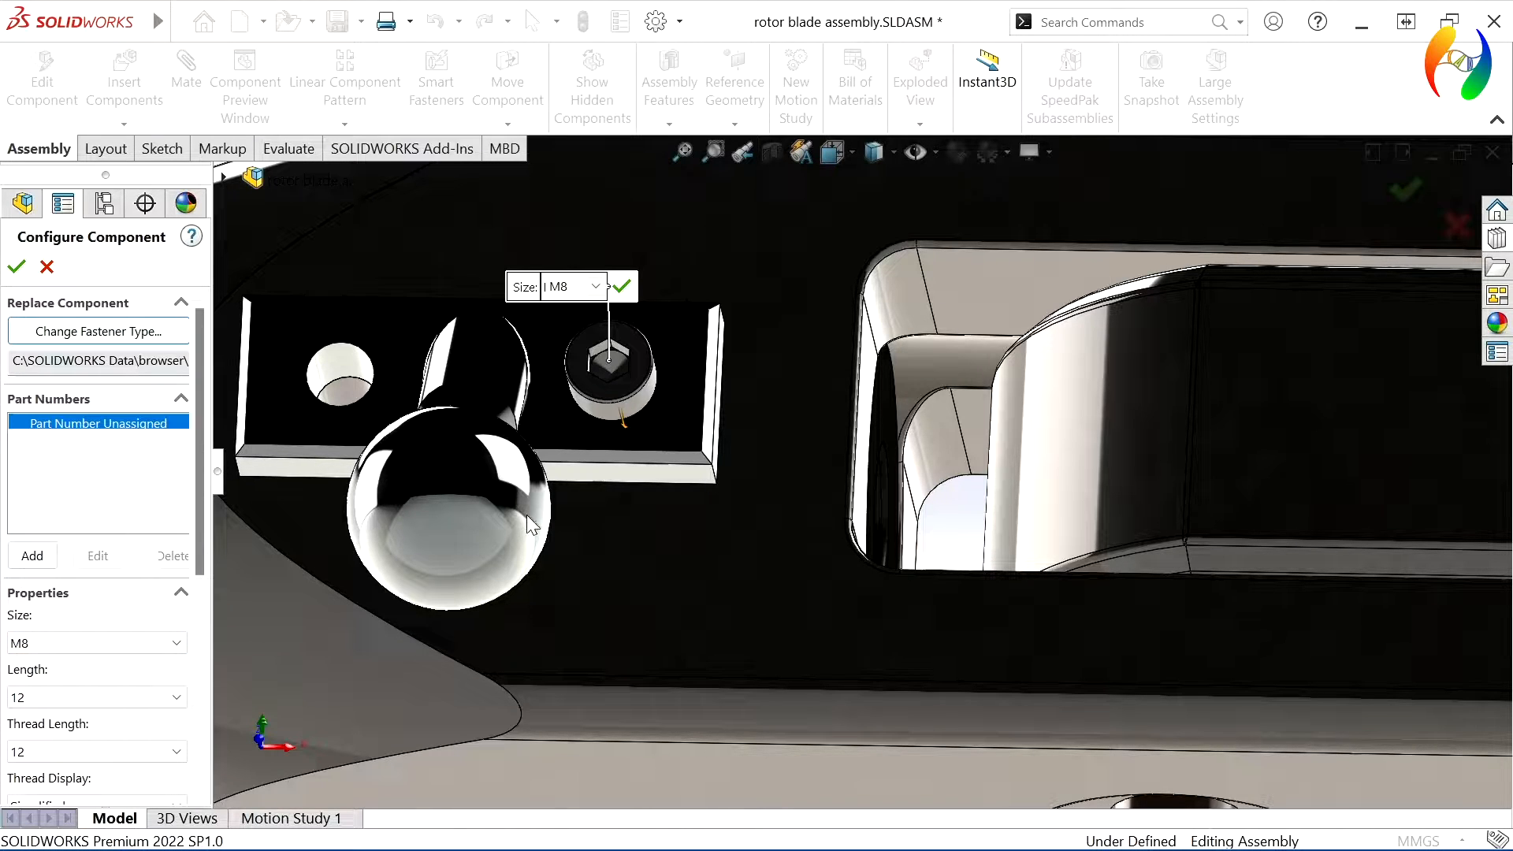
click(48, 268)
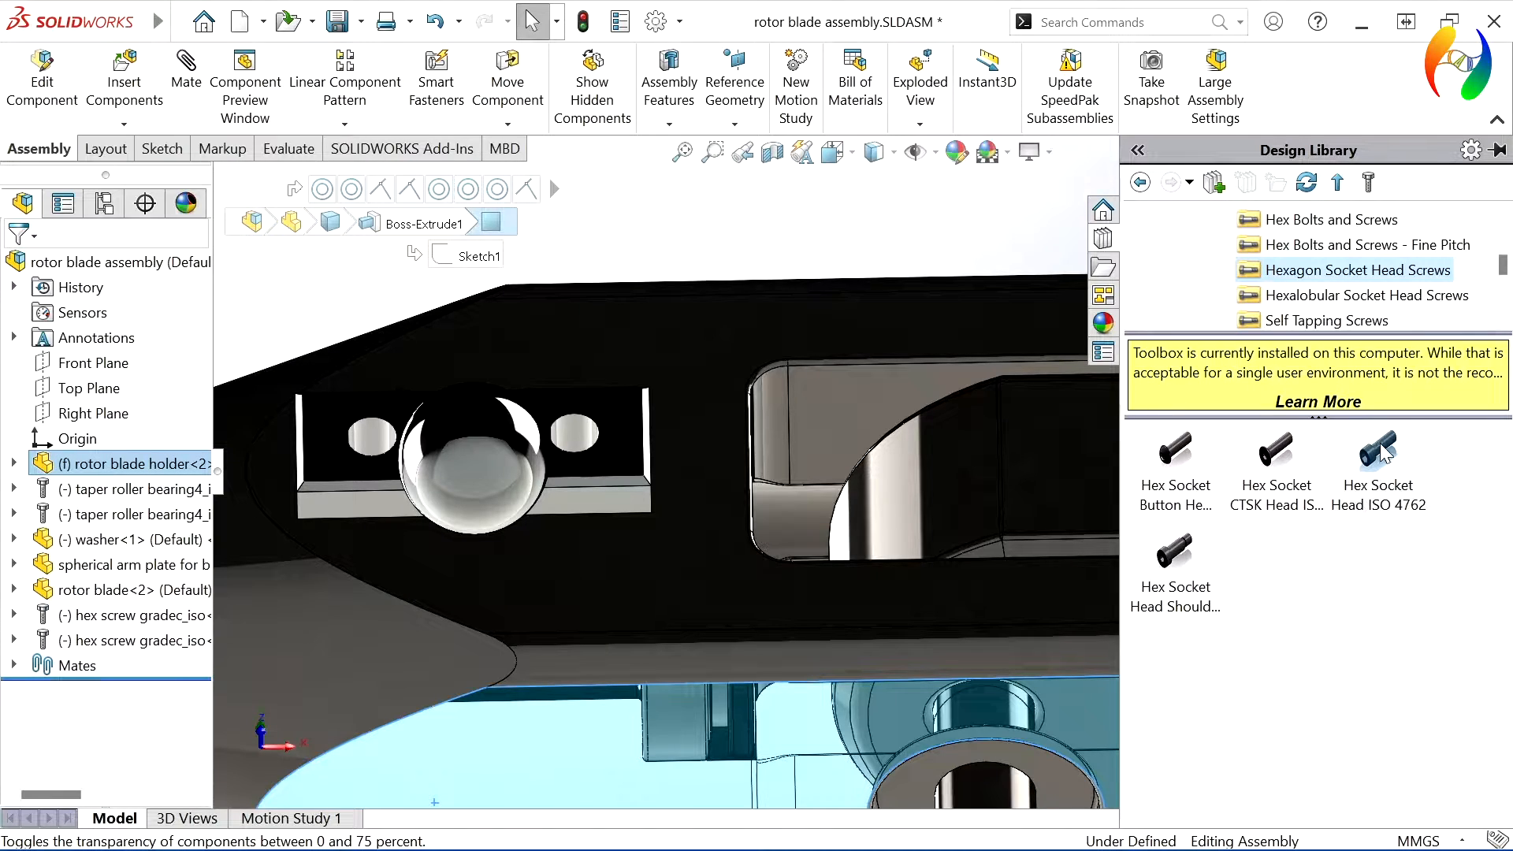
Insert a Hex Socket Head ISO 4762 screw, size M10 and length 40, into one arm plate hole and a copy into the other.
drag(1383, 455, 604, 446)
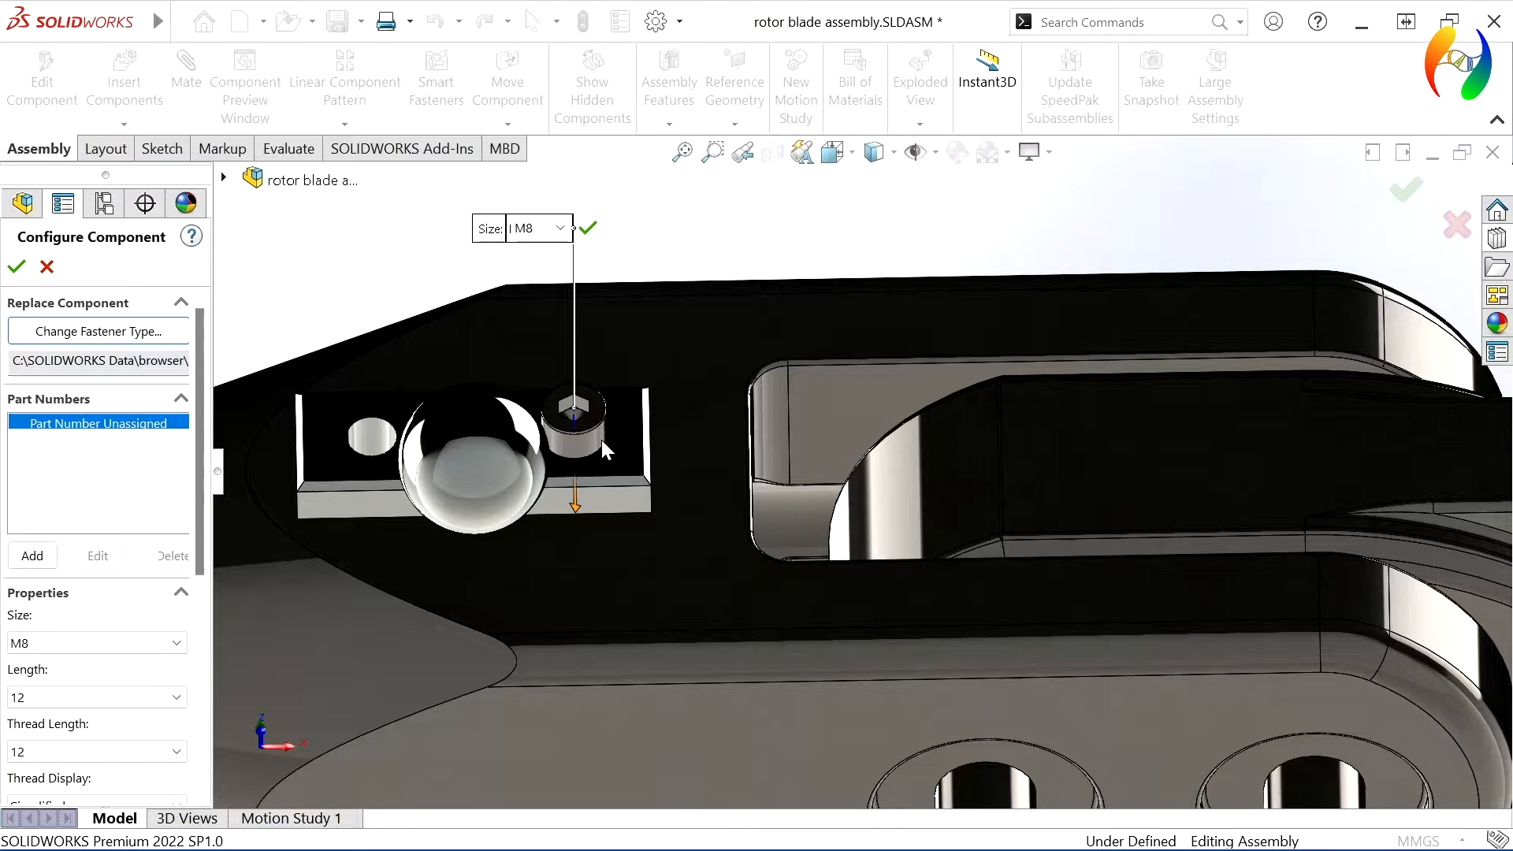
click(168, 642)
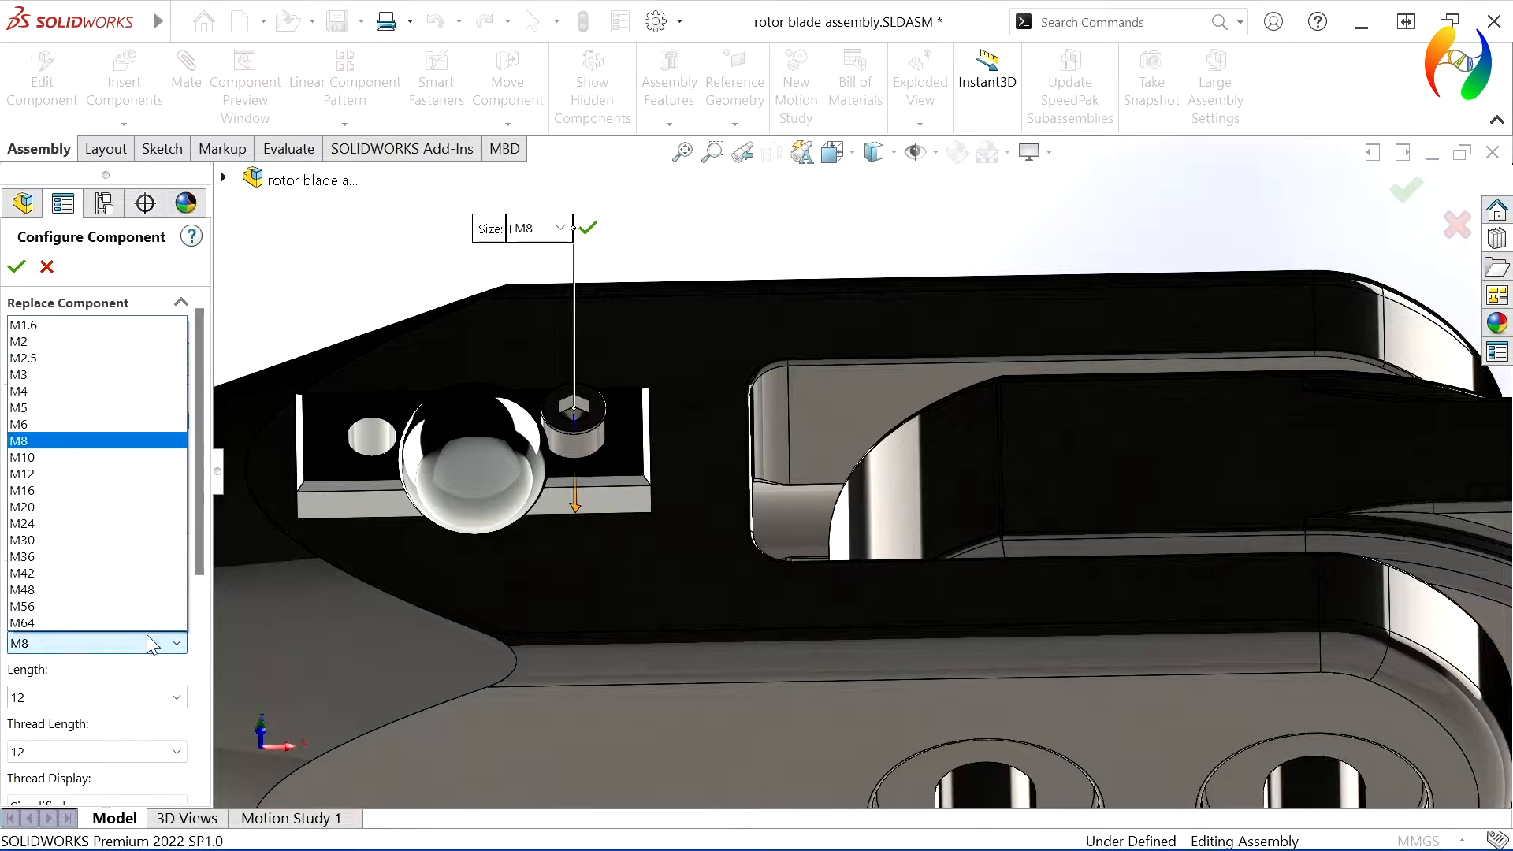
click(29, 457)
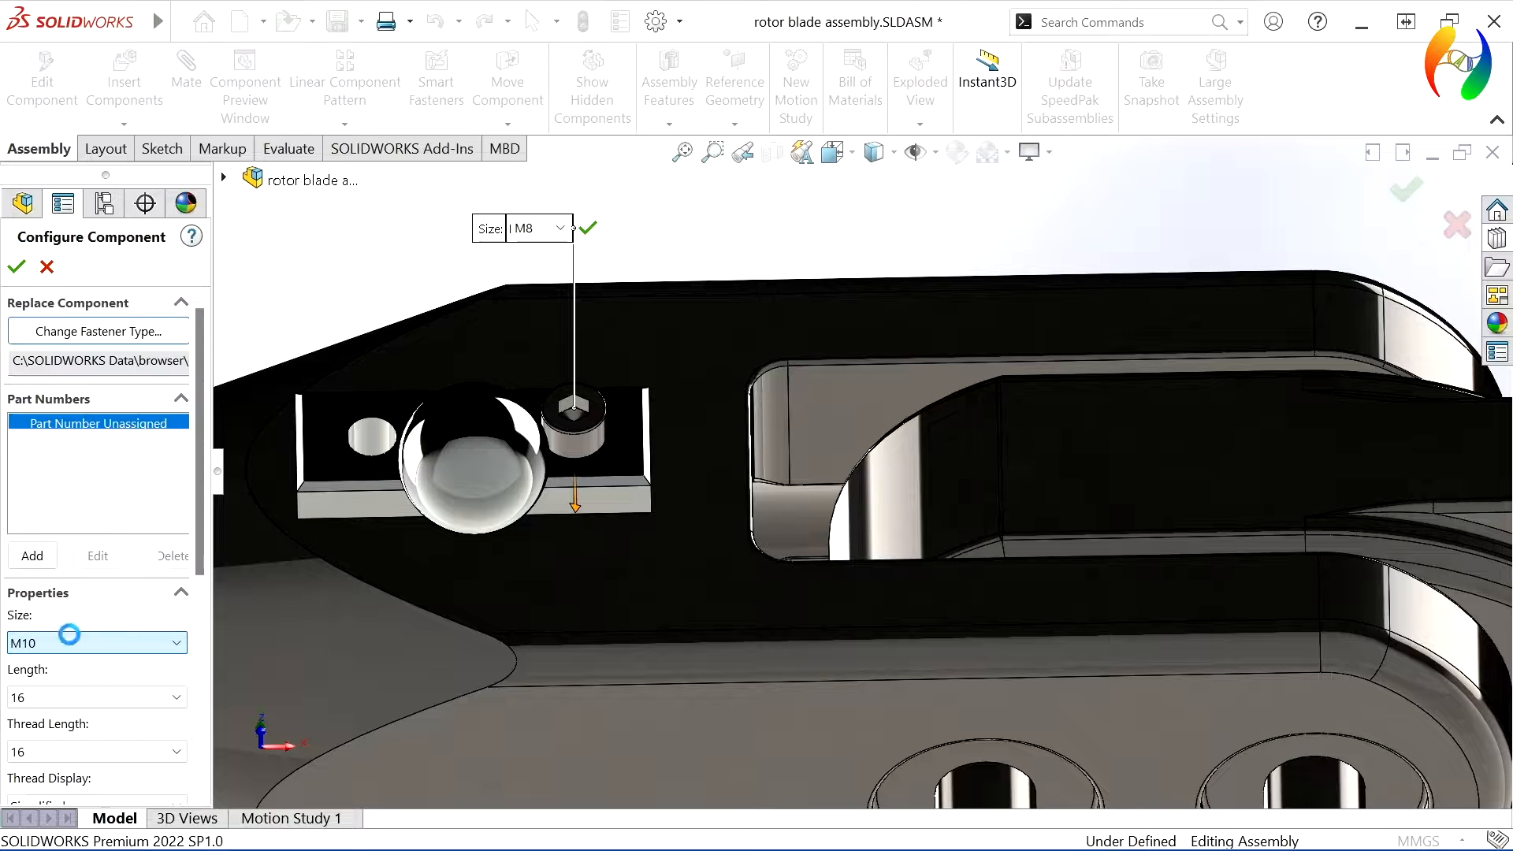
click(163, 699)
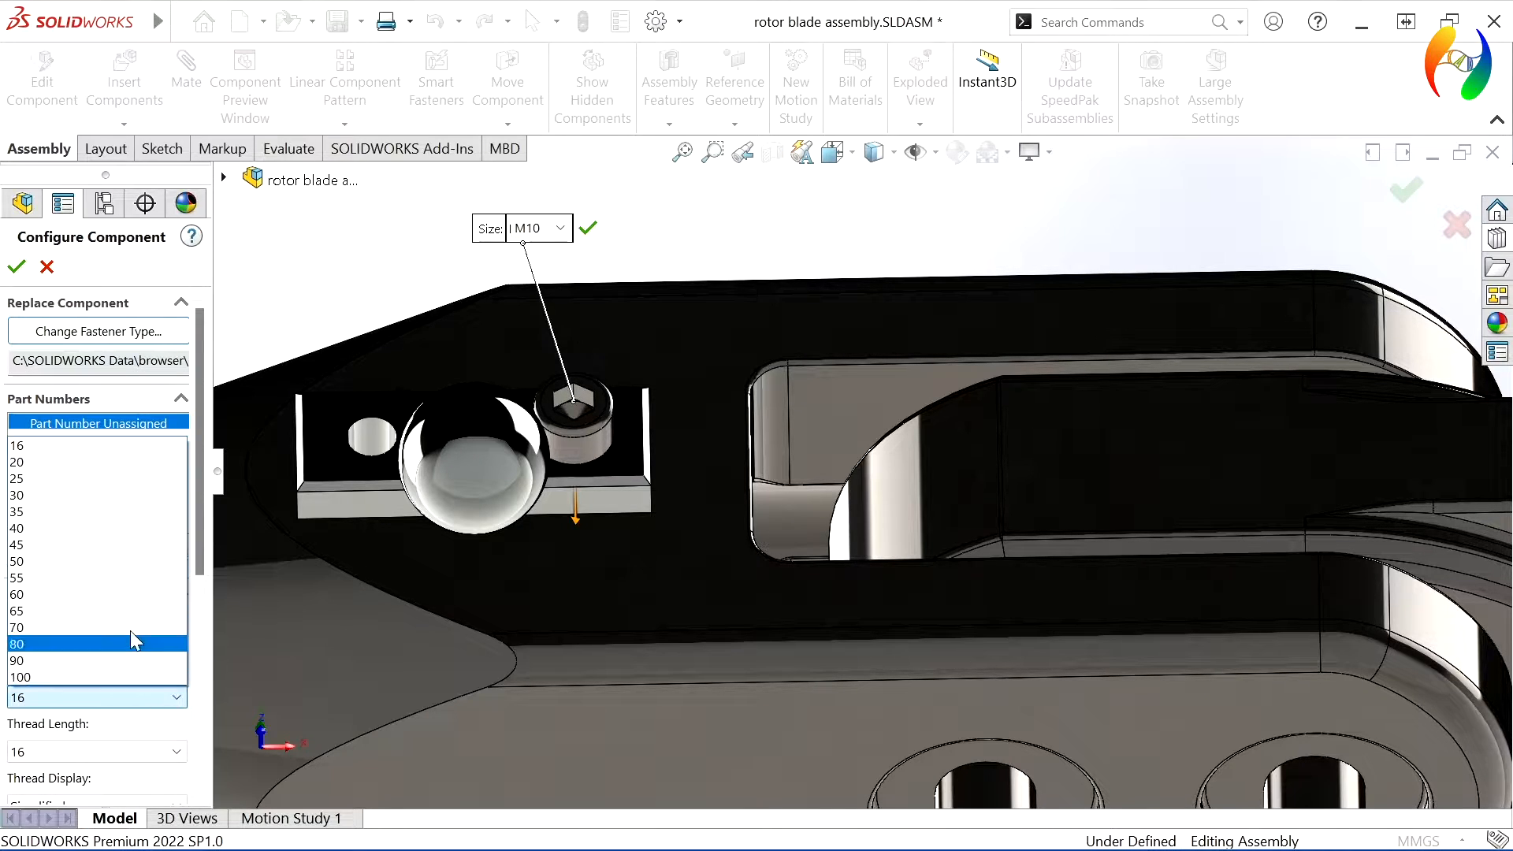
click(78, 532)
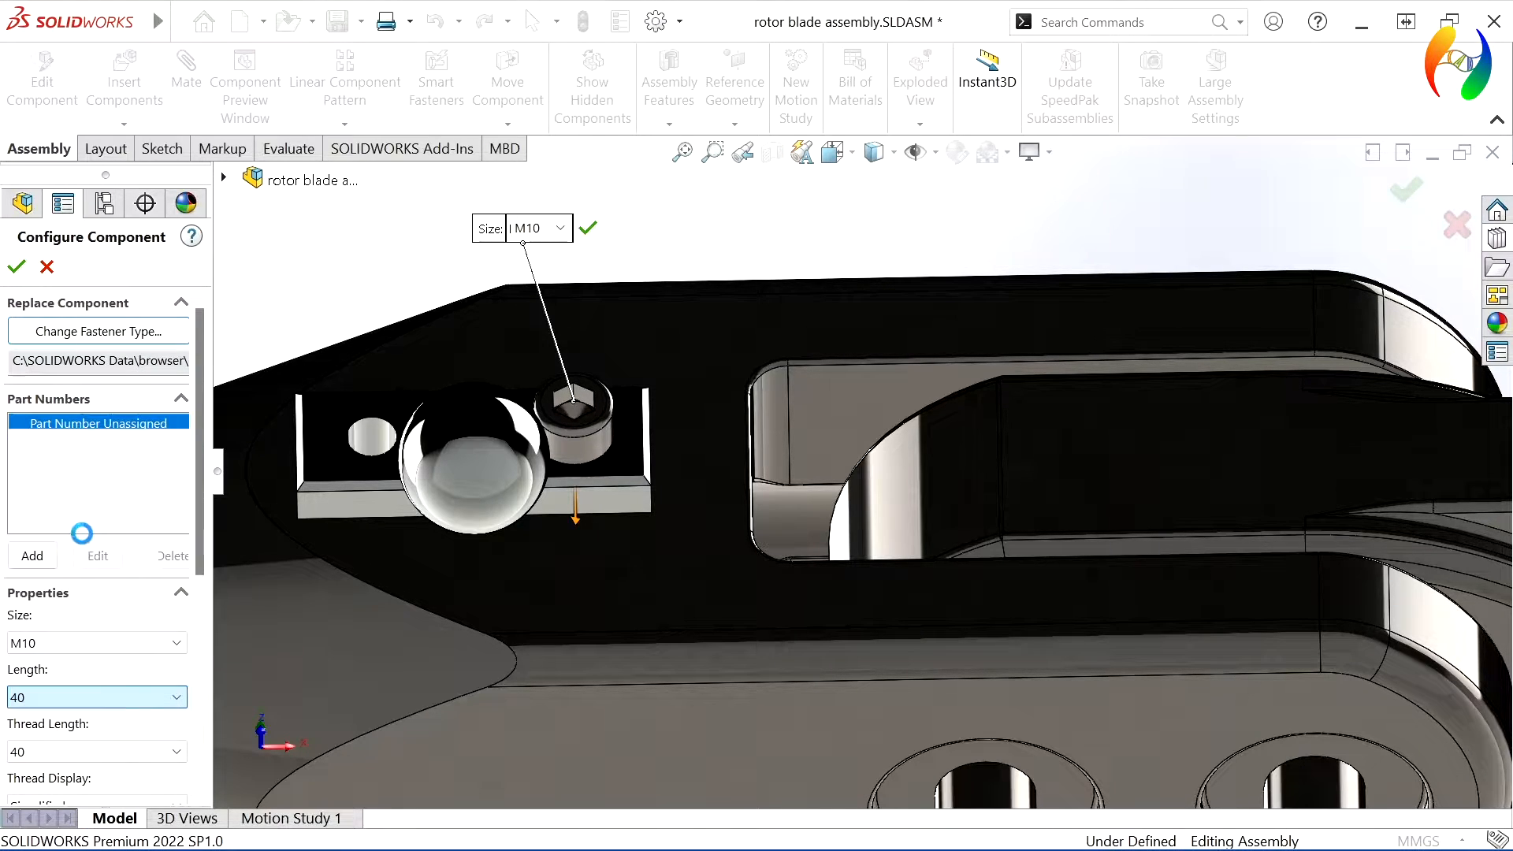
click(177, 753)
click(176, 754)
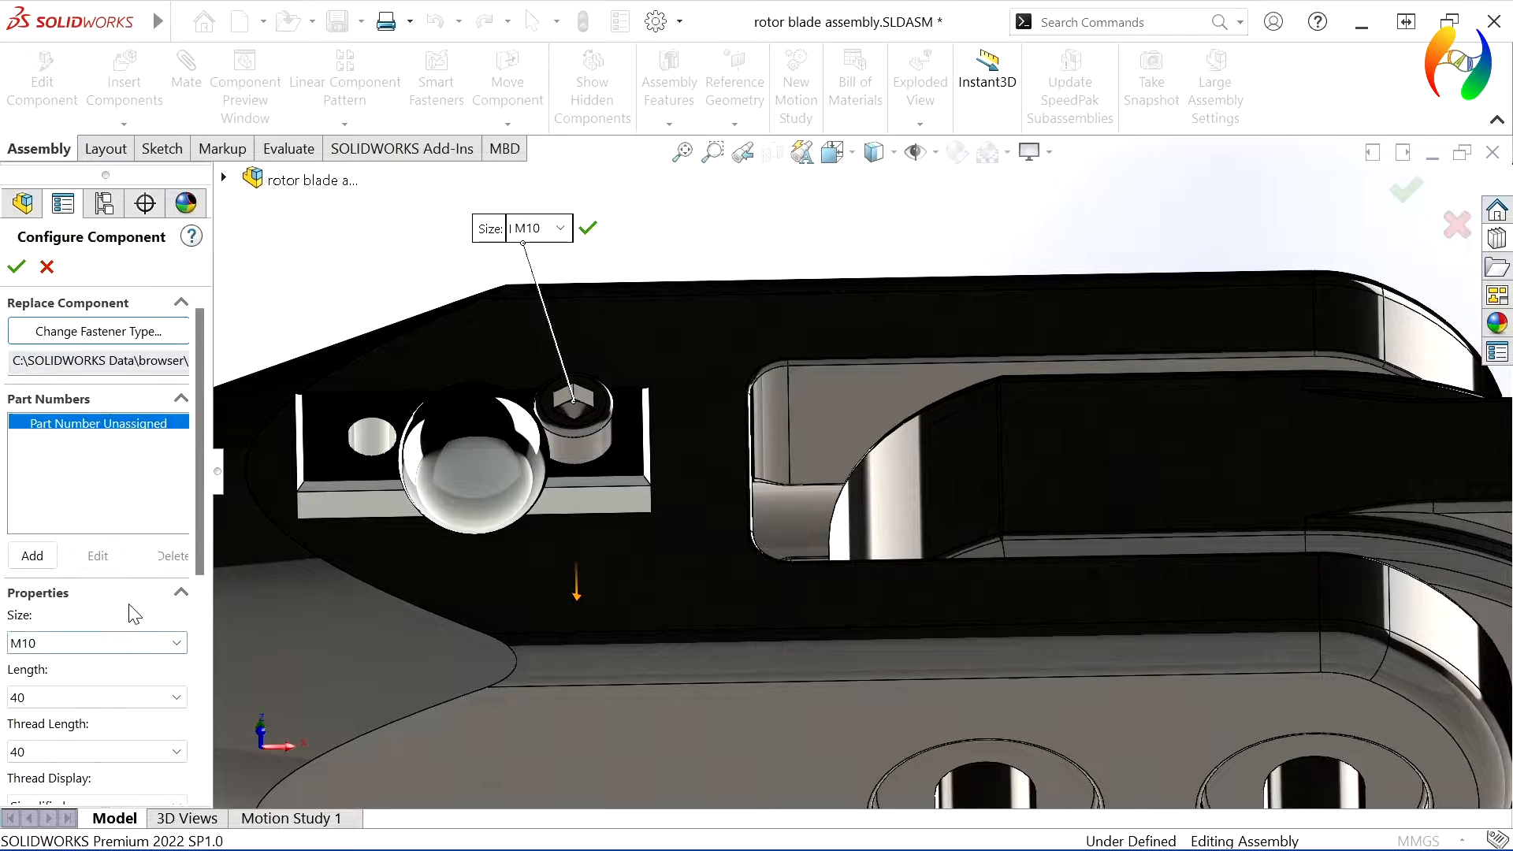
drag(198, 536, 190, 354)
click(17, 266)
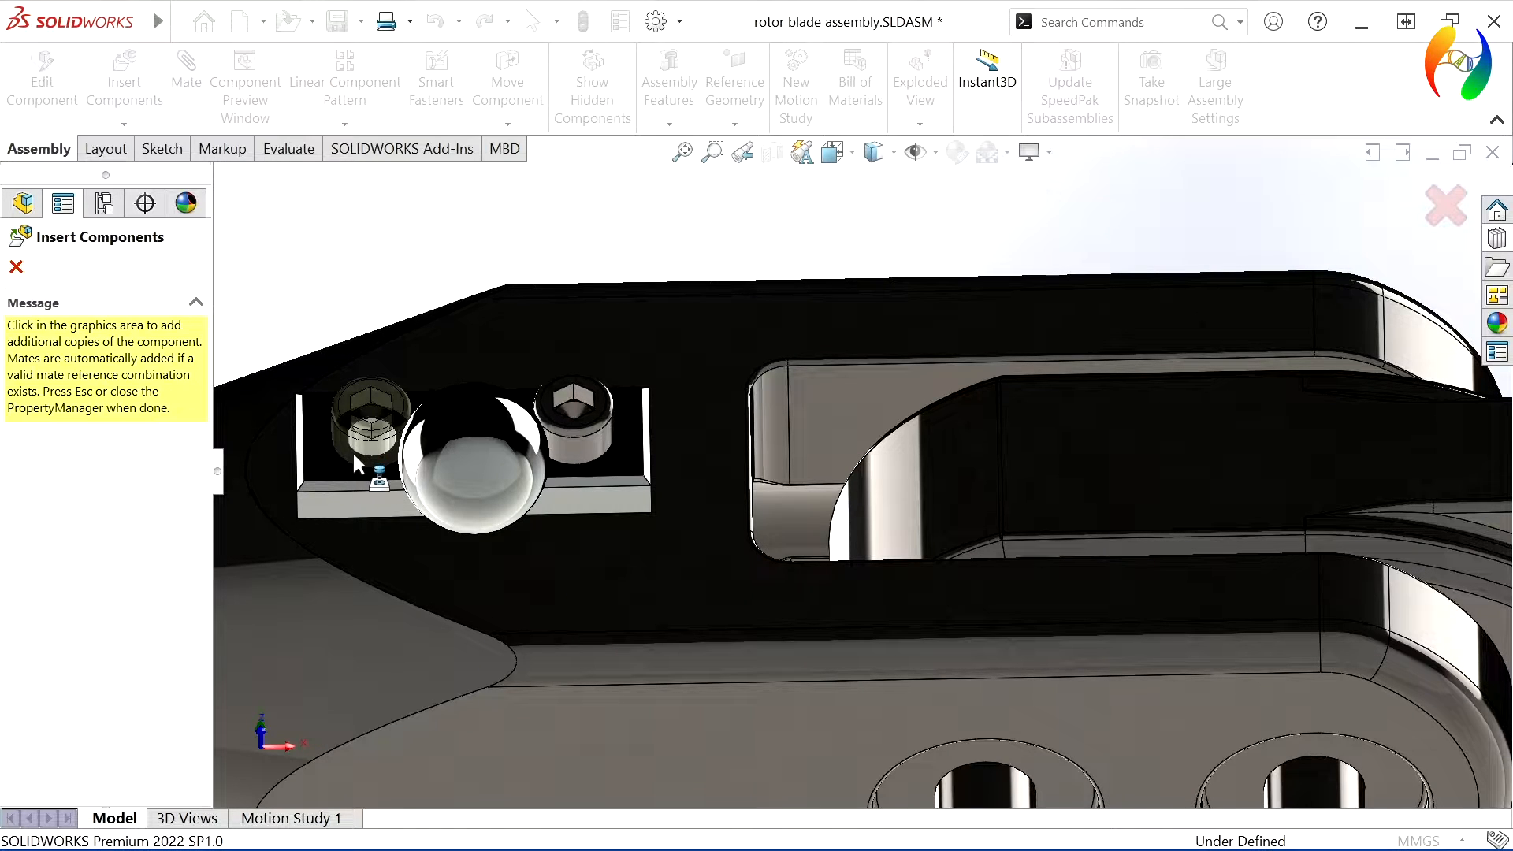
click(352, 451)
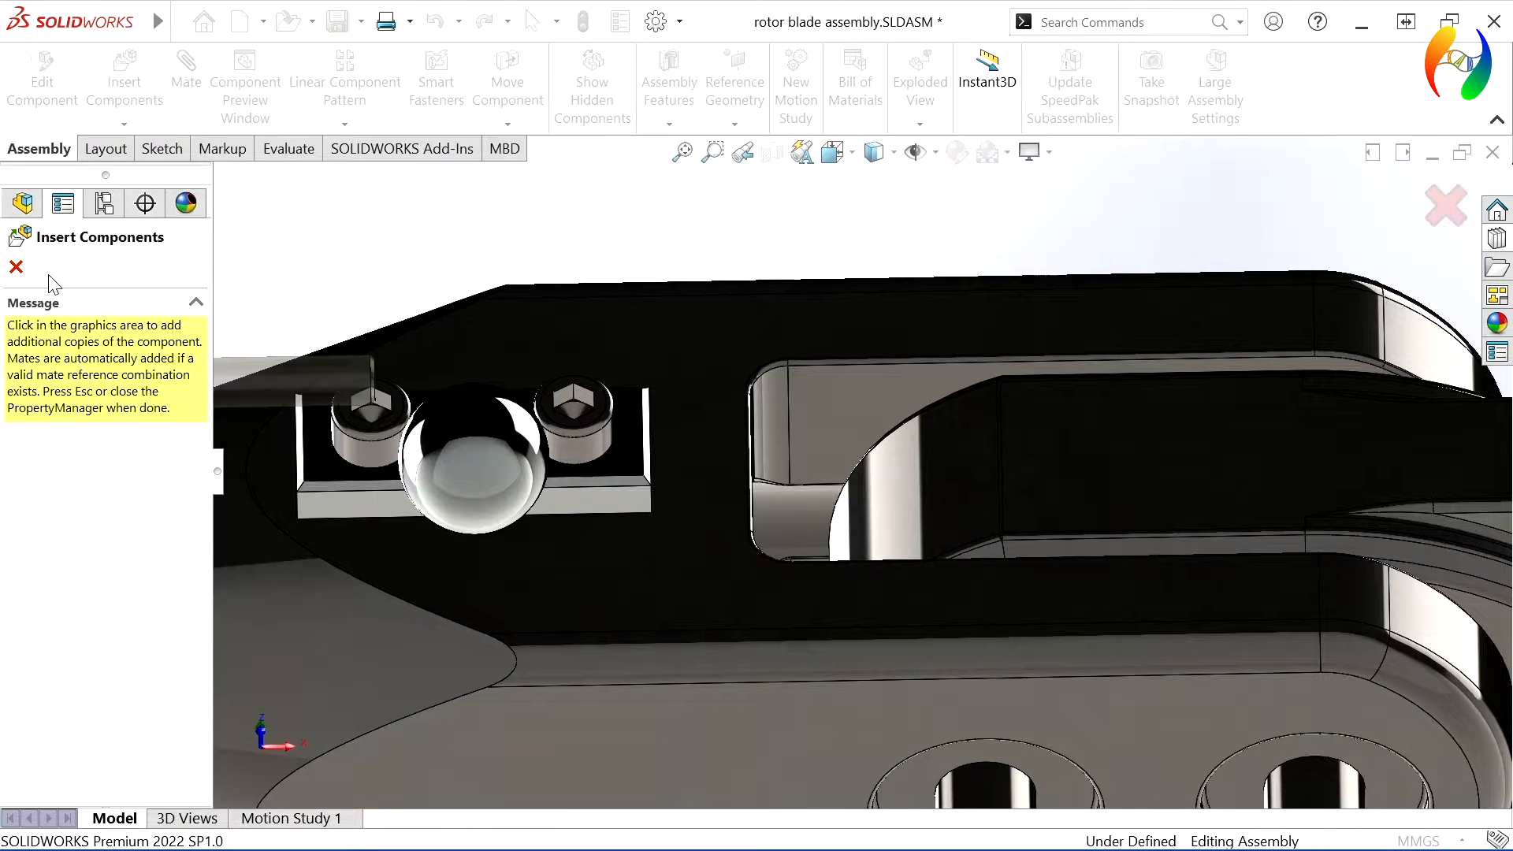
click(16, 268)
Open the ISO Hex Nuts category in the Design Library for the threaded ends of the blade screws.
scroll(597, 640, up, 5)
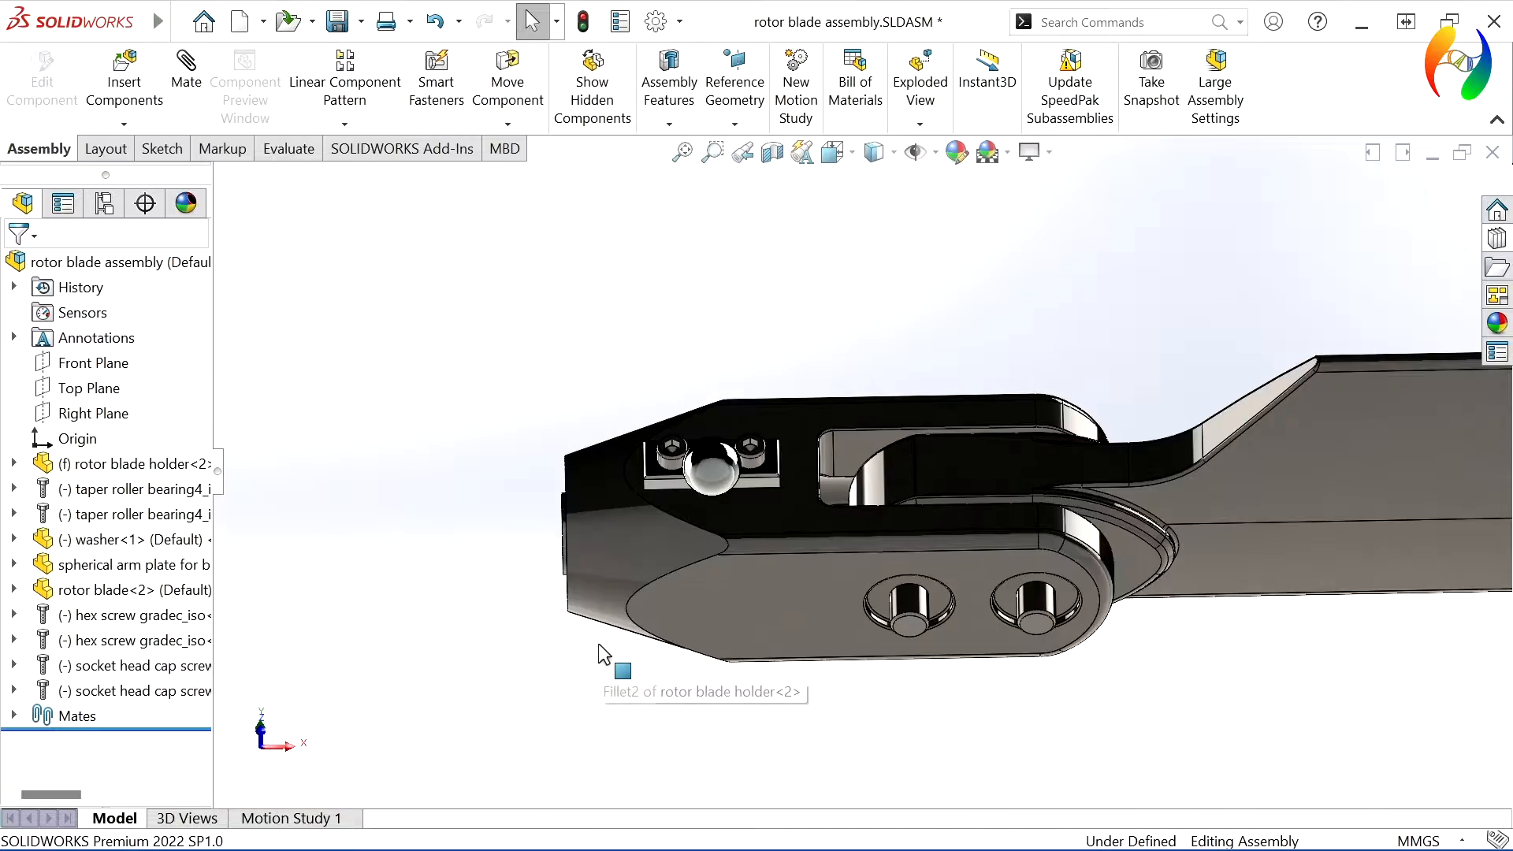
middle_drag(608, 504, 547, 726)
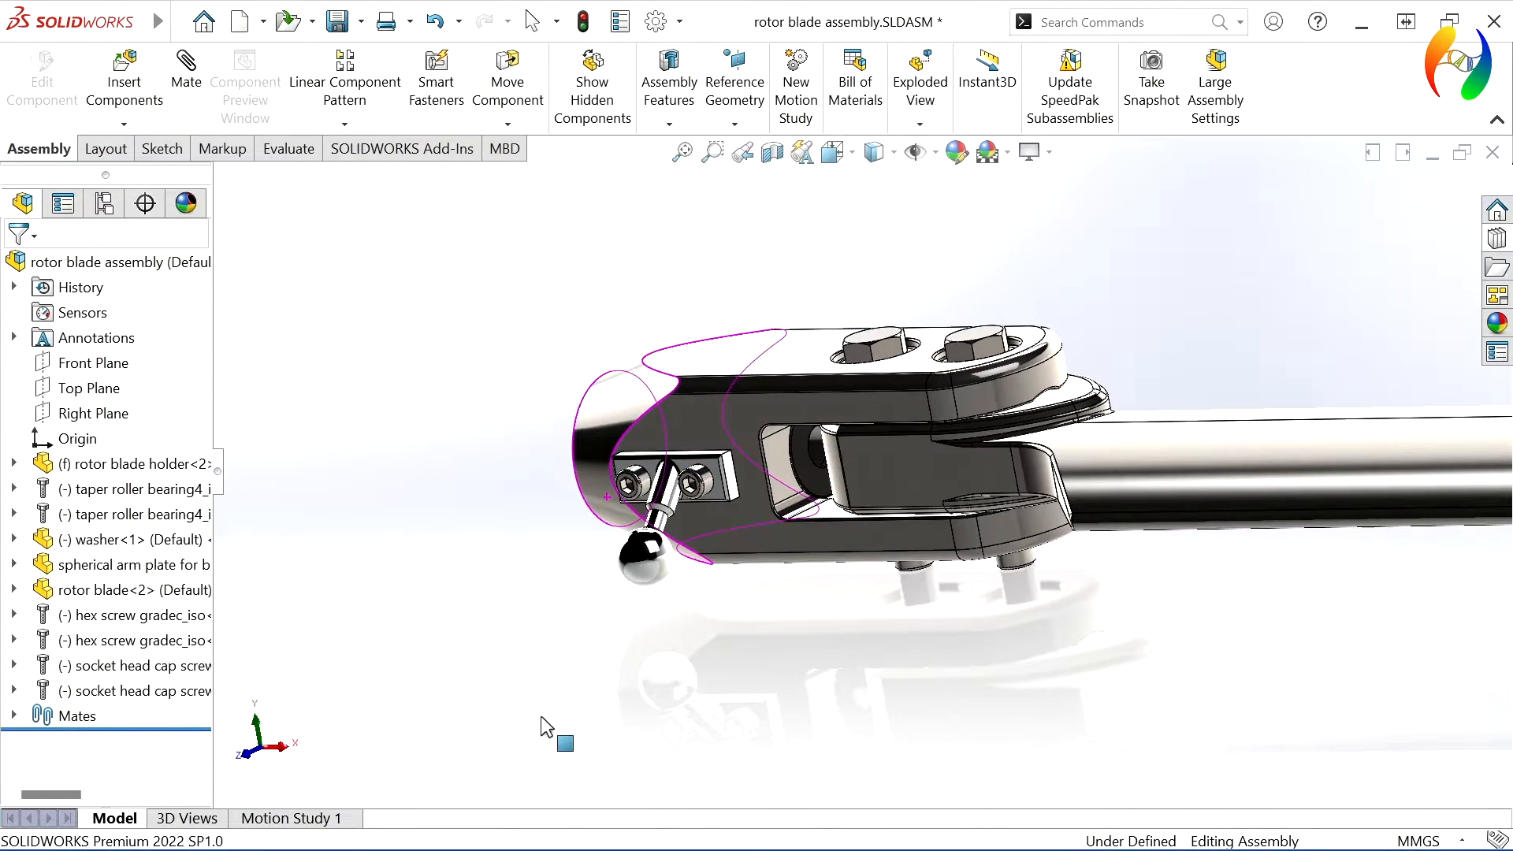
scroll(916, 631, up, 5)
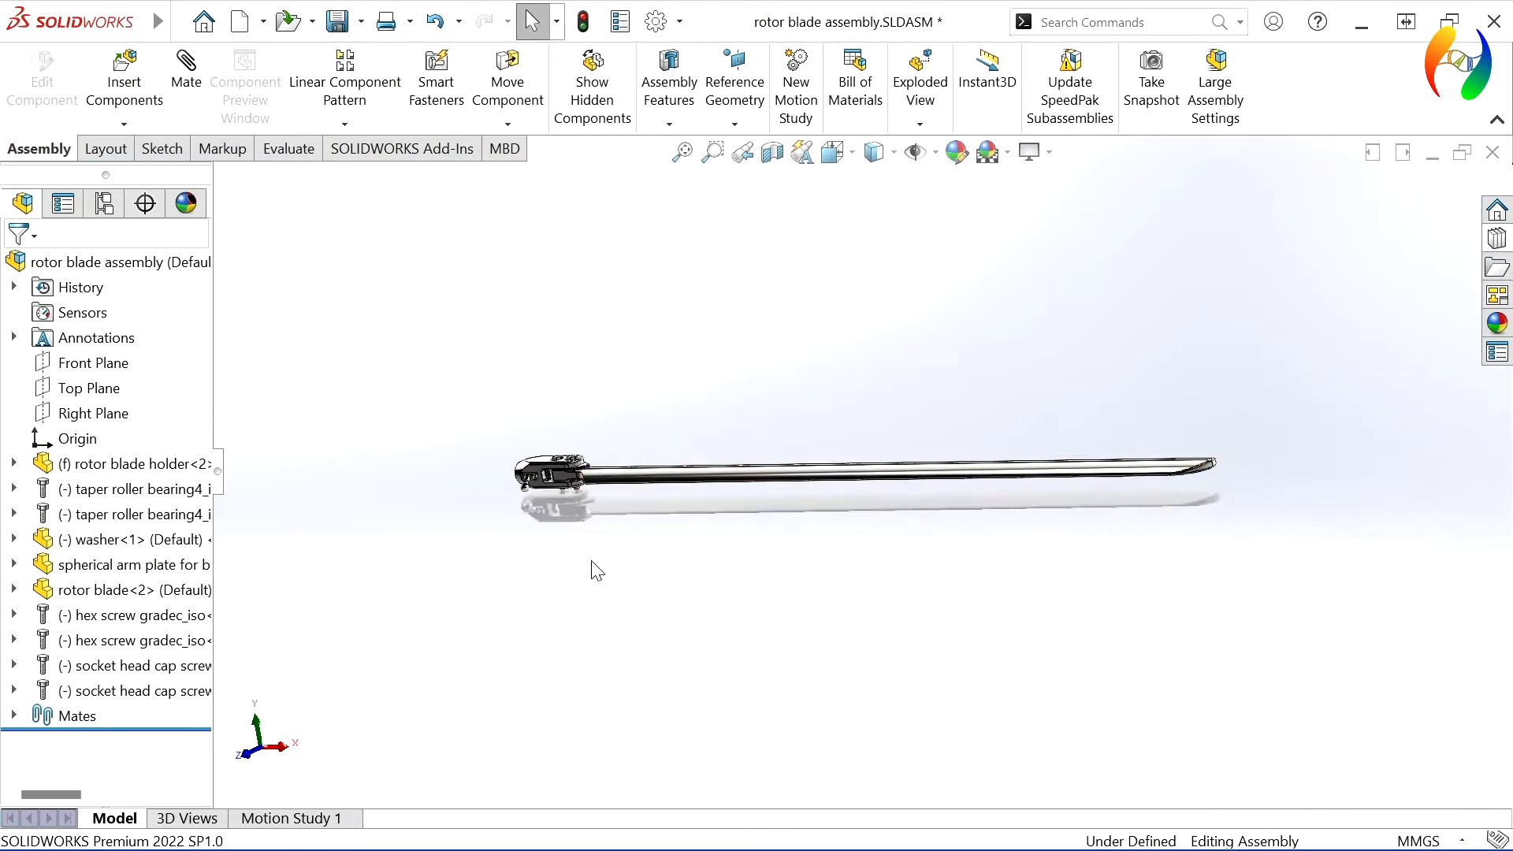
middle_drag(591, 567, 626, 504)
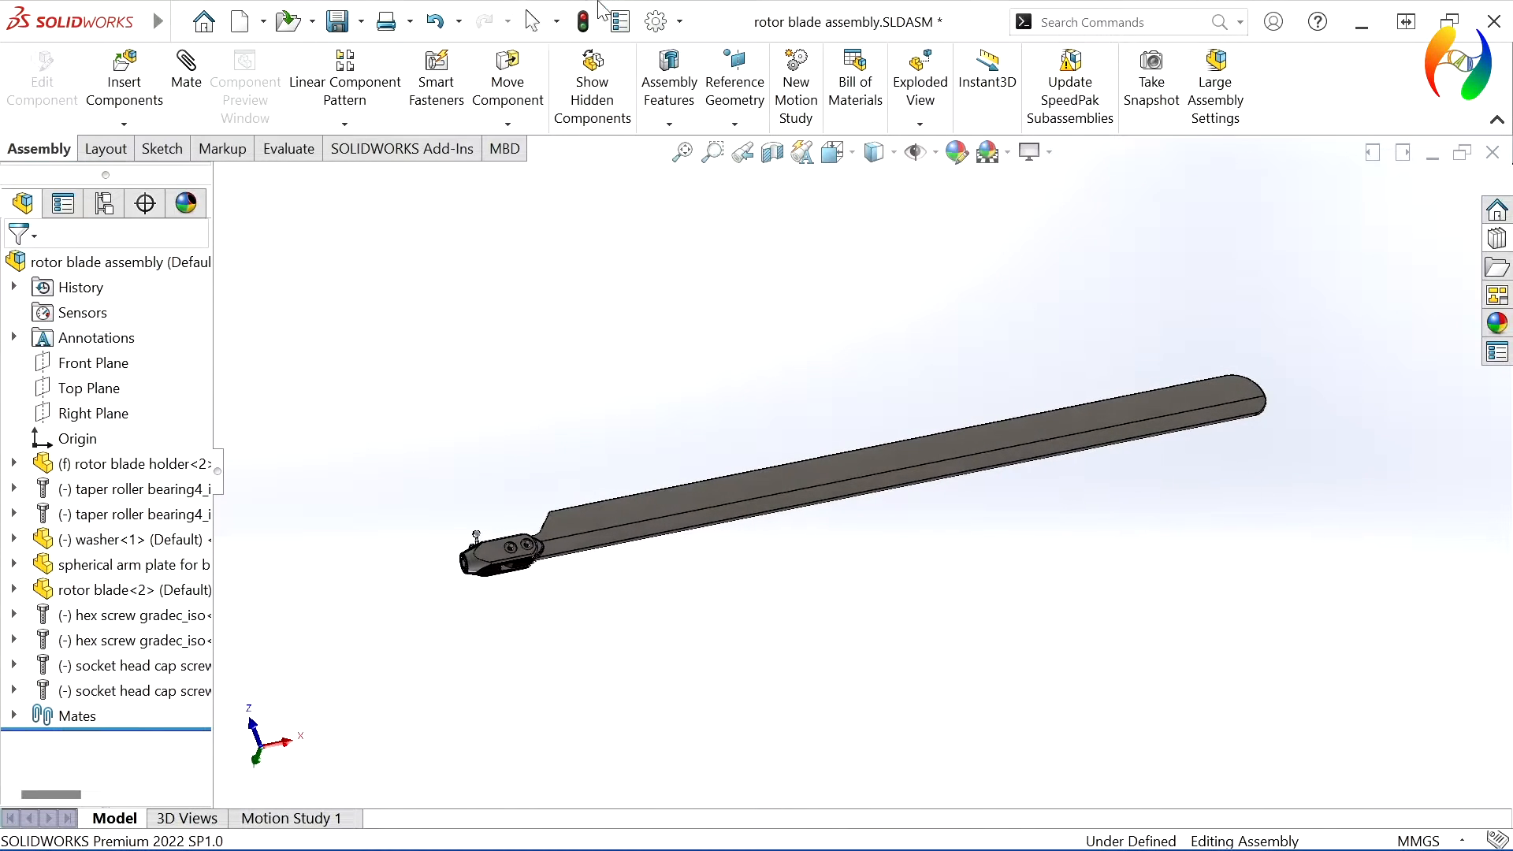
scroll(548, 543, down, 6)
scroll(599, 563, down, 8)
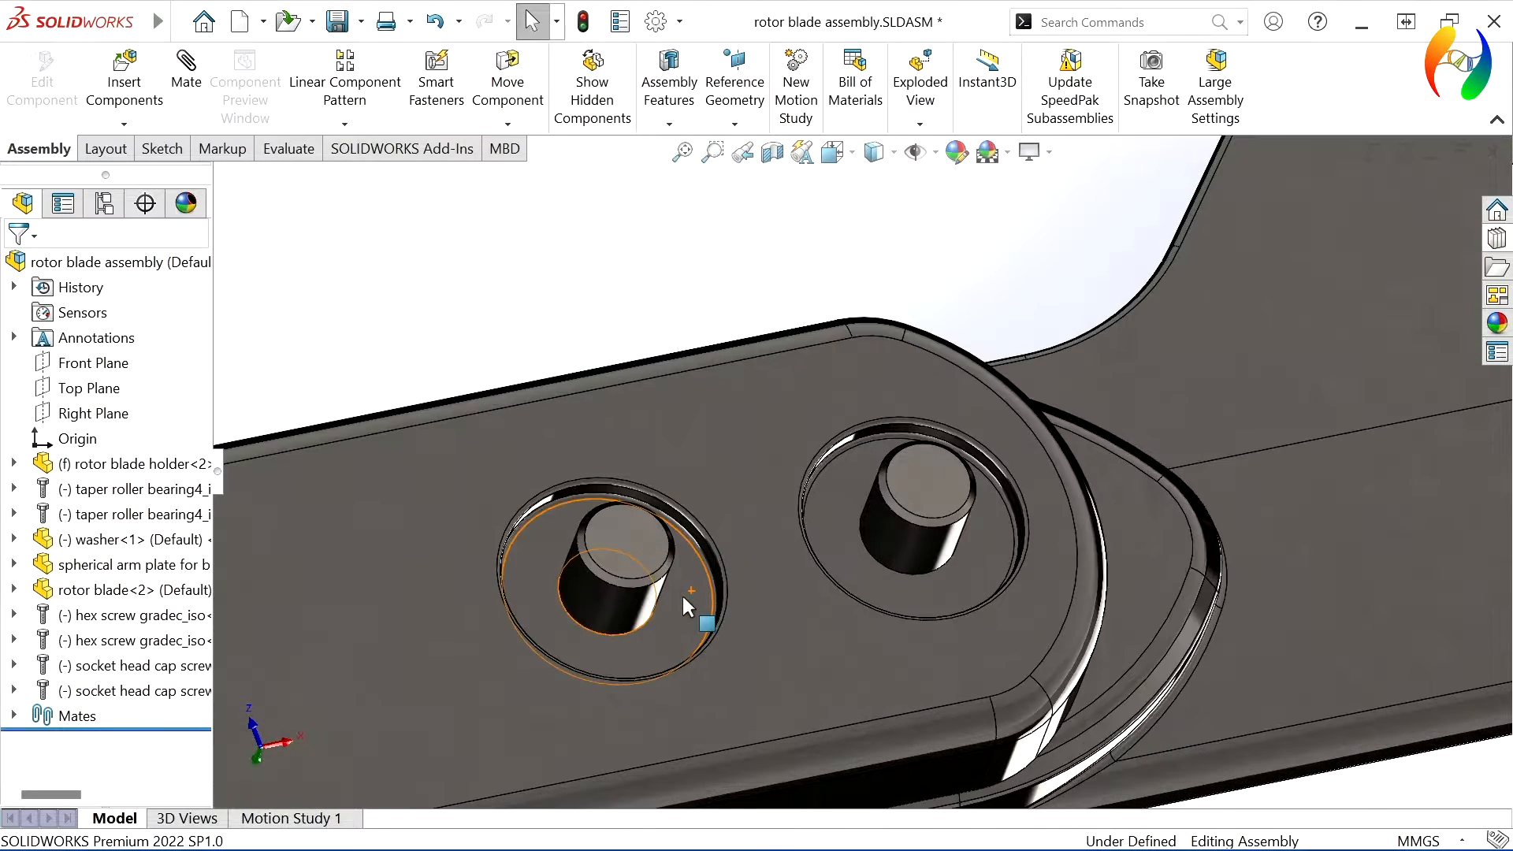
click(1496, 239)
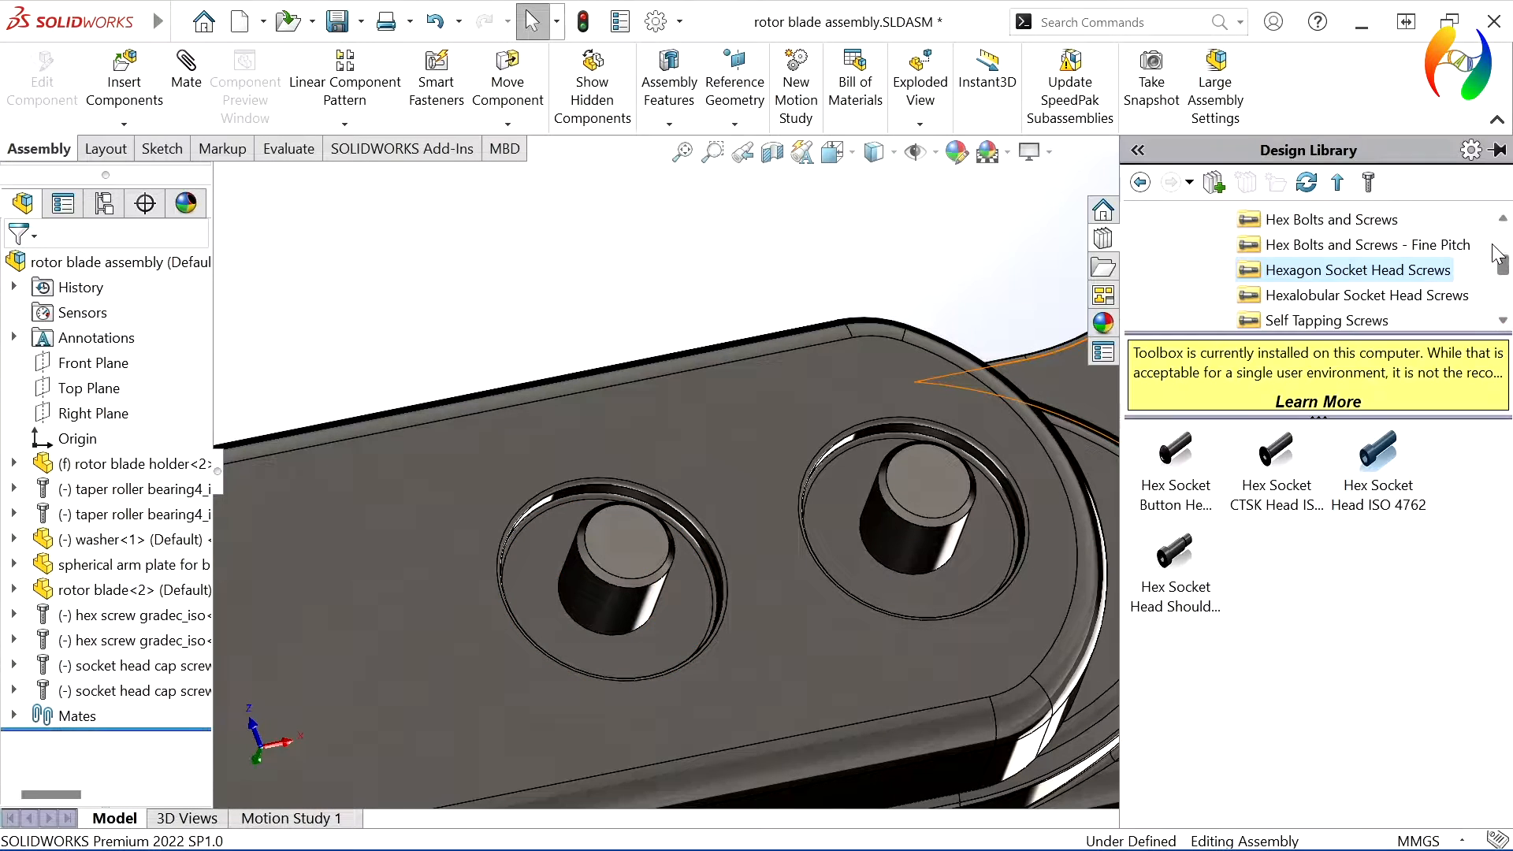
click(1140, 183)
click(1140, 183)
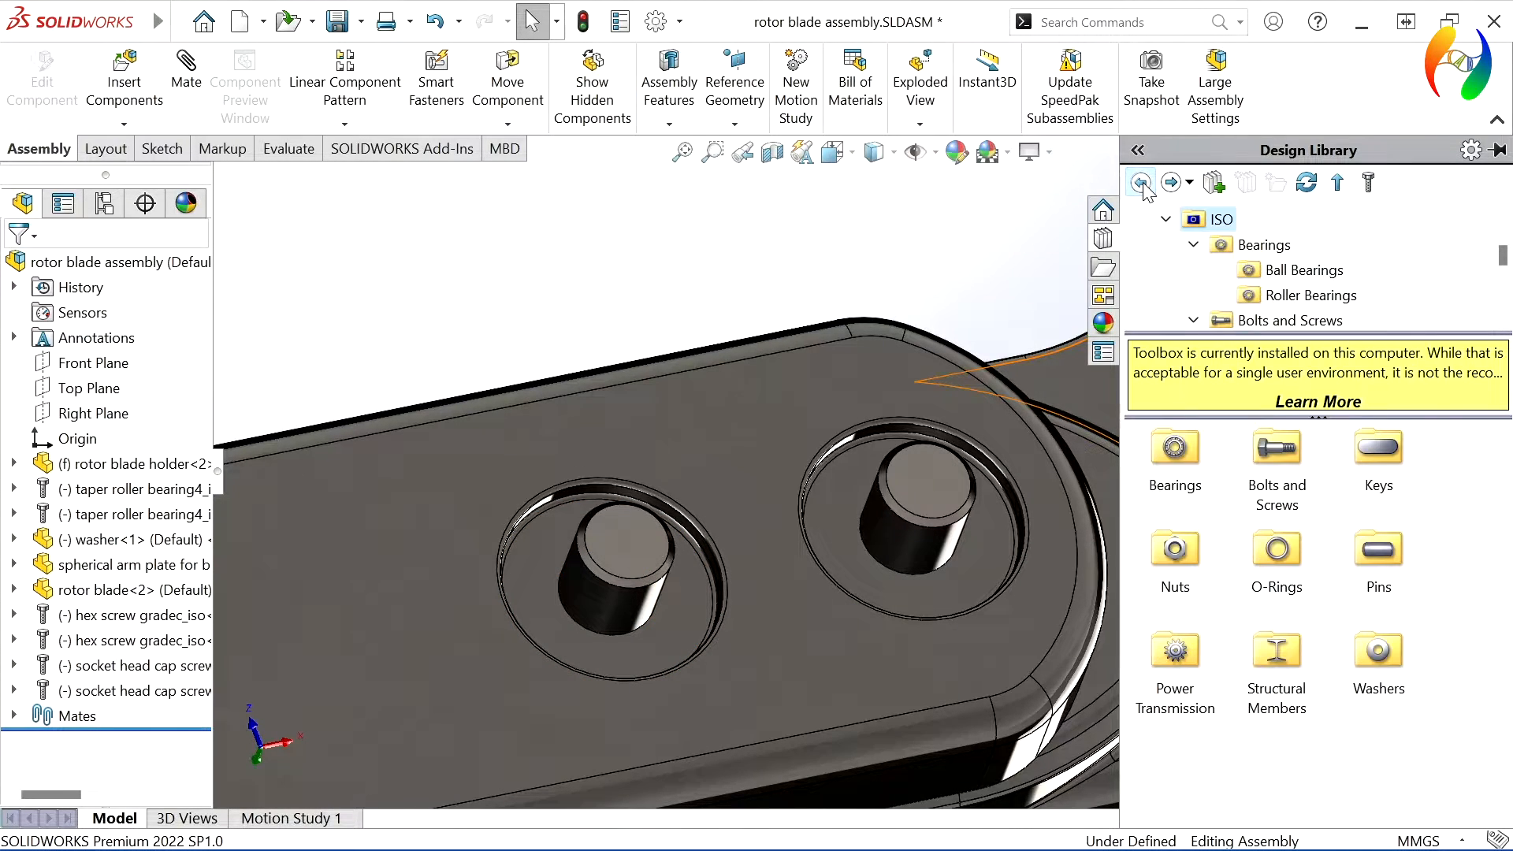
double_click(1175, 549)
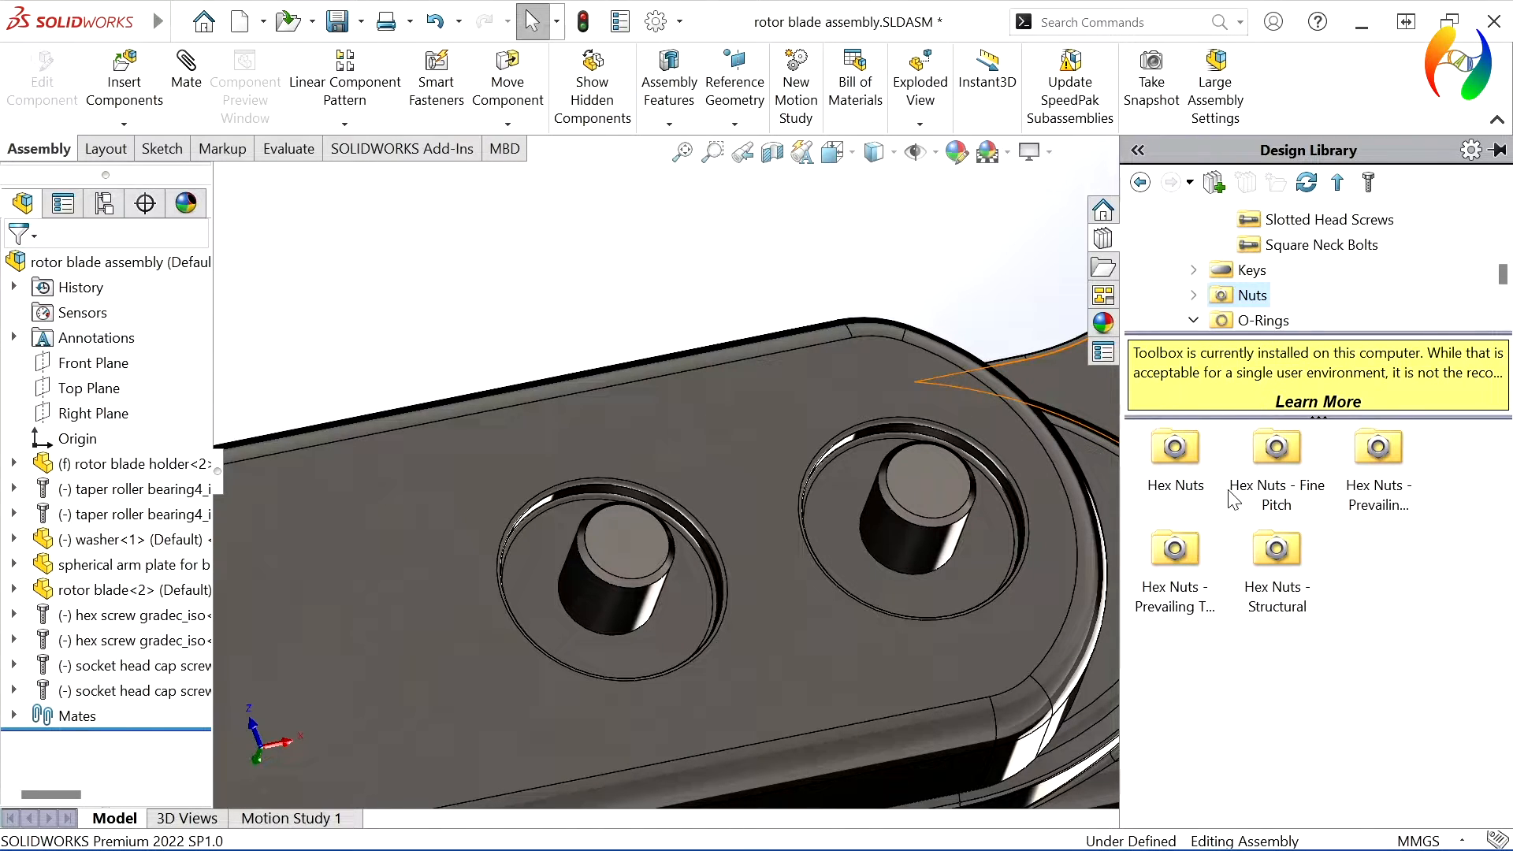
double_click(1189, 452)
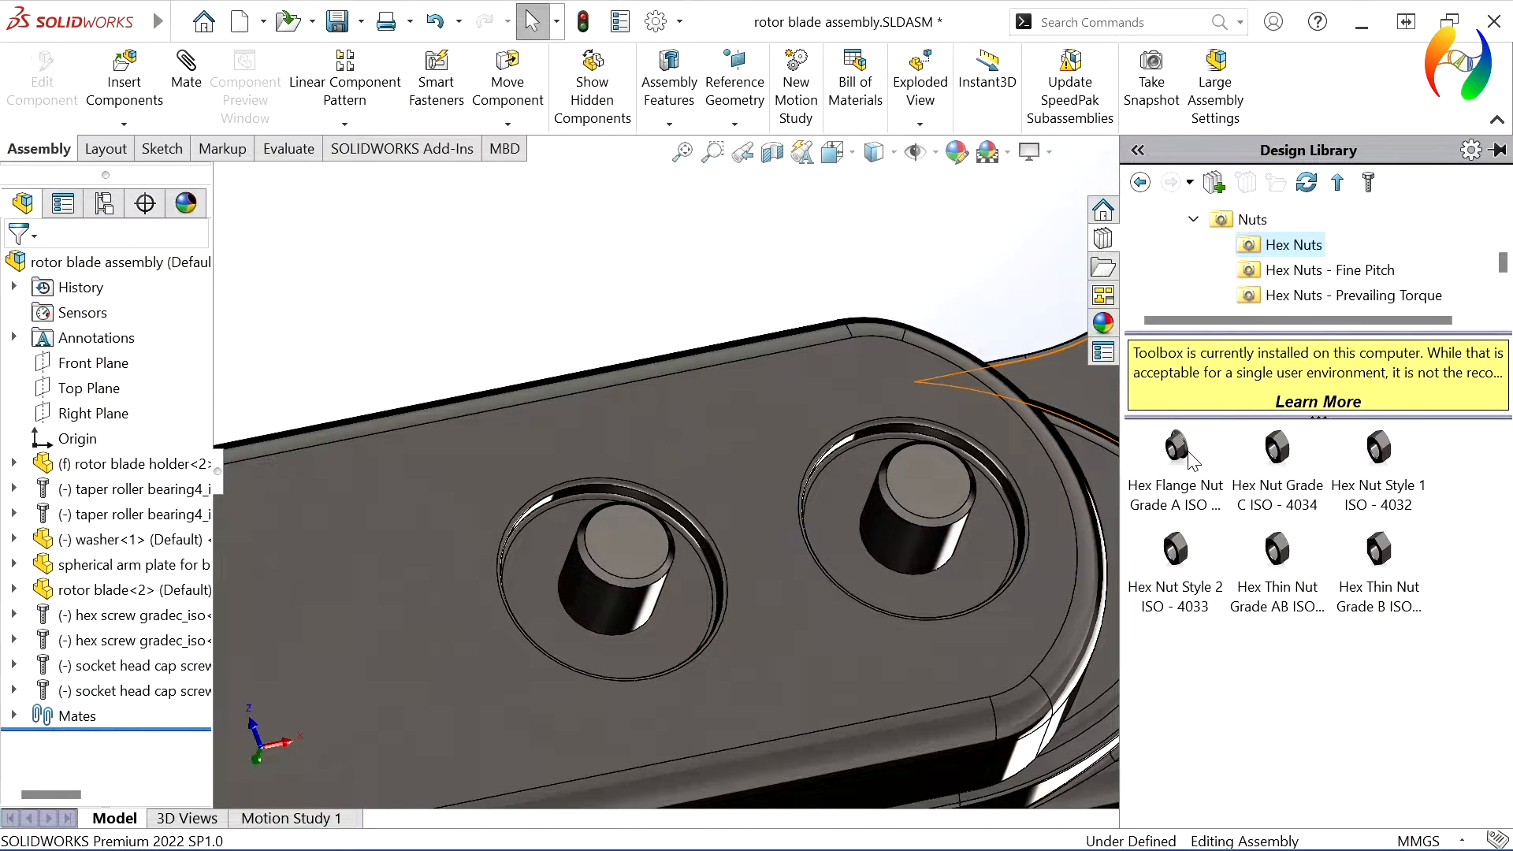
Place an M20 Hex Flange Nut Grade A ISO 4161 on the outer blade screw and a second copy on the inner one.
click(1178, 447)
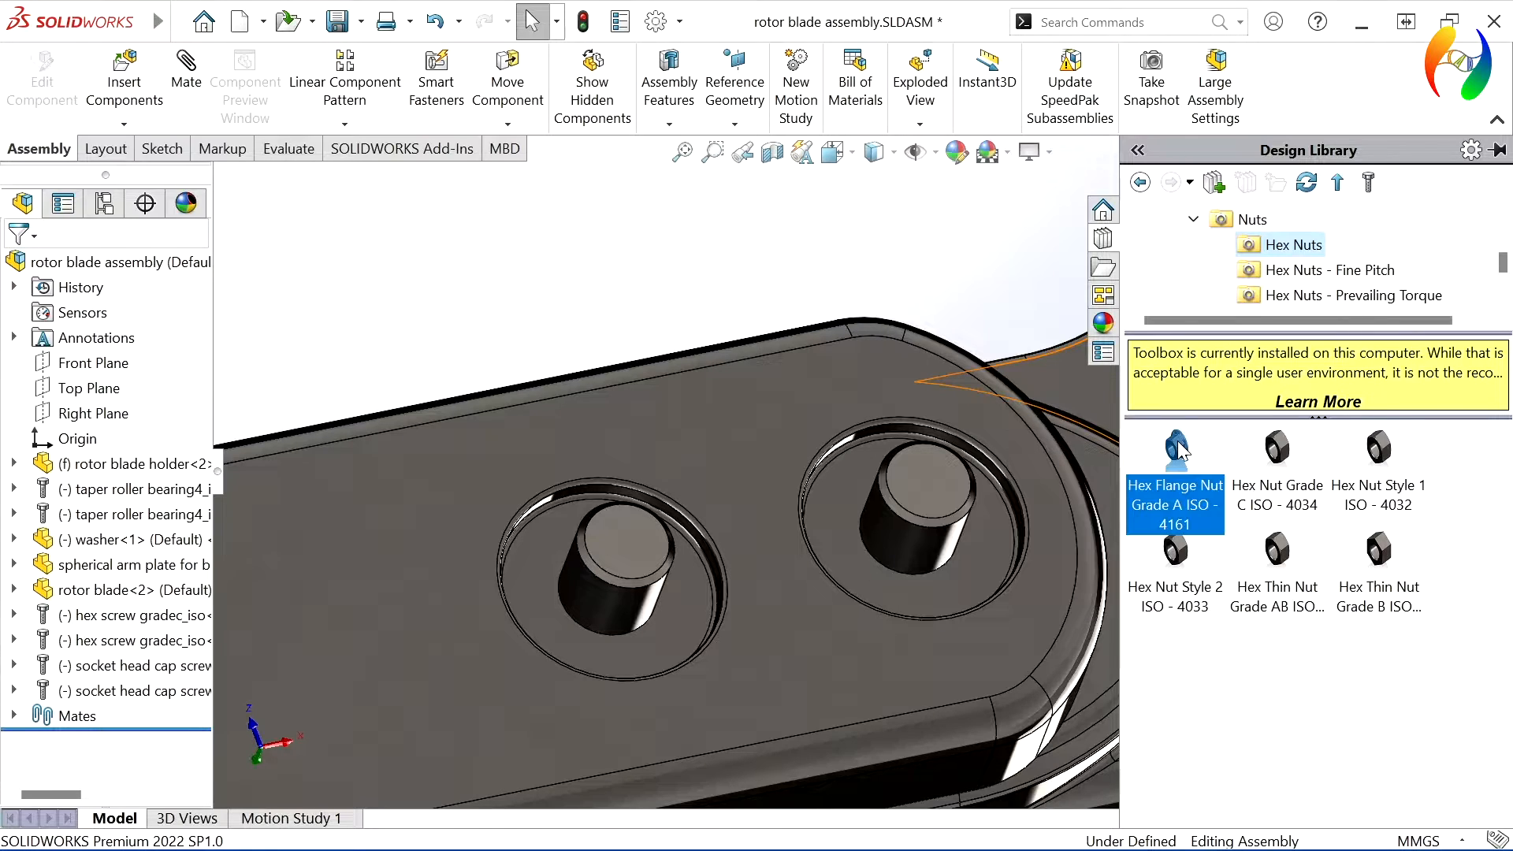
drag(1106, 480, 925, 544)
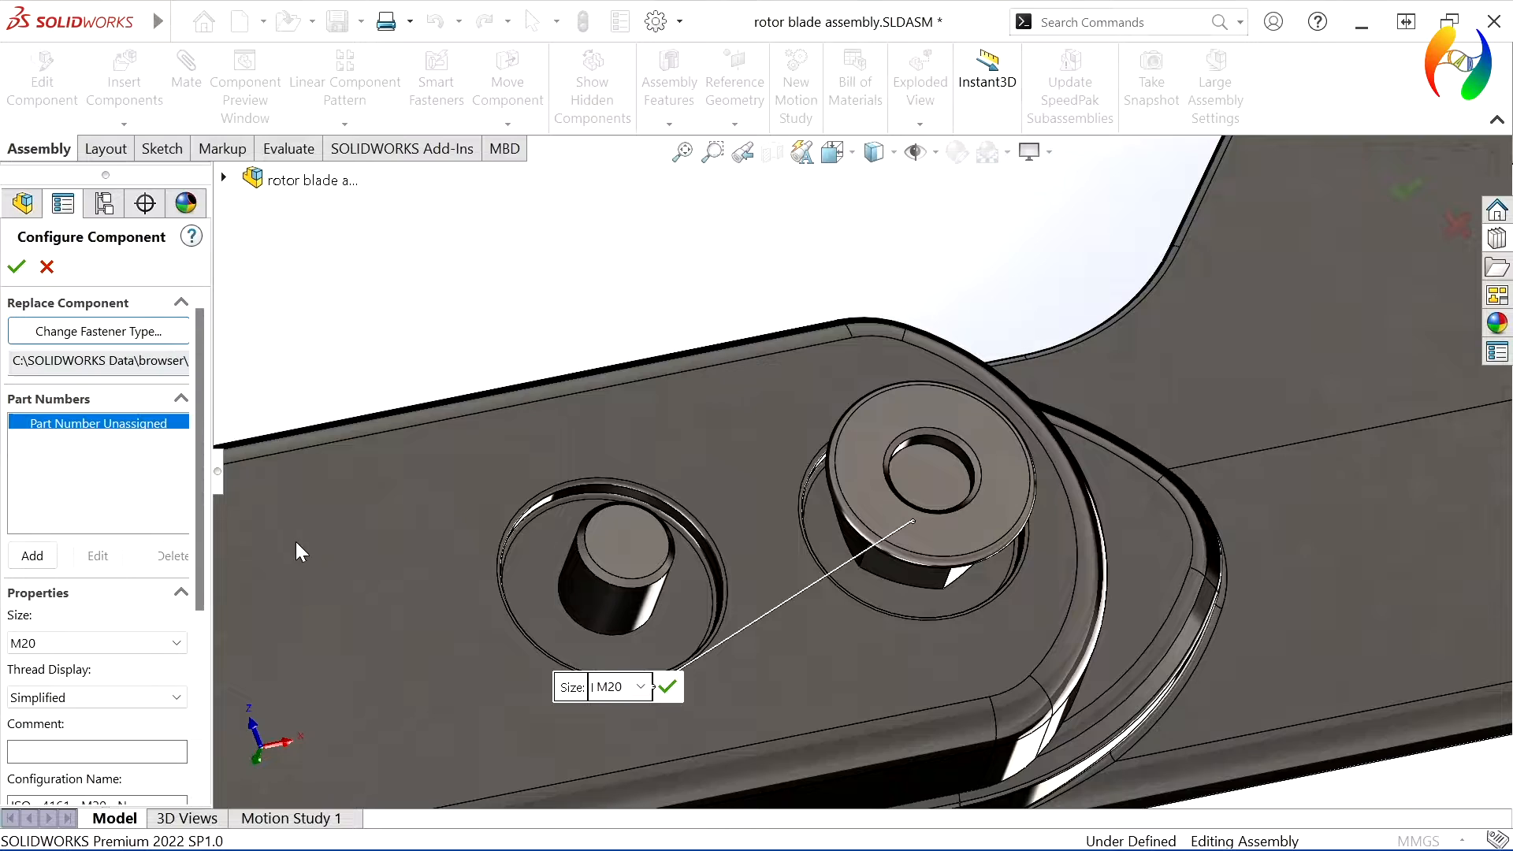
click(16, 266)
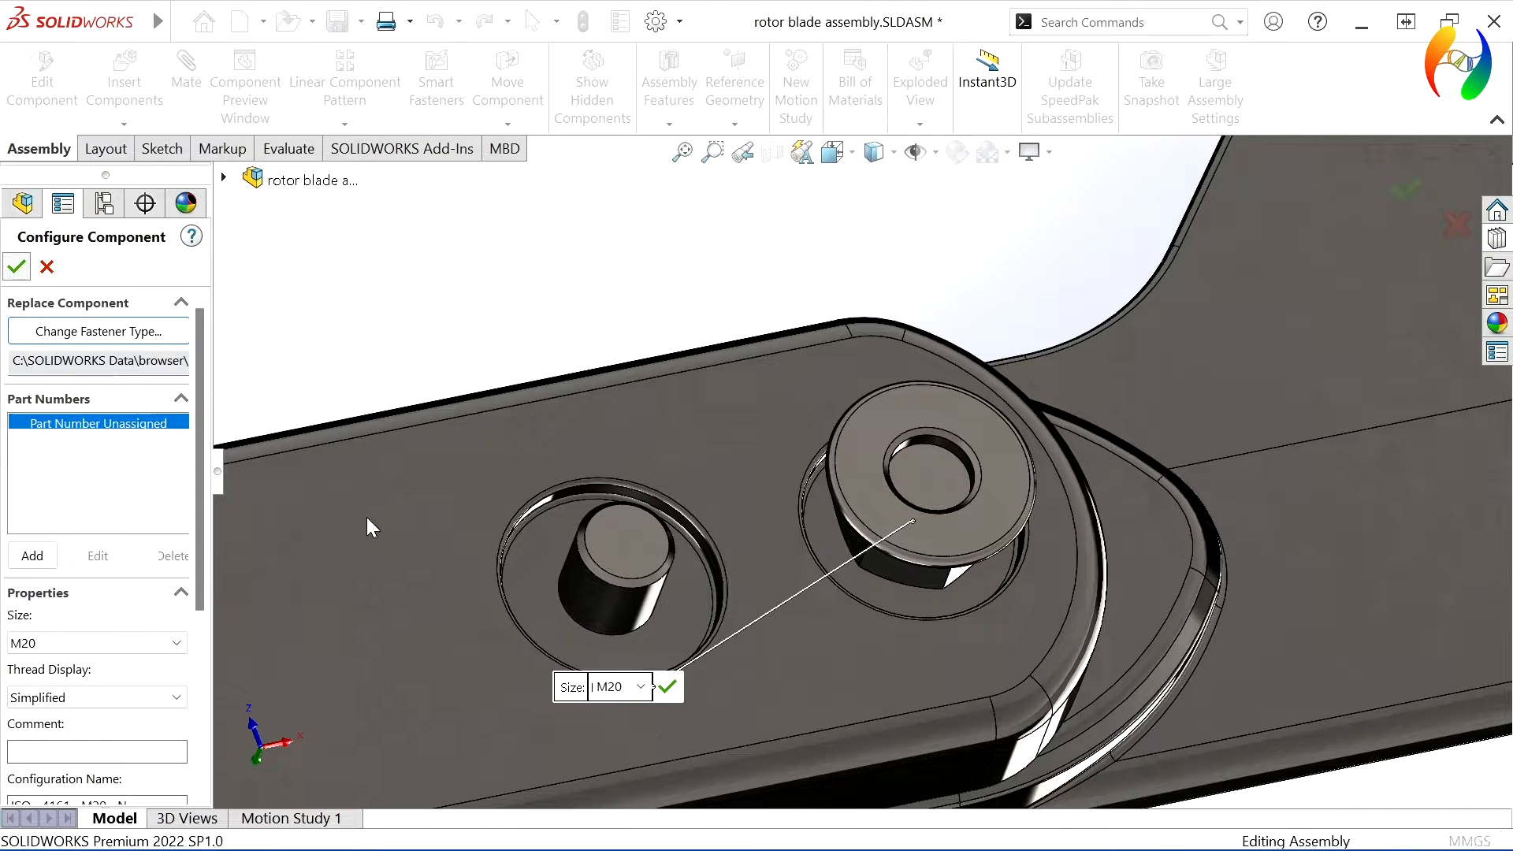
click(602, 592)
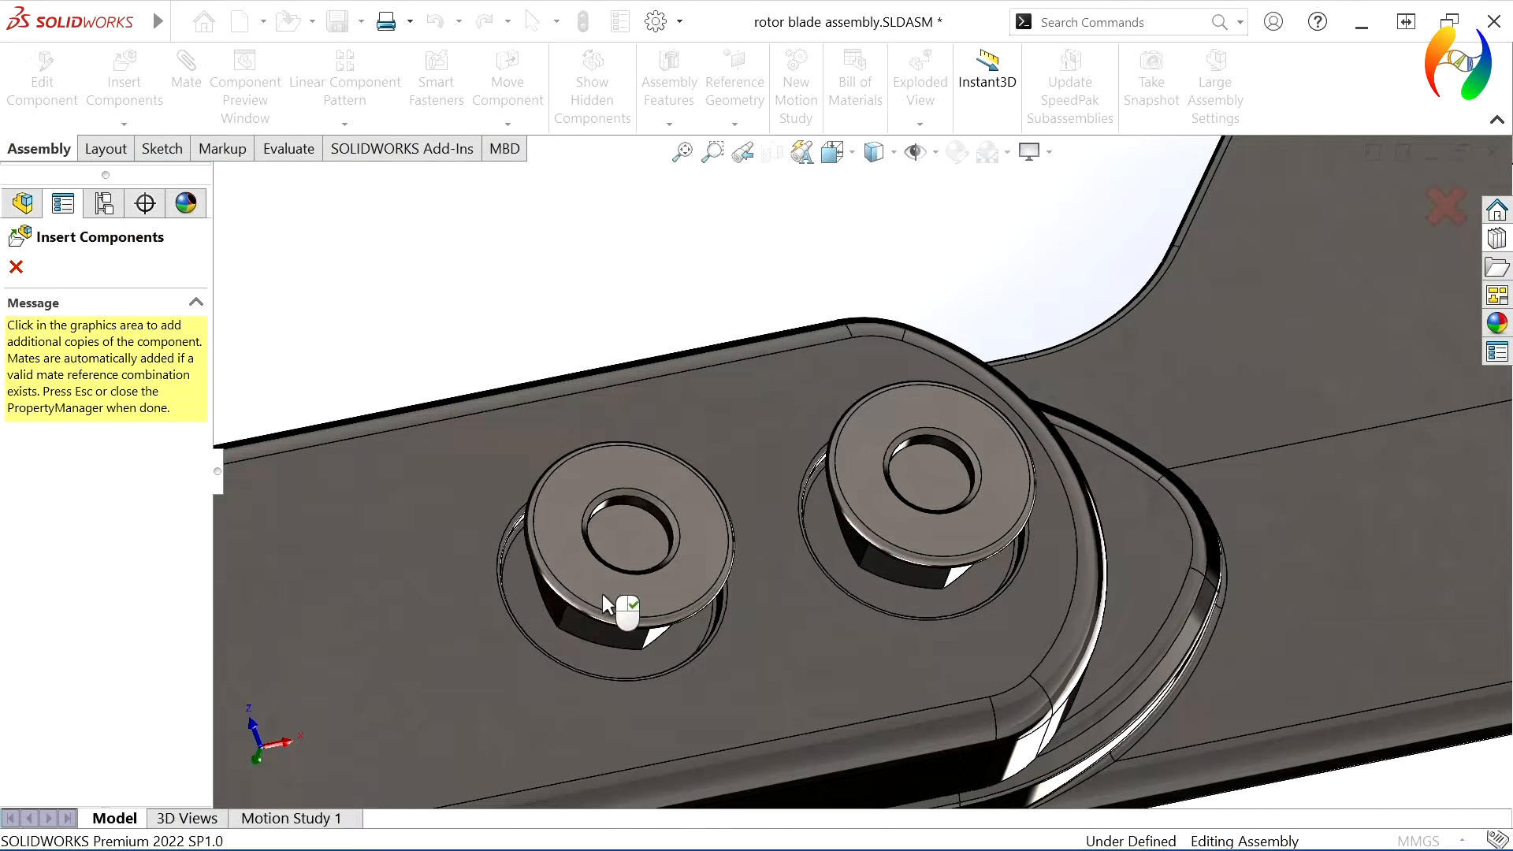
click(16, 268)
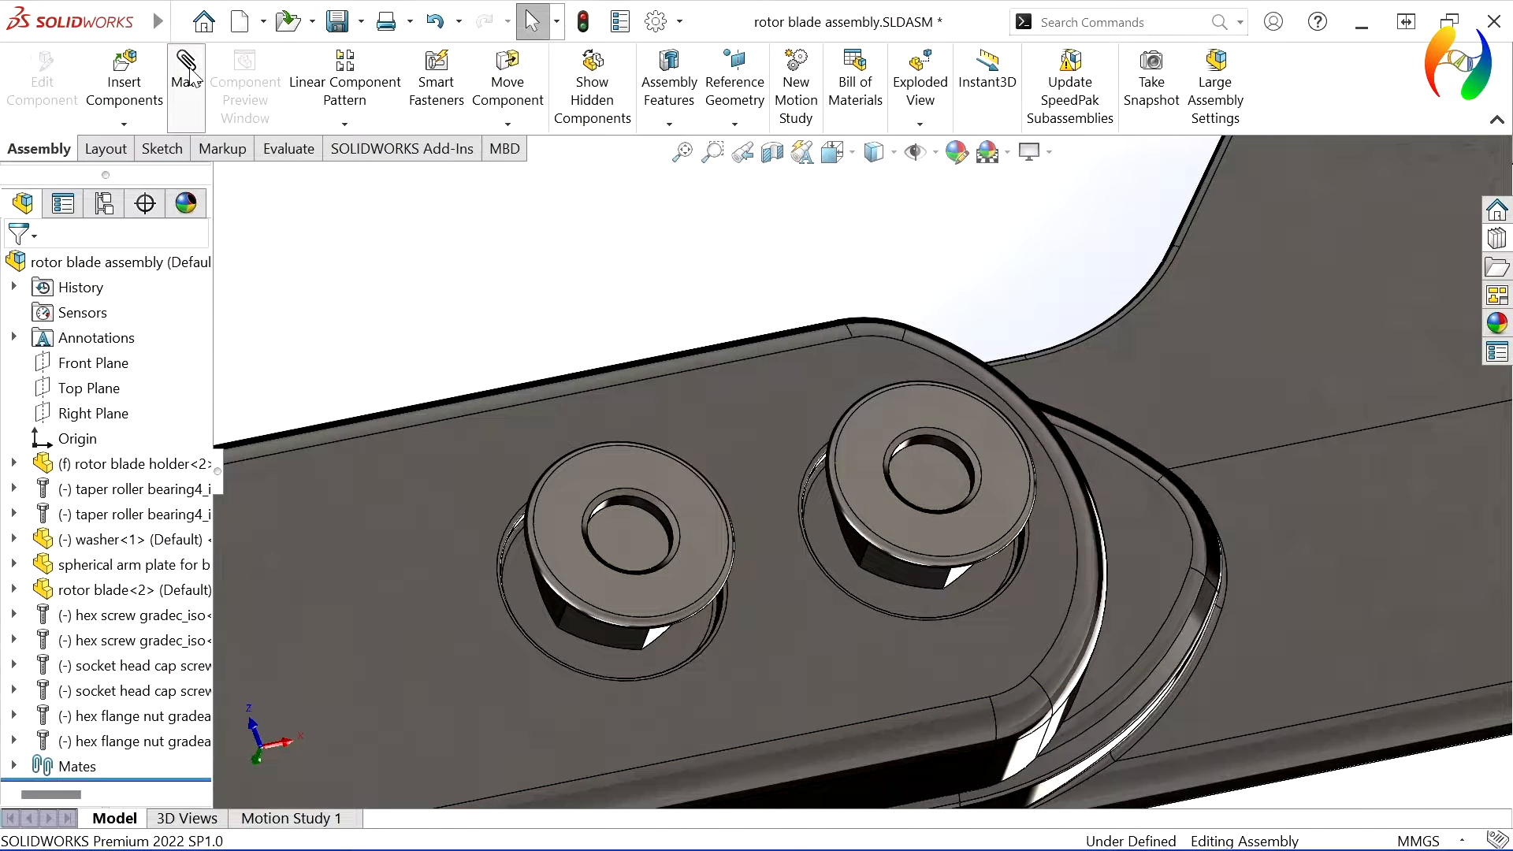
Mate the inner nut's flange face coincident with the holder's counterbore face, flipping the alignment so the flange seats against it.
click(520, 588)
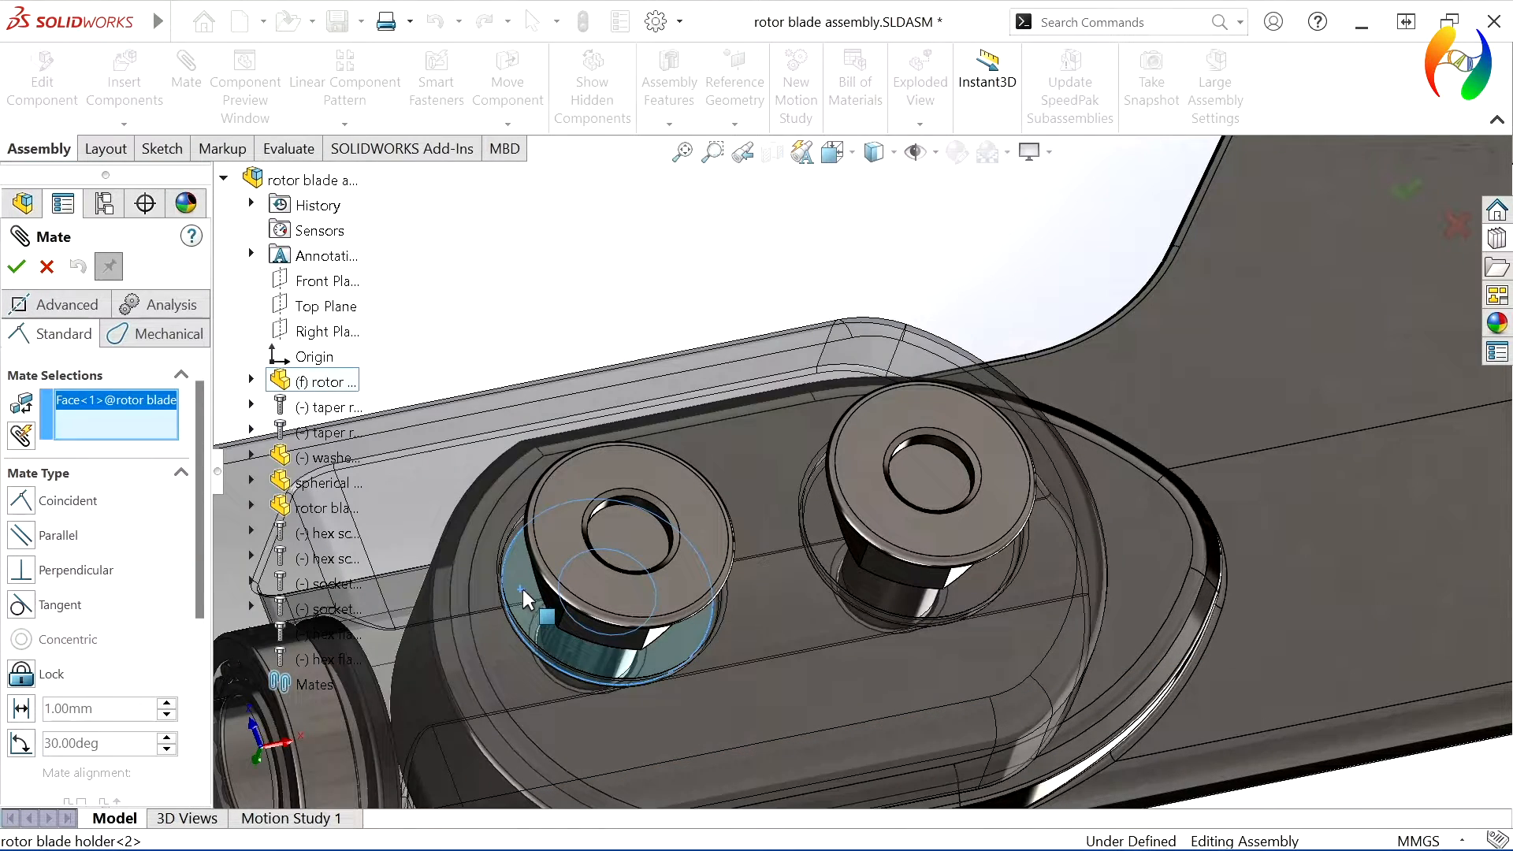
click(566, 537)
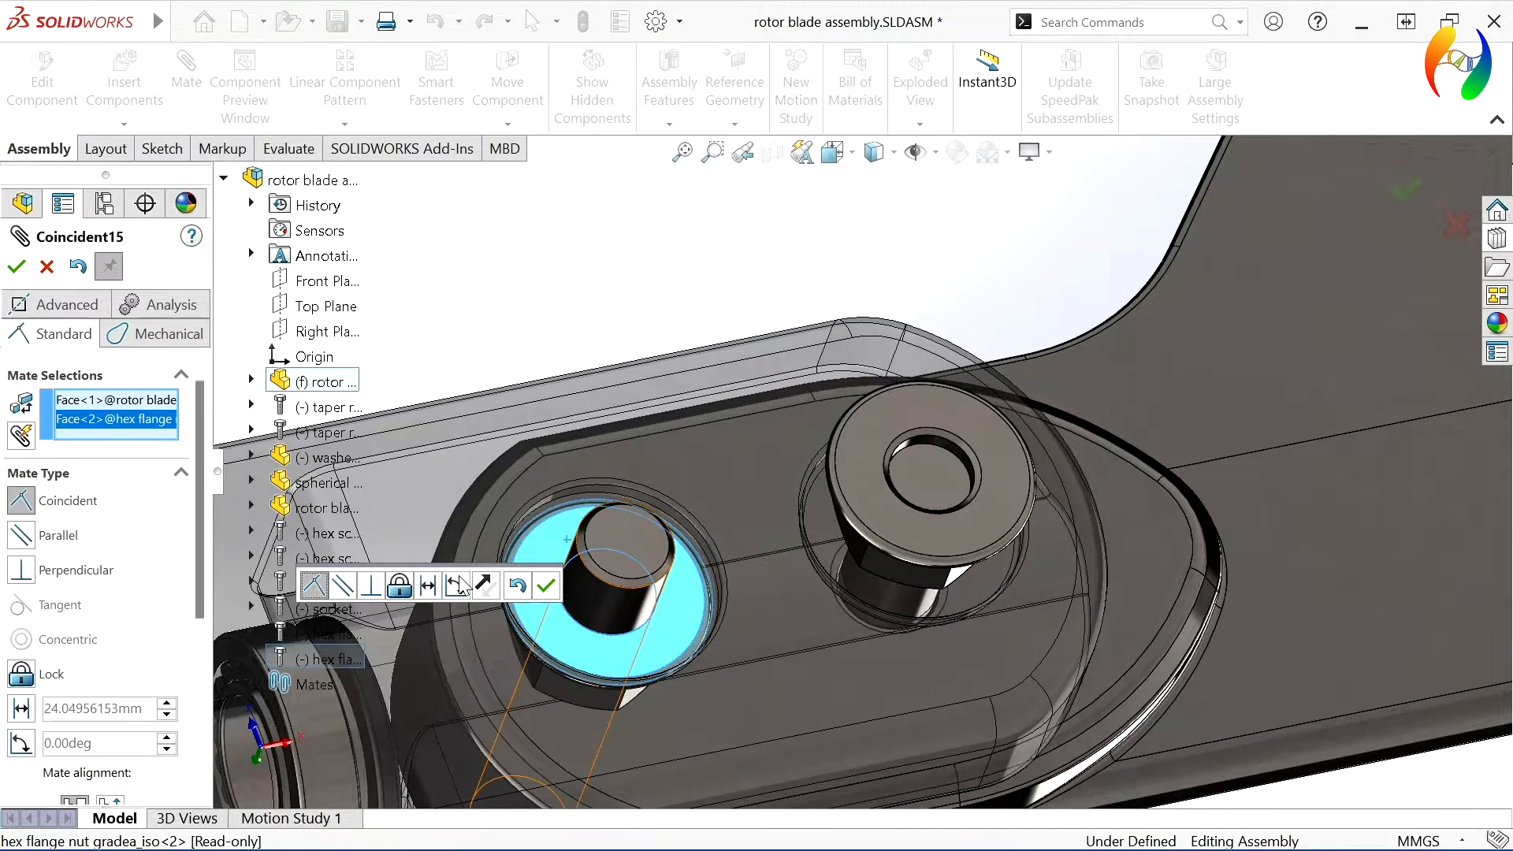
click(481, 591)
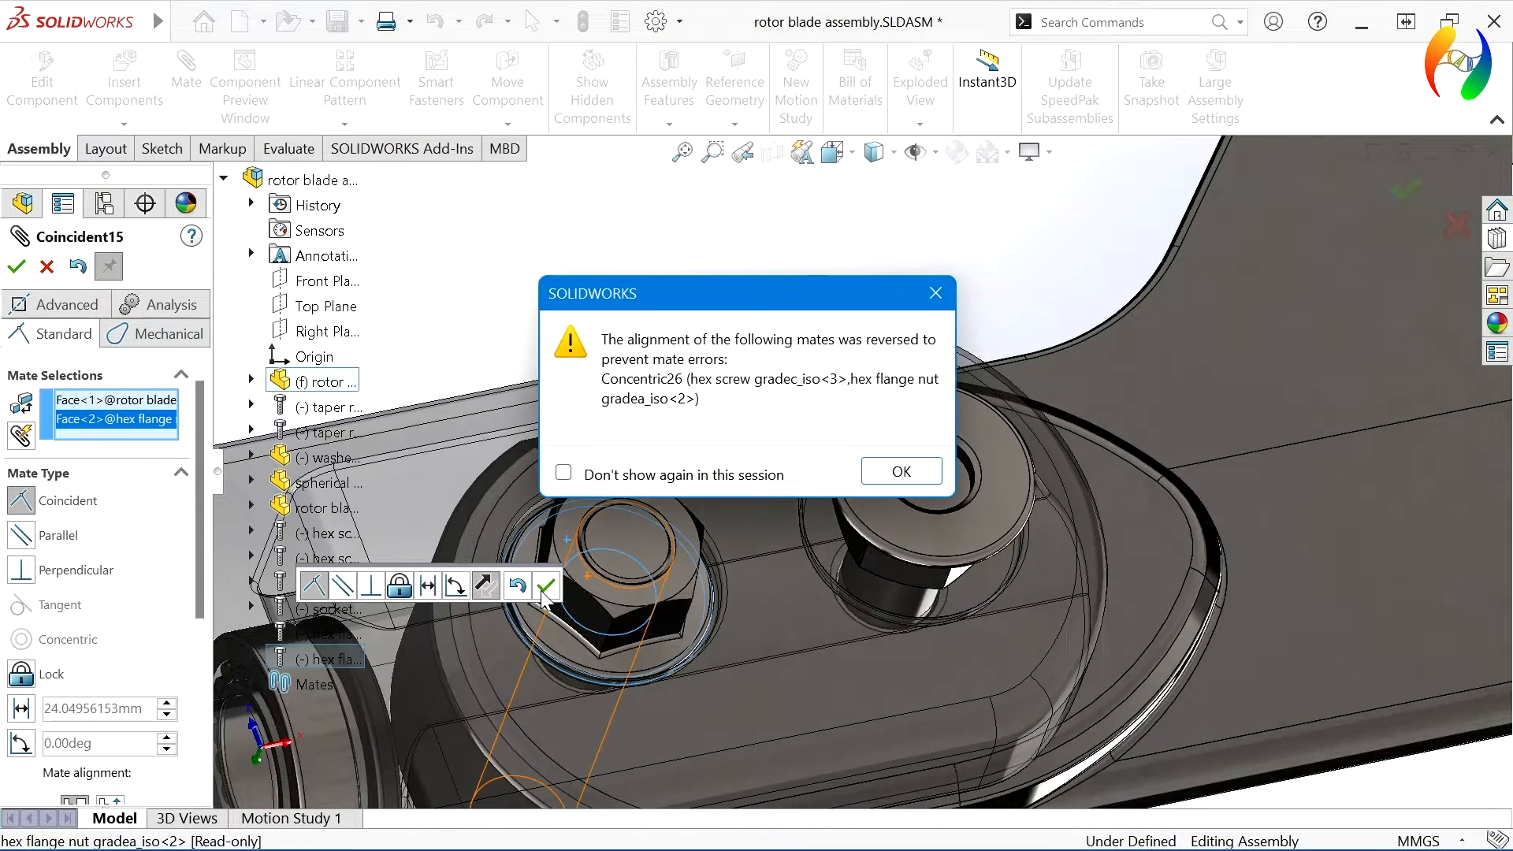
click(903, 480)
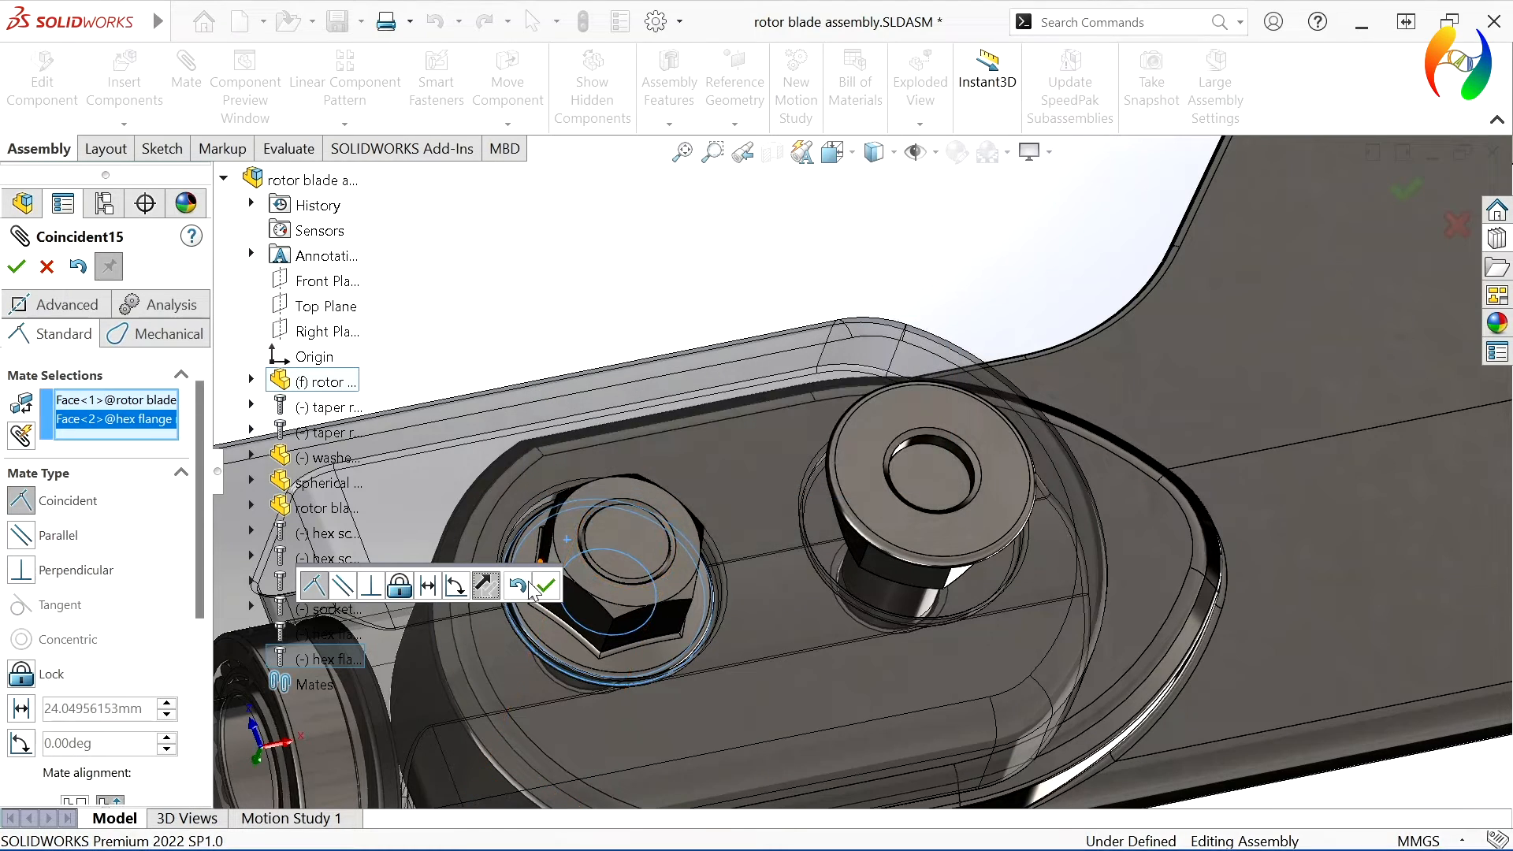
click(549, 589)
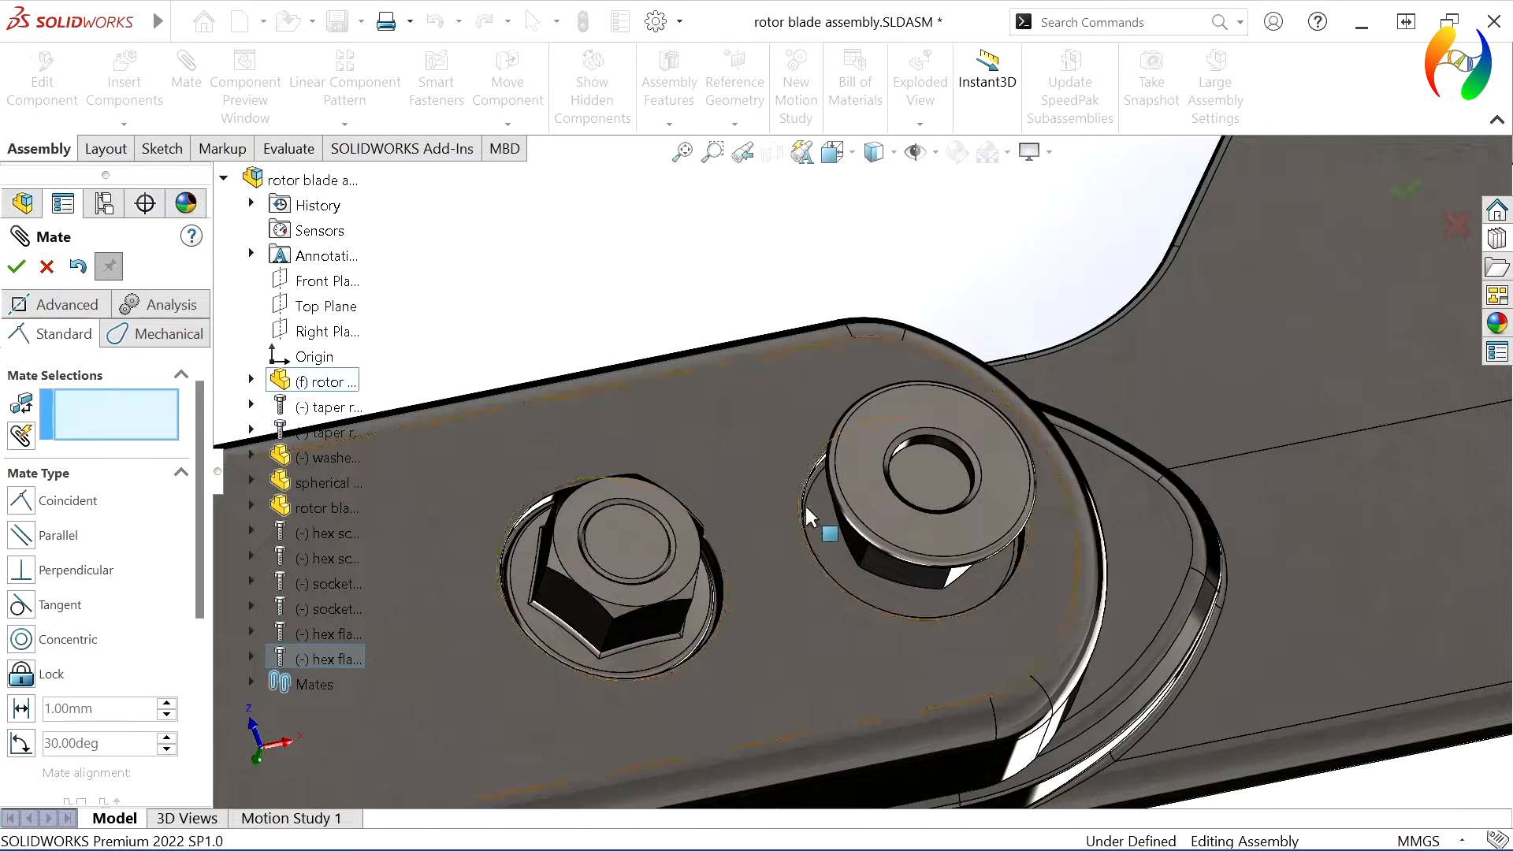
Mate the outer nut's flange face coincident with its counterbore face with flipped alignment, and finish mating.
click(882, 517)
click(865, 588)
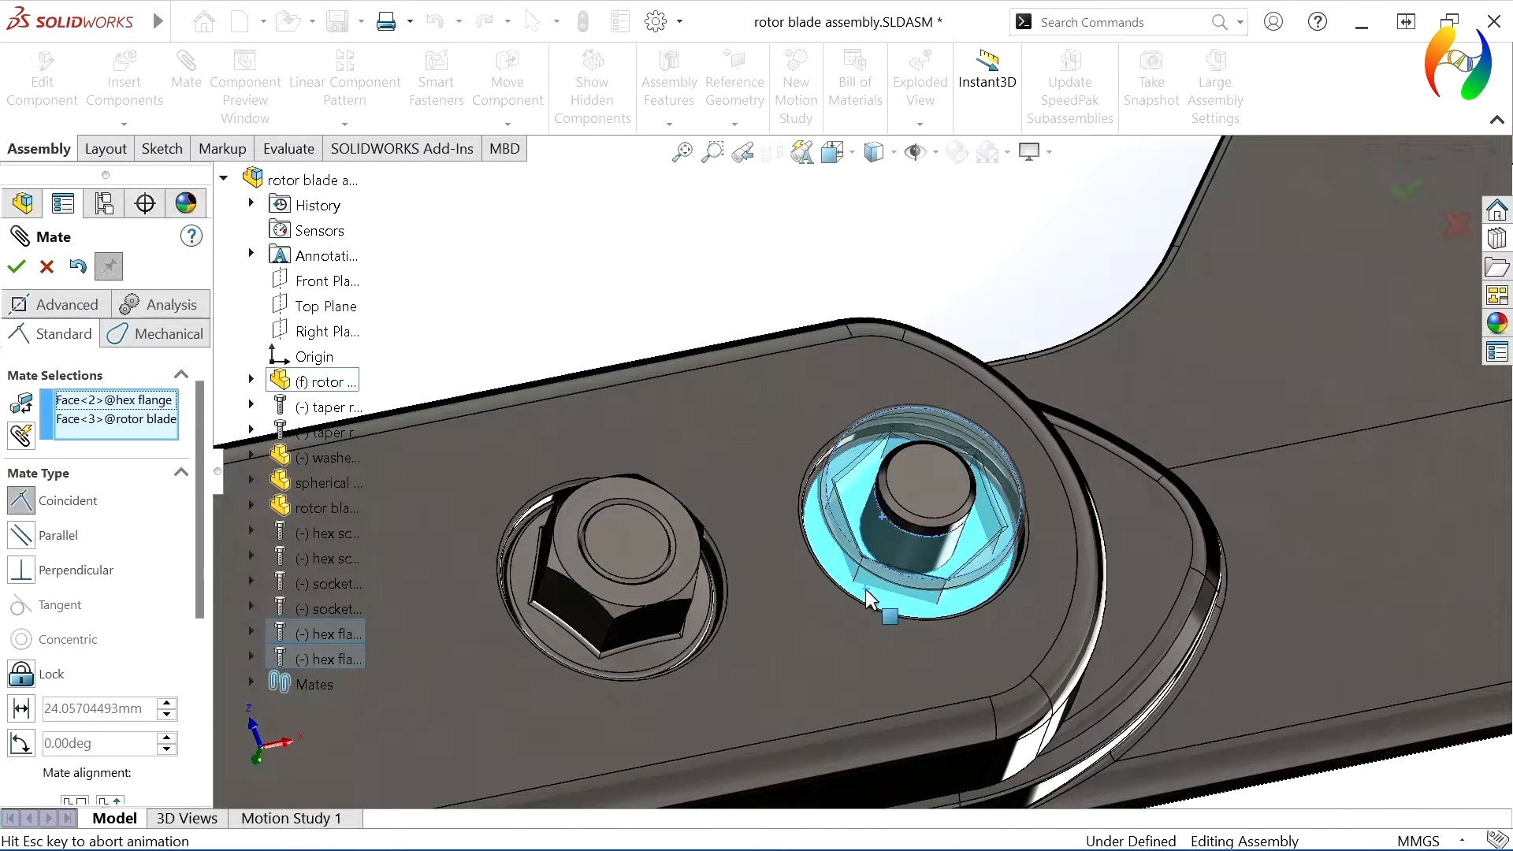
click(1064, 621)
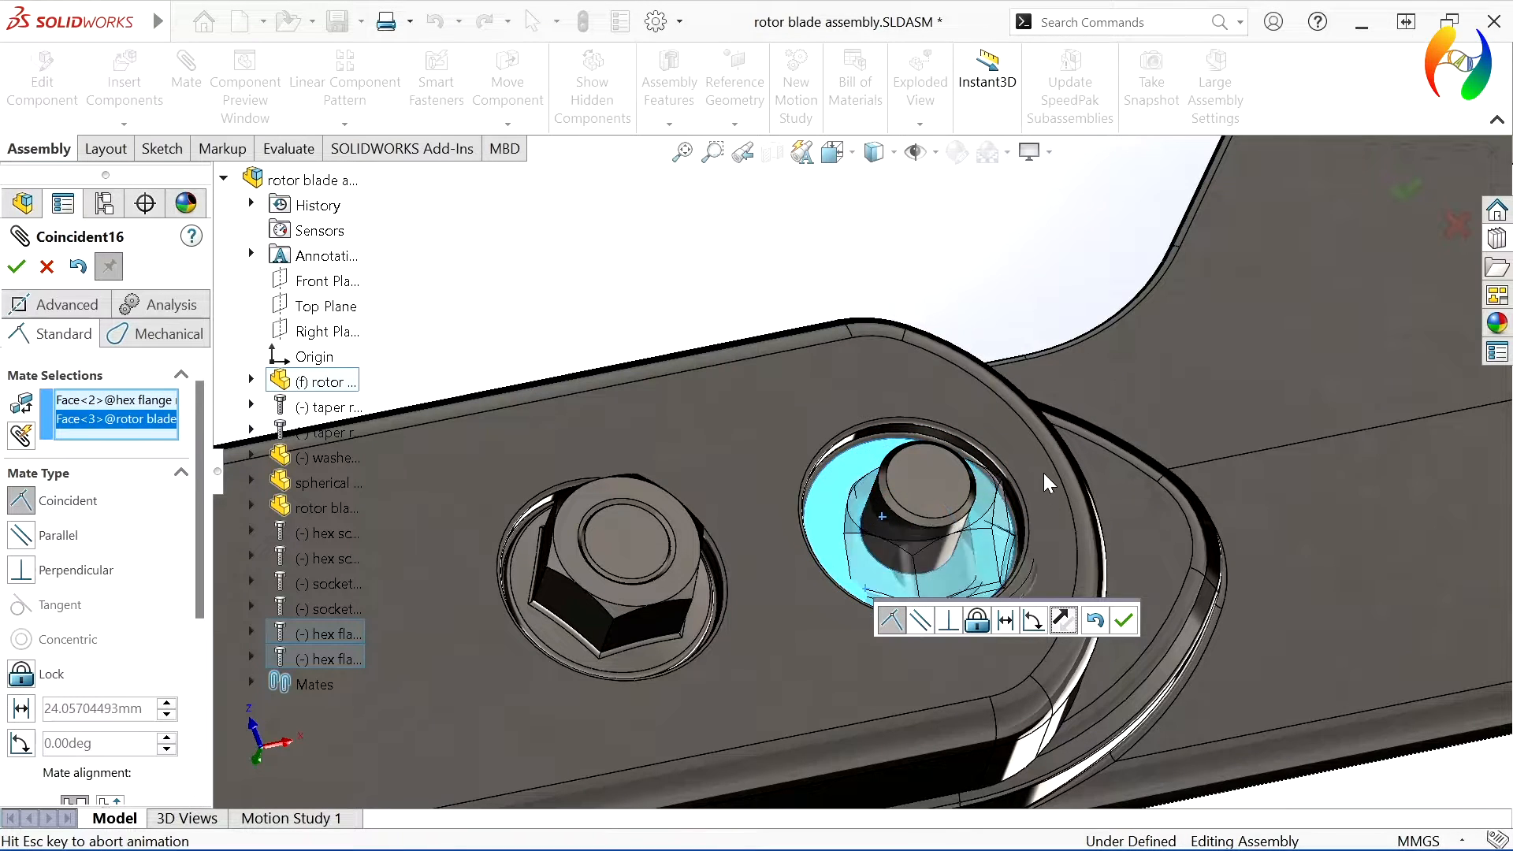
click(904, 471)
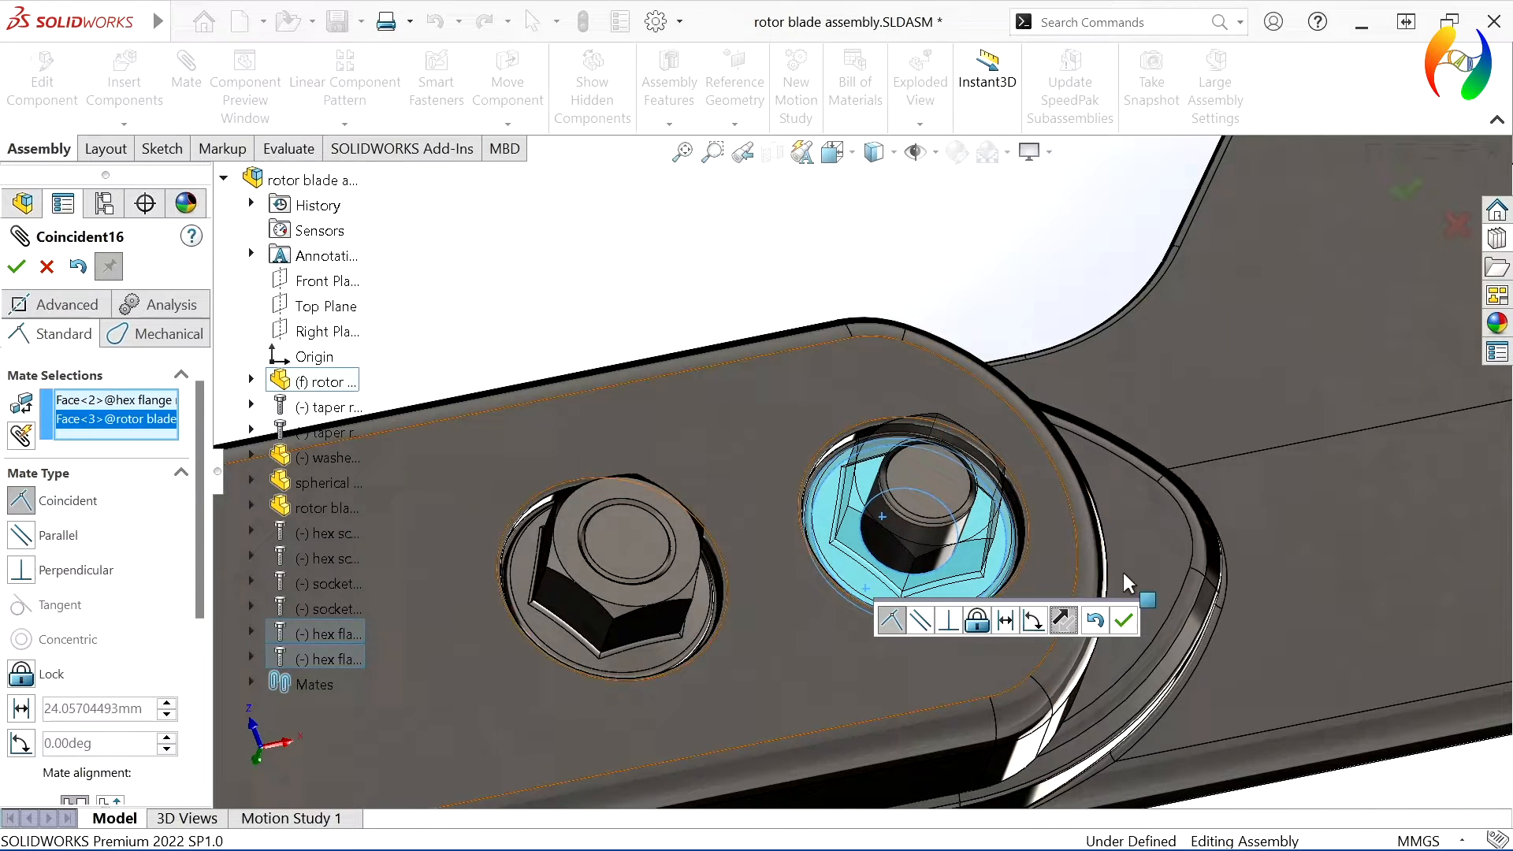
click(1123, 621)
scroll(990, 626, down, 2)
key(f)
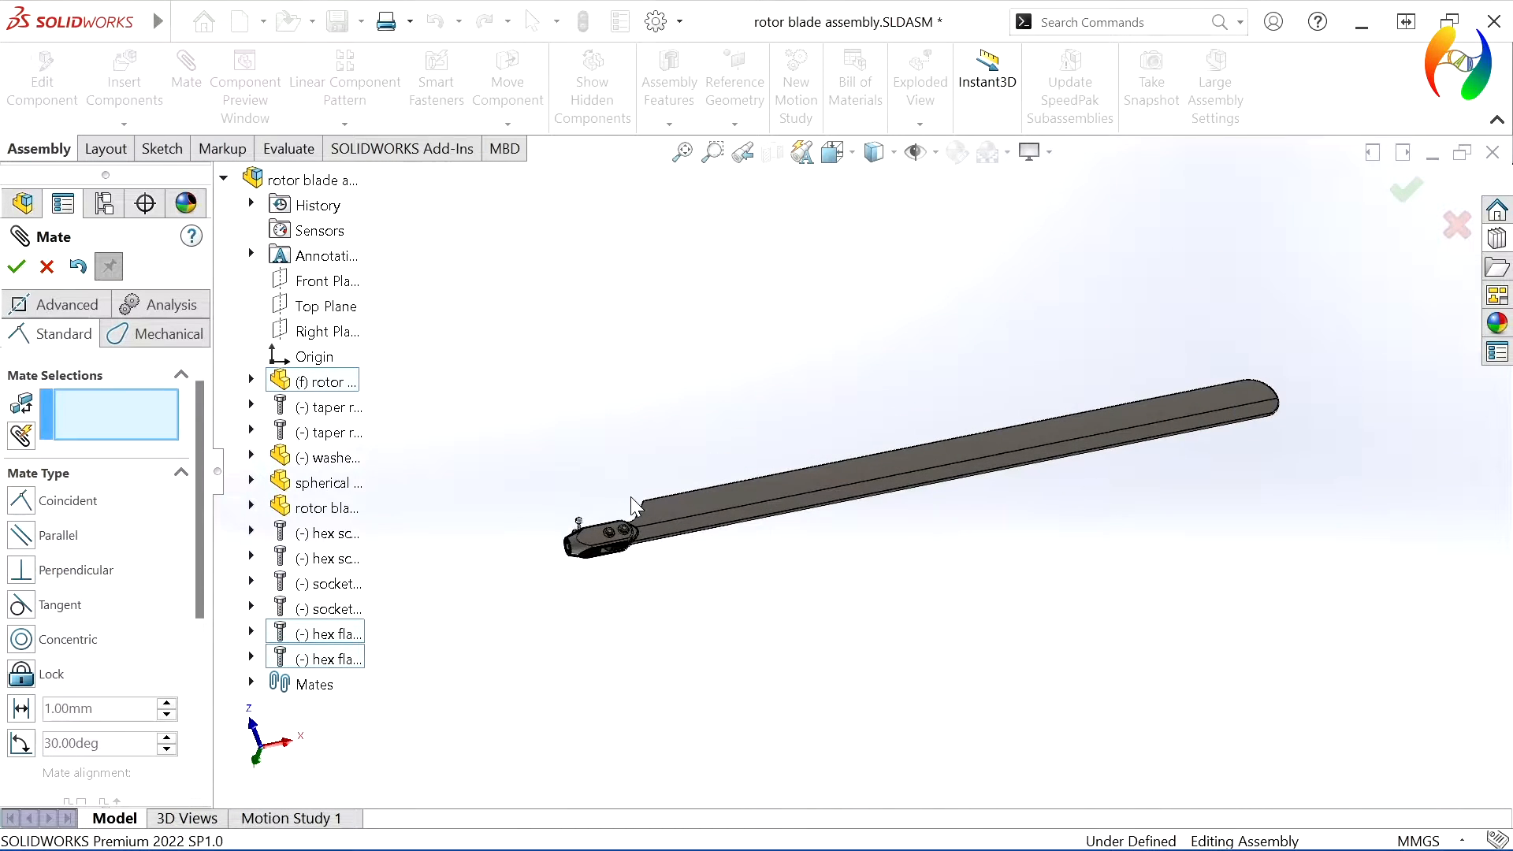
mouse_move(621, 635)
middle_down()
mouse_move(871, 594)
mouse_move(780, 341)
mouse_move(625, 351)
mouse_move(625, 524)
mouse_move(592, 571)
middle_up()
scroll(593, 571, down, 6)
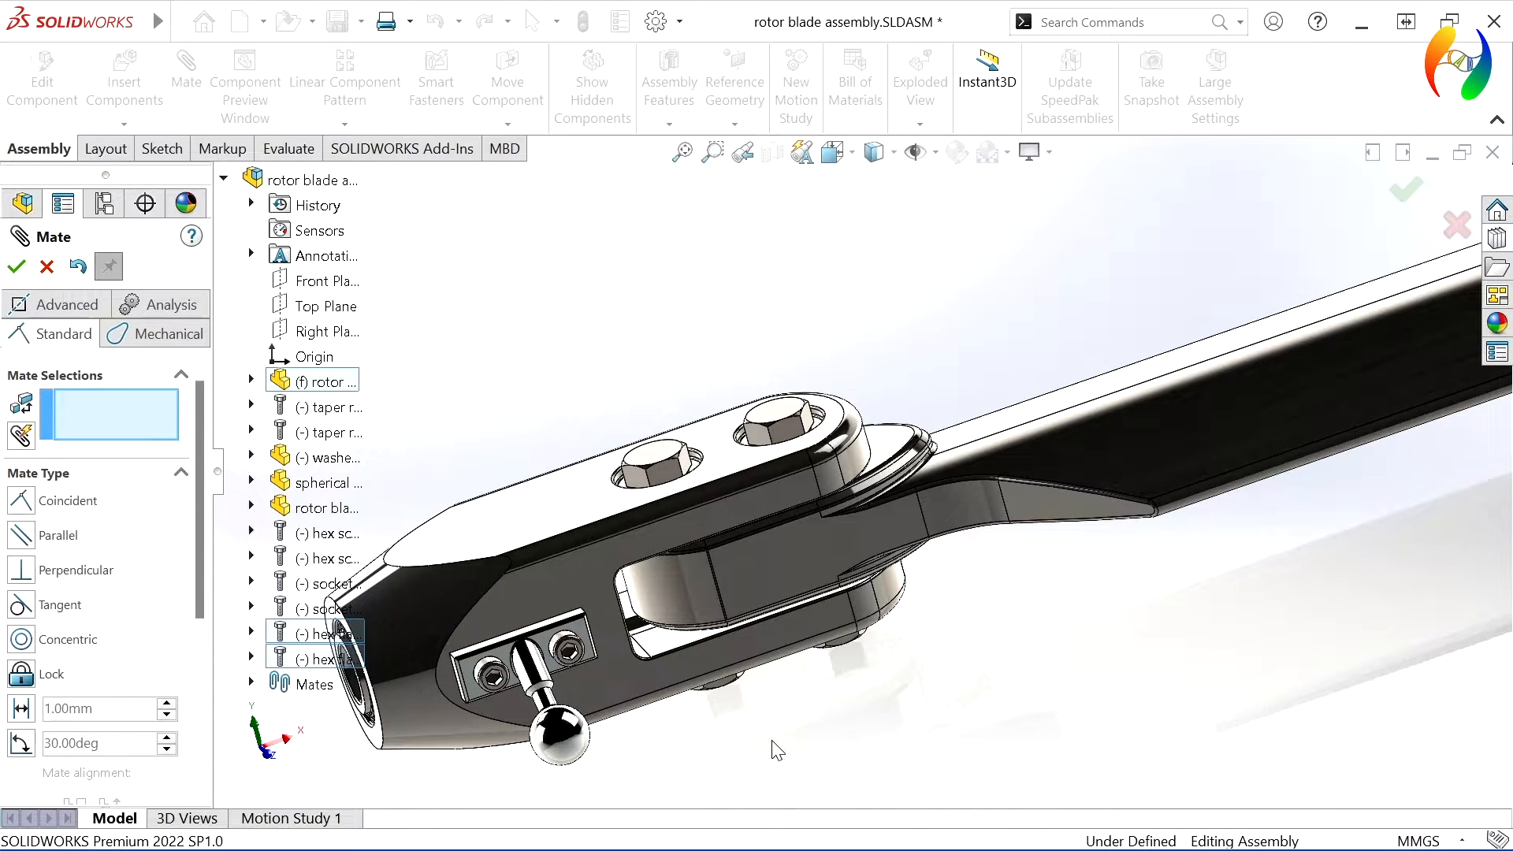
middle_drag(778, 750, 753, 691)
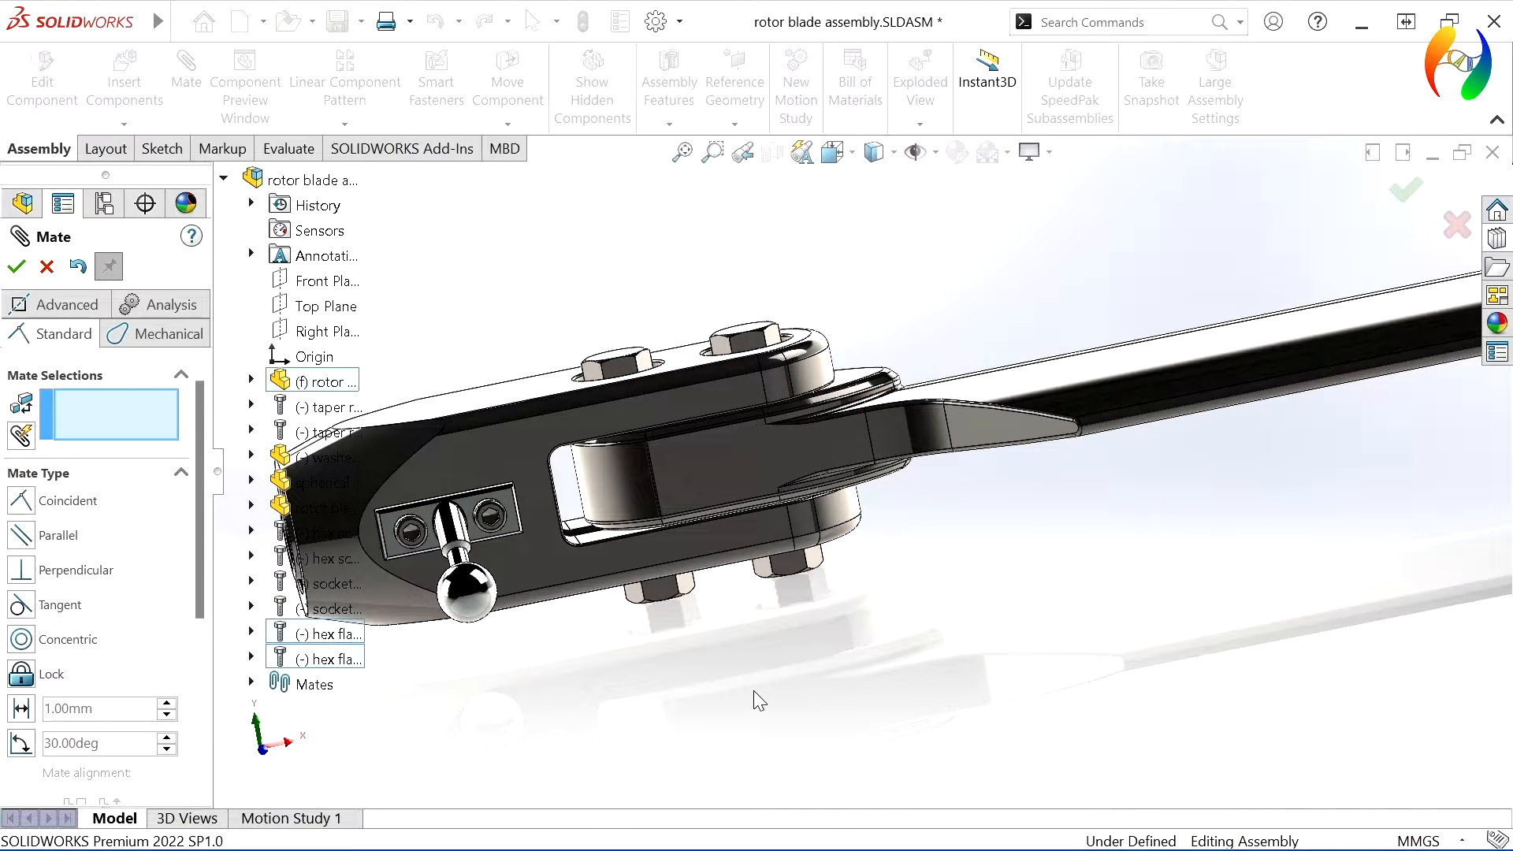
click(47, 266)
Examine the assembled blade, holder fasteners, spherical arm plate and bearing end from several sides.
scroll(788, 654, up, 4)
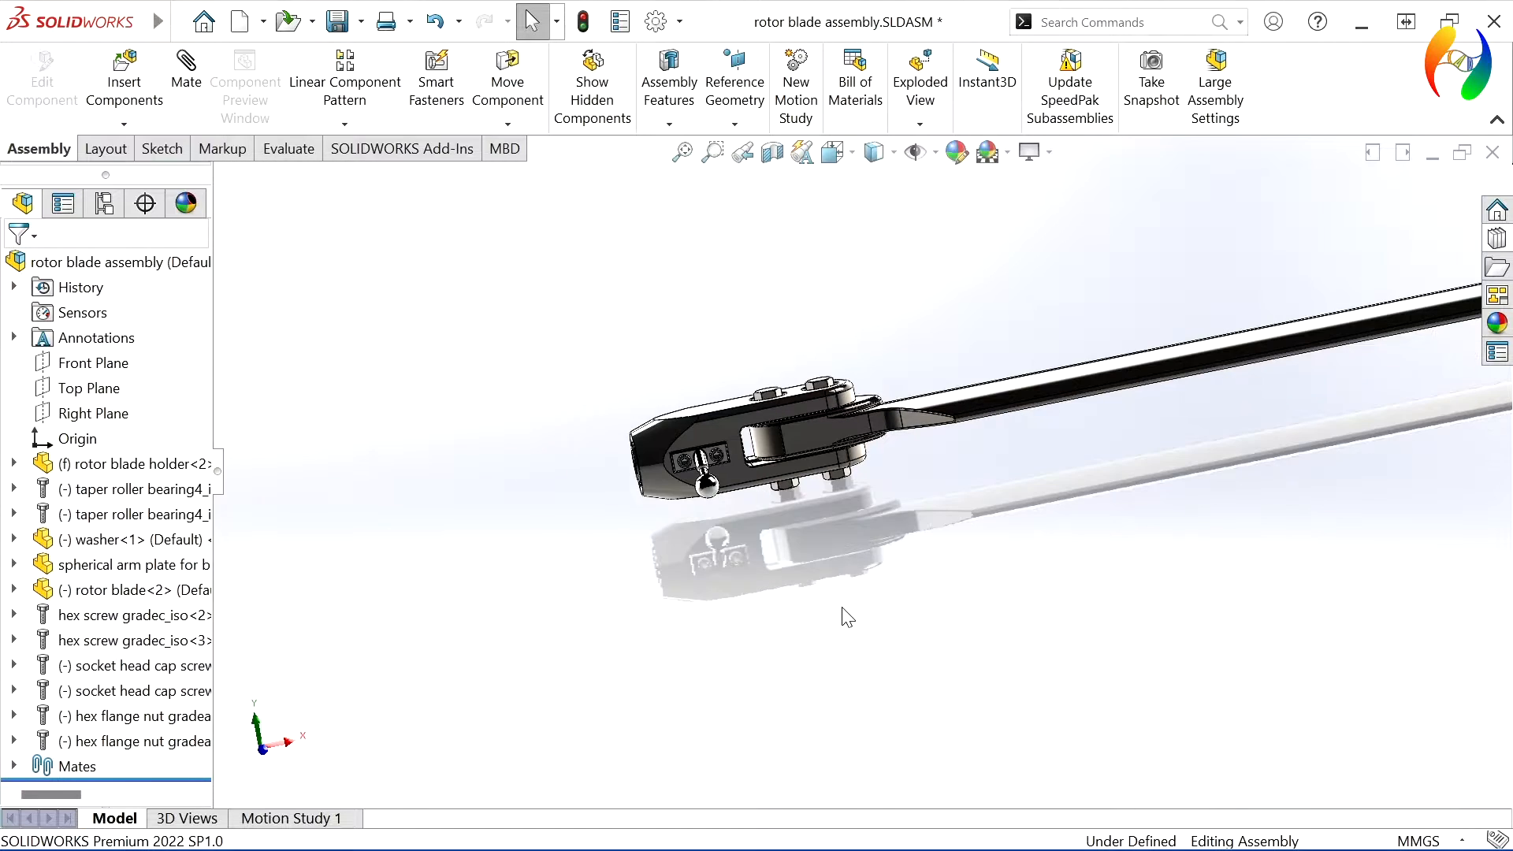
scroll(925, 581, up, 2)
middle_drag(975, 510, 984, 413)
scroll(993, 408, up, 1)
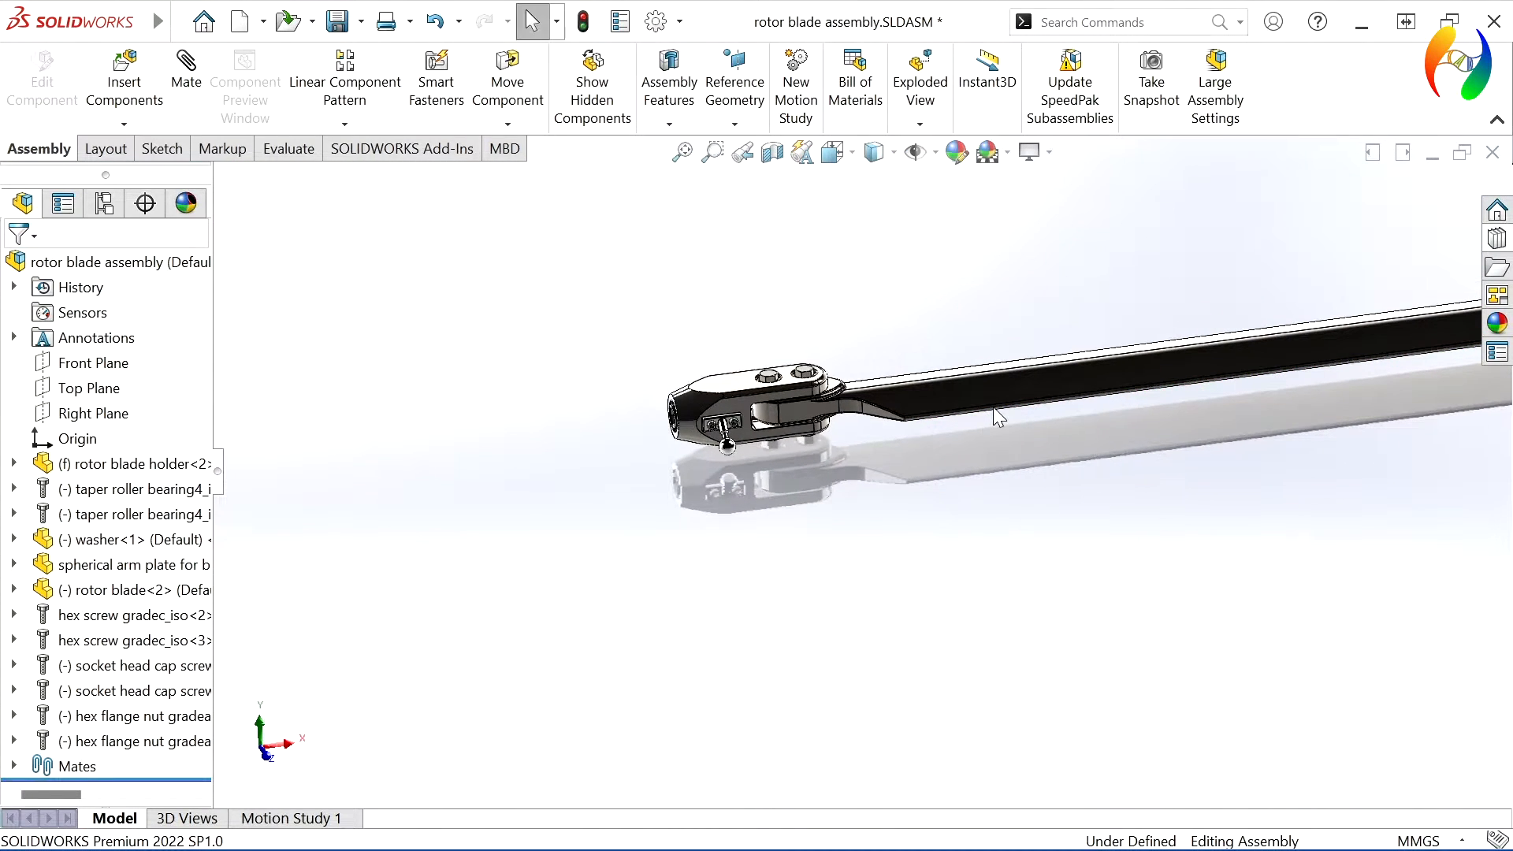
middle_drag(611, 409, 614, 473)
middle_drag(683, 420, 678, 480)
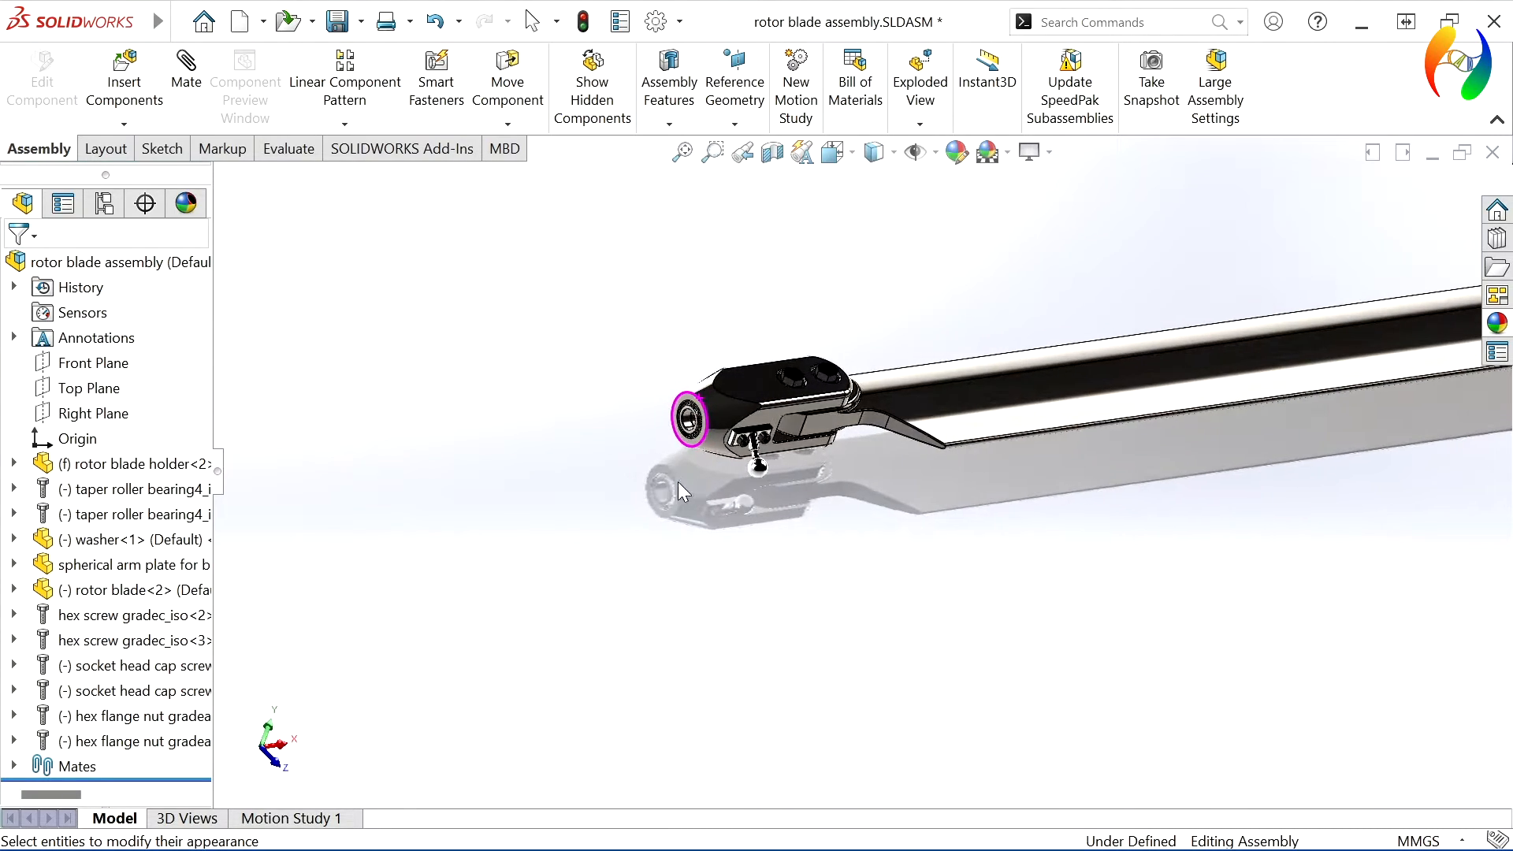
scroll(905, 388, down, 3)
scroll(735, 497, down, 5)
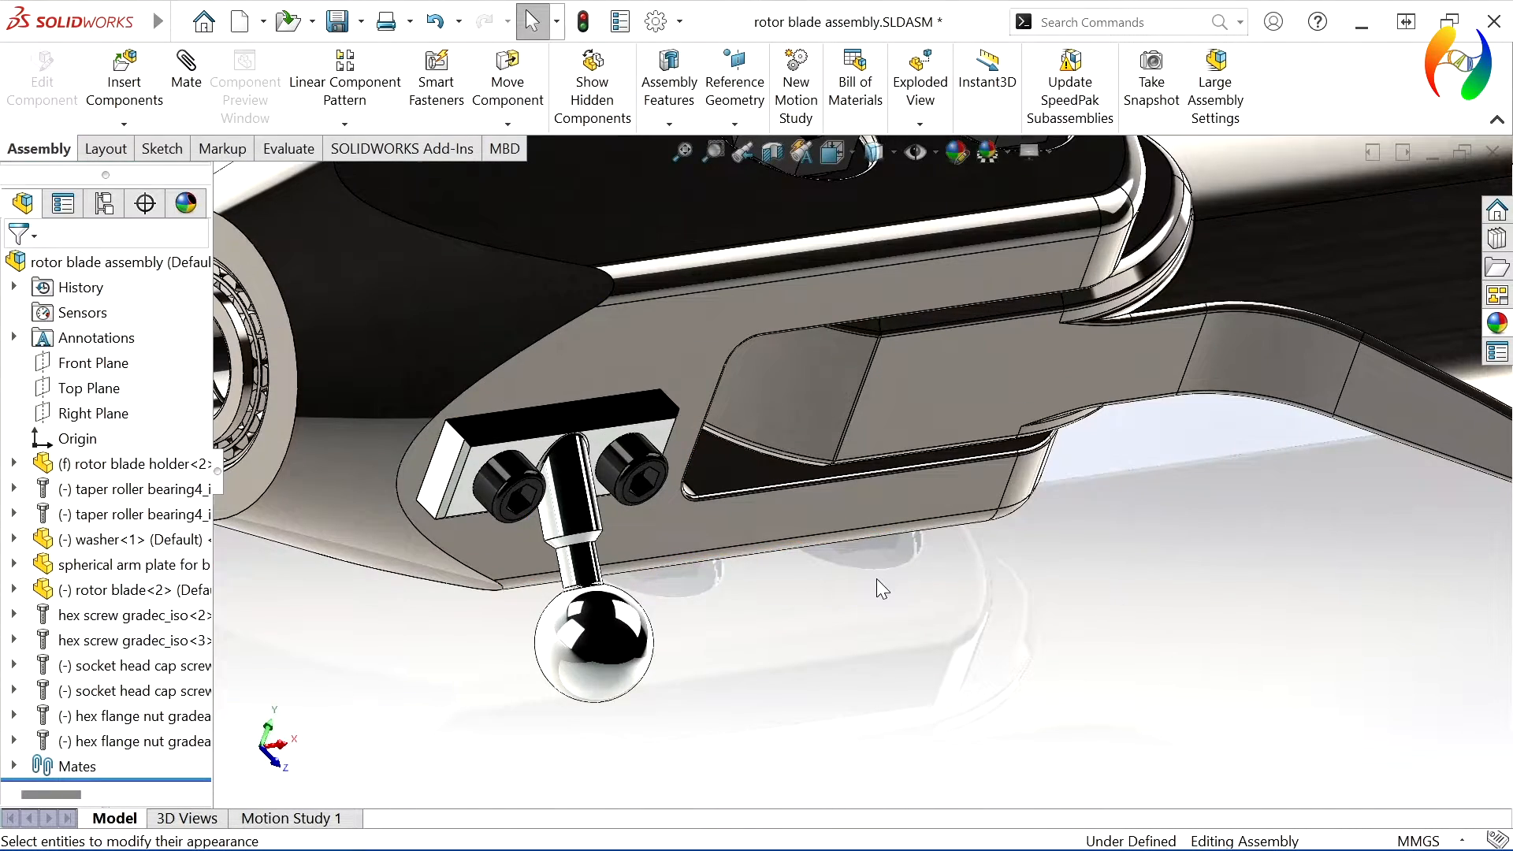
scroll(876, 579, up, 3)
middle_drag(1028, 513, 1074, 470)
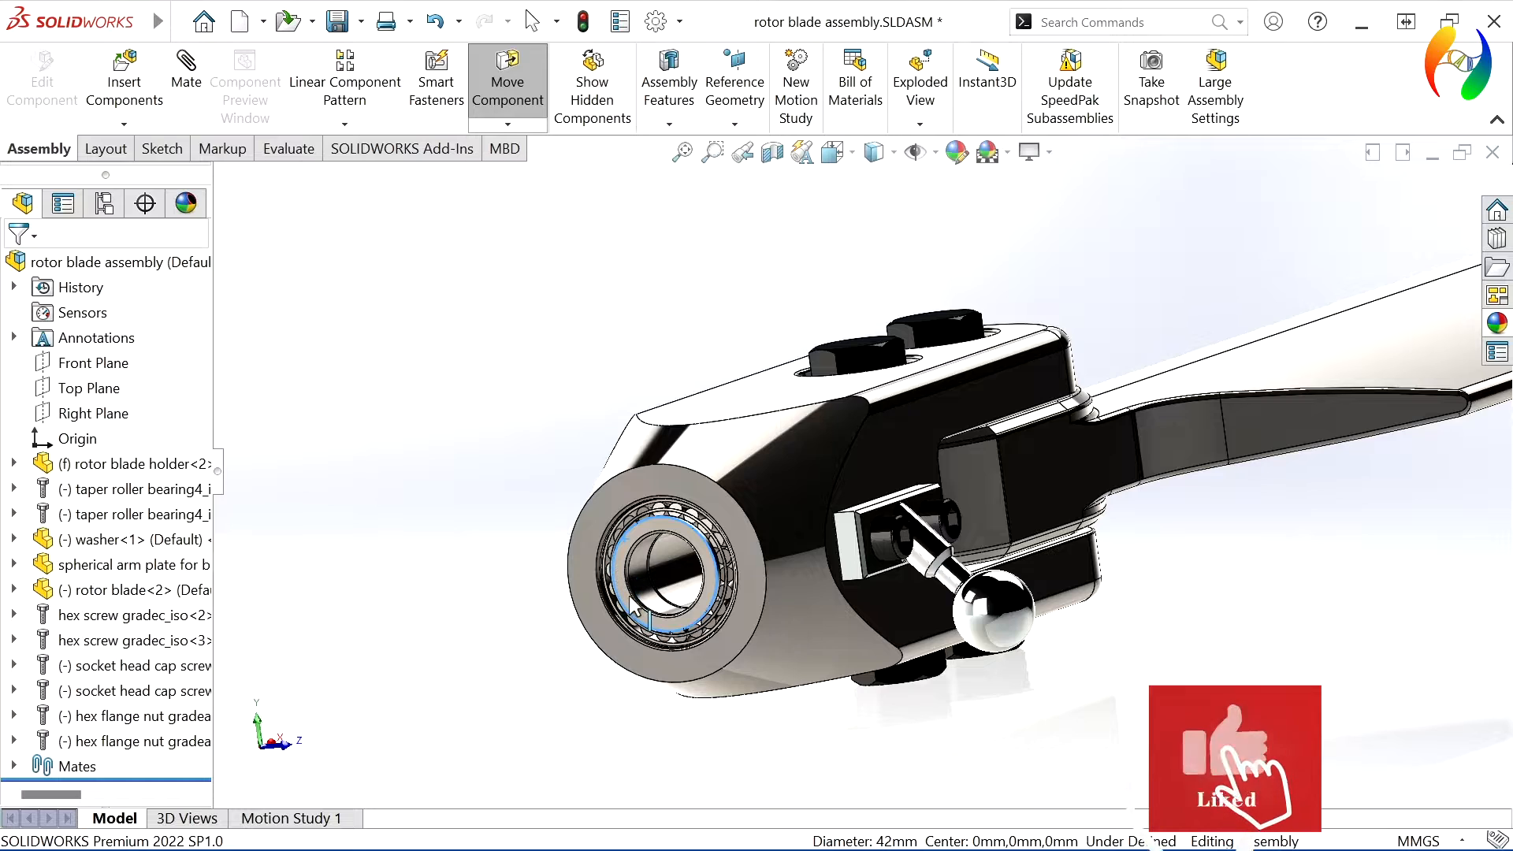
mouse_move(632, 597)
mouse_down()
mouse_move(609, 594)
mouse_move(623, 545)
mouse_move(709, 566)
mouse_up()
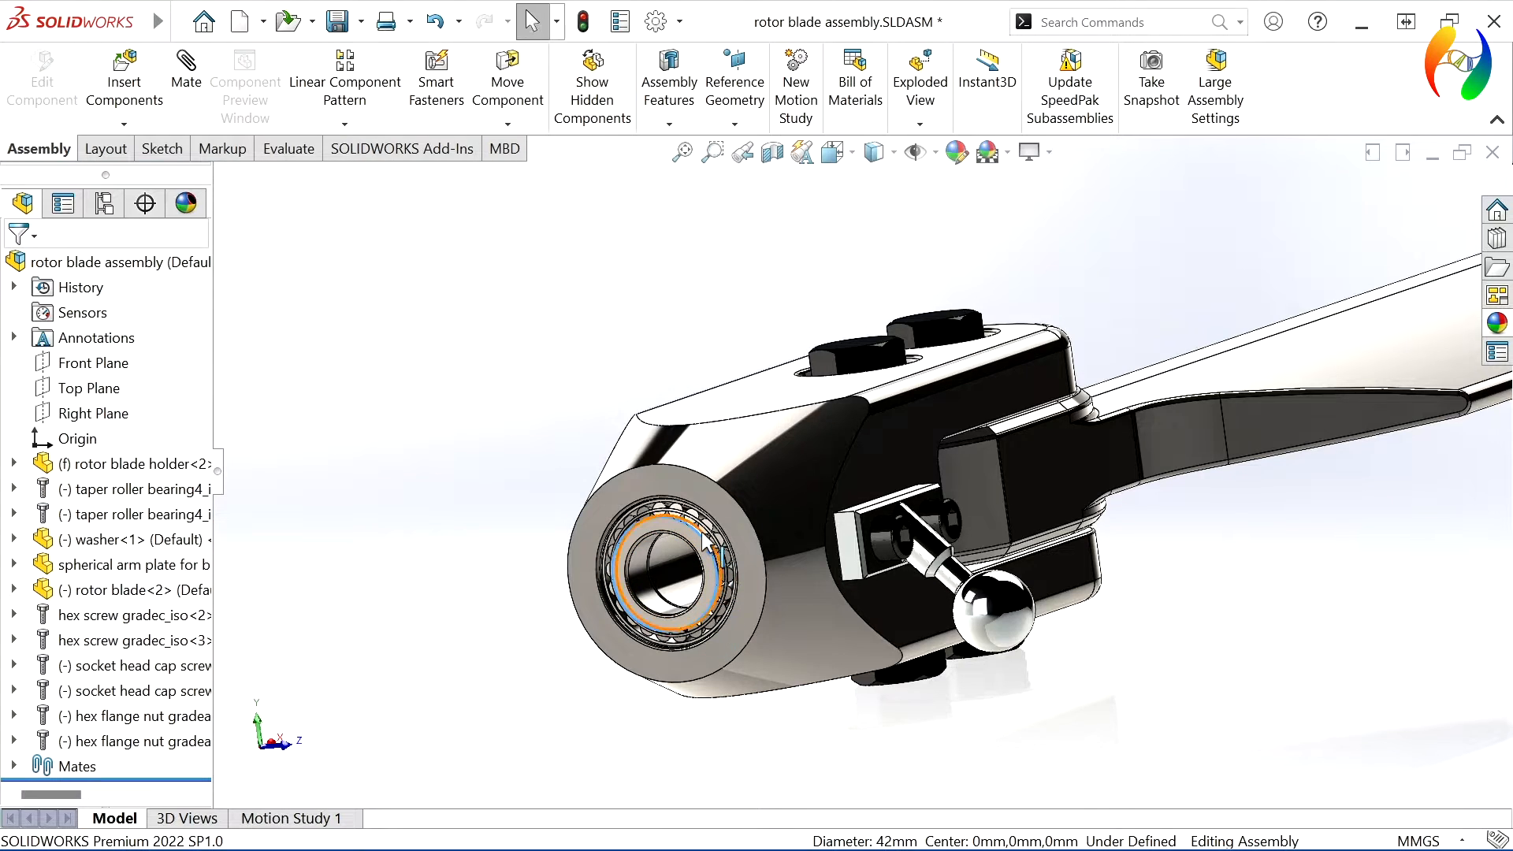